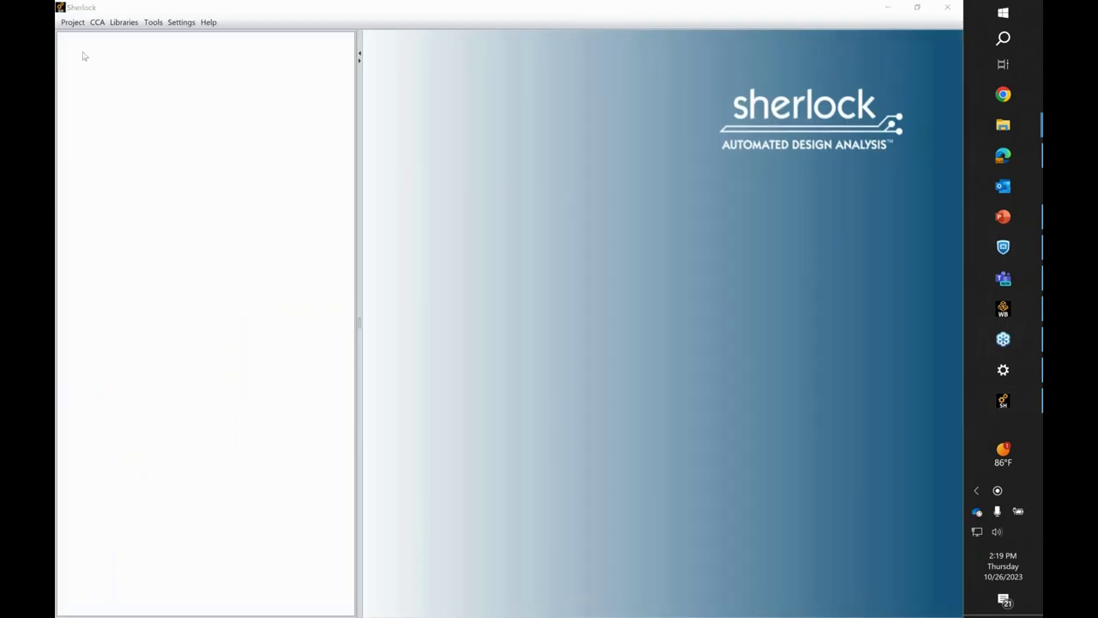
# Create a new project named ImportDemo.
pyautogui.click(74, 23)
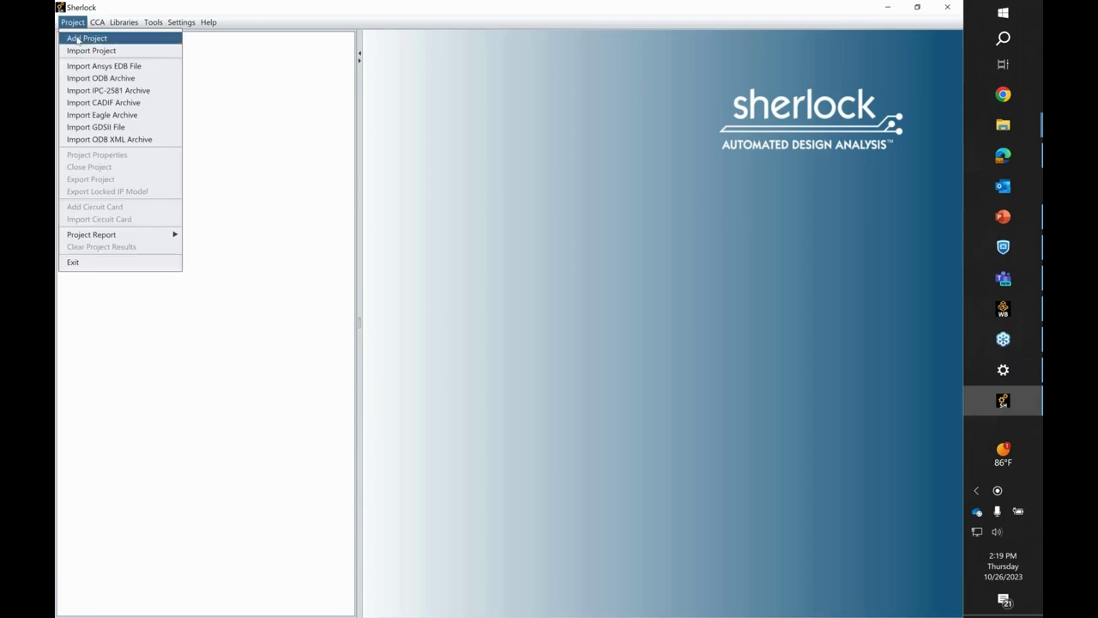
pyautogui.click(77, 39)
pyautogui.write('ImportDemo')
pyautogui.click(483, 352)
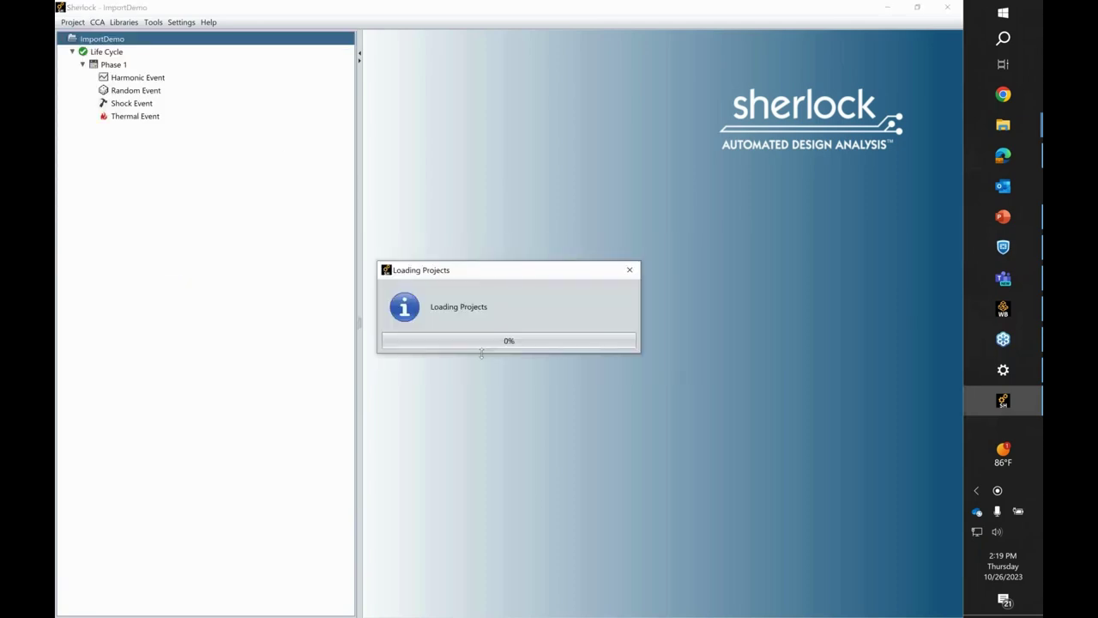
# Inspect the Life Cycle, its Phase 1 and the settings of the Harmonic Event, leaving them unedited.
pyautogui.click(109, 51)
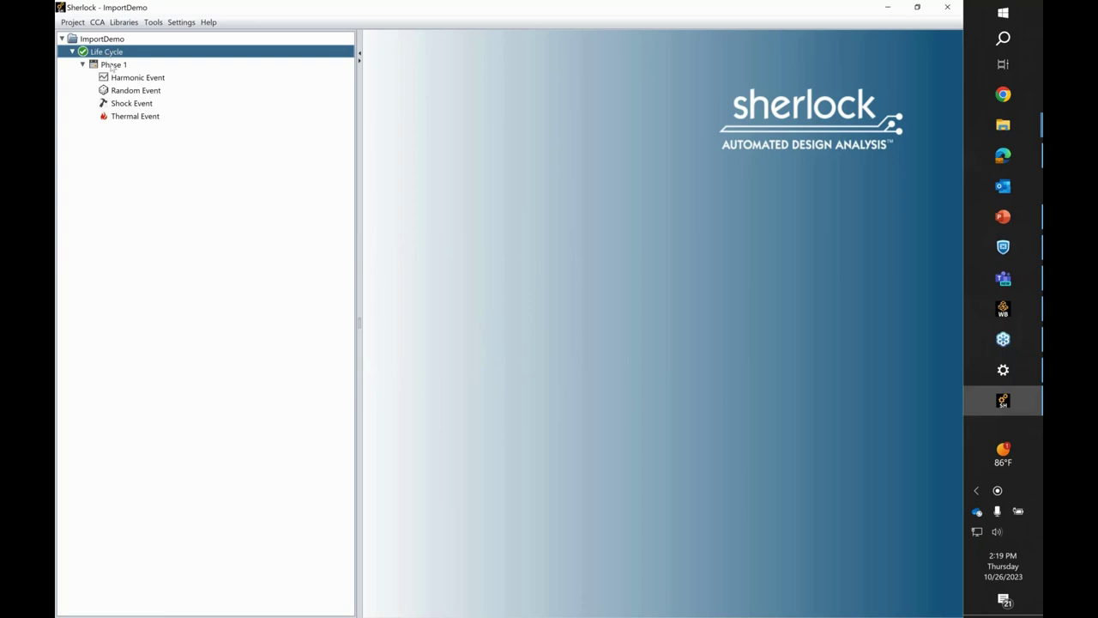
pyautogui.click(111, 66)
pyautogui.click(121, 78)
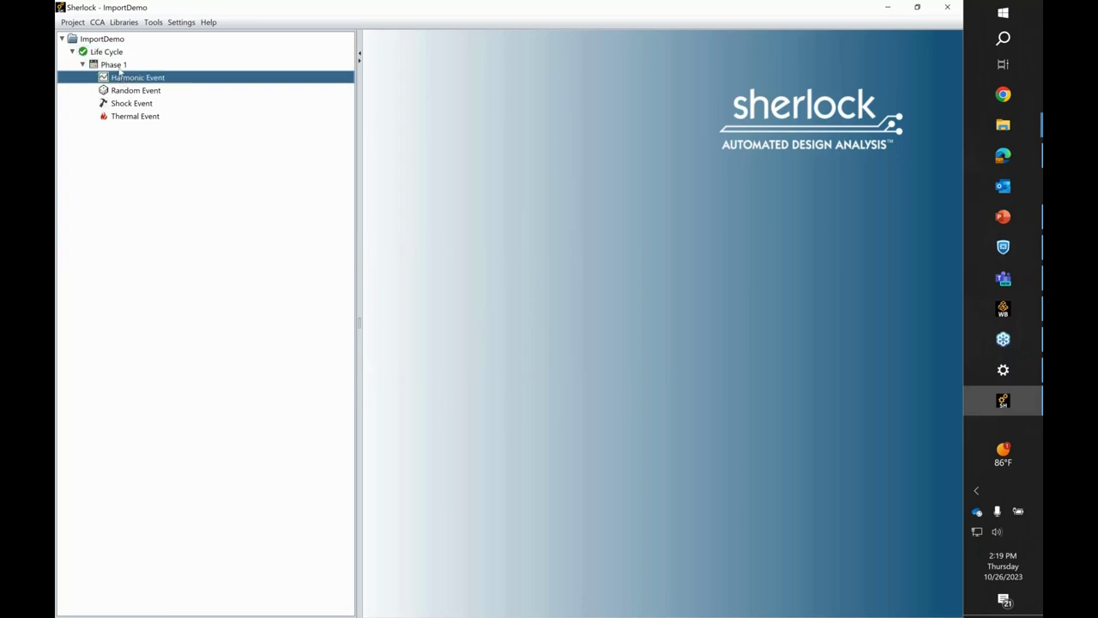
pyautogui.click(119, 65)
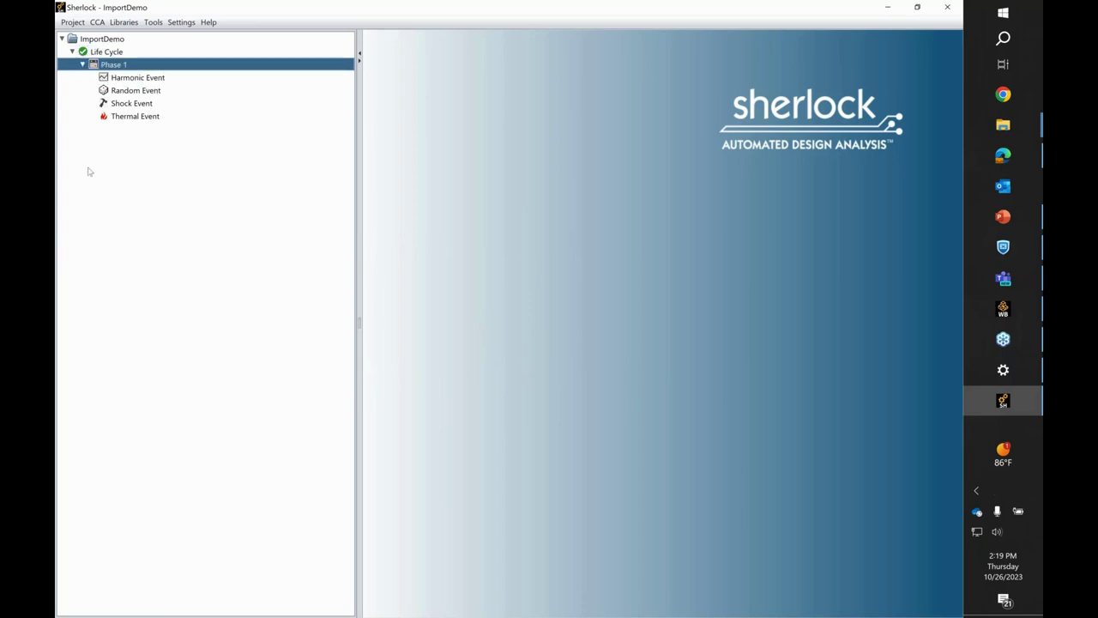
pyautogui.click(137, 81)
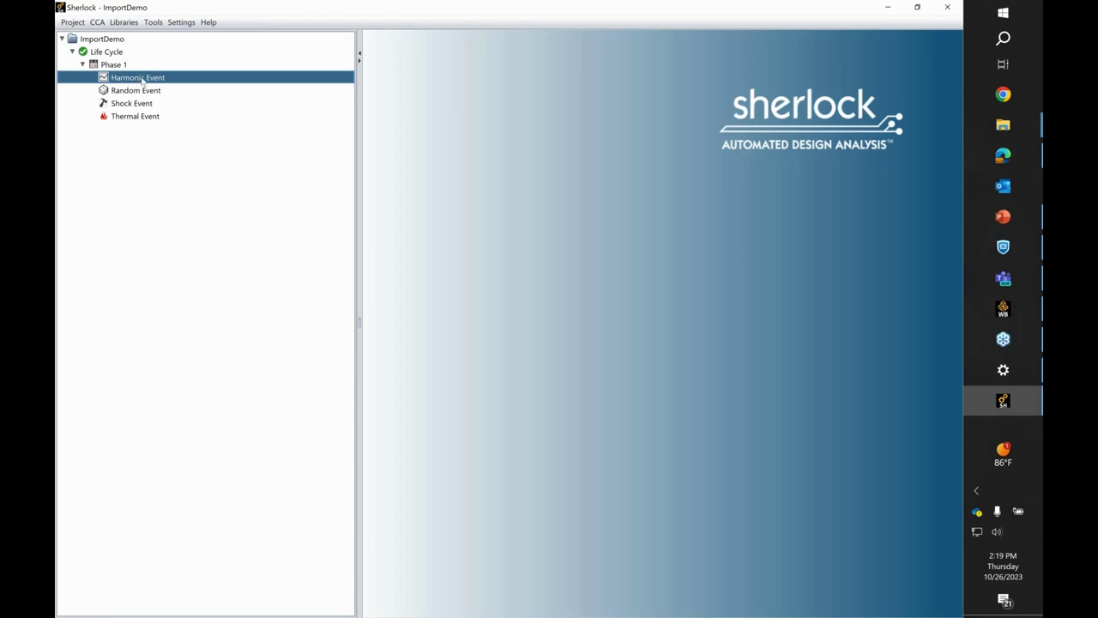
pyautogui.doubleClick(137, 78)
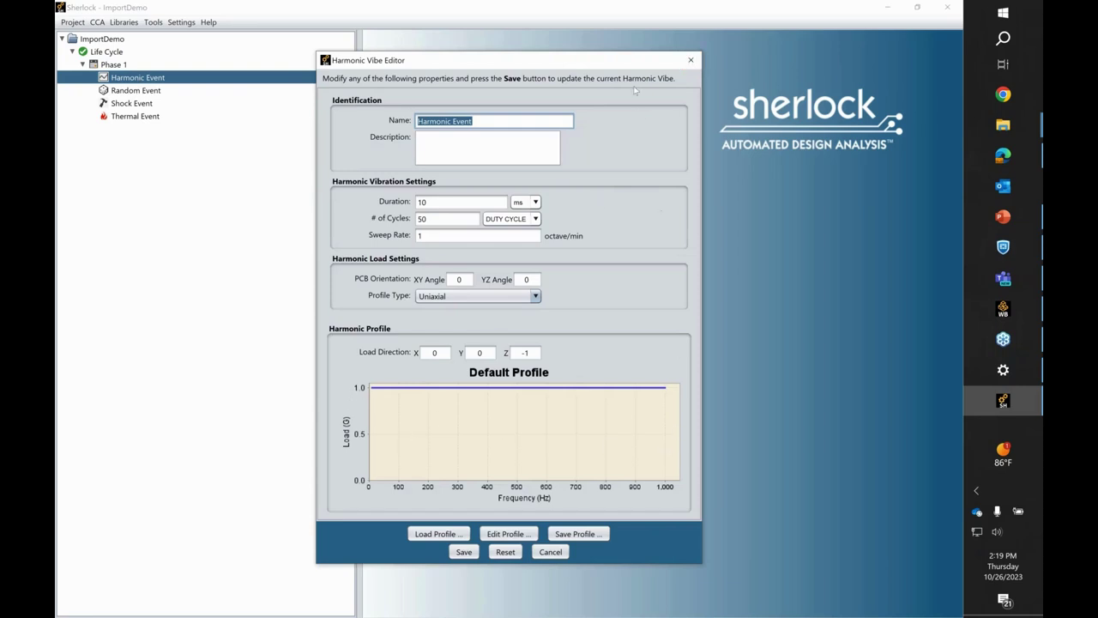
pyautogui.click(691, 60)
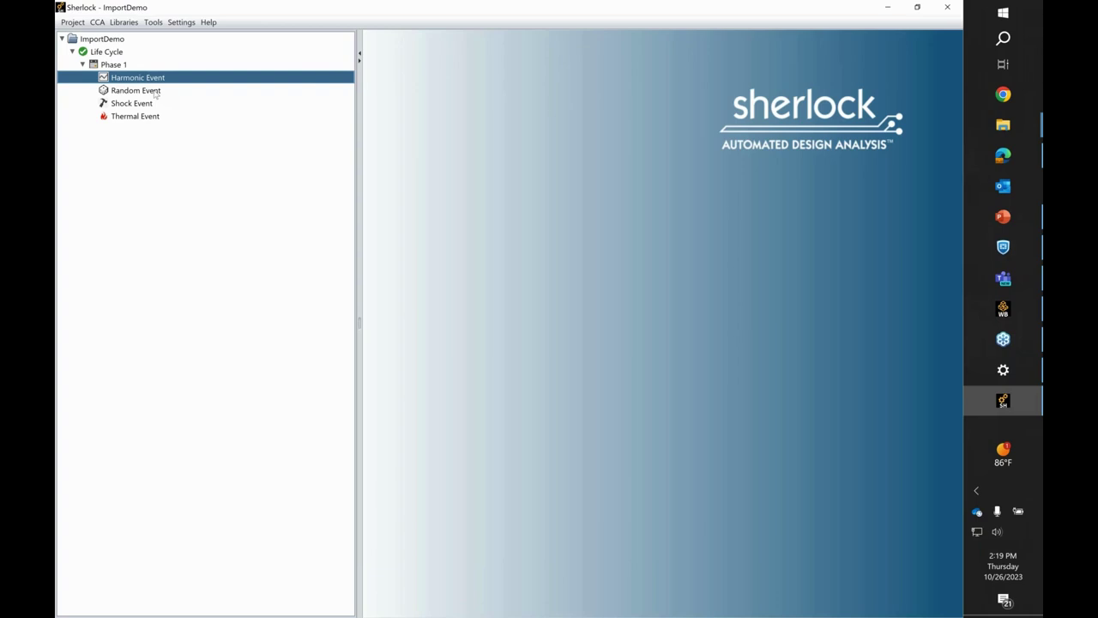
# Inspect the settings and profiles of the Random Event and the Shock Event.
pyautogui.doubleClick(136, 90)
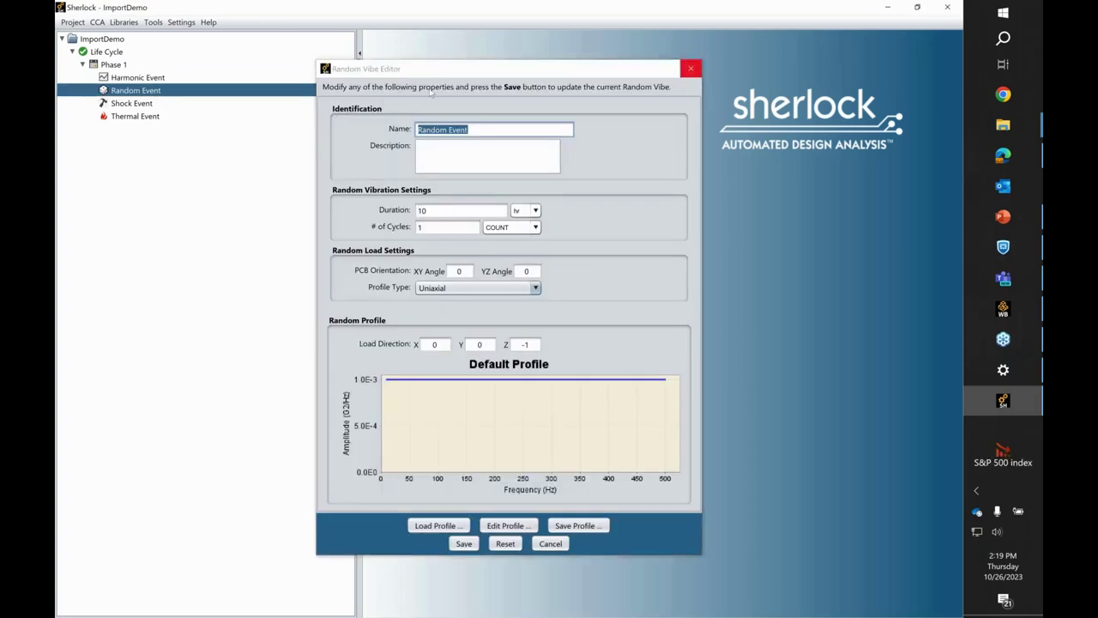
pyautogui.click(691, 68)
pyautogui.doubleClick(124, 104)
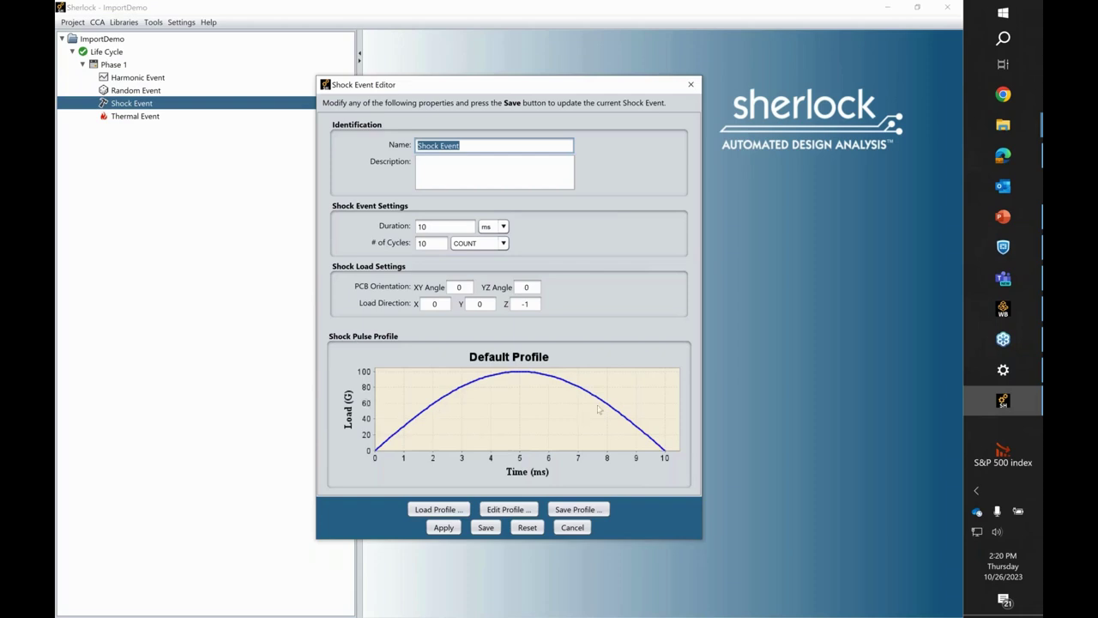
pyautogui.click(690, 84)
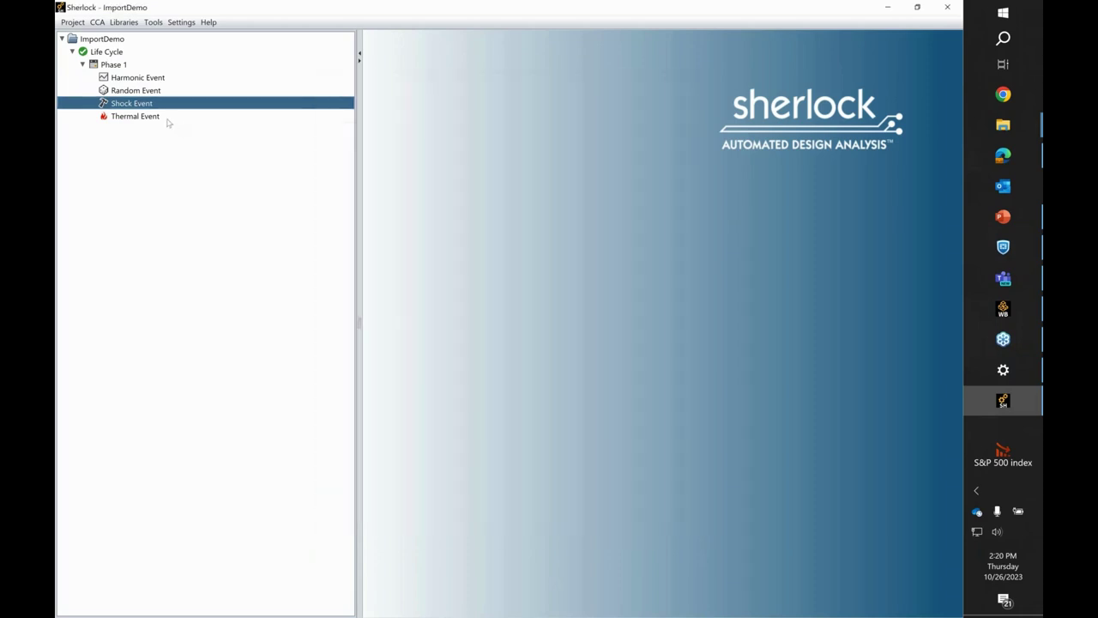
# Inspect the Thermal Event's settings and the temperature steps of its thermal profile without saving any changes.
pyautogui.doubleClick(135, 115)
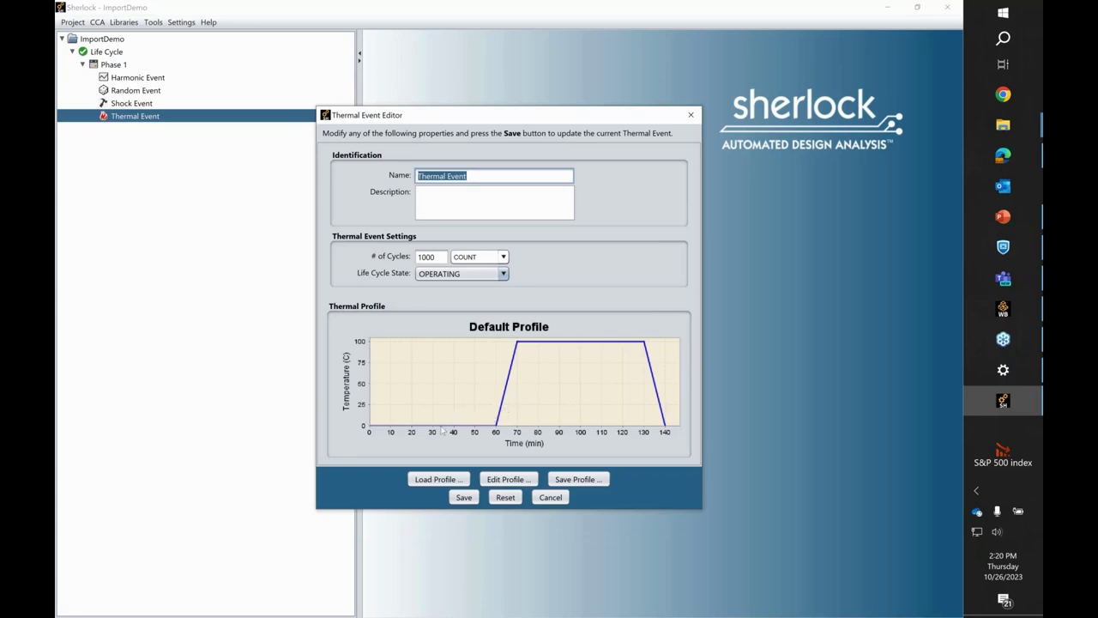
pyautogui.click(504, 480)
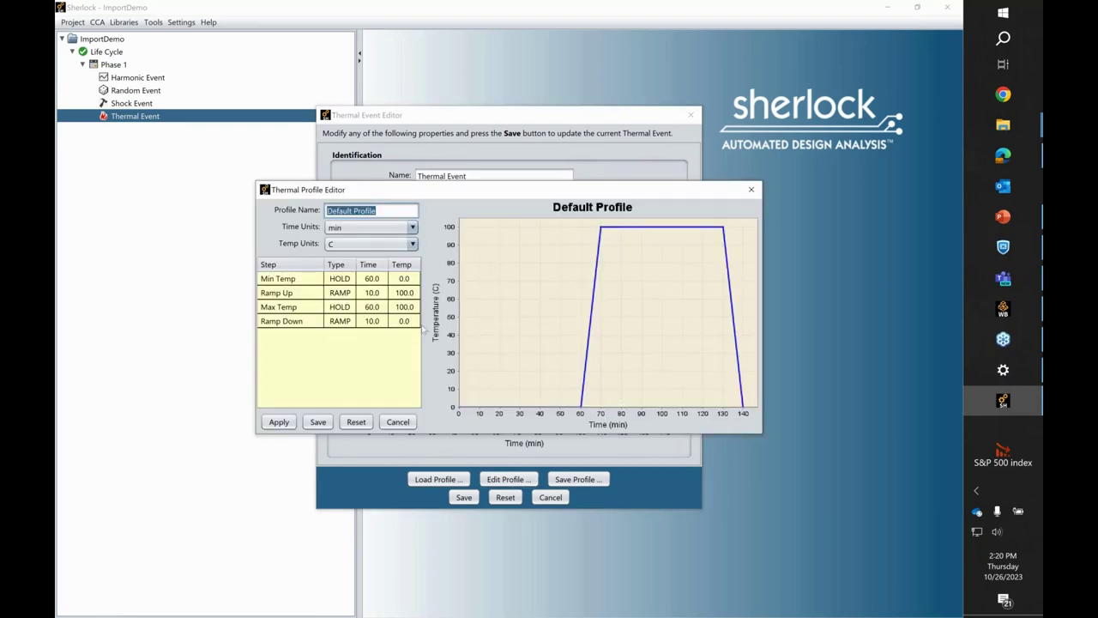
pyautogui.click(397, 422)
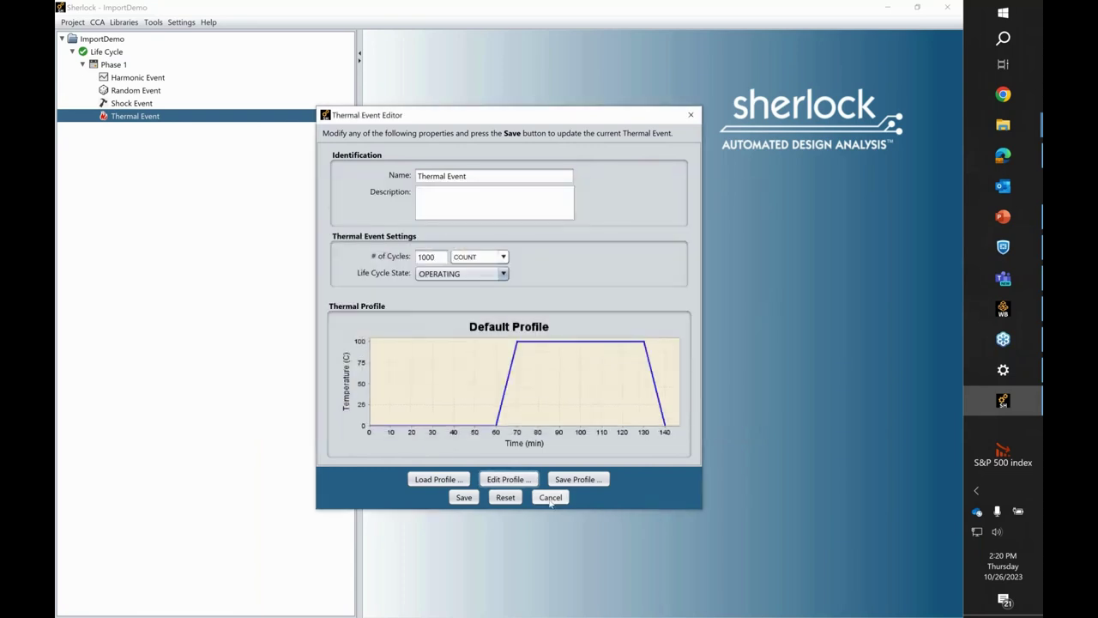
pyautogui.click(550, 497)
pyautogui.click(96, 53)
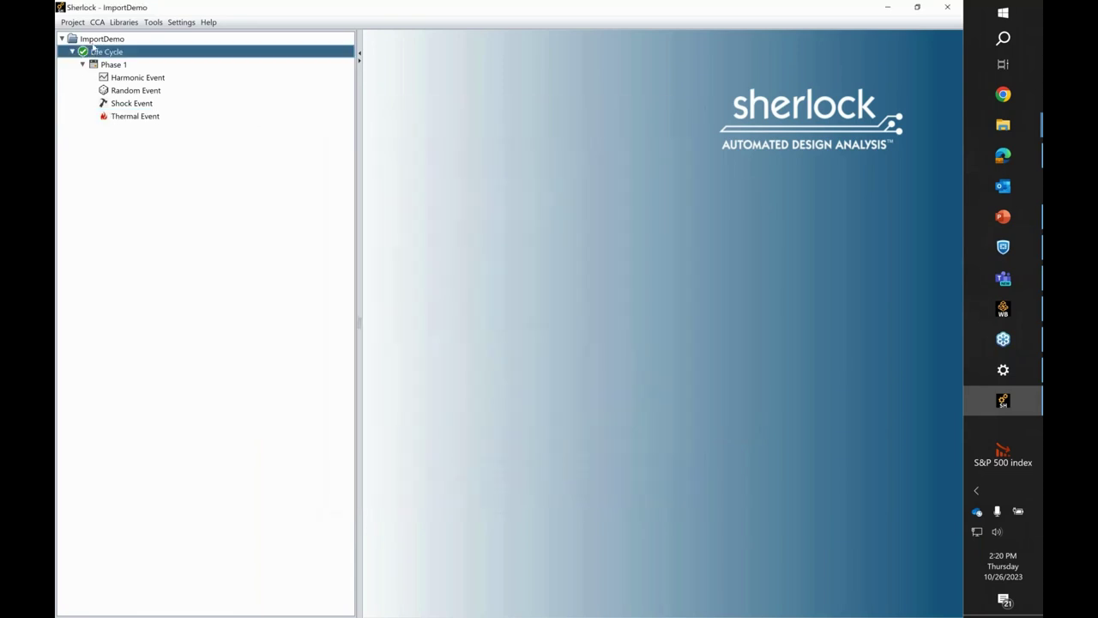
pyautogui.click(95, 40)
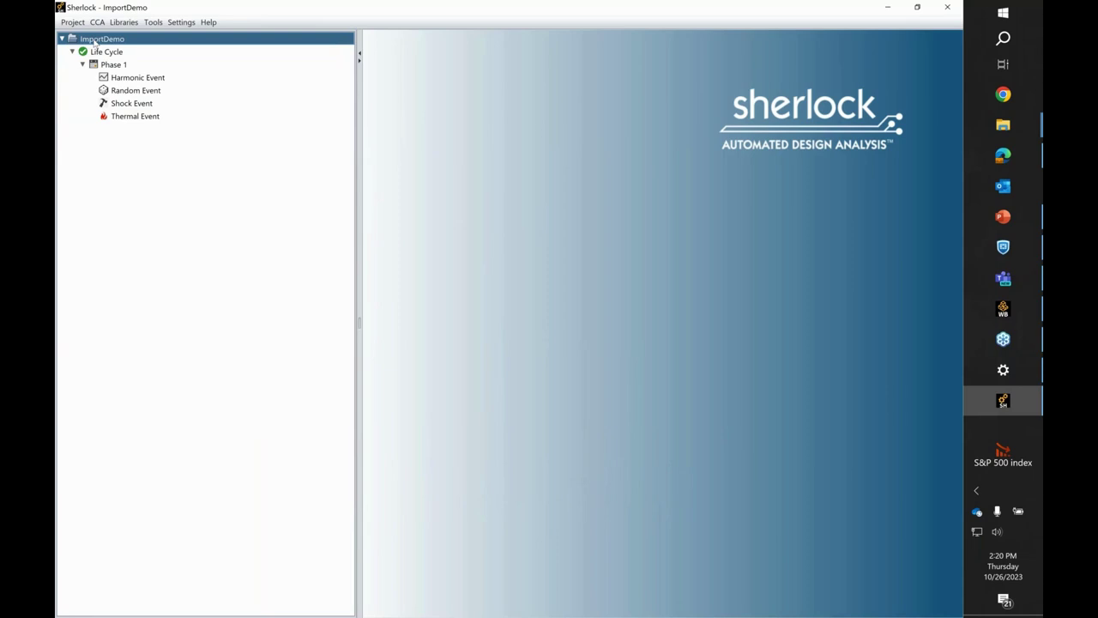
pyautogui.rightClick(96, 41)
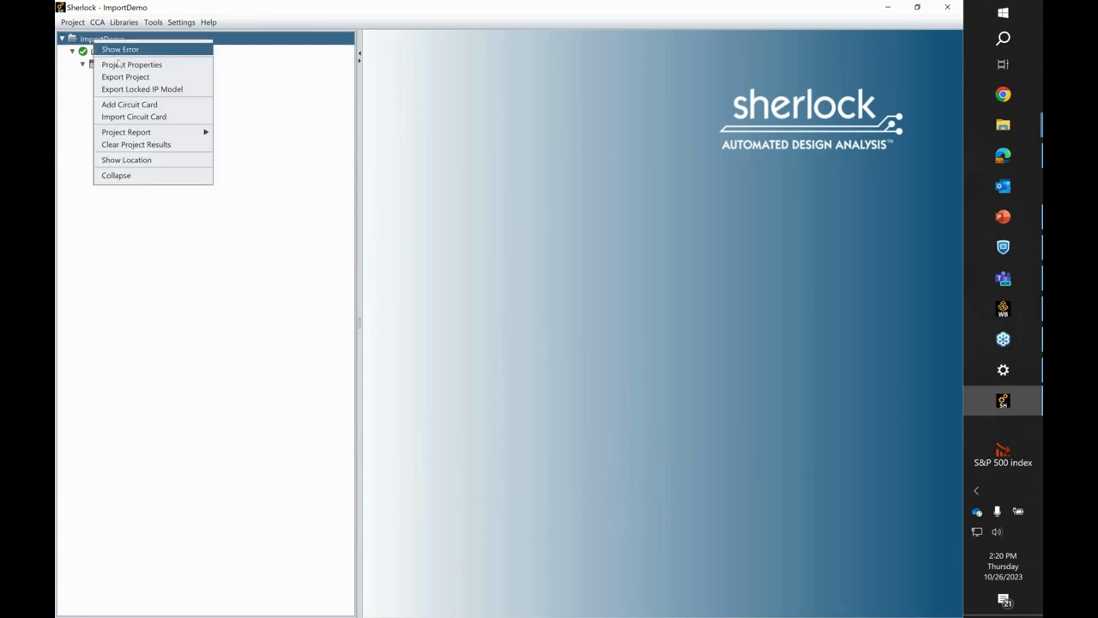
pyautogui.click(124, 104)
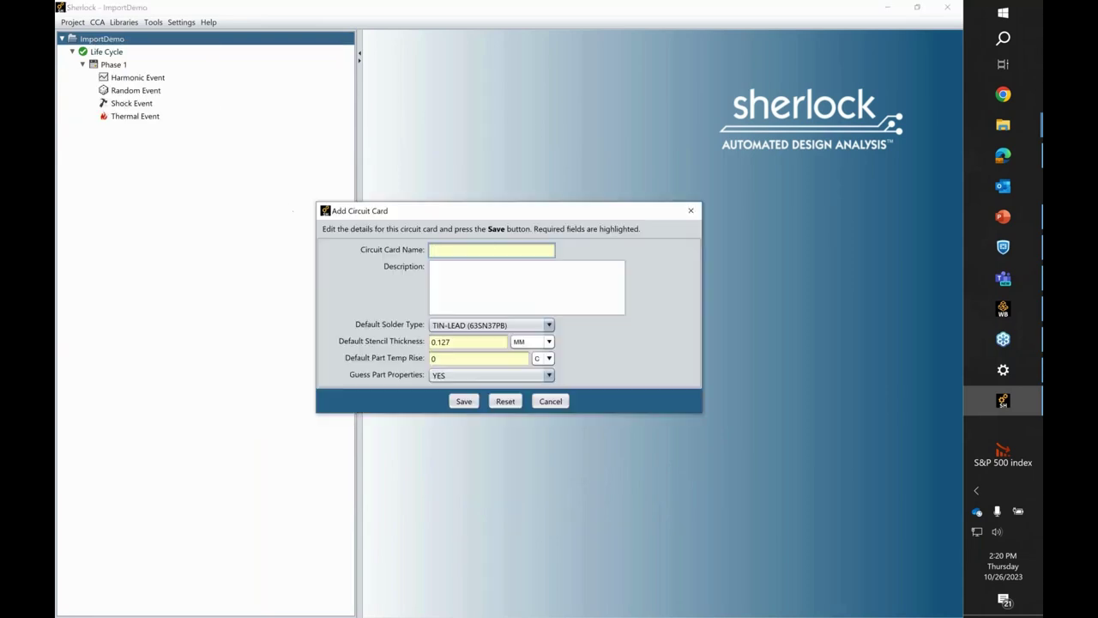
pyautogui.click(550, 398)
# Add a circuit card named Demo to the ImportDemo project, keeping the default solder, stencil and part settings.
pyautogui.rightClick(101, 41)
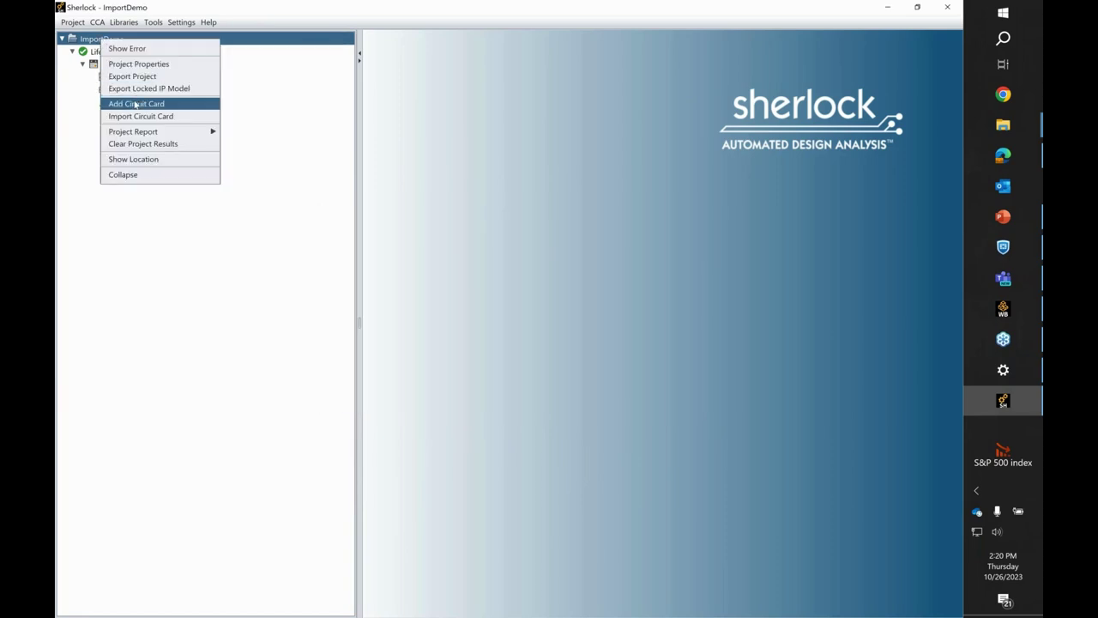
pyautogui.click(135, 104)
pyautogui.write('Demo')
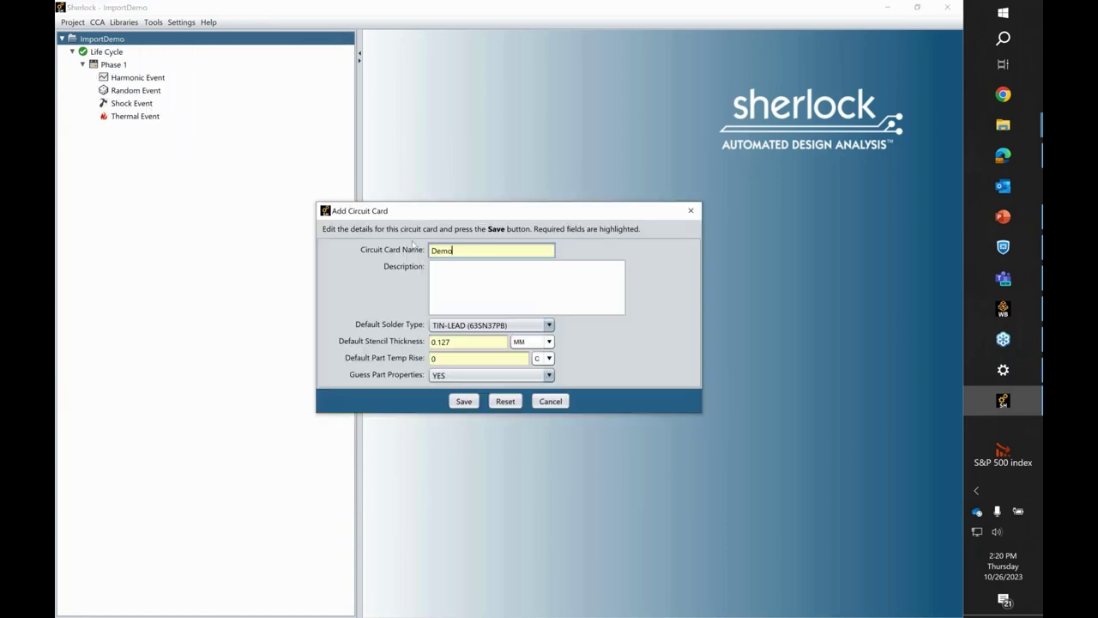
pyautogui.click(468, 401)
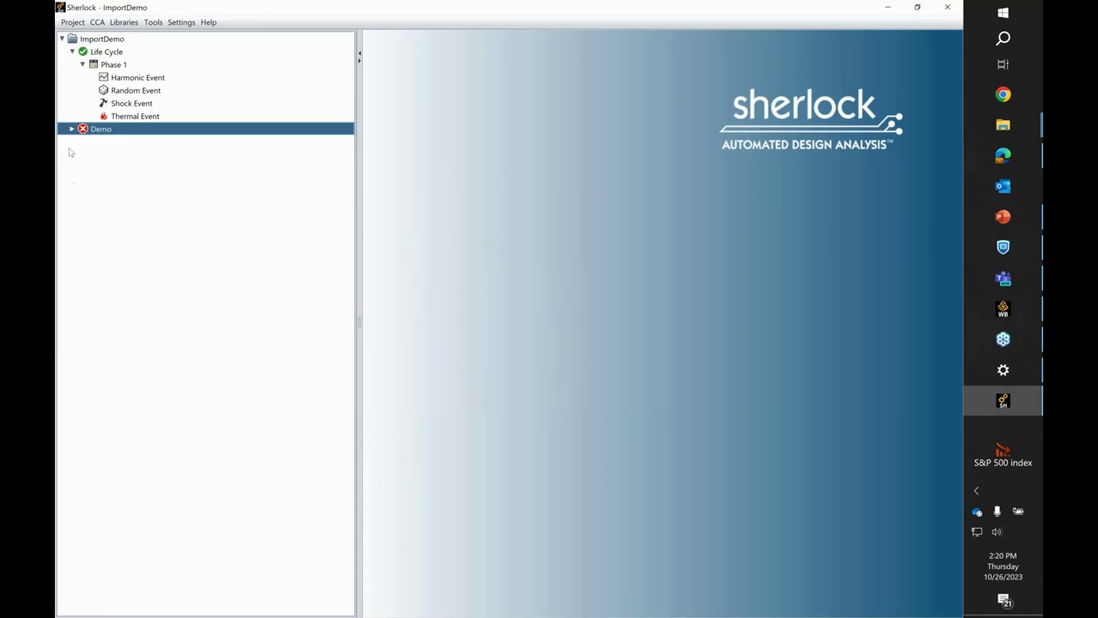
# Start an ODB++ import for the Demo circuit card, choosing the ODB++ Tutorial.tgz archive from the tutorial folder.
pyautogui.click(72, 128)
pyautogui.rightClick(91, 129)
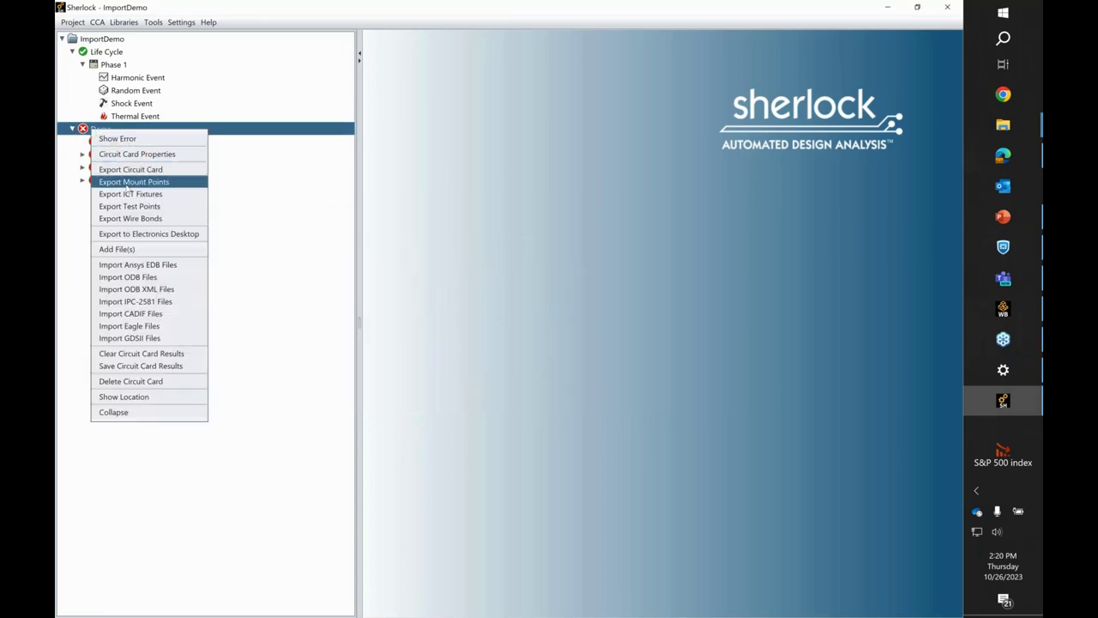
pyautogui.click(127, 277)
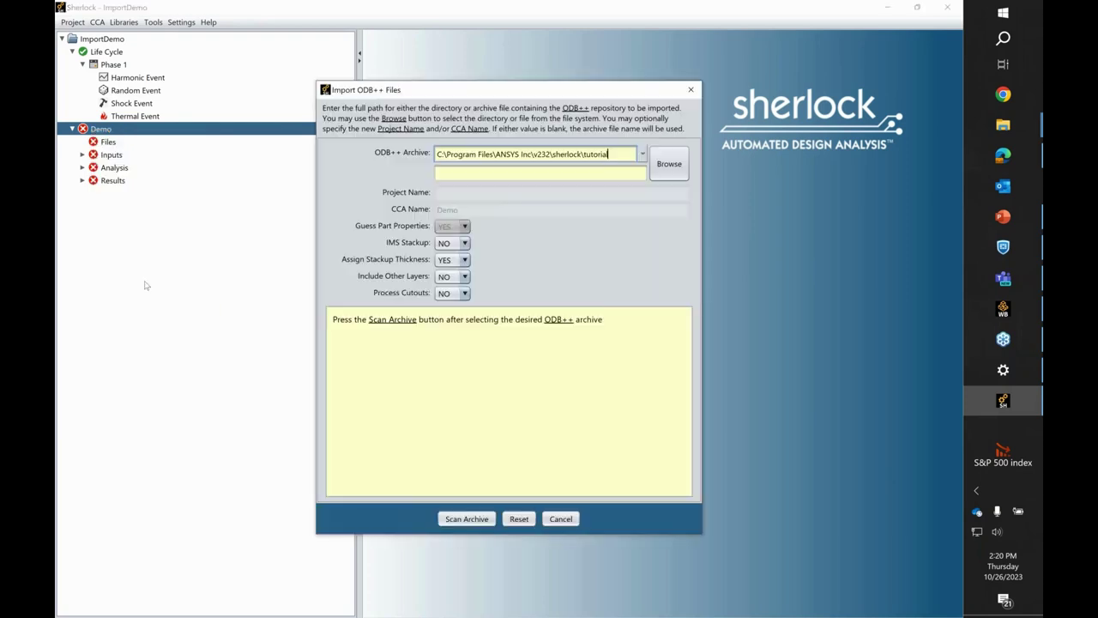
pyautogui.click(669, 163)
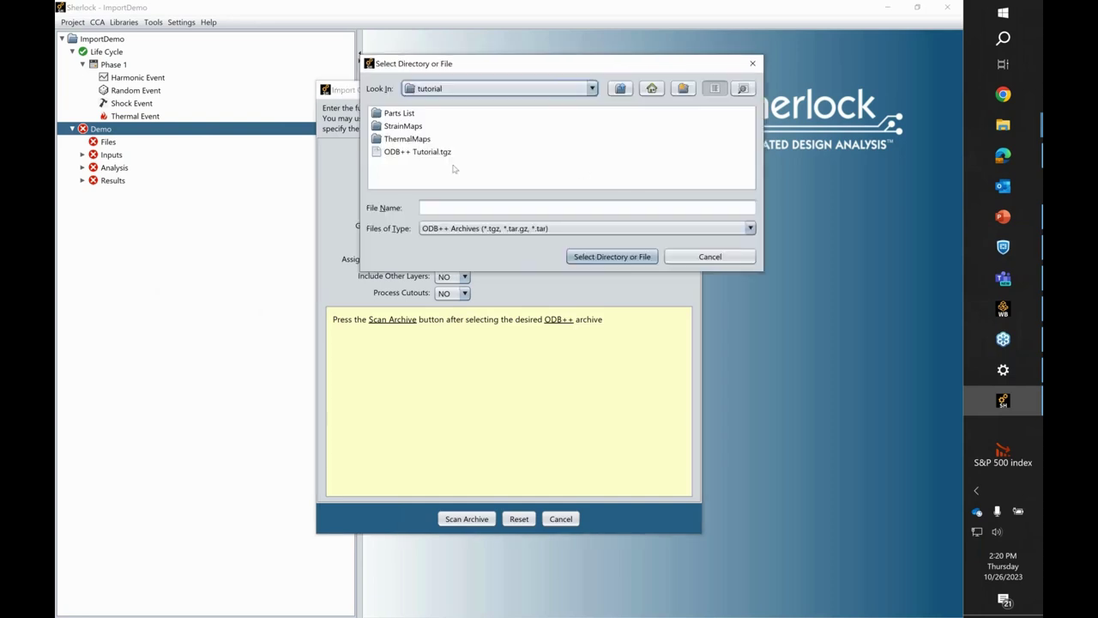
pyautogui.click(420, 153)
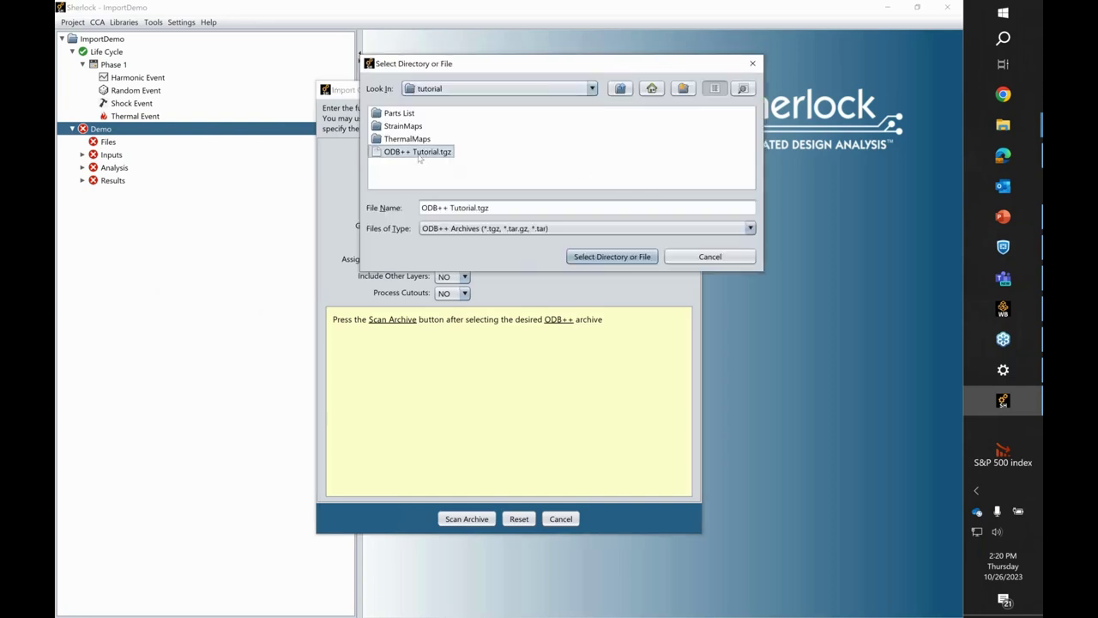
pyautogui.click(584, 259)
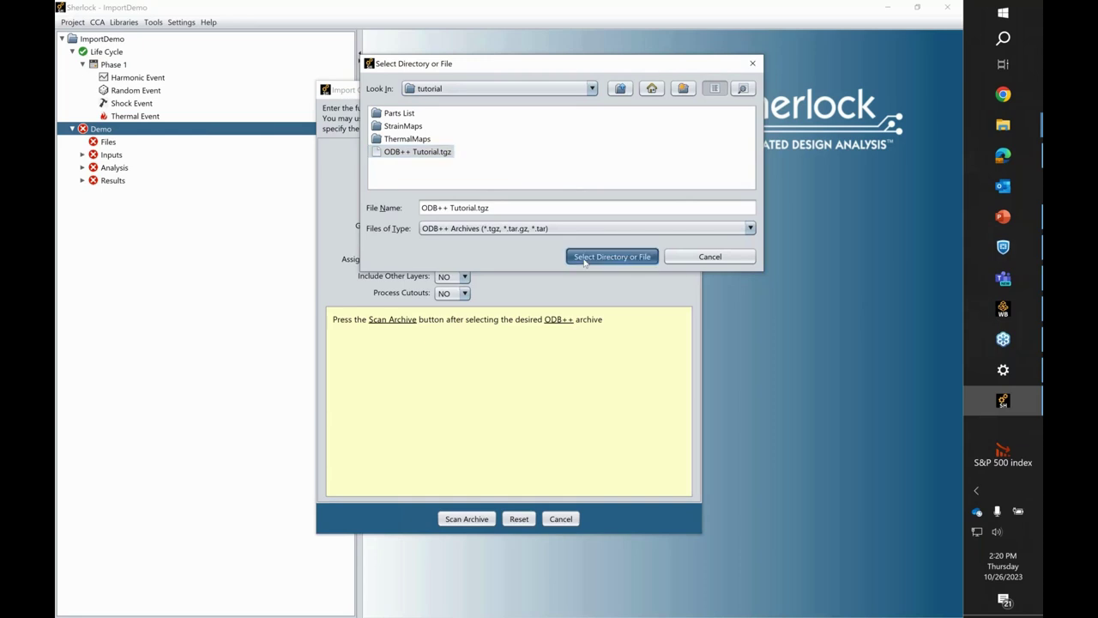
# Scan the ODB++ archive, accept the proposed component property mapping and import its files.
pyautogui.click(475, 519)
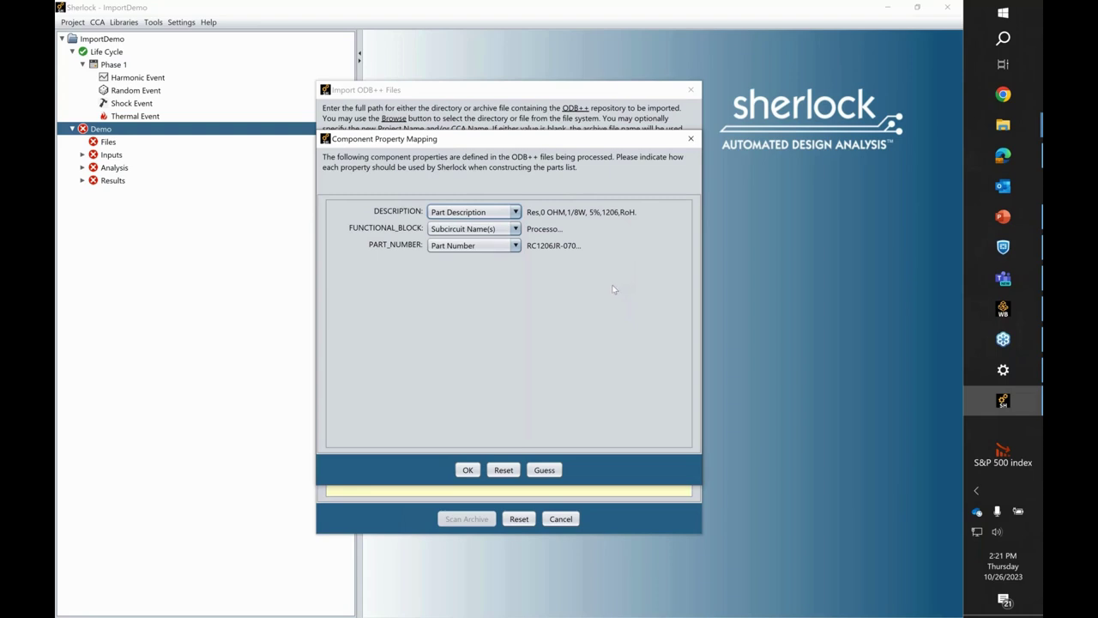
pyautogui.click(467, 469)
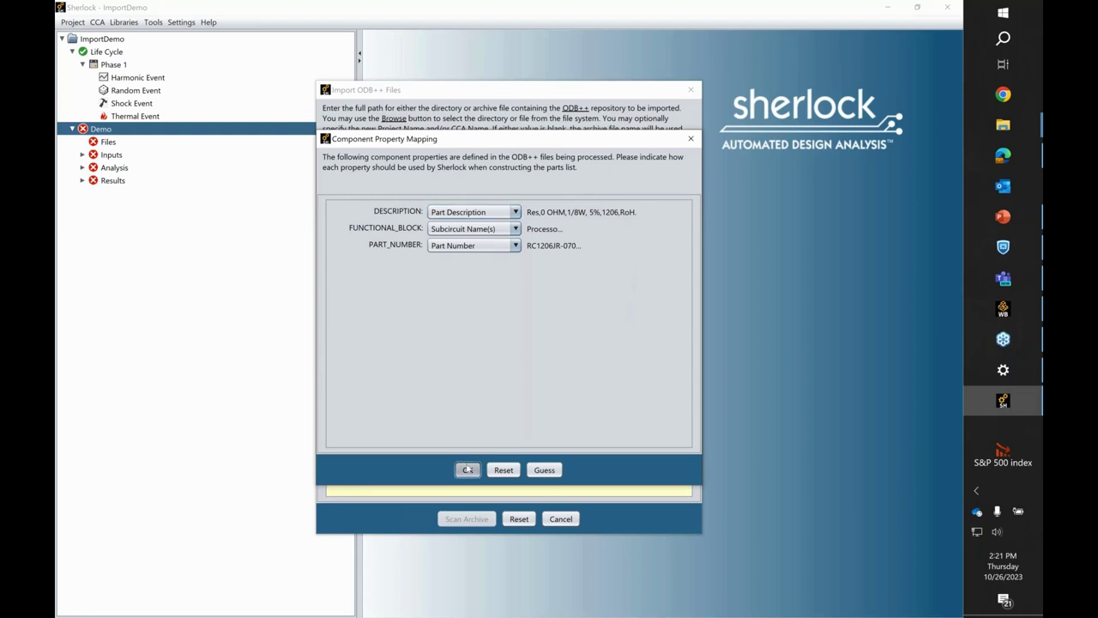
pyautogui.click(476, 518)
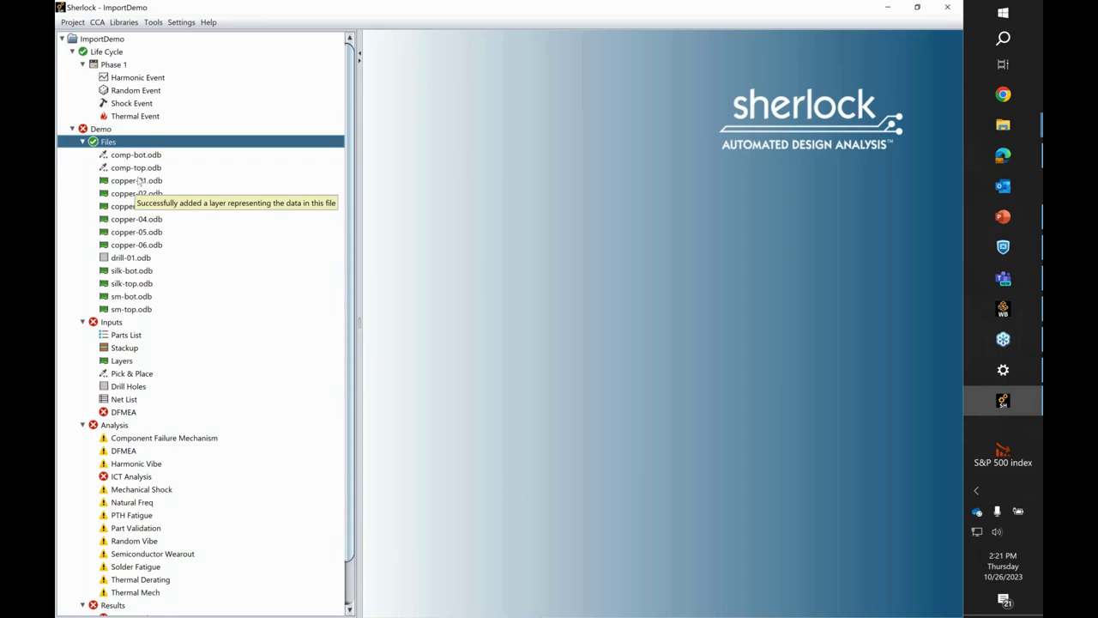
pyautogui.click(146, 168)
pyautogui.click(146, 156)
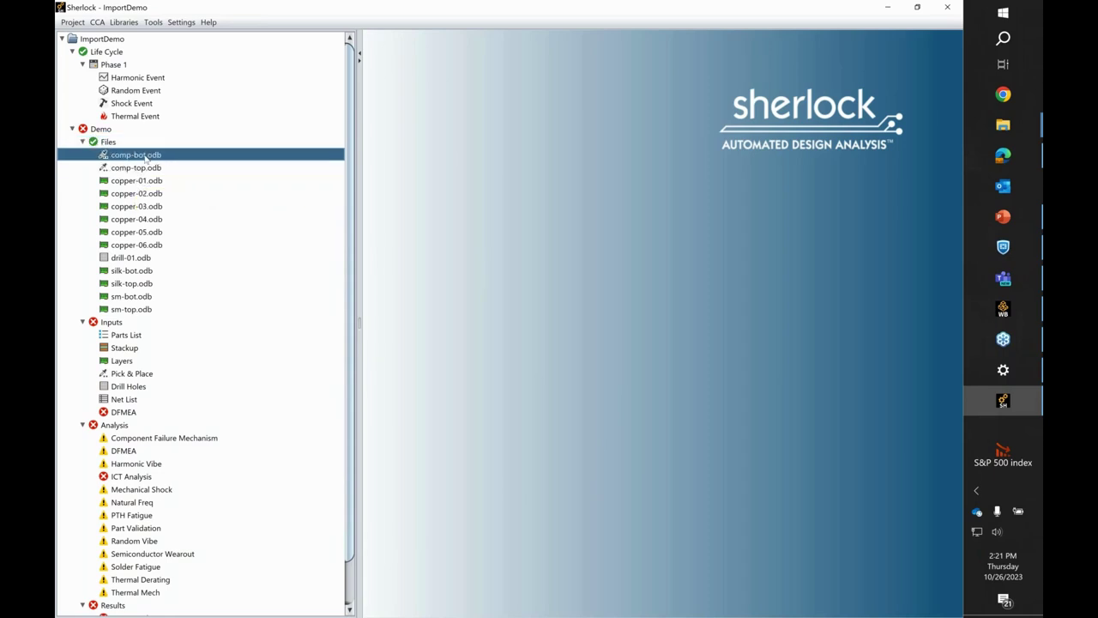
pyautogui.click(128, 262)
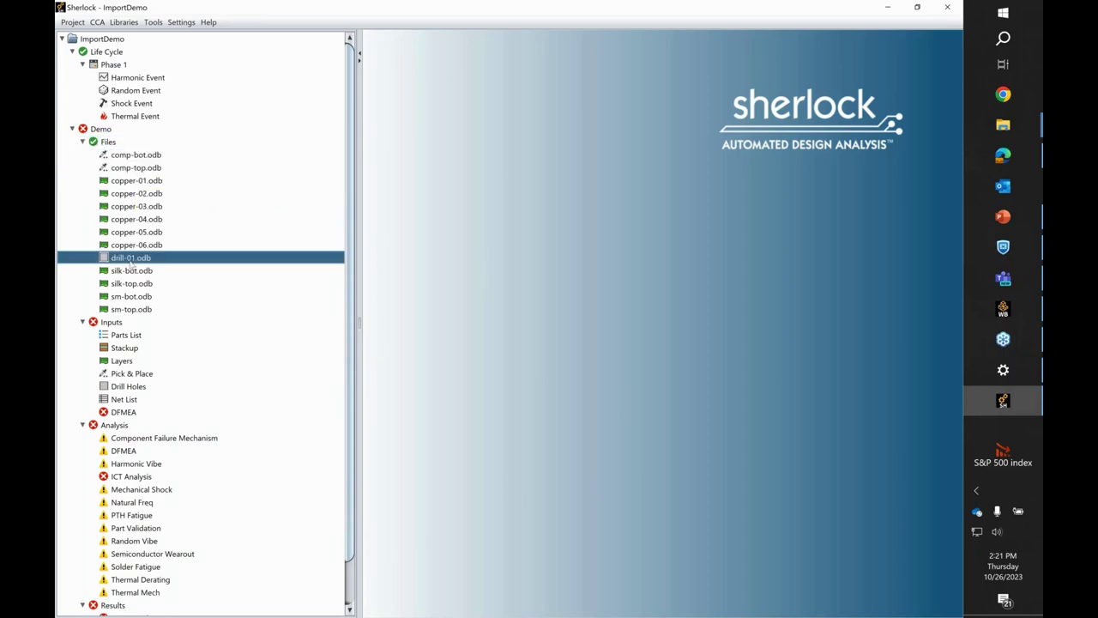
# View copper-02.odb in the layer viewer and also display copper layers 01 and 03 through 06.
pyautogui.doubleClick(131, 194)
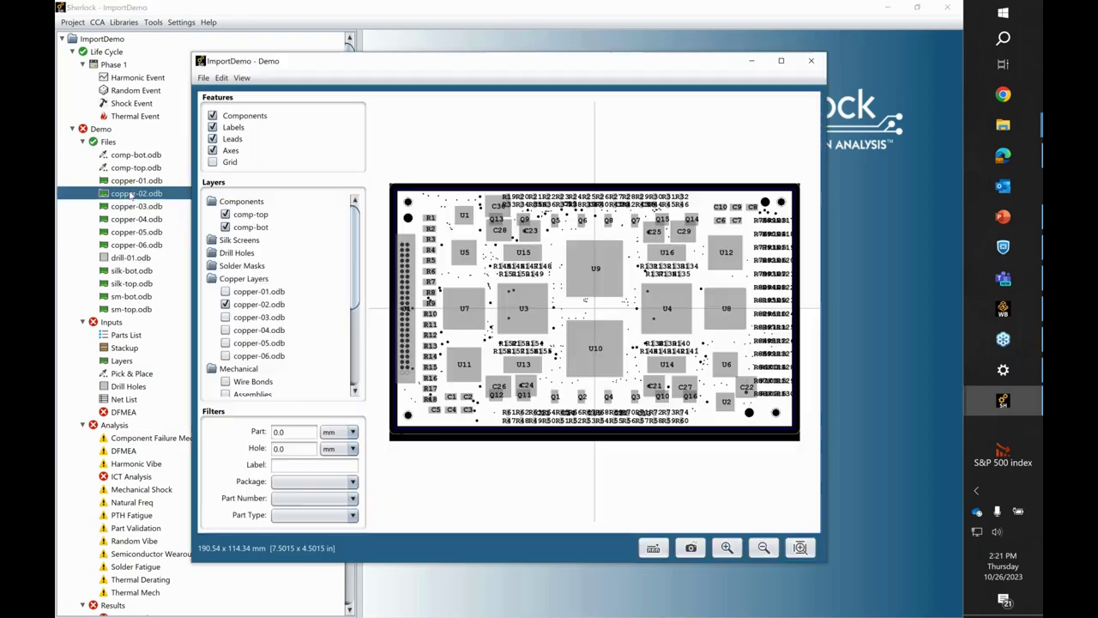
pyautogui.click(225, 291)
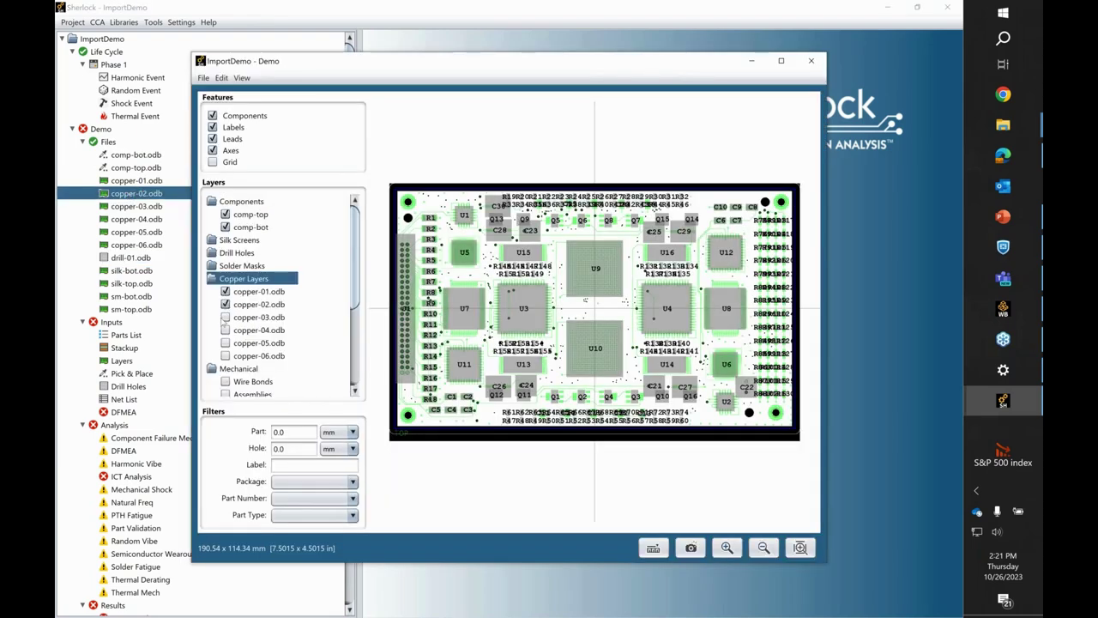
pyautogui.click(224, 317)
pyautogui.click(225, 331)
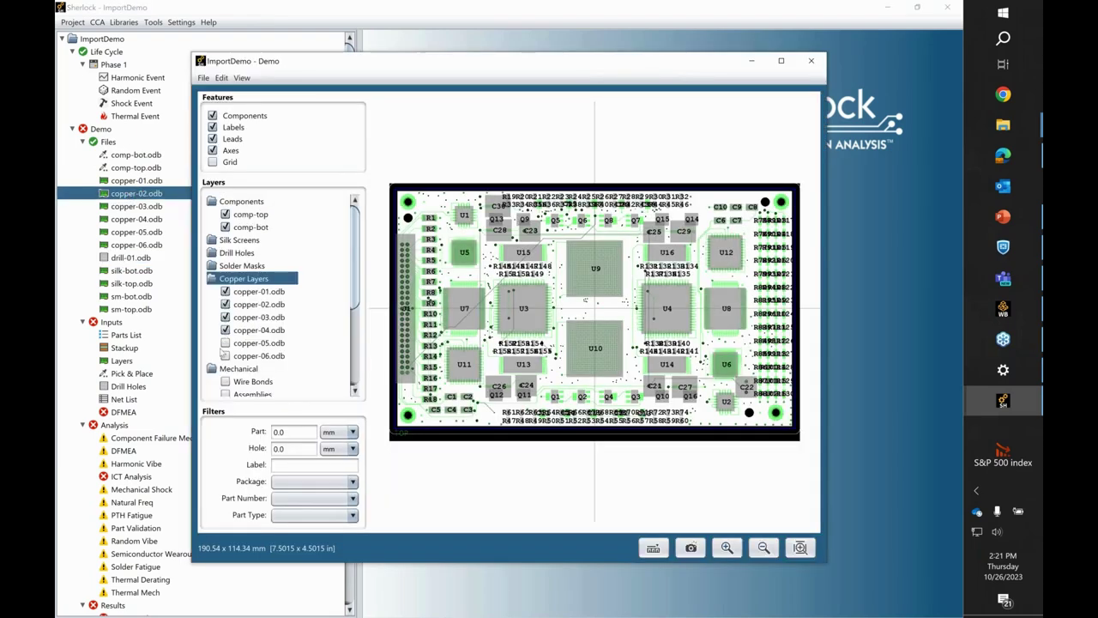
pyautogui.click(225, 343)
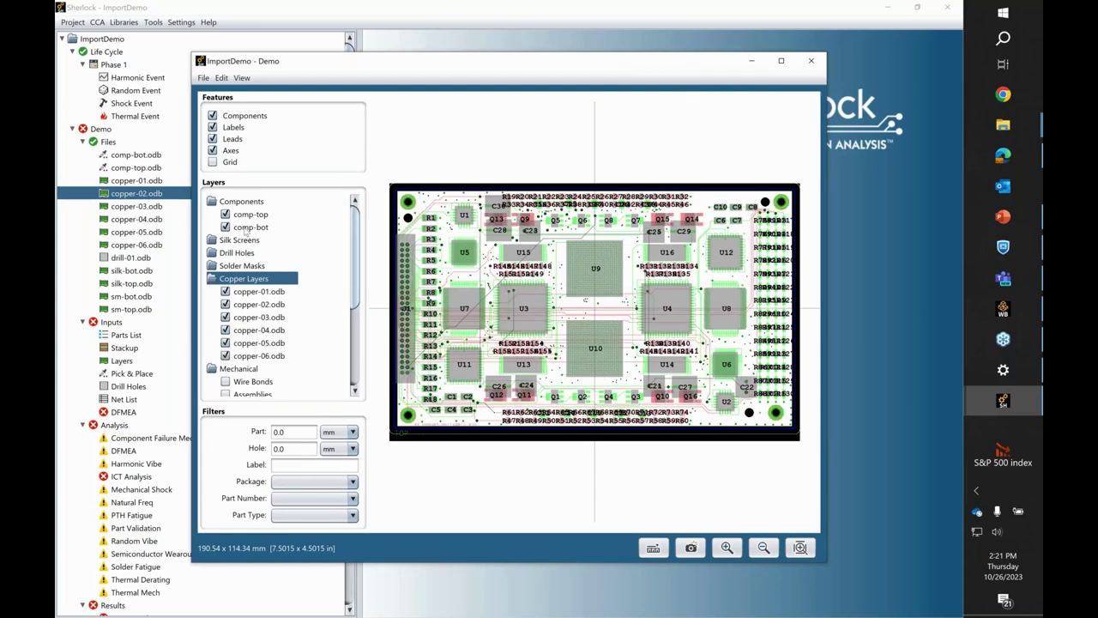
# Hide and redisplay the bottom-side components in the layer viewer, and close the viewer.
pyautogui.click(247, 228)
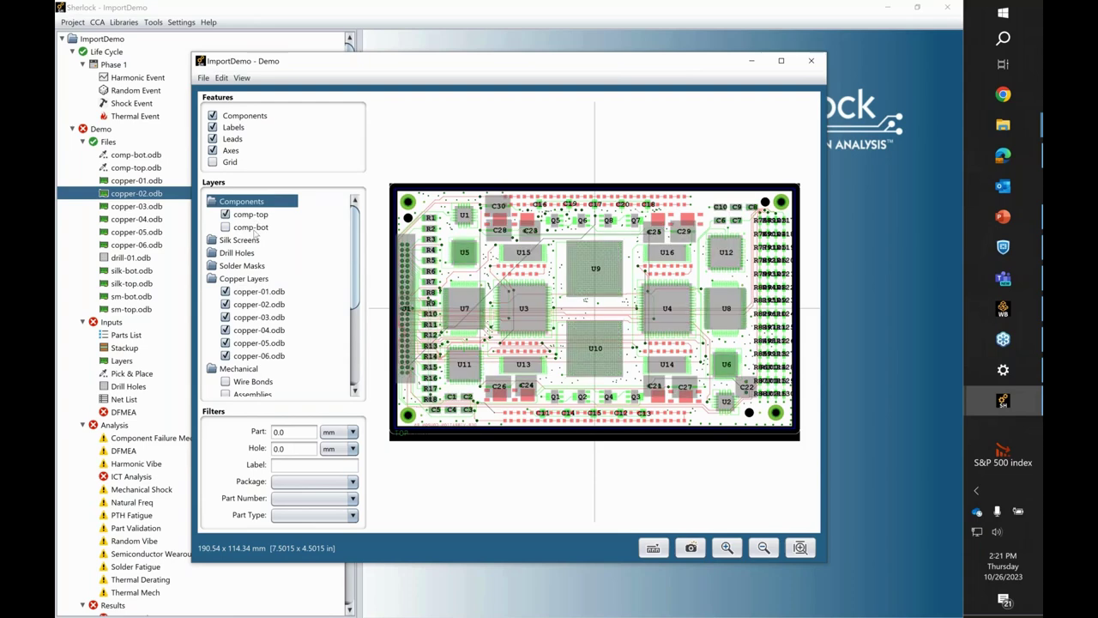
pyautogui.click(252, 229)
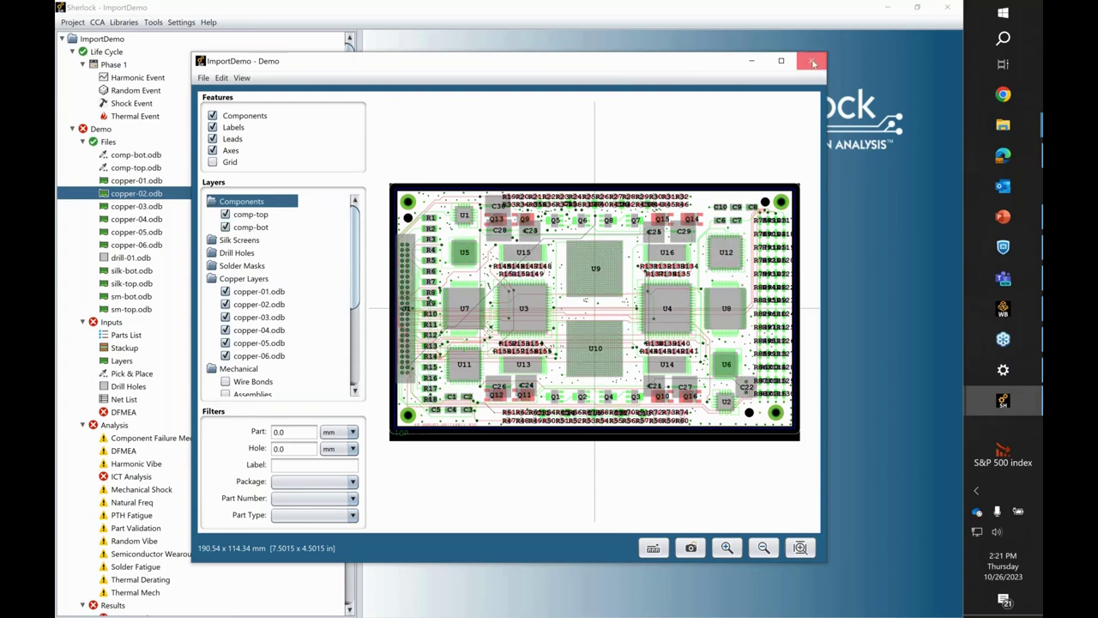
pyautogui.click(813, 63)
# Open the Demo parts list, review its columns from reference designator through package, location and coordinates, and close it.
pyautogui.click(128, 336)
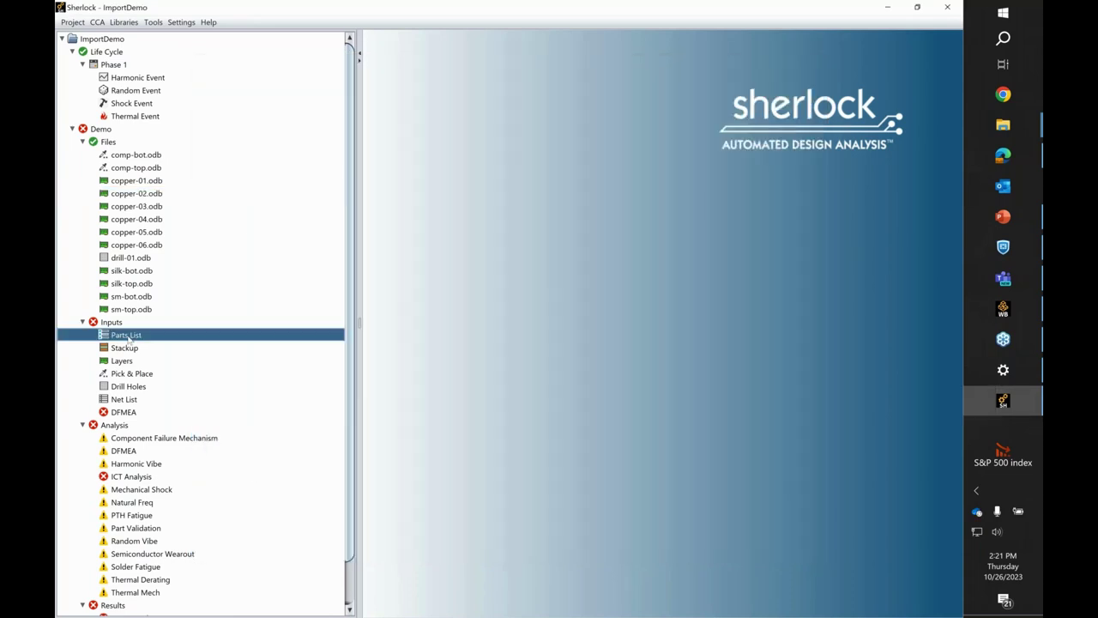
pyautogui.doubleClick(128, 336)
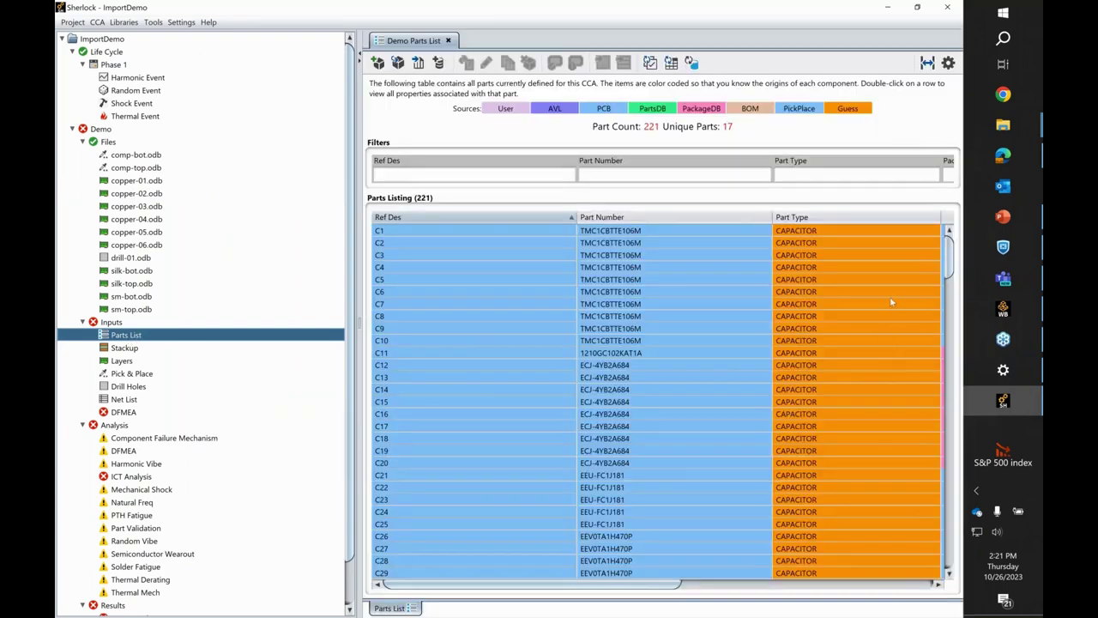
pyautogui.click(404, 233)
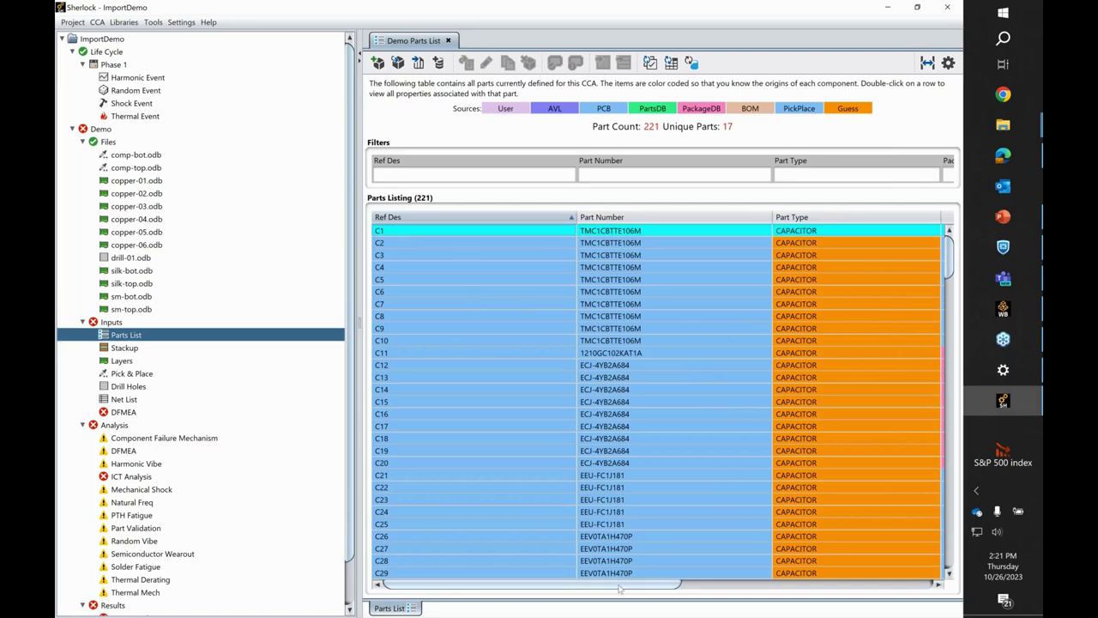
pyautogui.moveTo(624, 584); pyautogui.dragTo(717, 590)
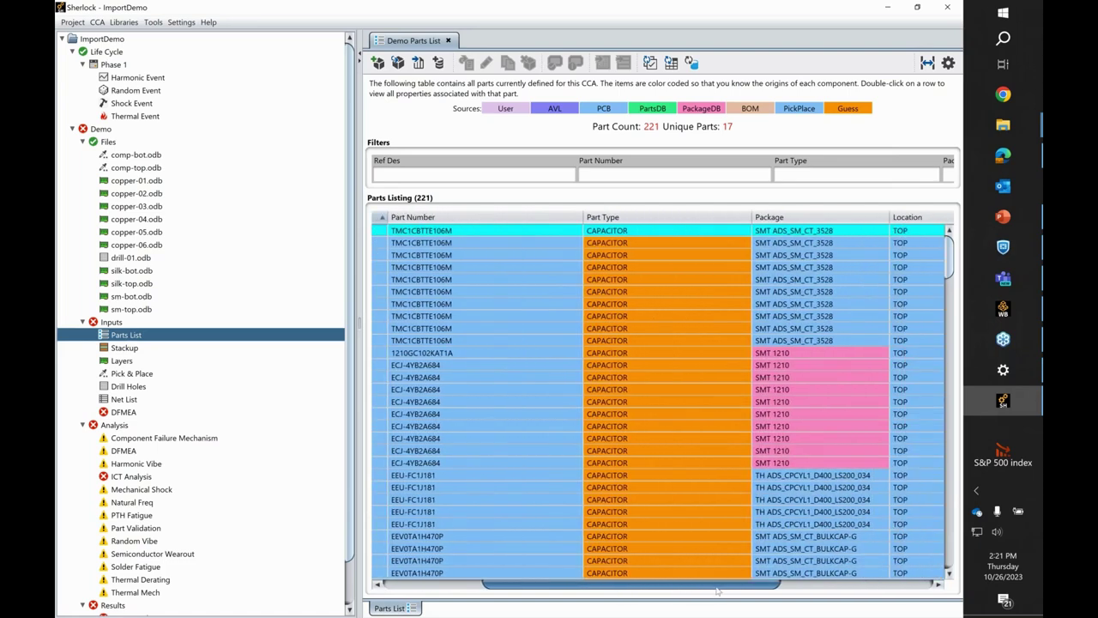
pyautogui.click(647, 233)
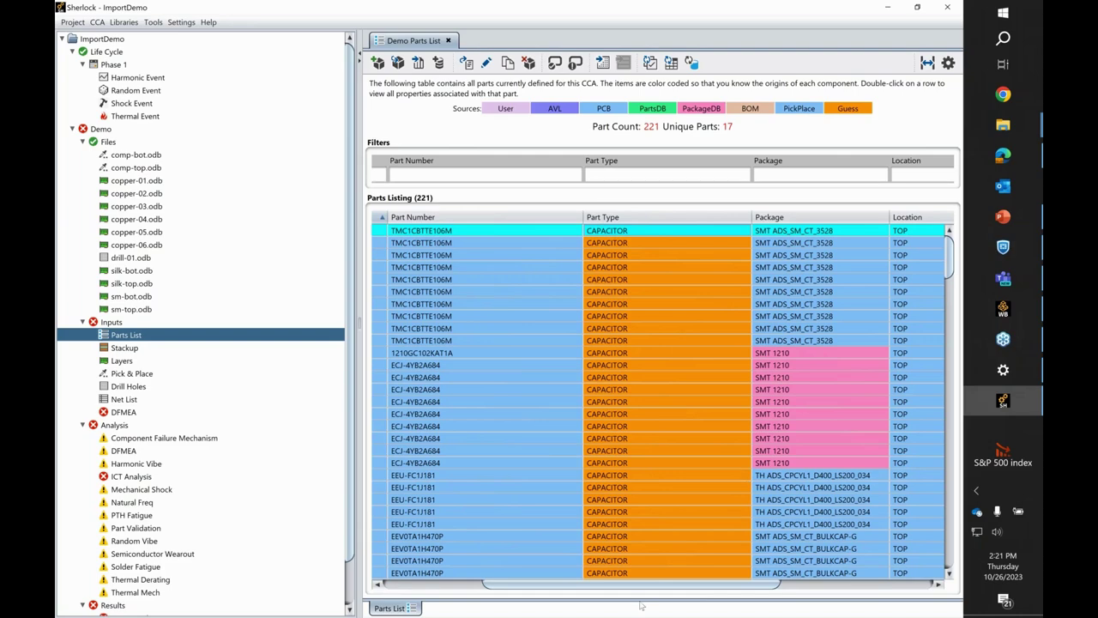
pyautogui.moveTo(640, 584); pyautogui.dragTo(793, 584)
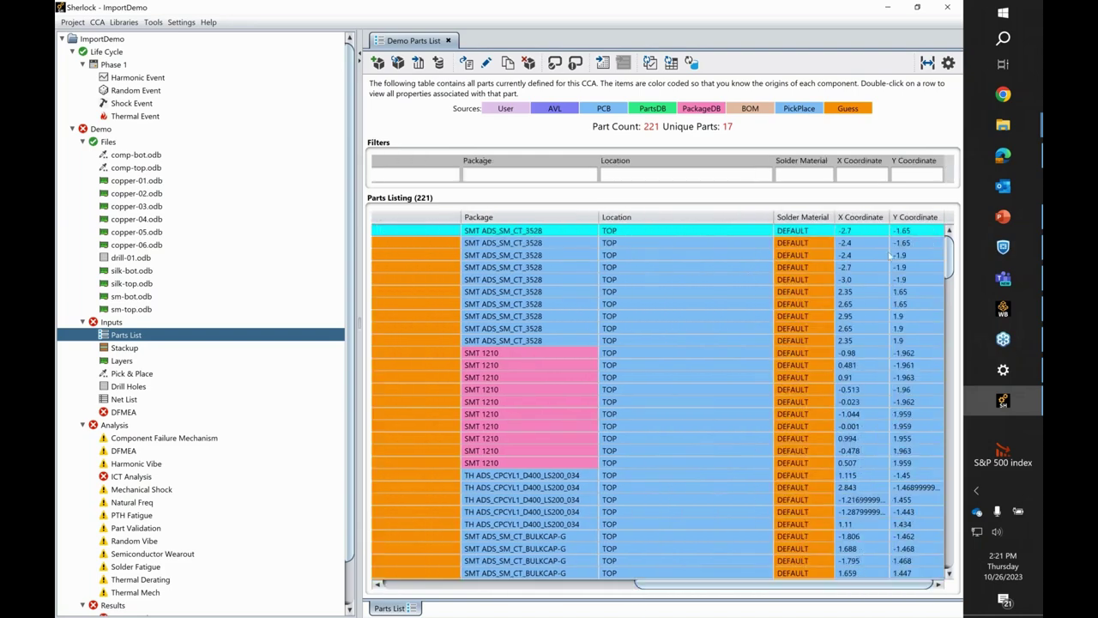
pyautogui.moveTo(723, 584); pyautogui.dragTo(512, 584)
pyautogui.click(449, 40)
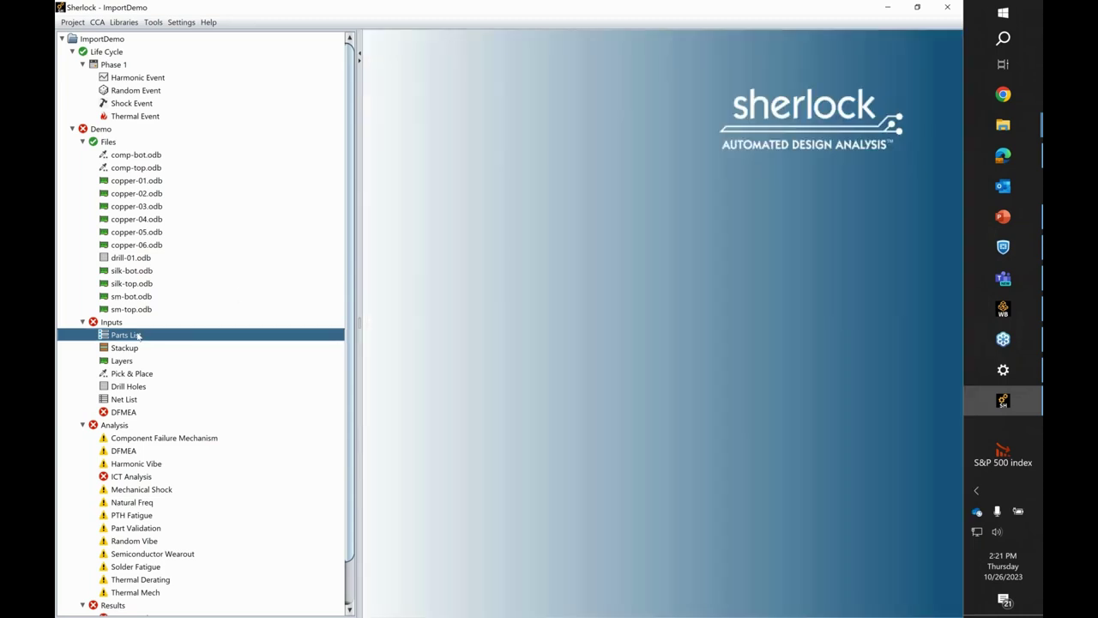
# Update the Demo parts list from the Sherlock Part Library, matching by part number only and using the first match.
pyautogui.doubleClick(137, 336)
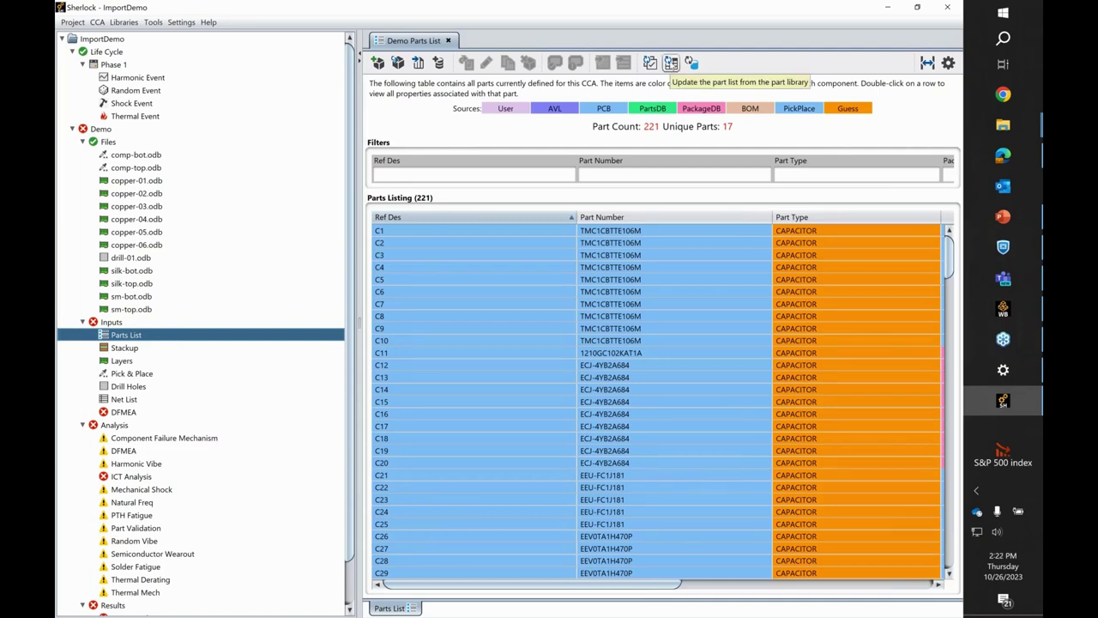
pyautogui.click(671, 63)
pyautogui.moveTo(564, 216); pyautogui.dragTo(531, 164)
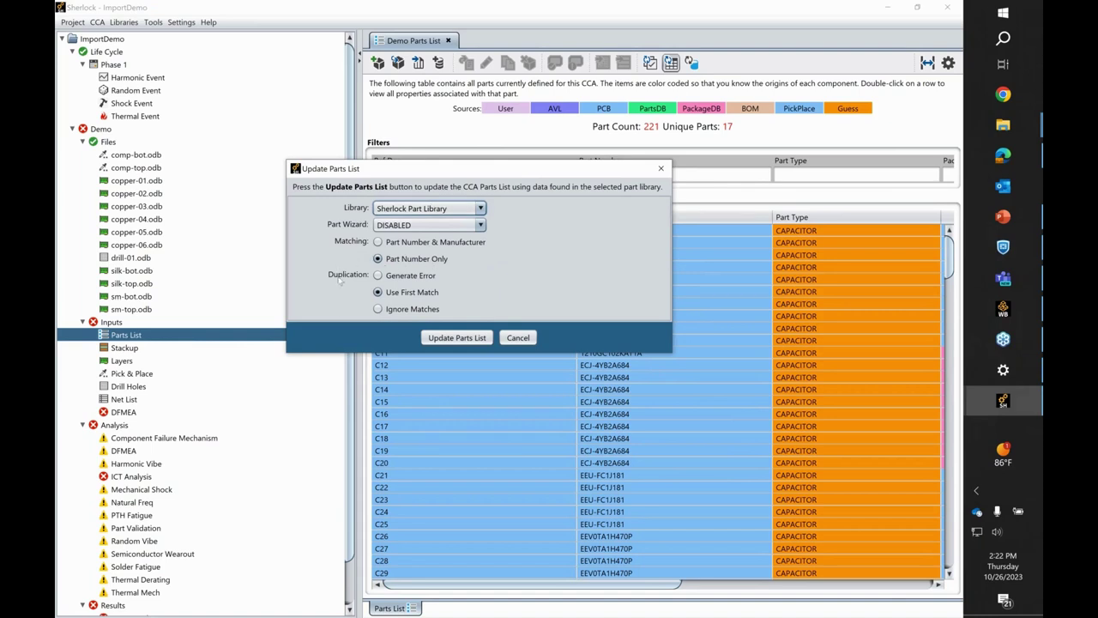
pyautogui.click(427, 339)
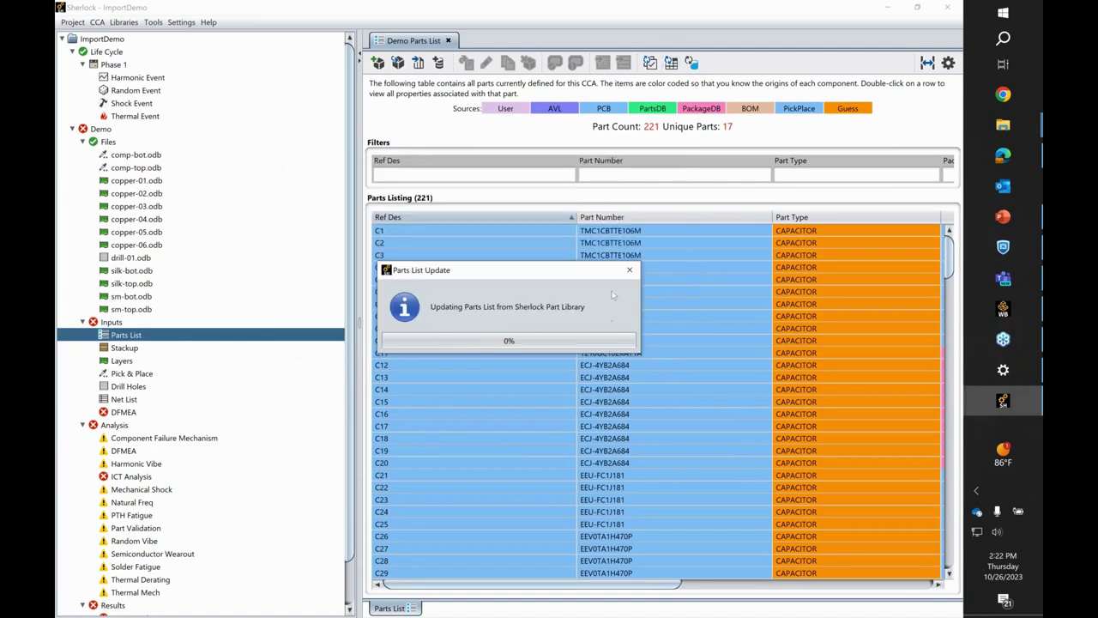
pyautogui.moveTo(580, 271); pyautogui.dragTo(428, 123)
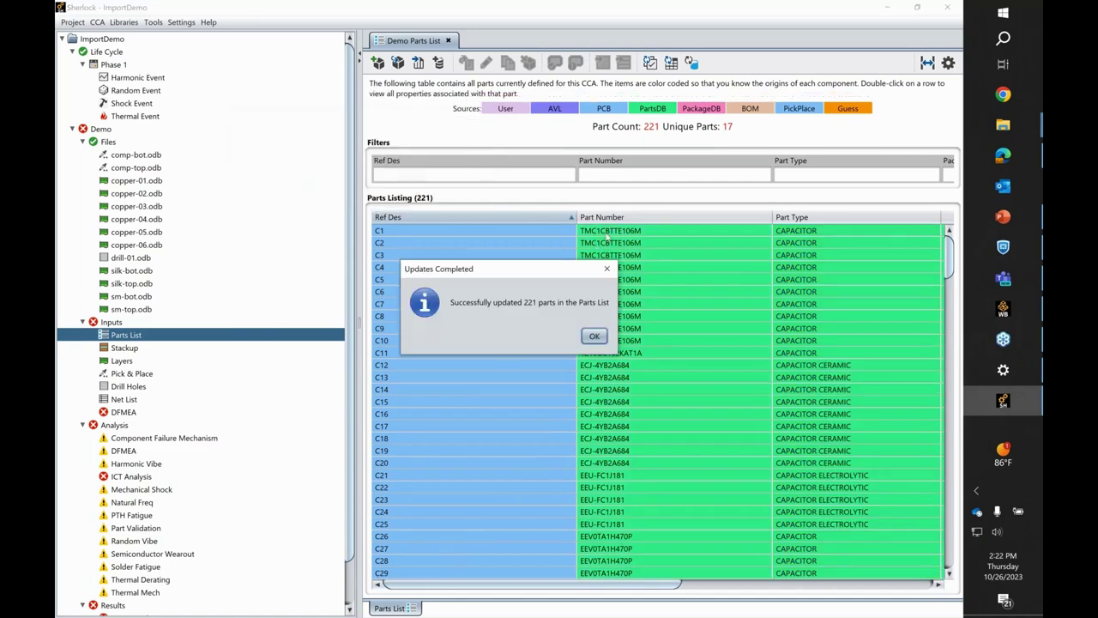
pyautogui.click(593, 337)
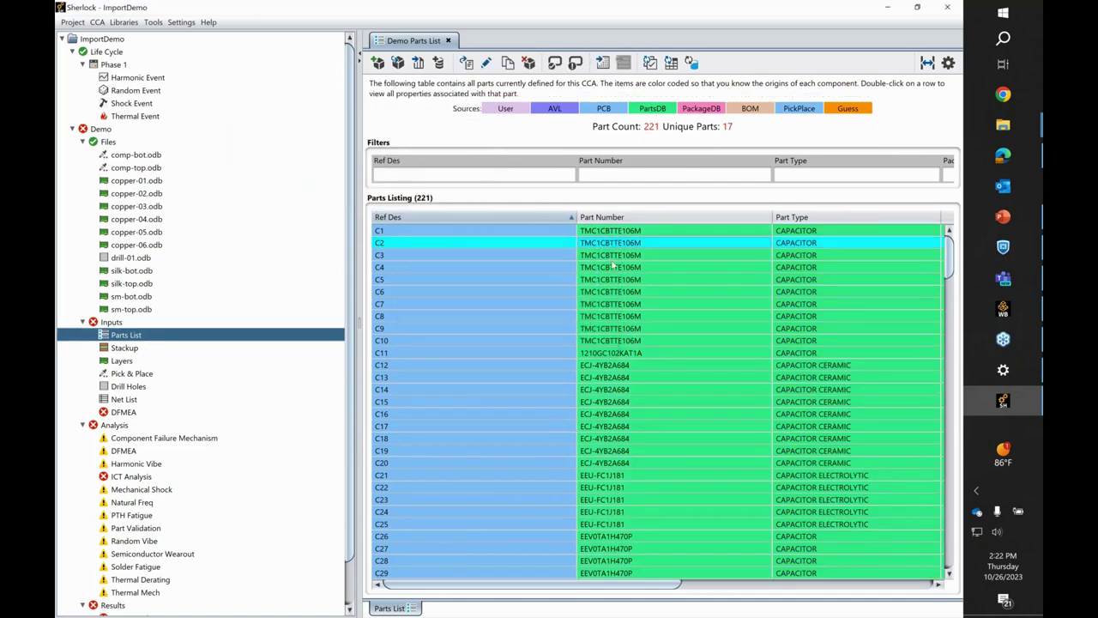
# Look through the updated parts list to check the source colours of the part numbers and part types.
pyautogui.scroll(-20, 630, 268)
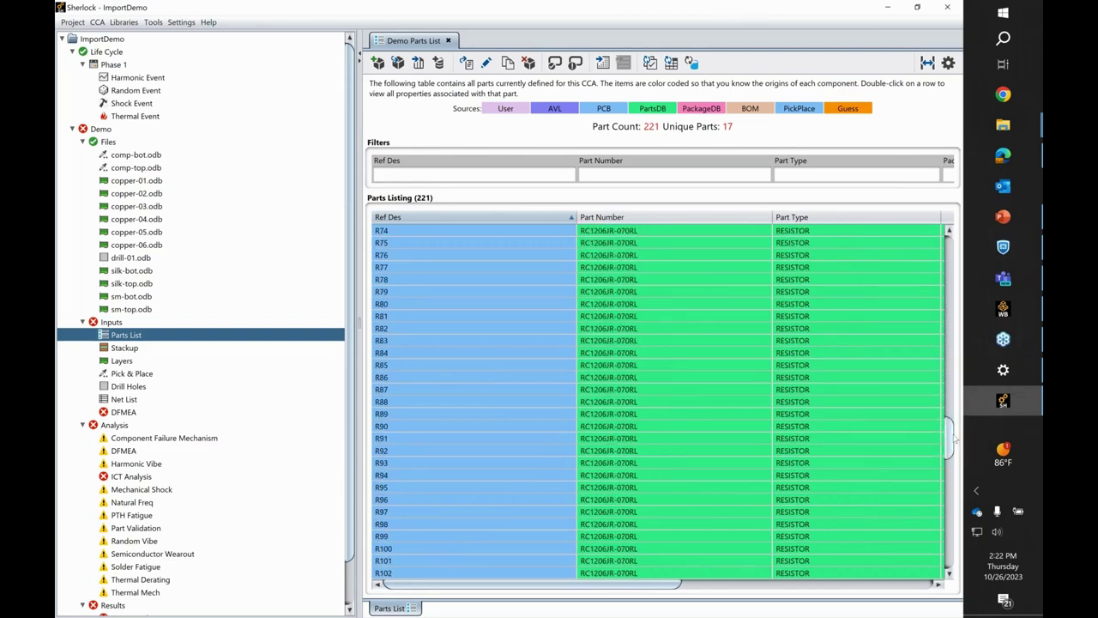
pyautogui.moveTo(948, 425); pyautogui.dragTo(948, 453)
pyautogui.scroll(20, 933, 369)
pyautogui.click(713, 243)
pyautogui.click(714, 278)
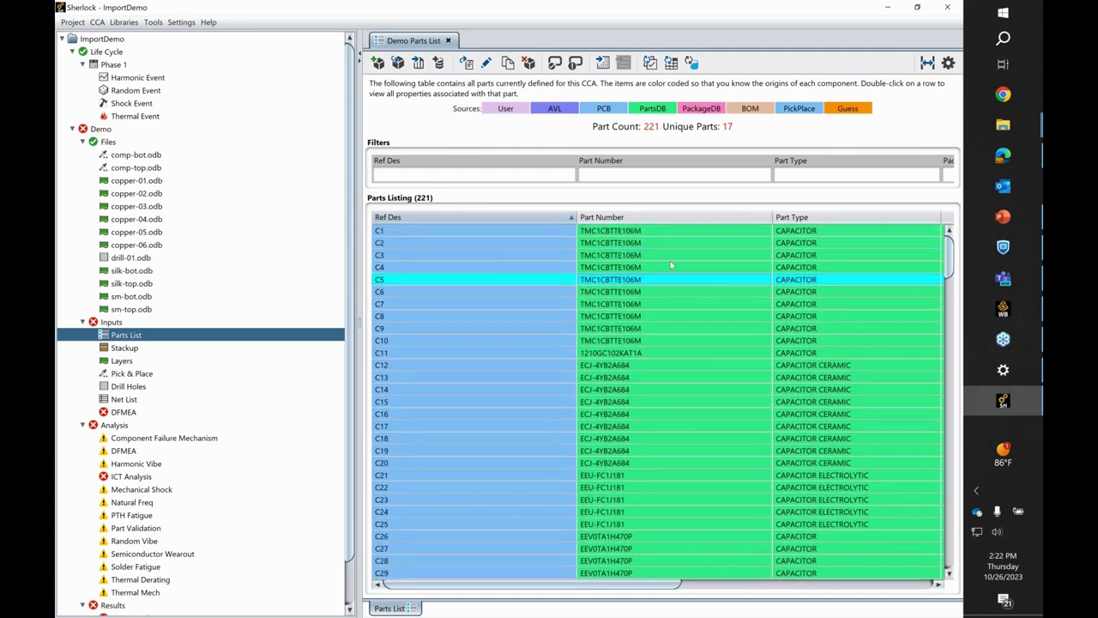
pyautogui.click(654, 229)
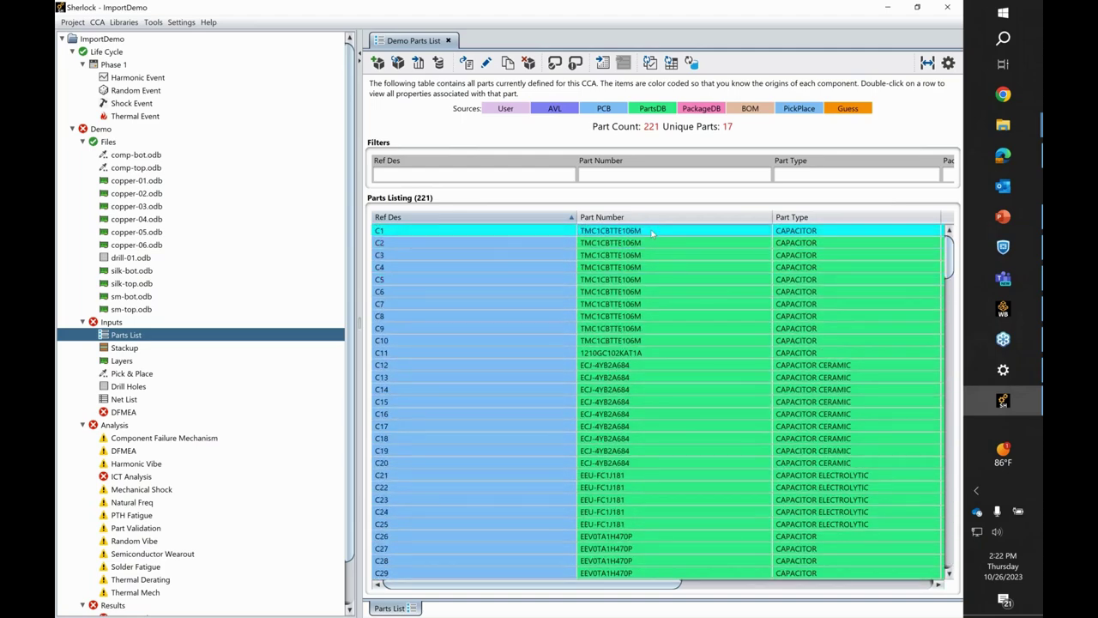
# Open the Demo stackup and review the types and materials of its upper signal, laminate and power layers.
pyautogui.click(136, 348)
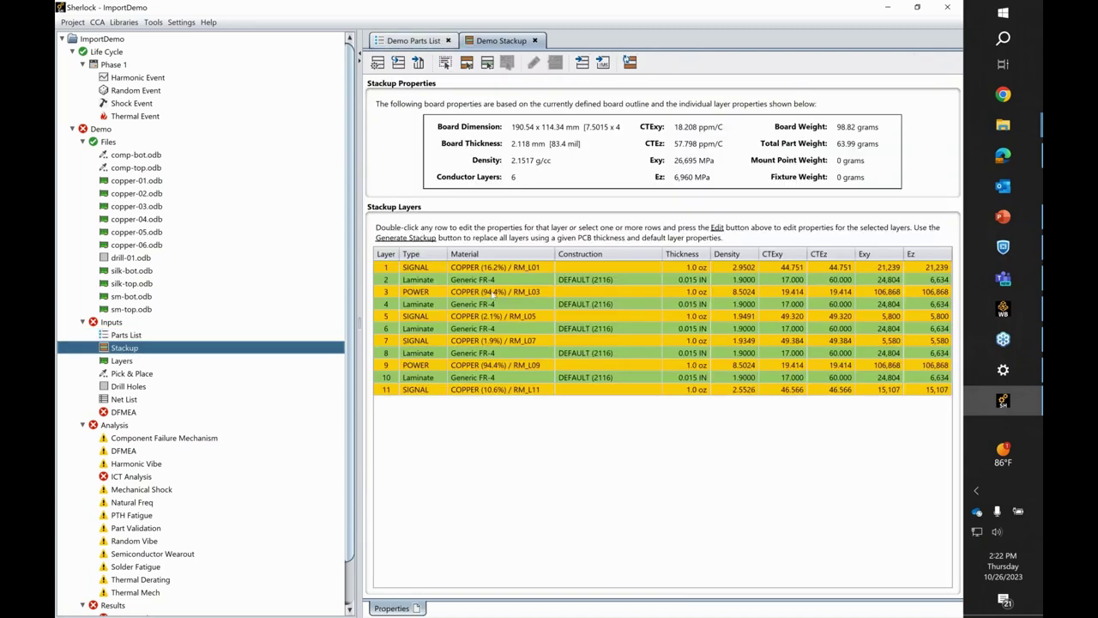
pyautogui.click(428, 268)
pyautogui.click(427, 282)
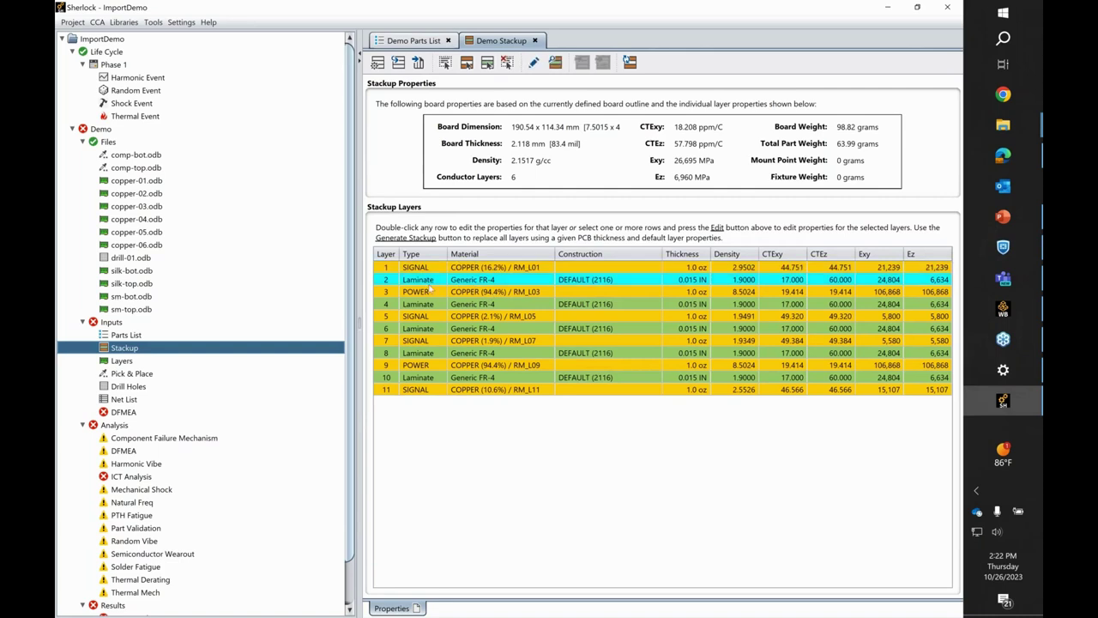
pyautogui.click(443, 295)
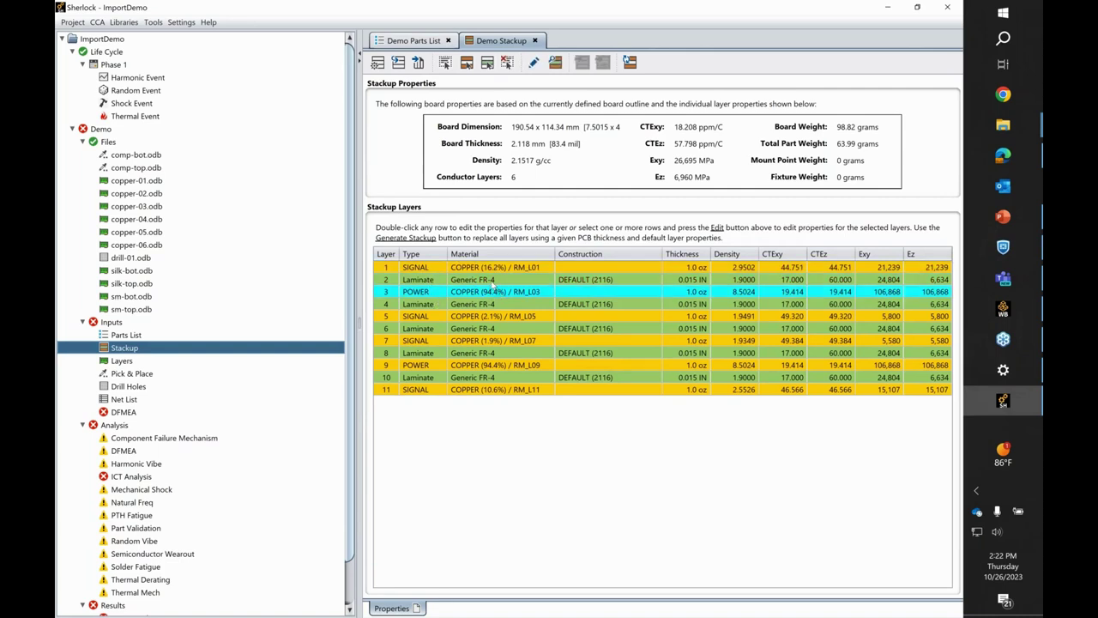
pyautogui.click(493, 284)
# Open the properties of laminate layer 4 and examine the available construction styles.
pyautogui.click(495, 305)
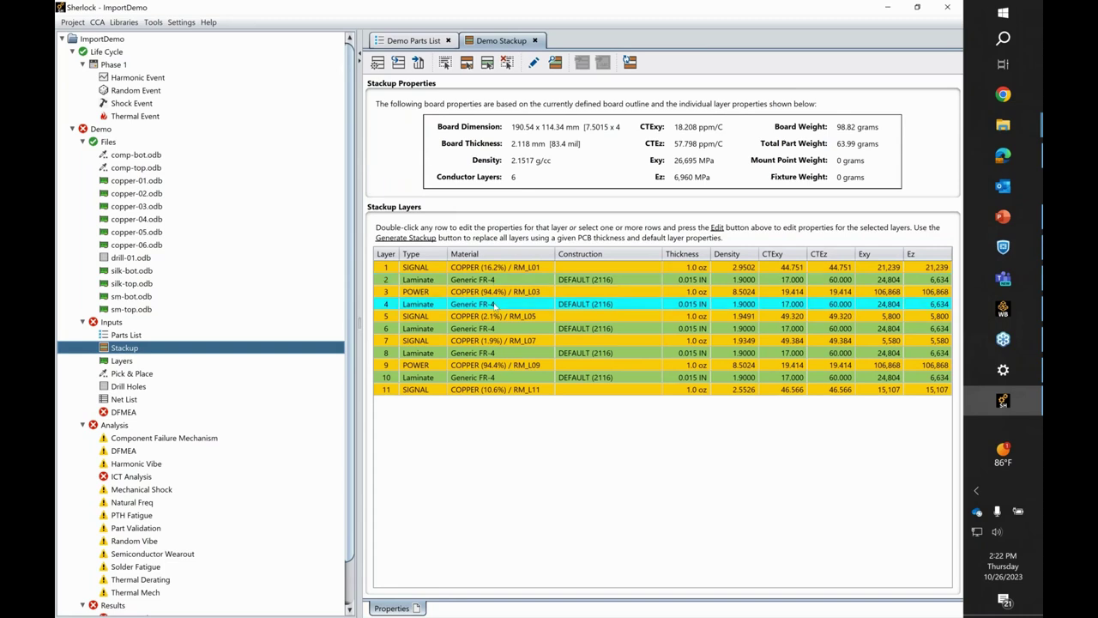
pyautogui.doubleClick(495, 305)
pyautogui.click(507, 308)
pyautogui.click(507, 309)
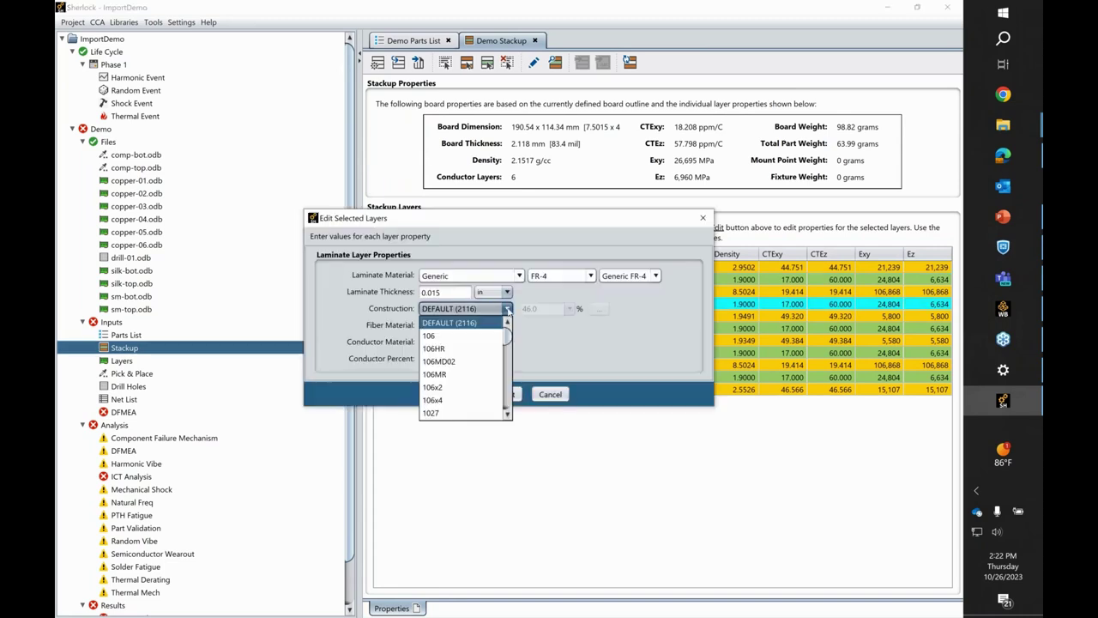
pyautogui.click(506, 309)
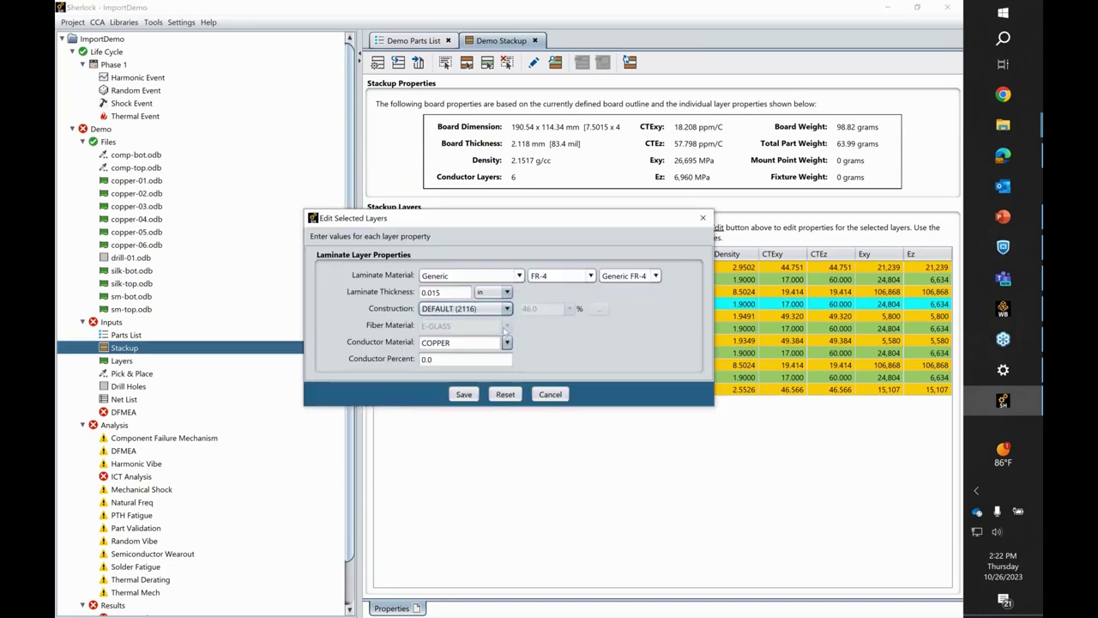
pyautogui.click(506, 308)
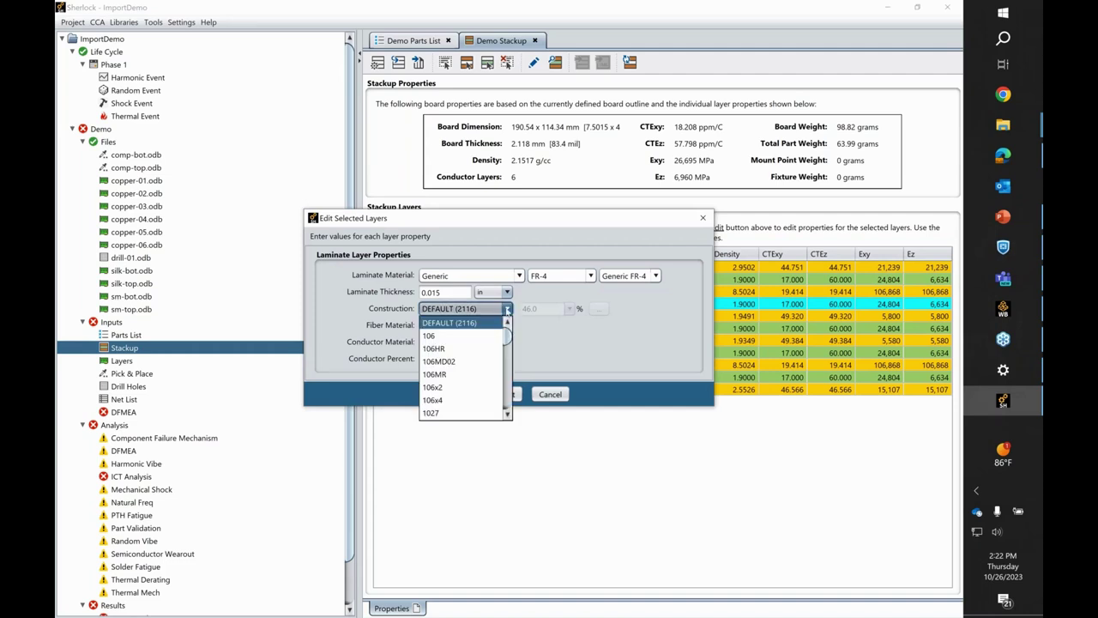
# Examine the laminate material manufacturers available for layer 4 and leave its properties without saving.
pyautogui.click(494, 281)
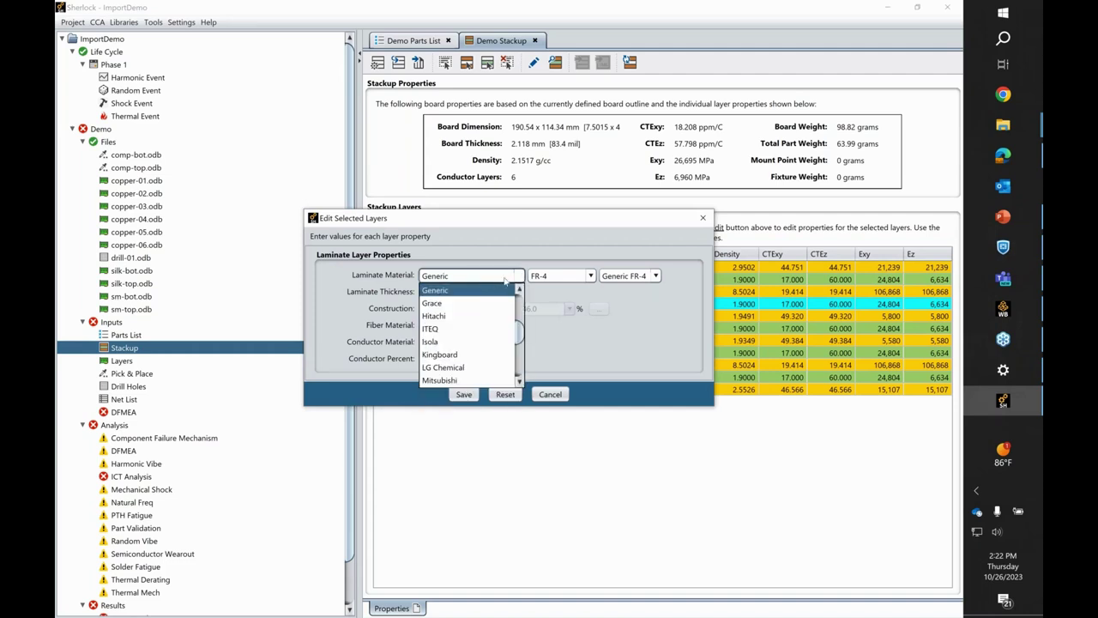
pyautogui.click(624, 278)
pyautogui.click(518, 276)
pyautogui.moveTo(521, 335)
pyautogui.mouseDown()
pyautogui.moveTo(520, 310)
pyautogui.moveTo(518, 367)
pyautogui.moveTo(520, 325)
pyautogui.moveTo(521, 348)
pyautogui.mouseUp()
pyautogui.click(519, 275)
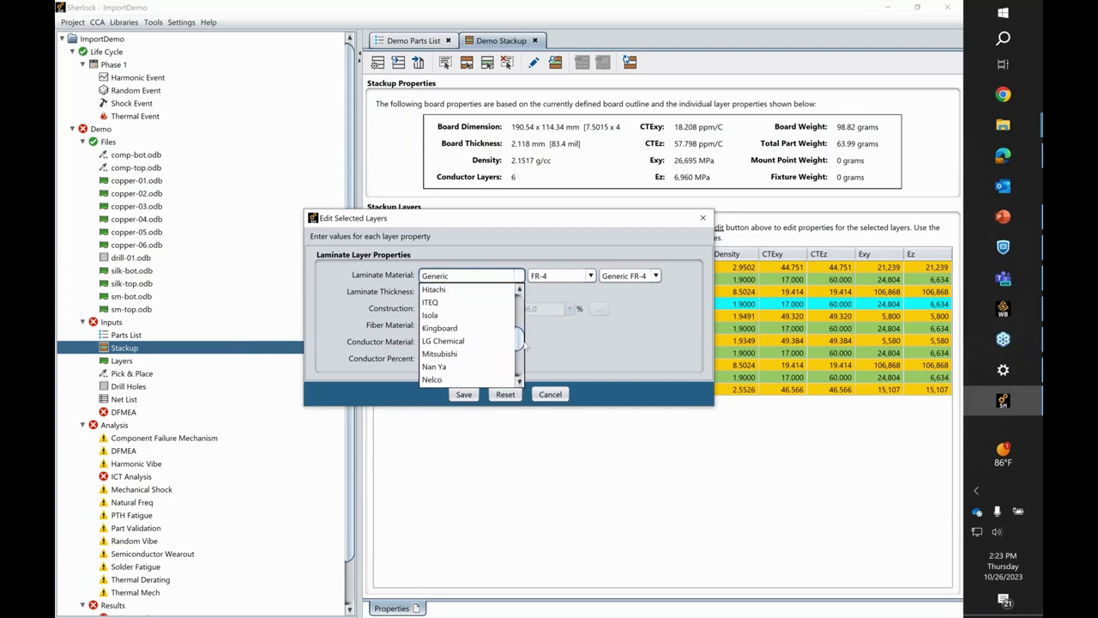
pyautogui.click(571, 348)
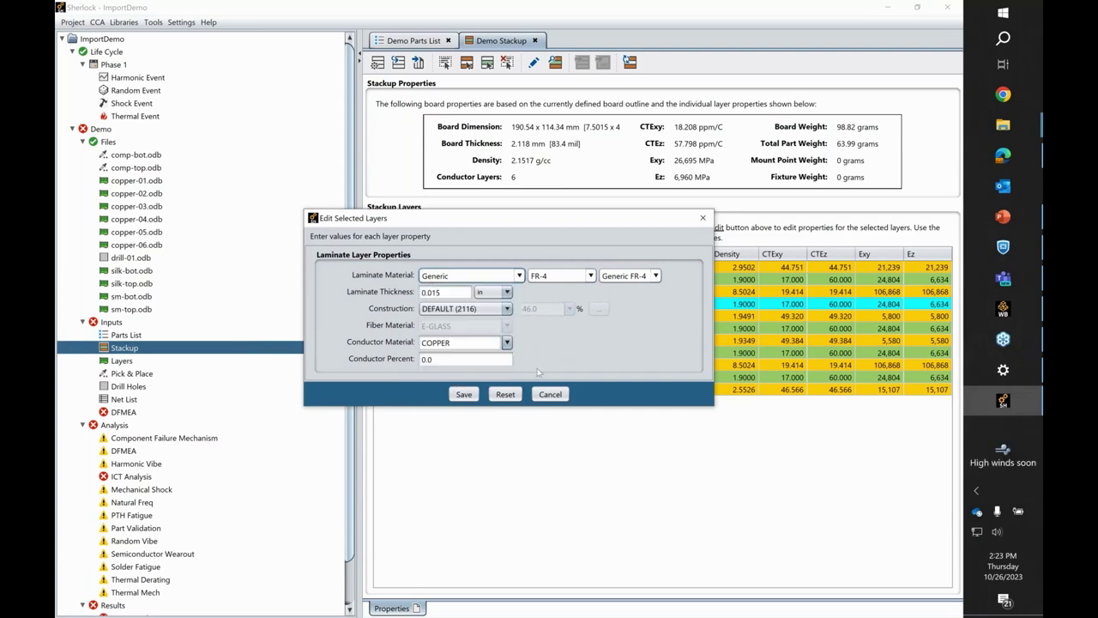
pyautogui.click(549, 393)
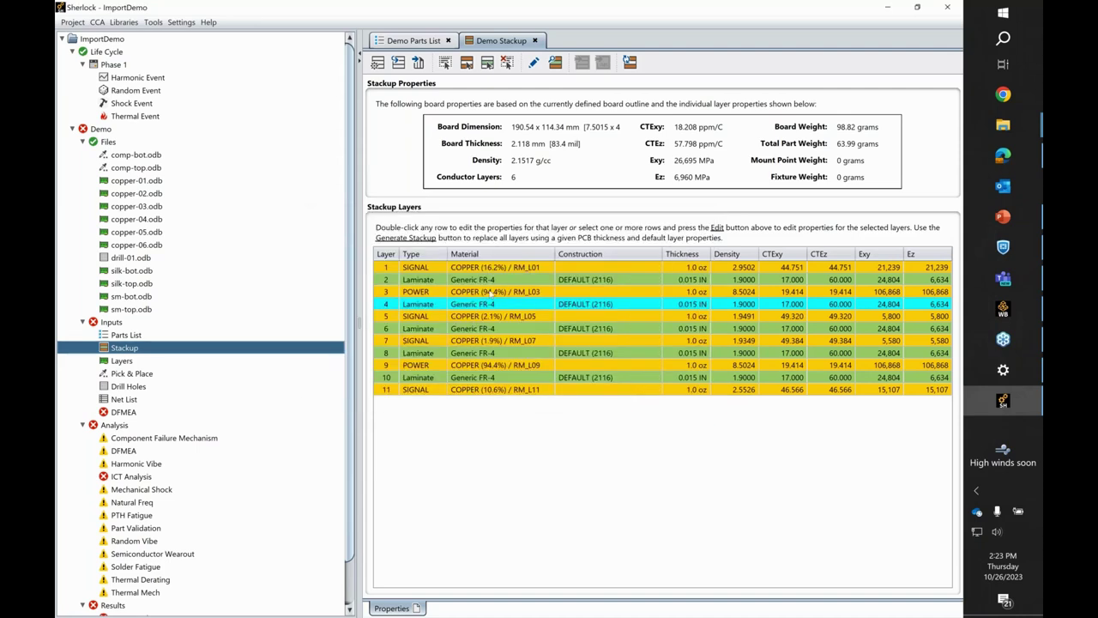
# Examine the copper percentages of the stackup's signal and power layers against the overall board properties and imported copper files.
pyautogui.click(492, 292)
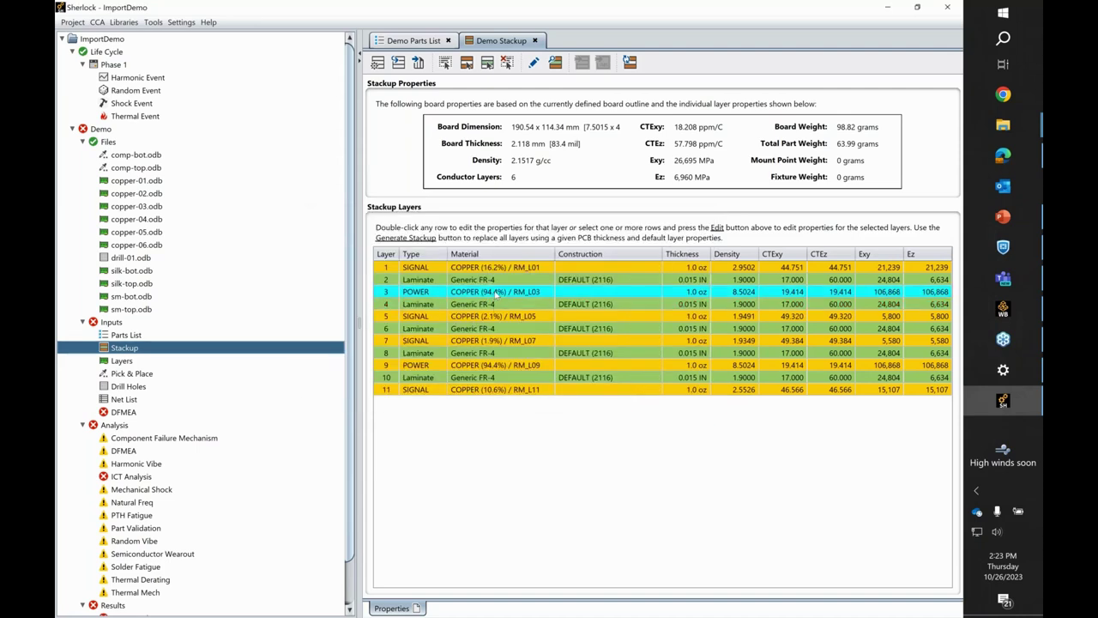
pyautogui.click(494, 317)
pyautogui.click(494, 341)
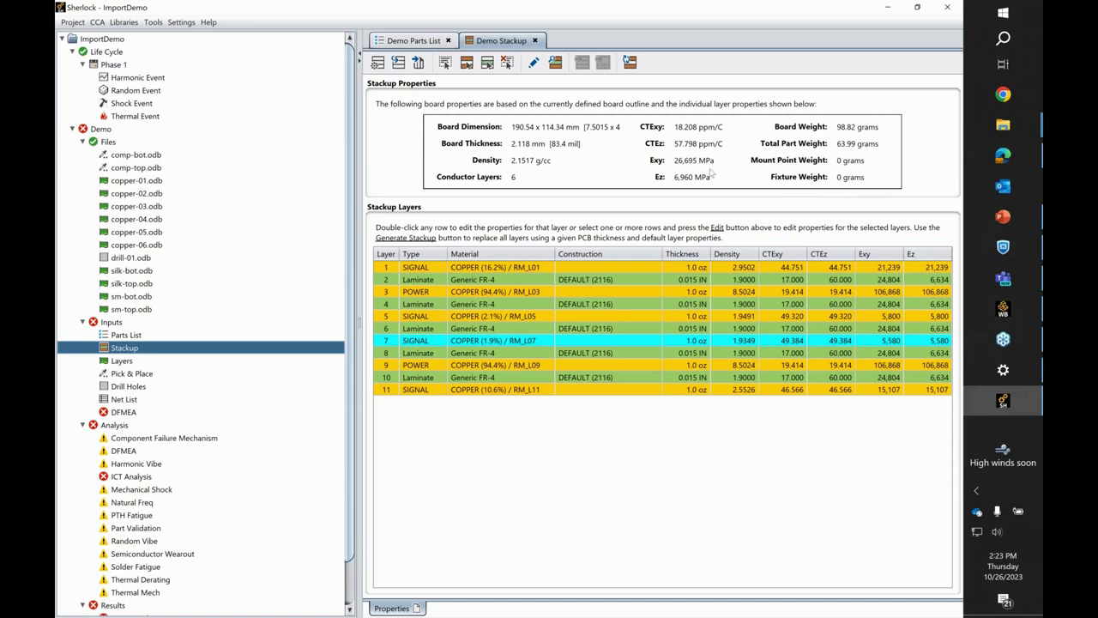
pyautogui.click(490, 318)
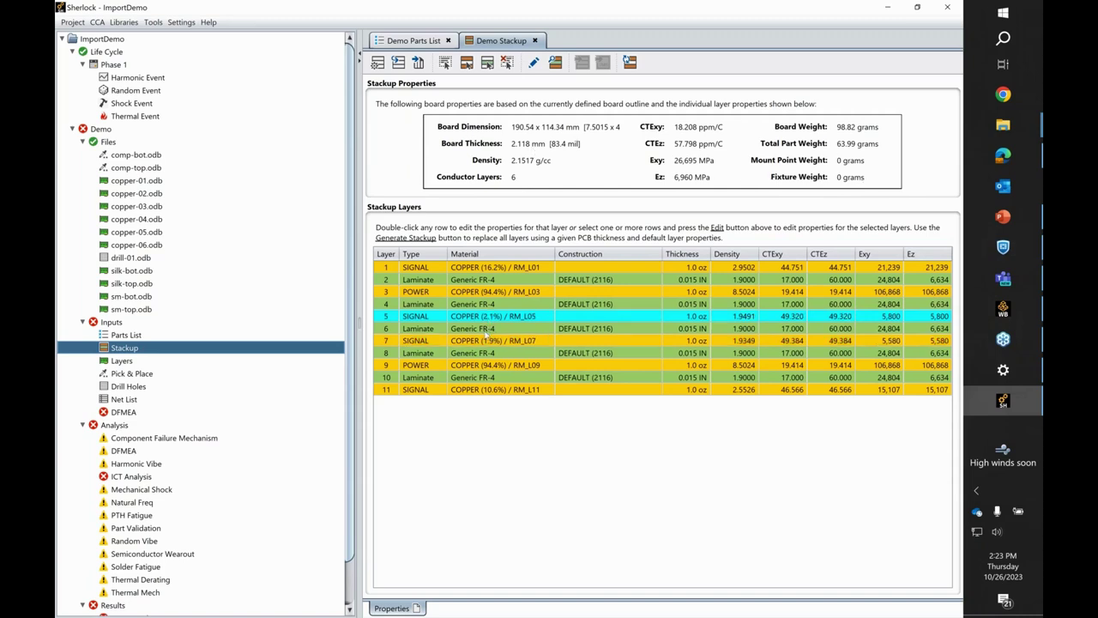
pyautogui.click(489, 331)
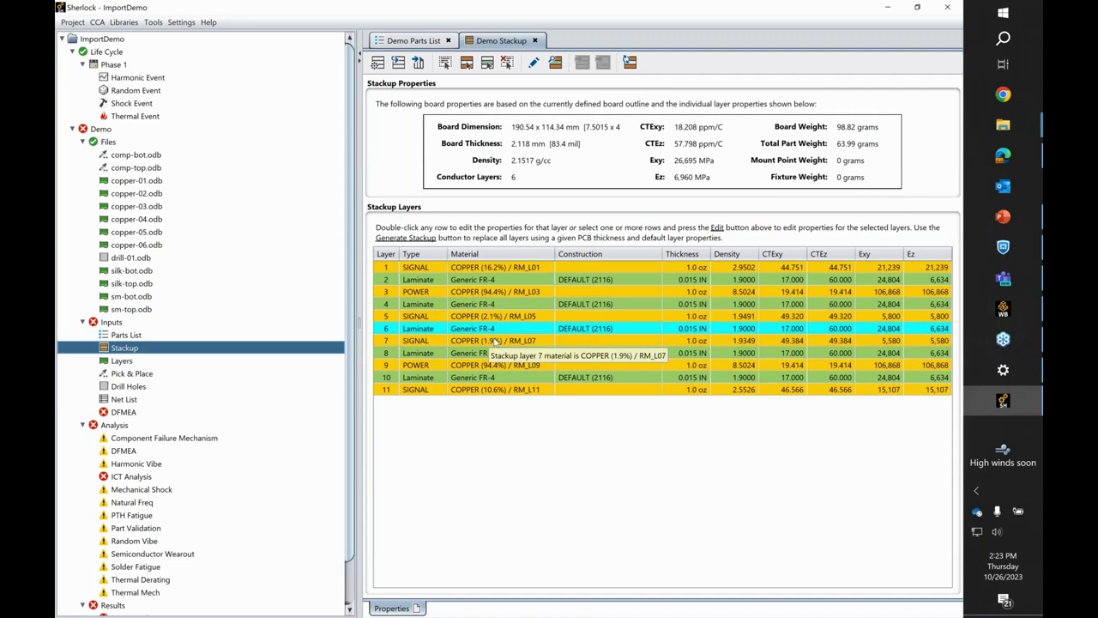
pyautogui.click(500, 341)
pyautogui.click(511, 364)
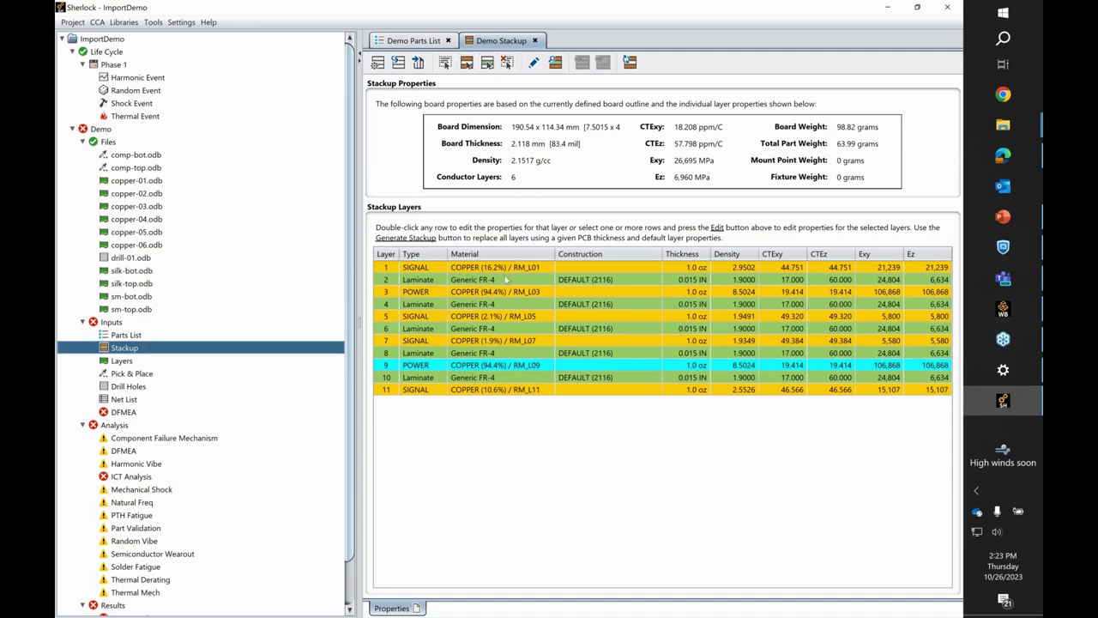
pyautogui.click(157, 205)
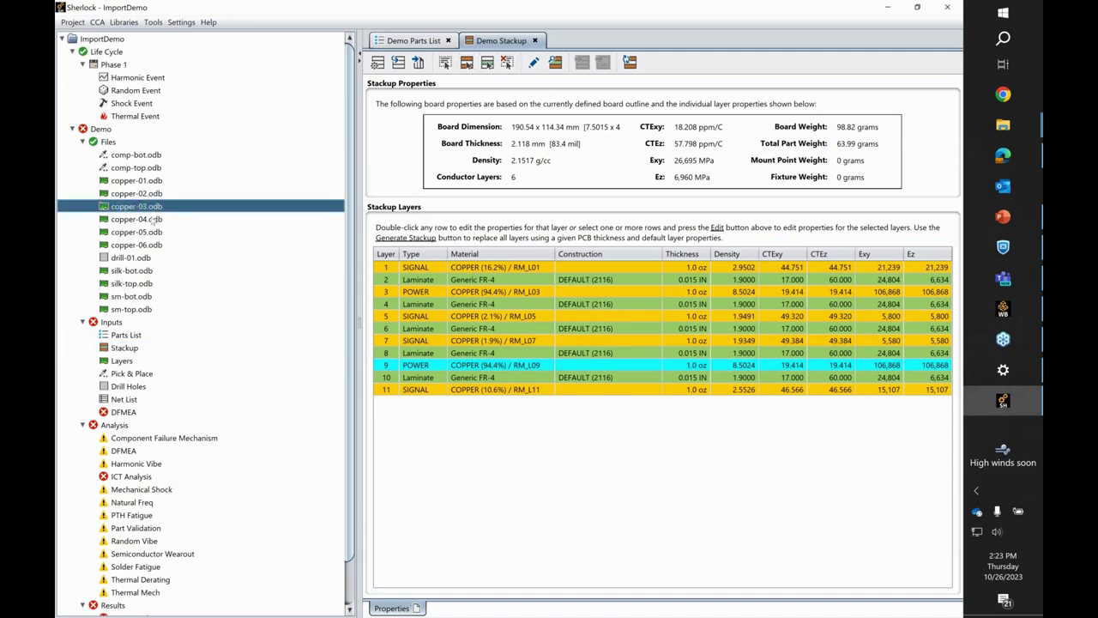
pyautogui.click(493, 378)
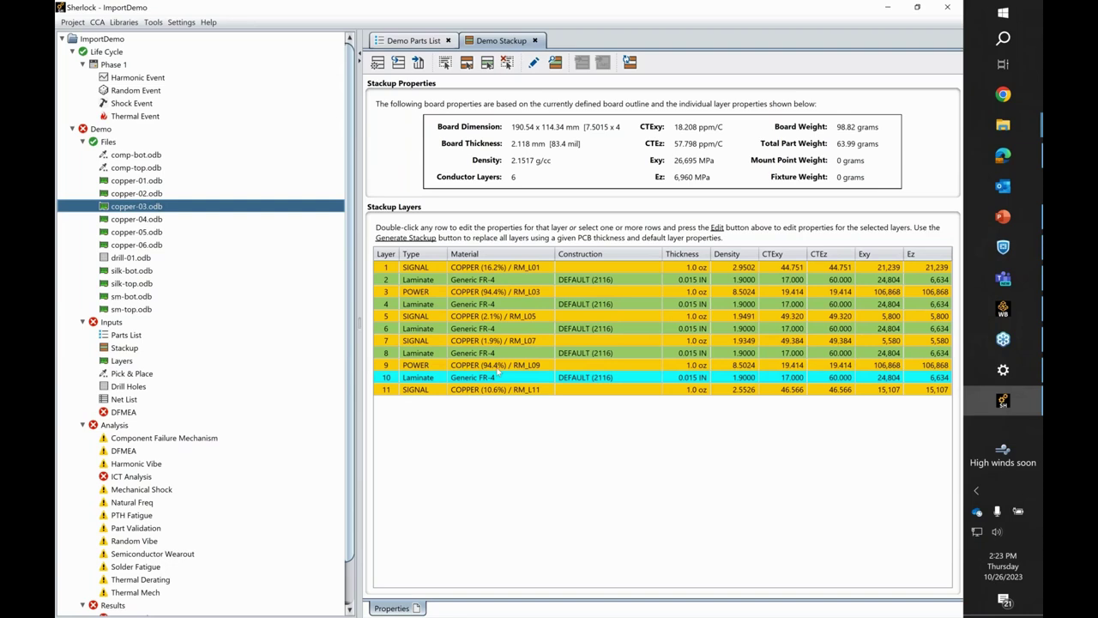
# Compare POWER layer 9 with the imported copper files and view copper-05.odb in the layer viewer.
pyautogui.click(496, 367)
pyautogui.click(148, 221)
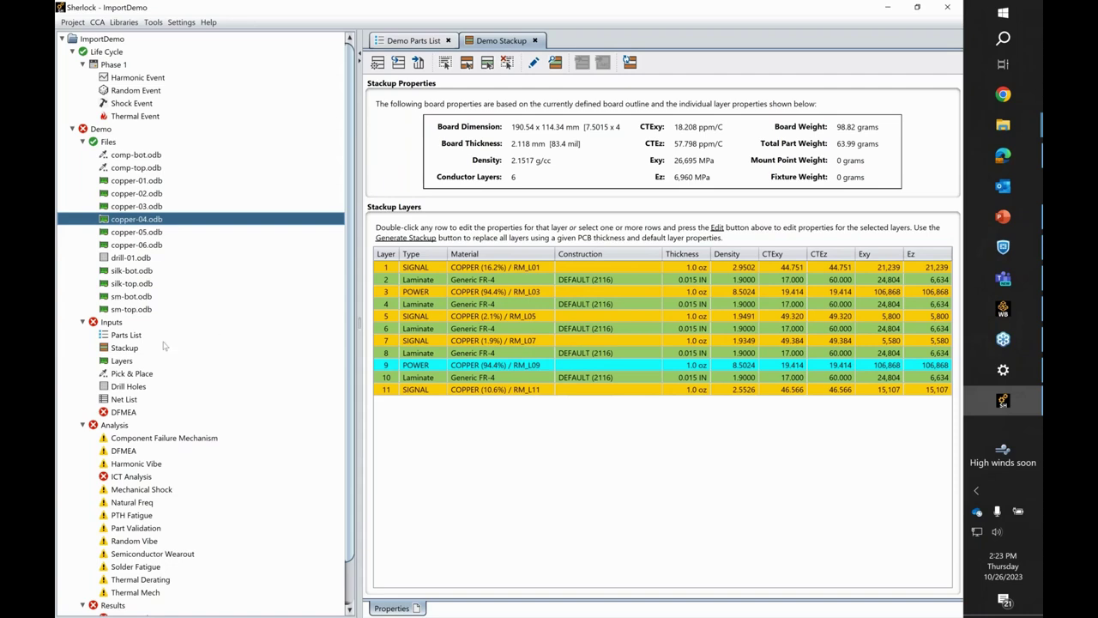
pyautogui.click(122, 361)
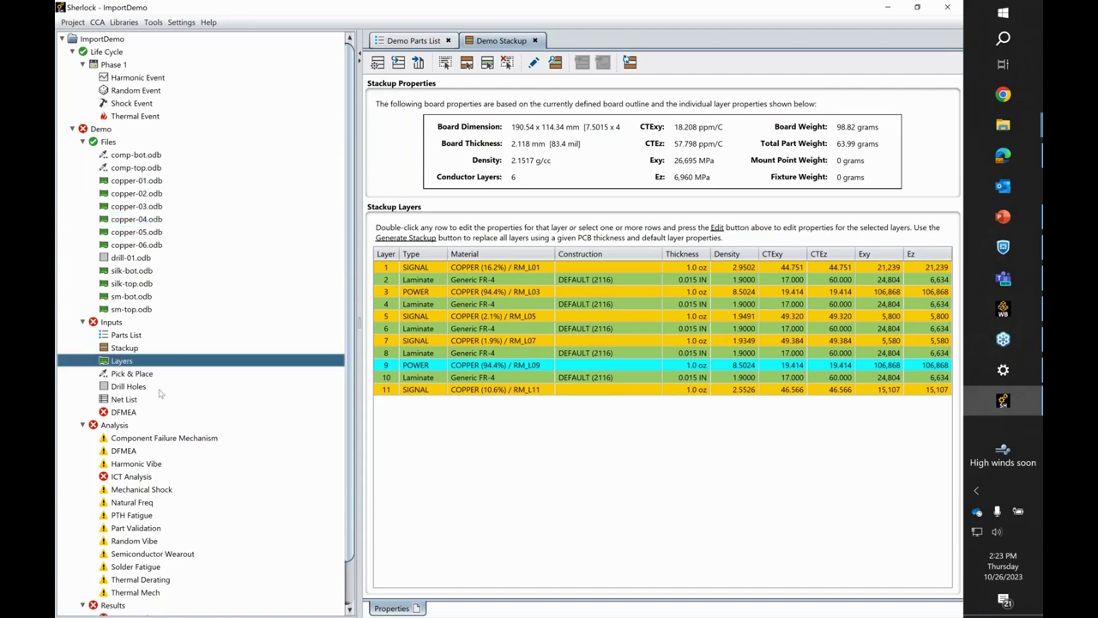
pyautogui.scroll(-1, 165, 396)
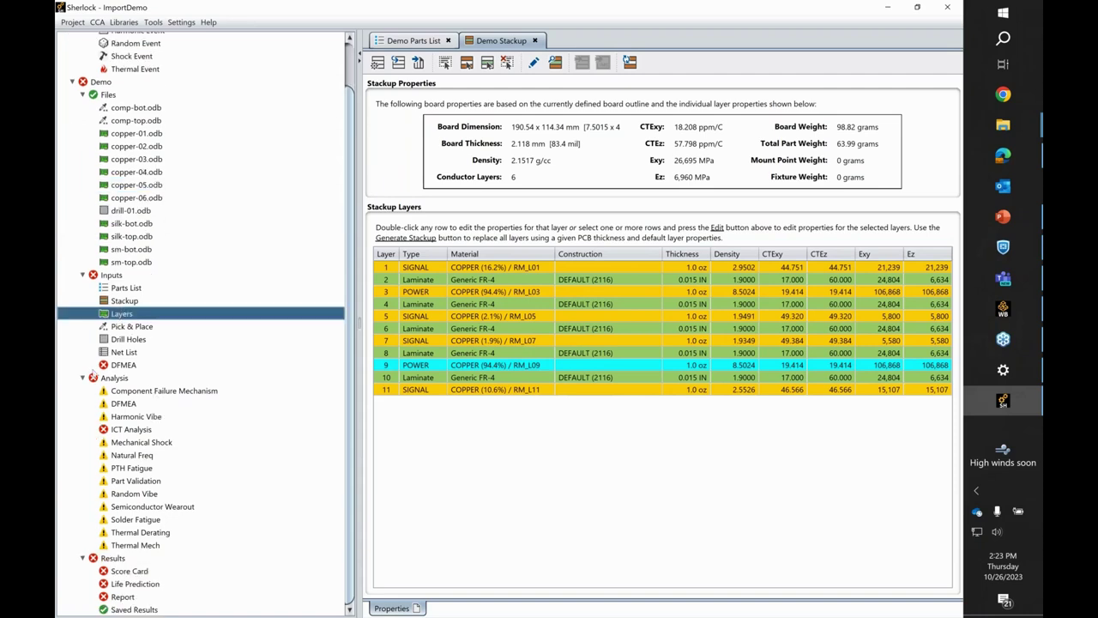
pyautogui.scroll(1, 117, 319)
pyautogui.click(139, 284)
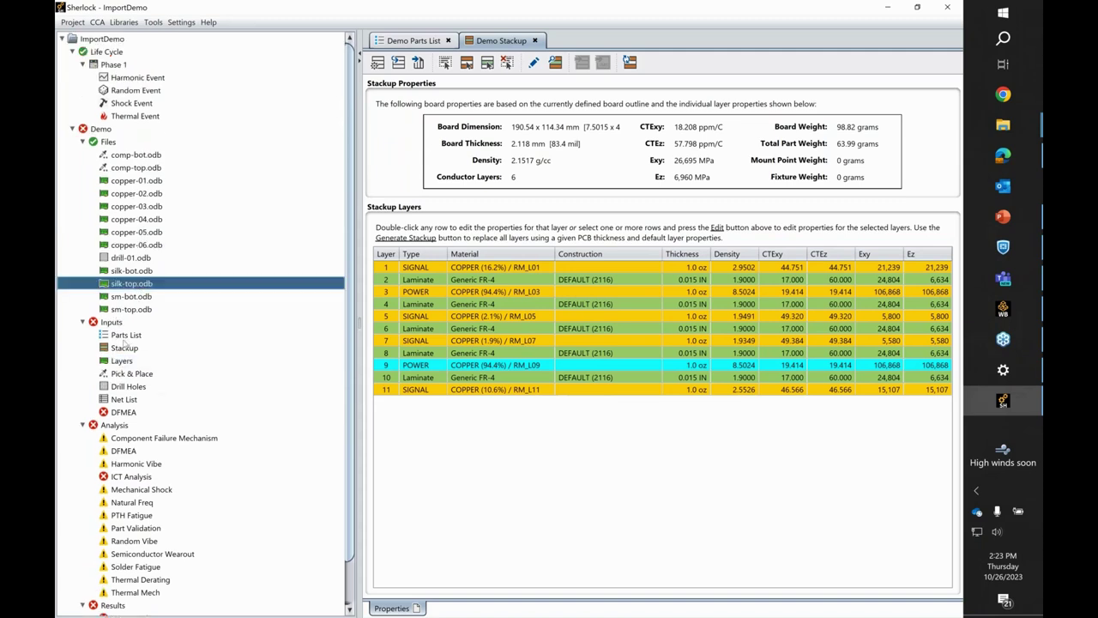
pyautogui.scroll(-1, 124, 343)
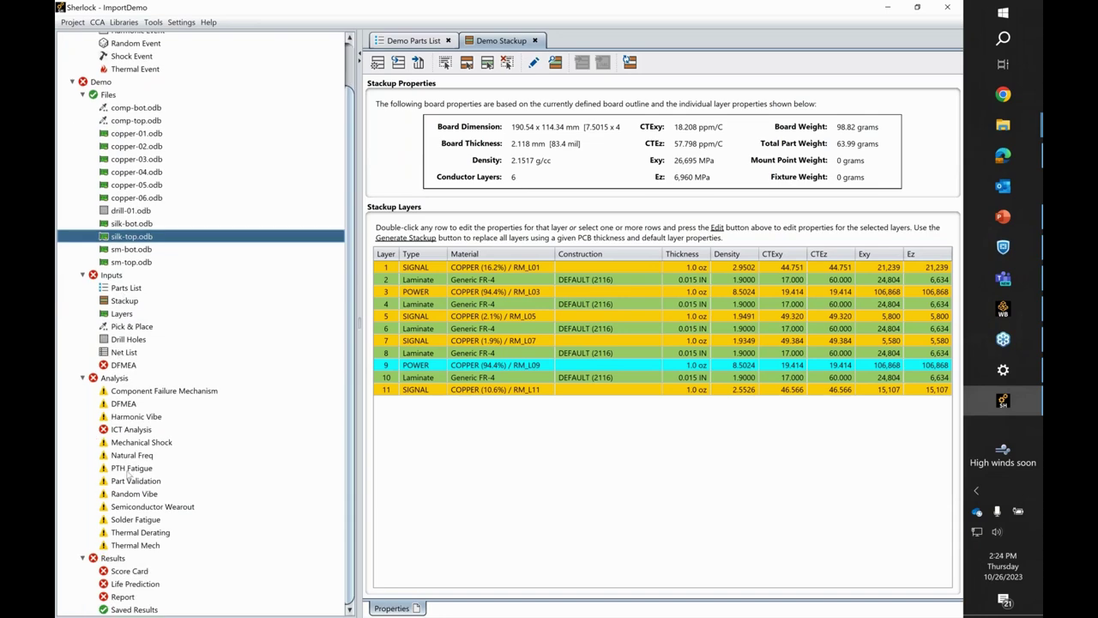
pyautogui.doubleClick(141, 184)
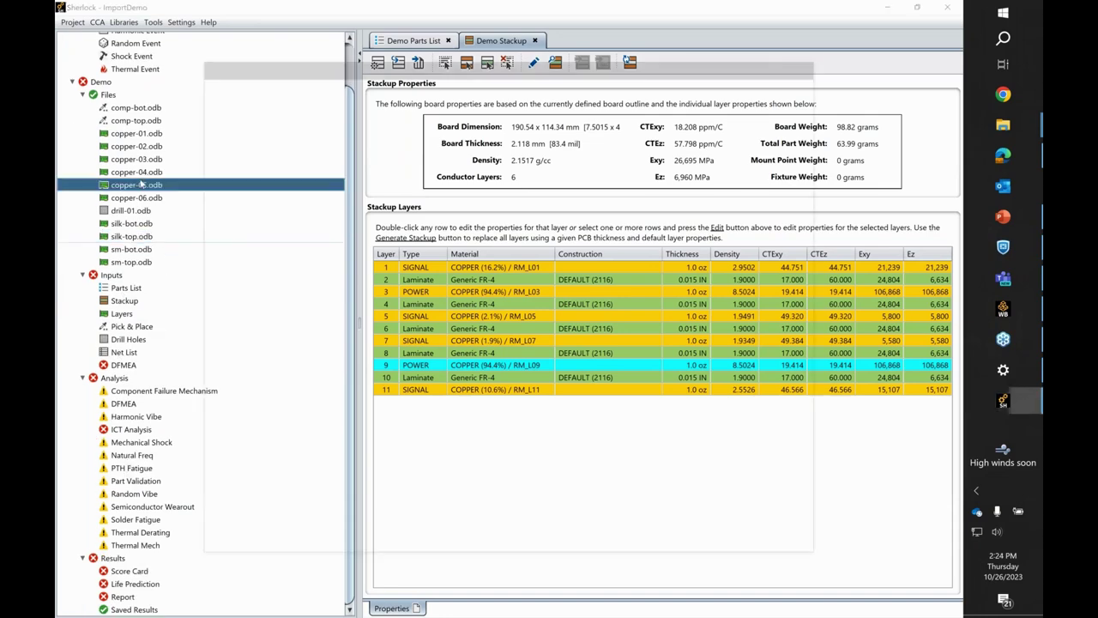
pyautogui.click(809, 63)
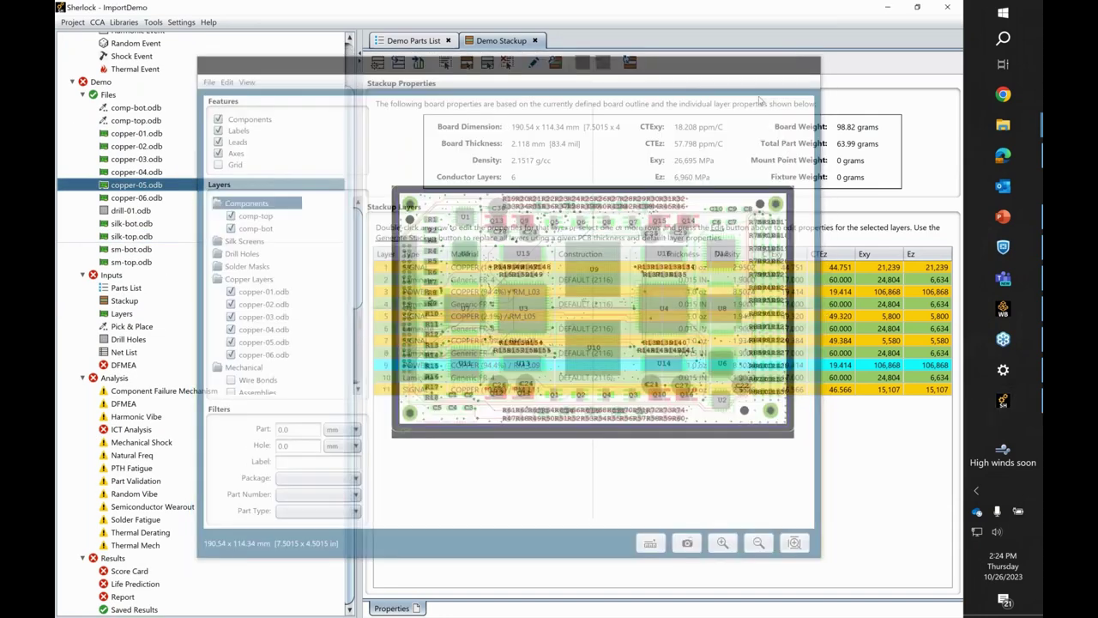
# Set up 3D model generation for the Natural Freq analysis with View Generated Model enabled.
pyautogui.click(133, 456)
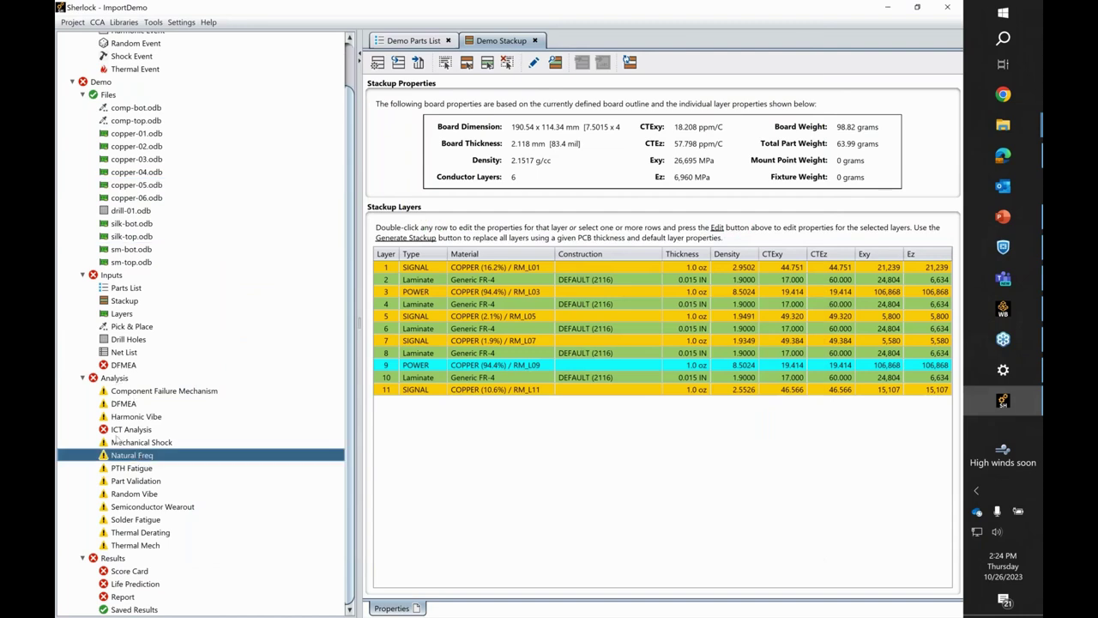
pyautogui.rightClick(126, 459)
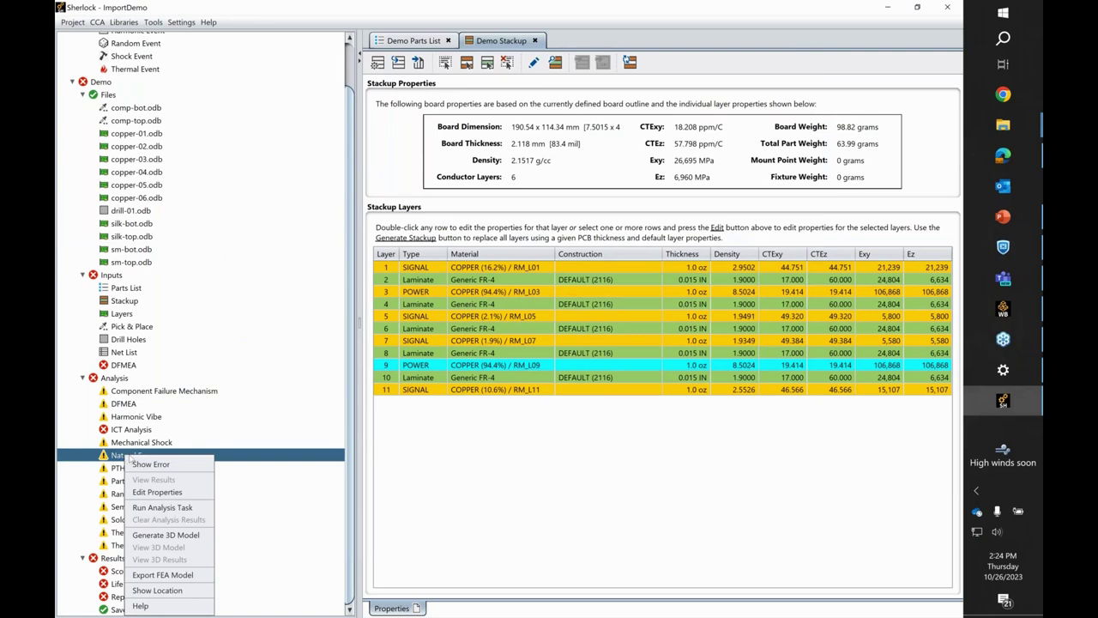
pyautogui.click(168, 539)
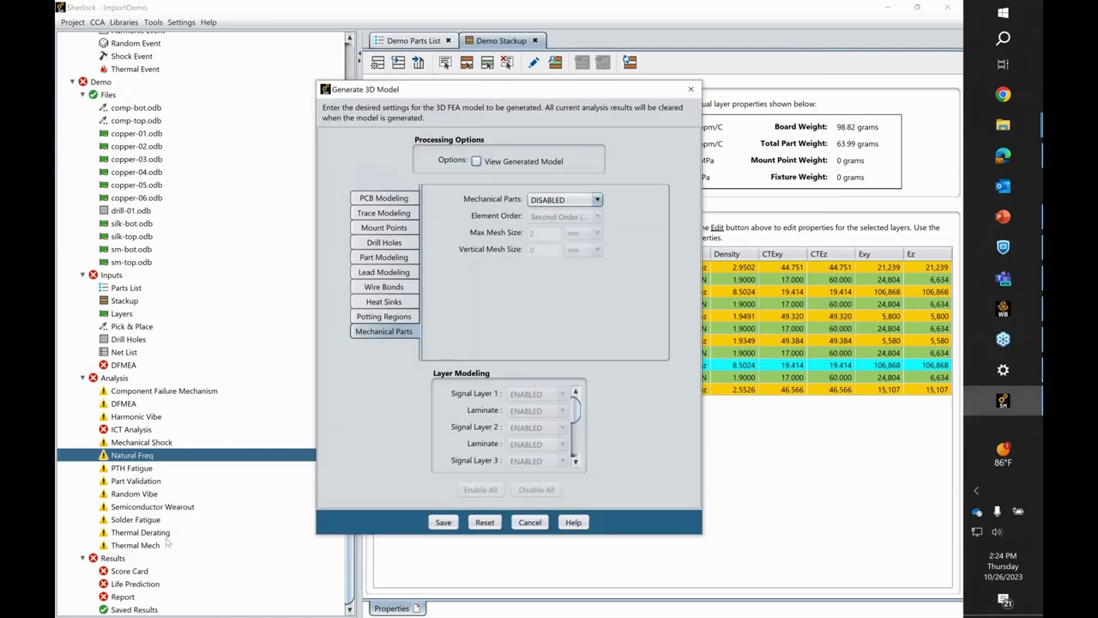
pyautogui.click(476, 160)
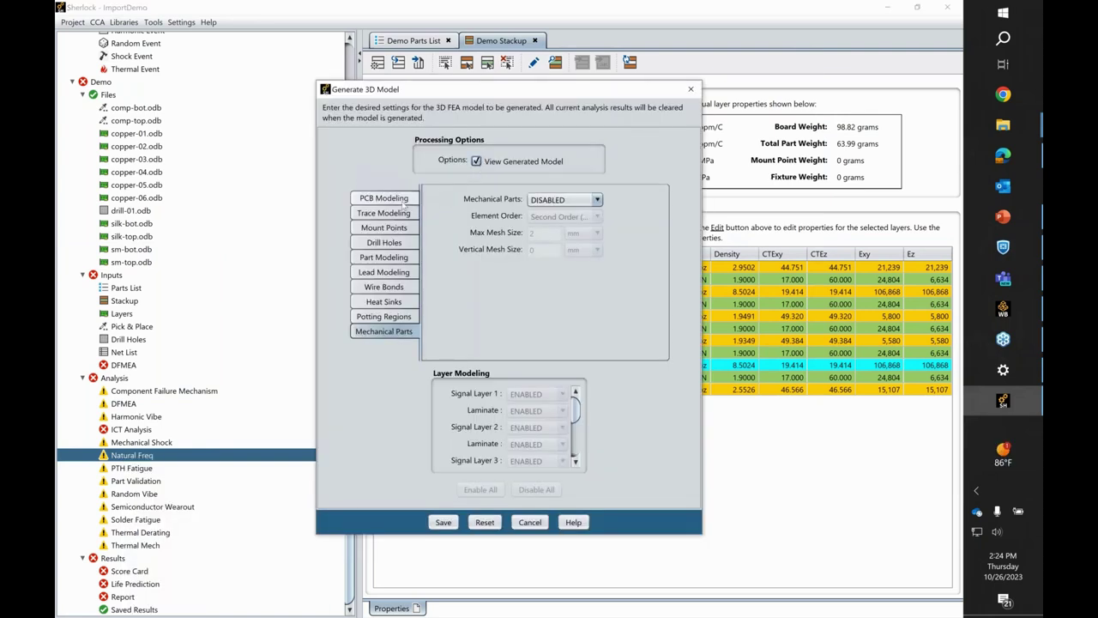
# Review the PCB, trace, mount point and drill hole modeling settings for the 3D model.
pyautogui.click(401, 203)
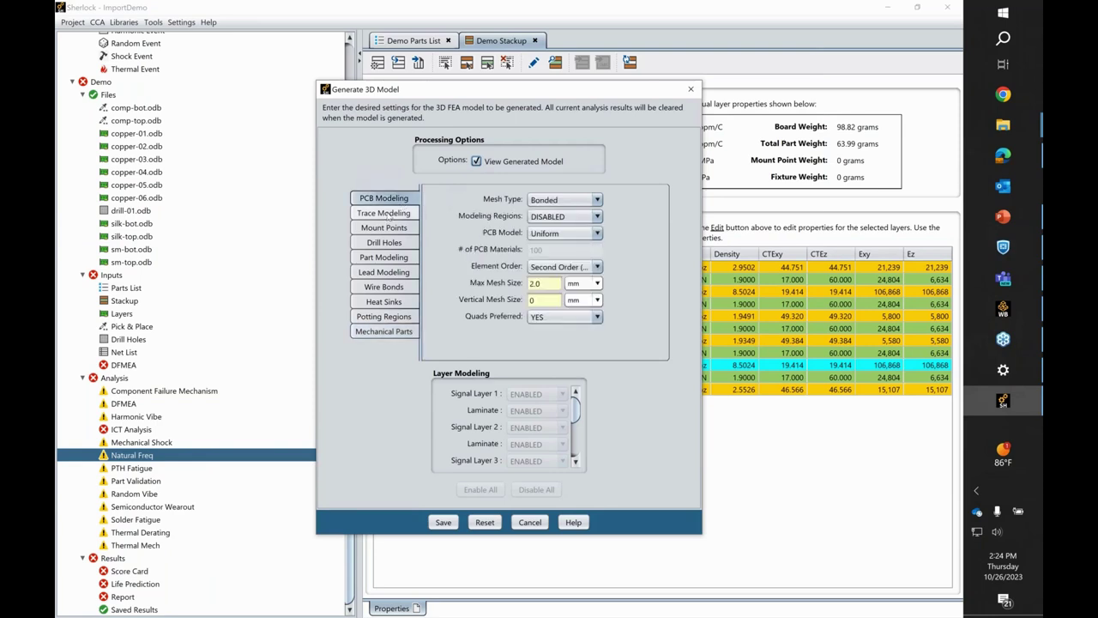
pyautogui.click(388, 216)
pyautogui.click(384, 229)
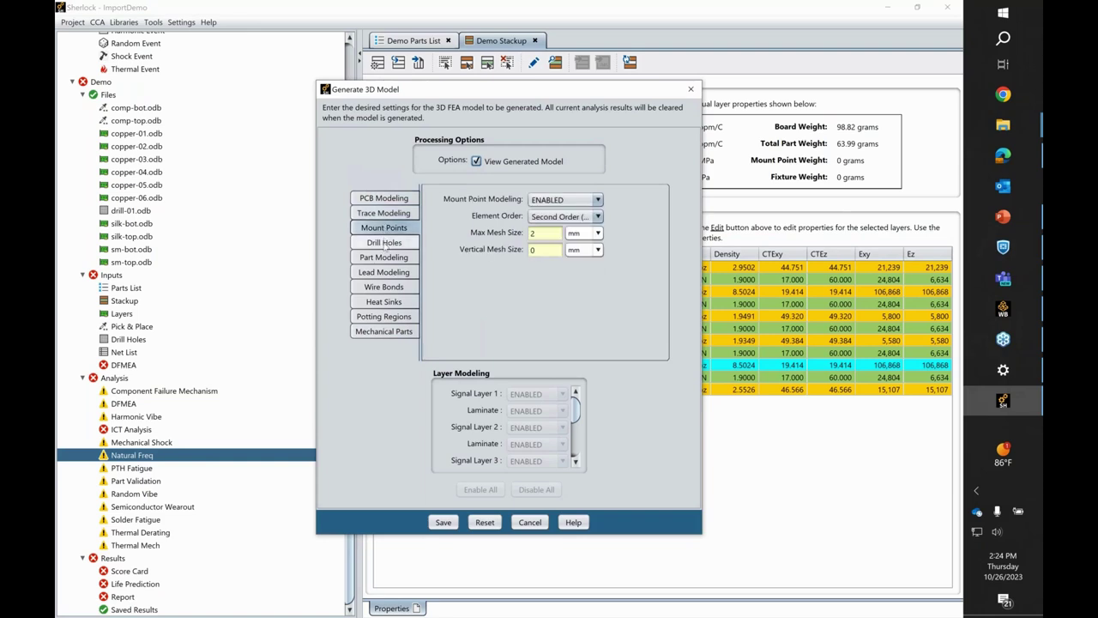
pyautogui.click(386, 244)
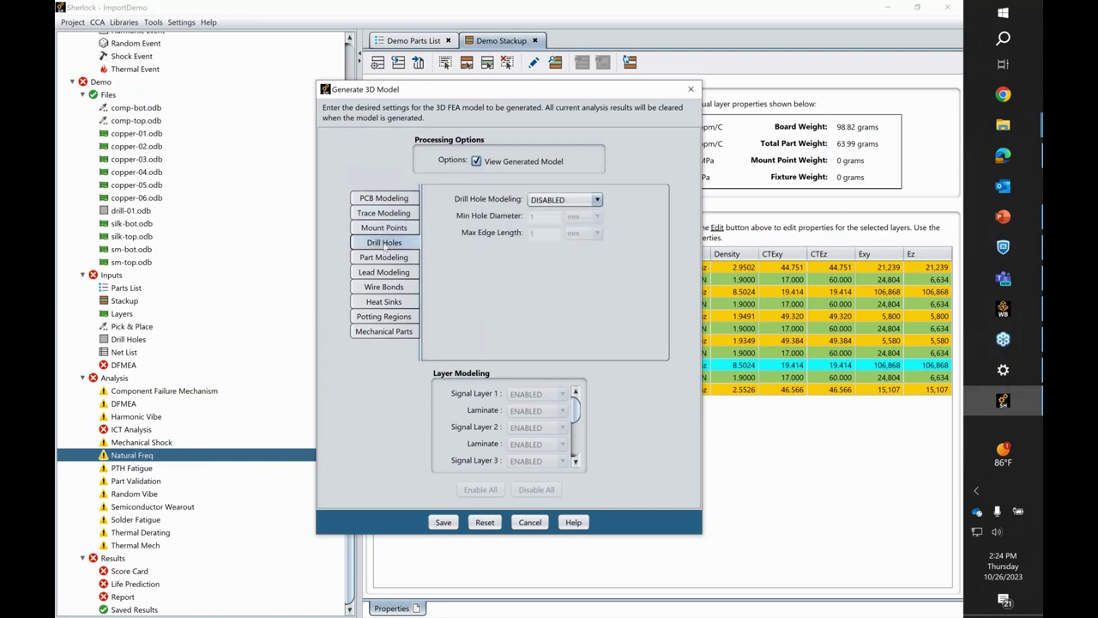
# Examine the part modeling settings, including the minimum part size, alongside the drill hole, lead, wire bond and mount point settings.
pyautogui.click(385, 259)
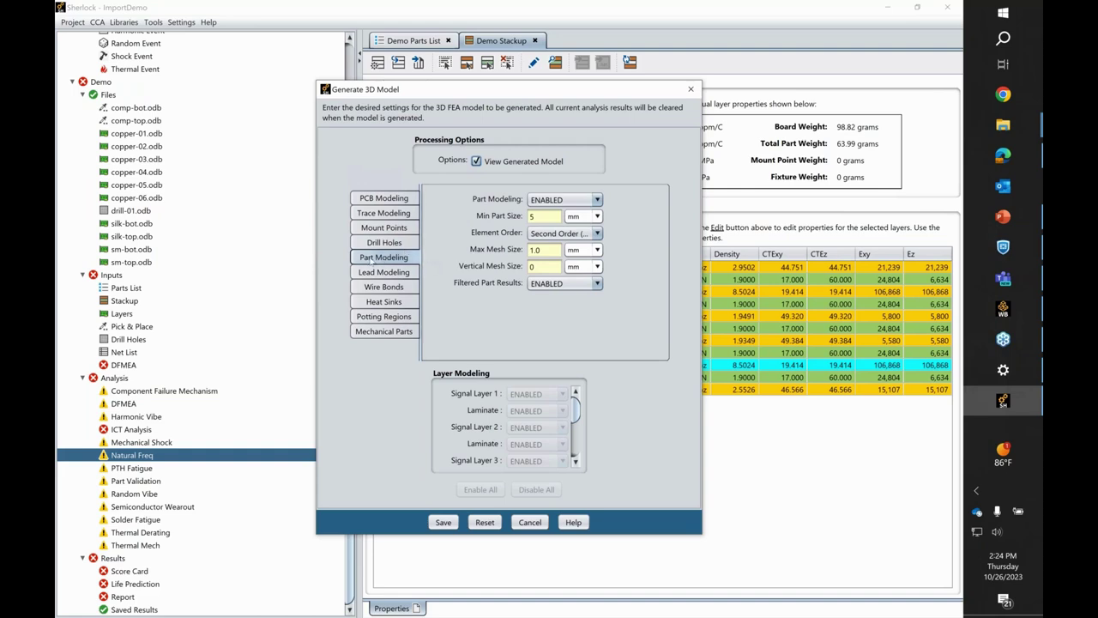
pyautogui.click(387, 245)
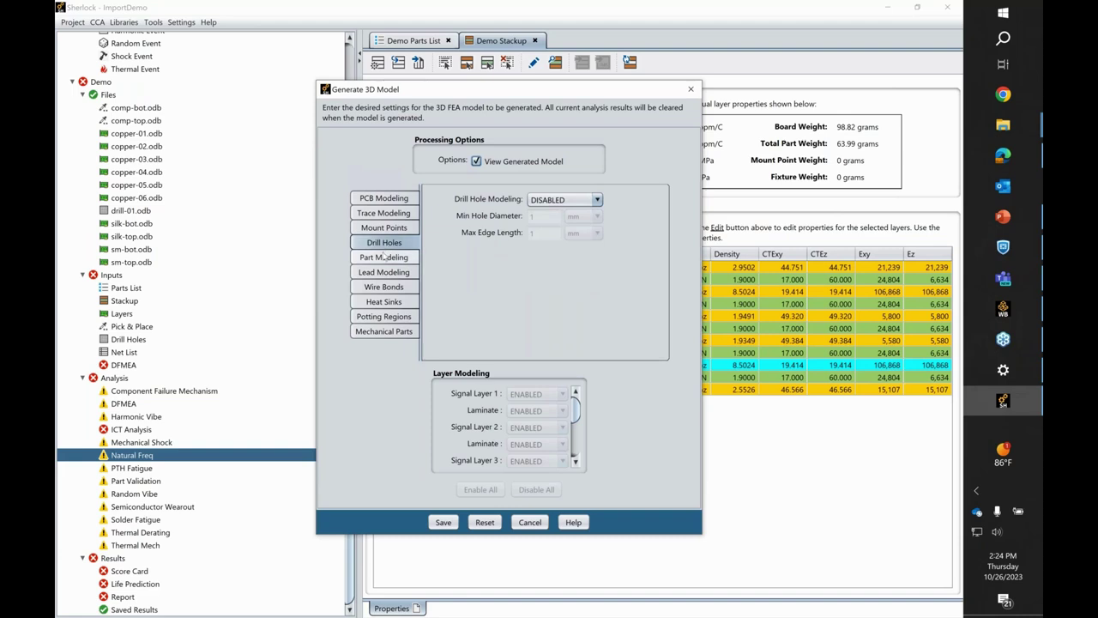
pyautogui.click(383, 258)
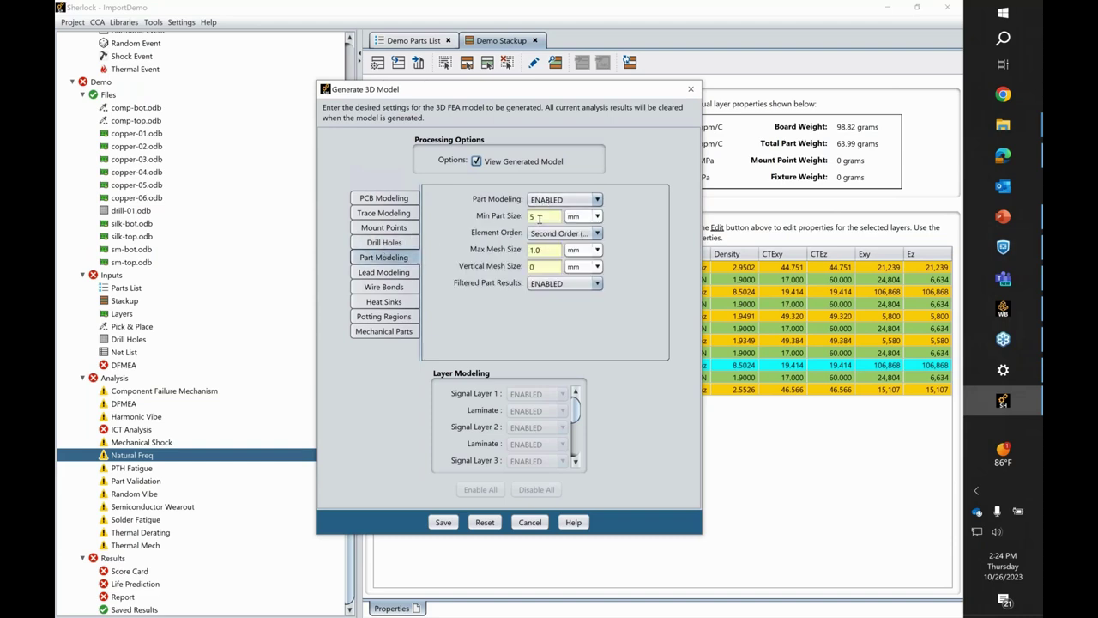
pyautogui.moveTo(537, 216); pyautogui.dragTo(526, 216)
pyautogui.click(377, 285)
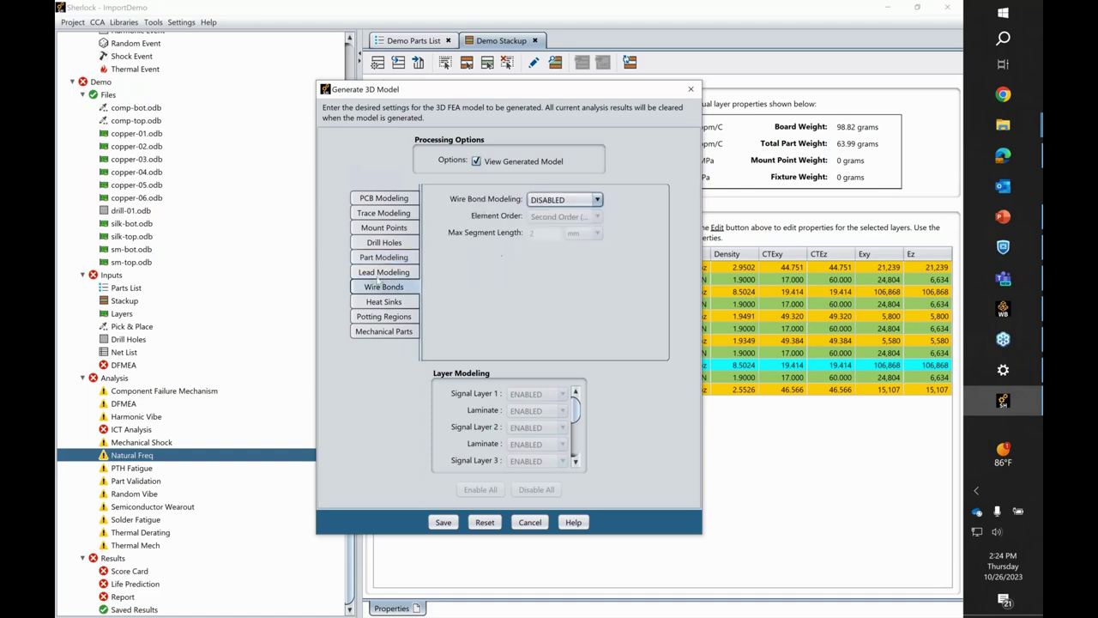
pyautogui.click(382, 274)
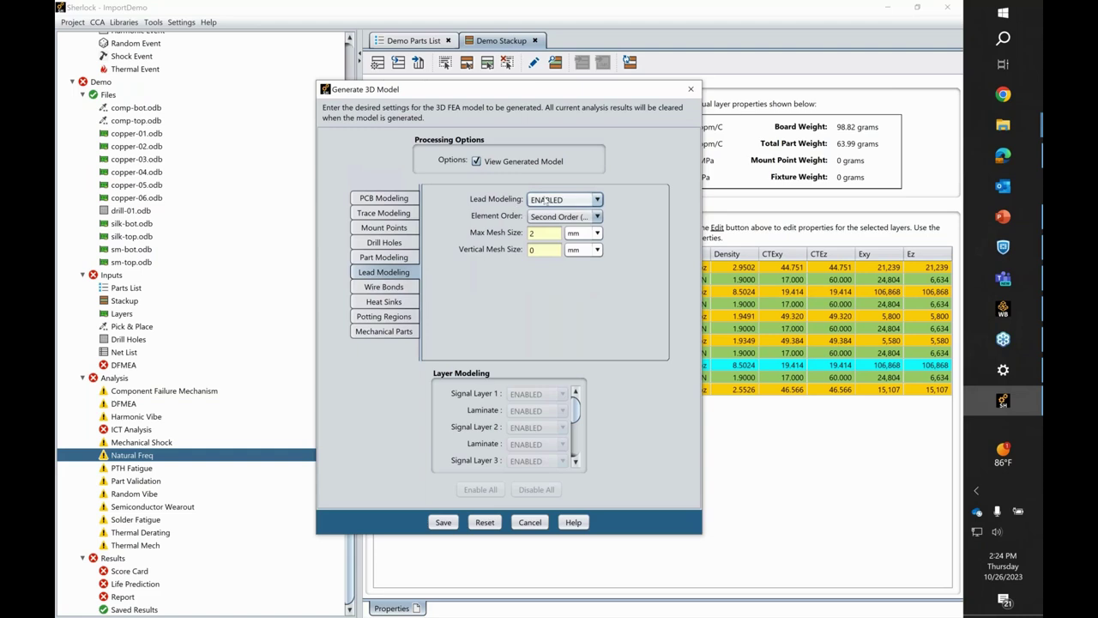
pyautogui.click(388, 257)
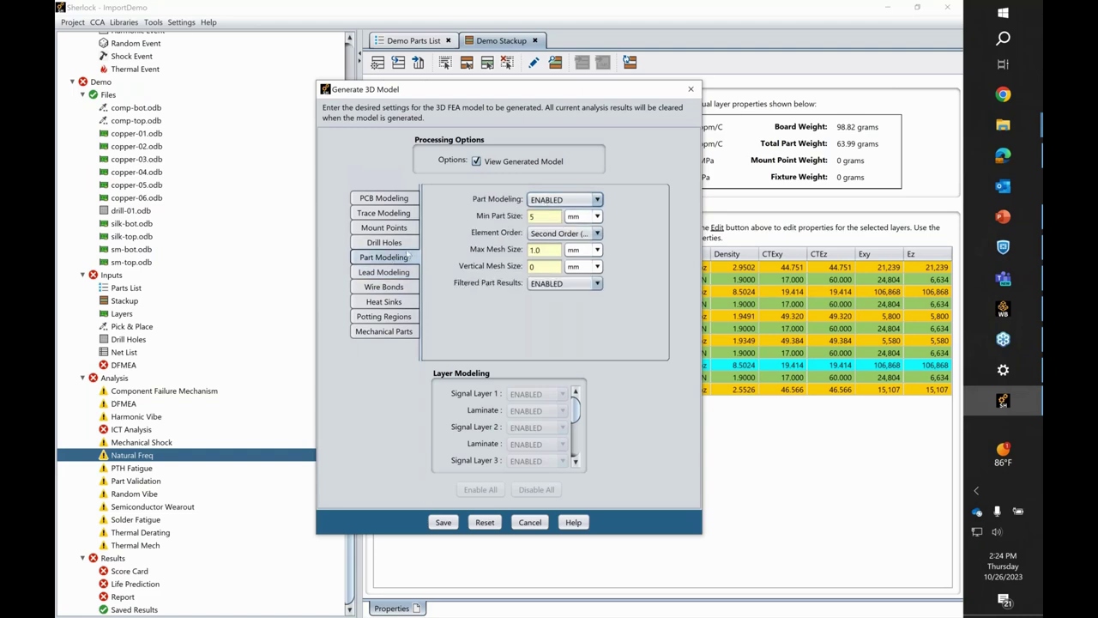
pyautogui.click(391, 227)
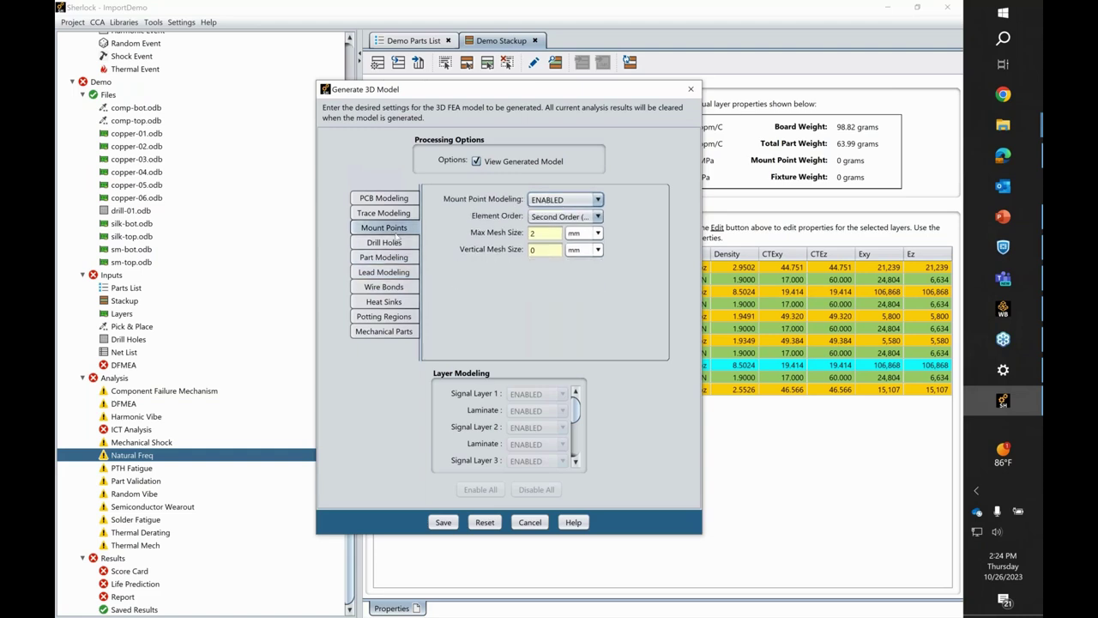
pyautogui.click(391, 242)
pyautogui.click(394, 257)
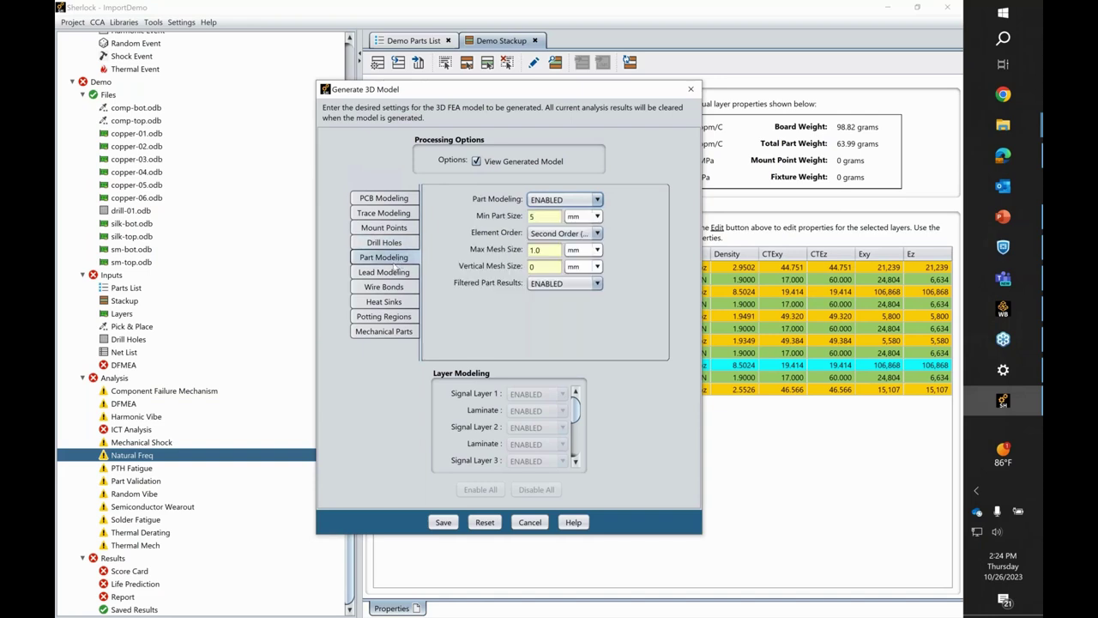
# Generate the 3D model with the existing modeling settings and inspect the board's parts in the 3D viewer.
pyautogui.click(443, 522)
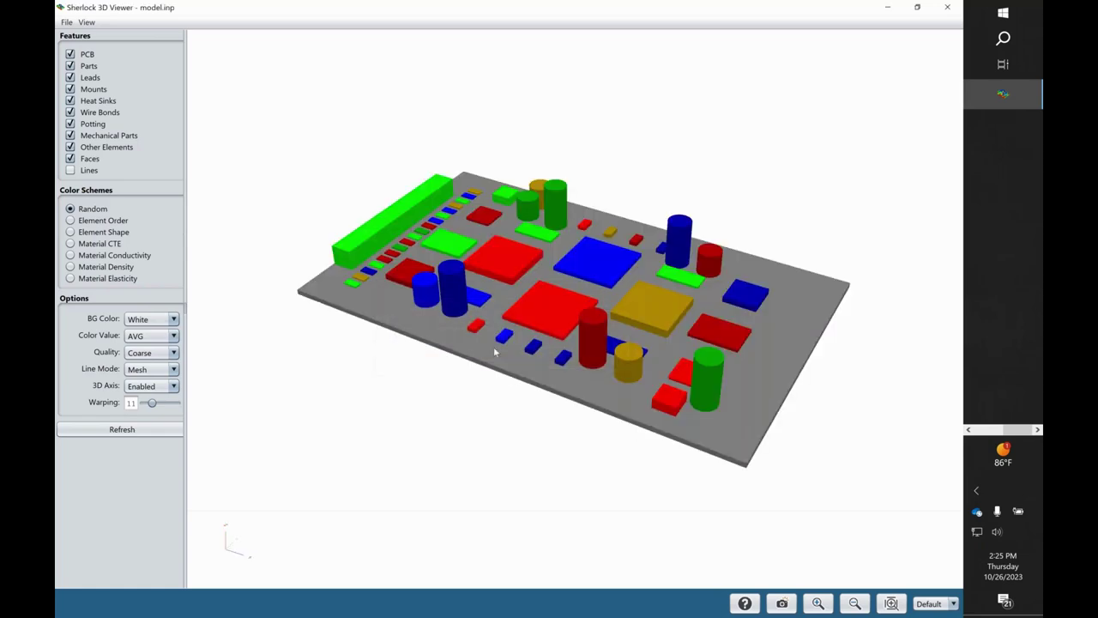
pyautogui.scroll(2, 487, 364)
pyautogui.moveTo(507, 286)
pyautogui.mouseDown()
pyautogui.moveTo(512, 198)
pyautogui.moveTo(483, 326)
pyautogui.moveTo(467, 335)
pyautogui.moveTo(527, 271)
pyautogui.moveTo(506, 271)
pyautogui.mouseUp()
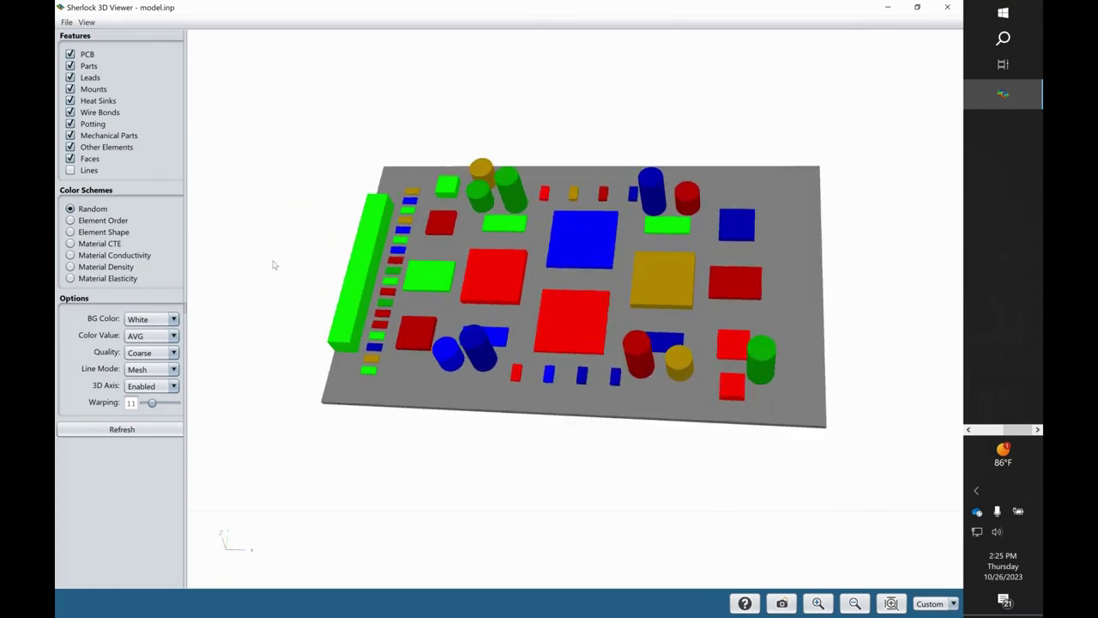
# Color the 3D model by Material CTE, inspect the board and its components, and close the 3D viewer.
pyautogui.click(99, 245)
pyautogui.click(96, 434)
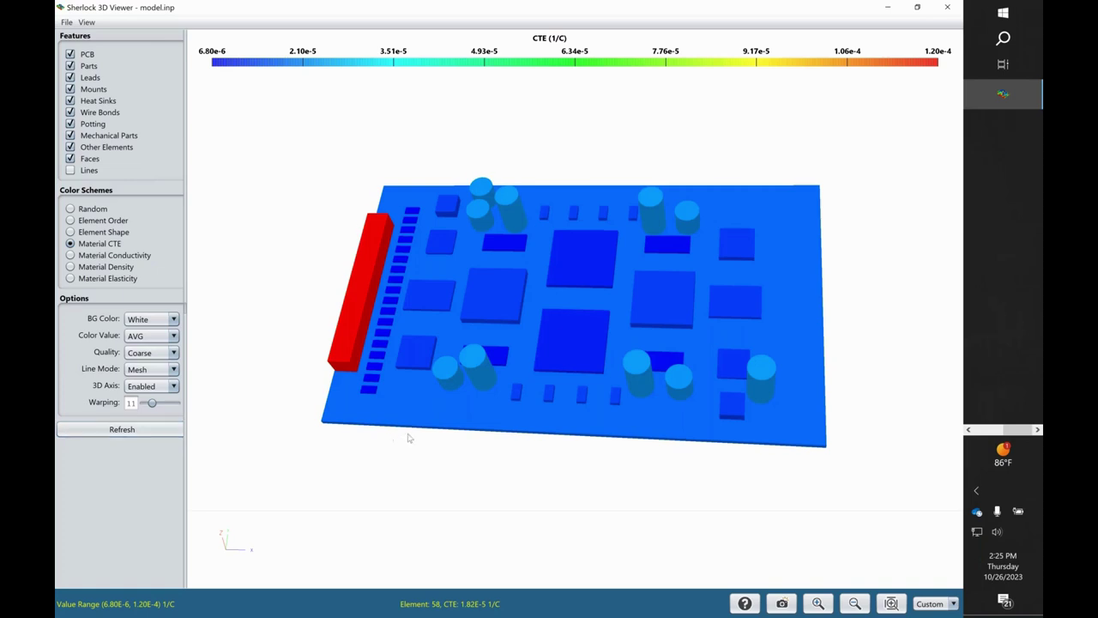
pyautogui.moveTo(407, 435); pyautogui.dragTo(282, 350)
pyautogui.moveTo(478, 277); pyautogui.dragTo(457, 294)
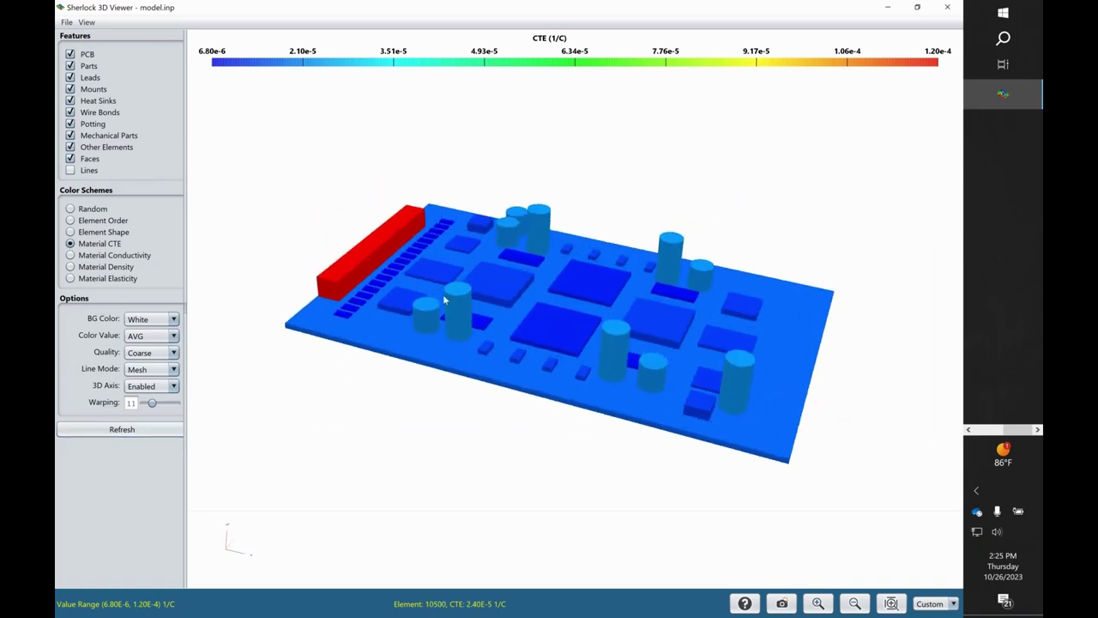
pyautogui.moveTo(396, 380); pyautogui.dragTo(343, 362)
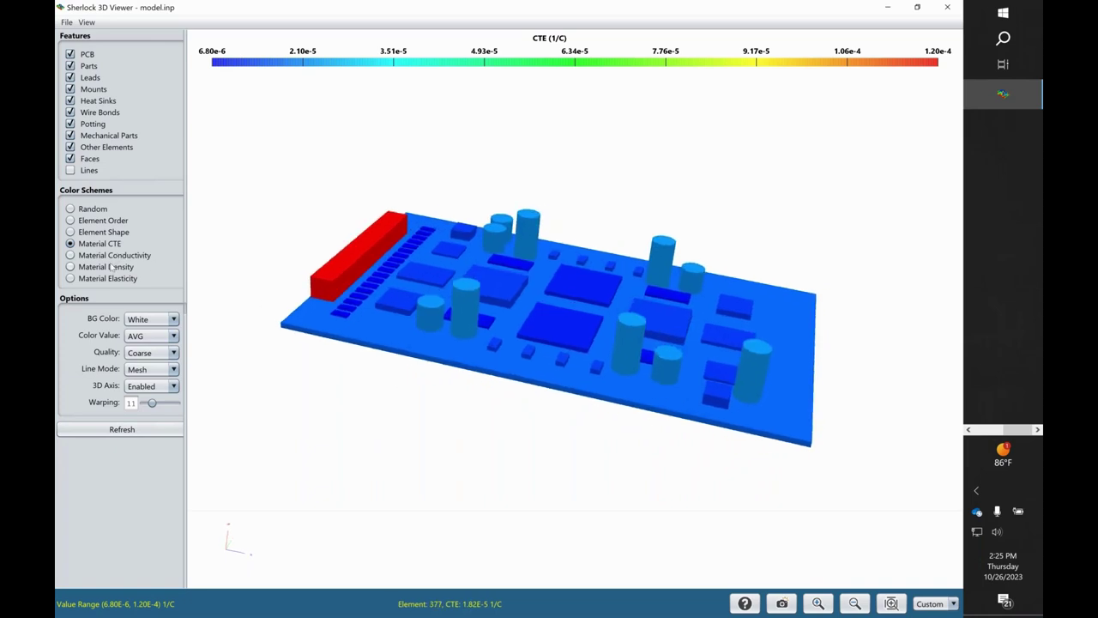
pyautogui.doubleClick(843, 10)
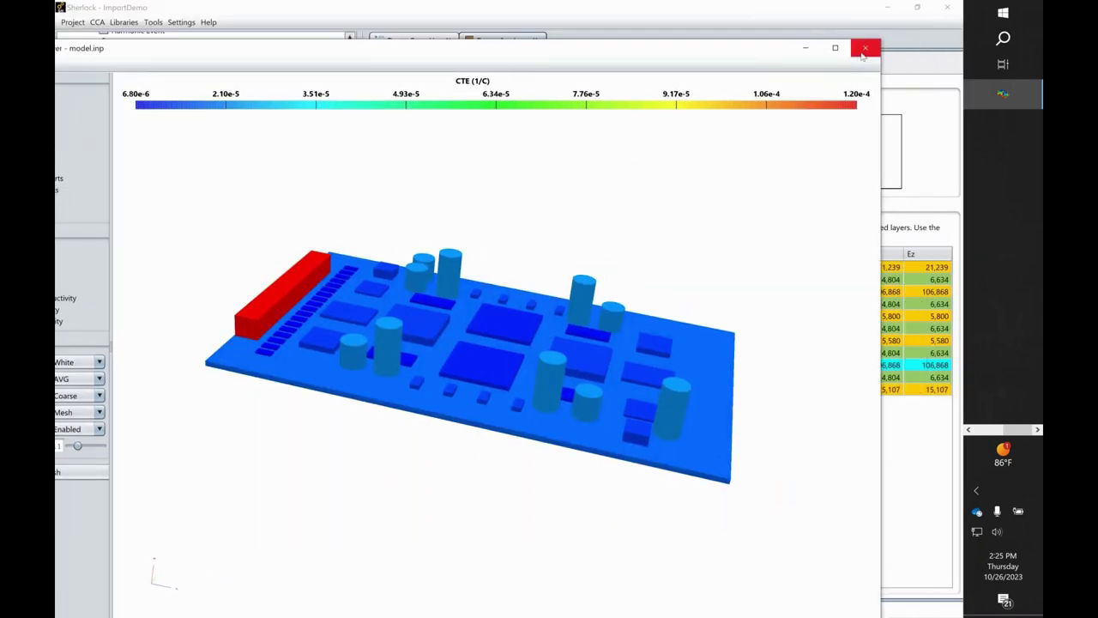
pyautogui.click(863, 50)
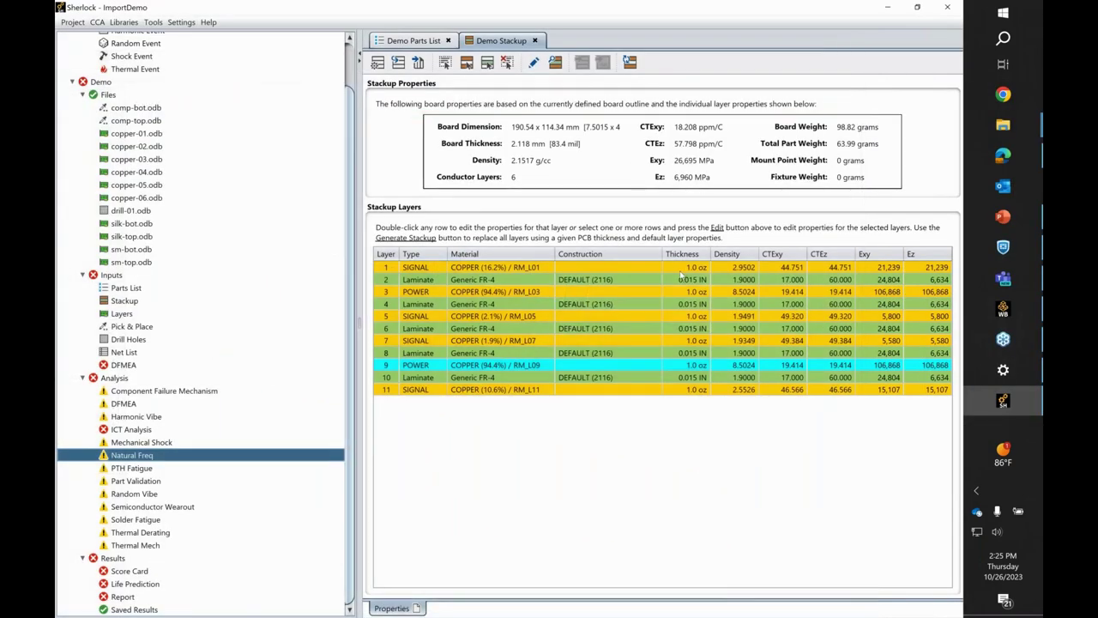
# Review the signal and laminate layers from layer 1 to layer 5 in the stackup.
pyautogui.click(607, 271)
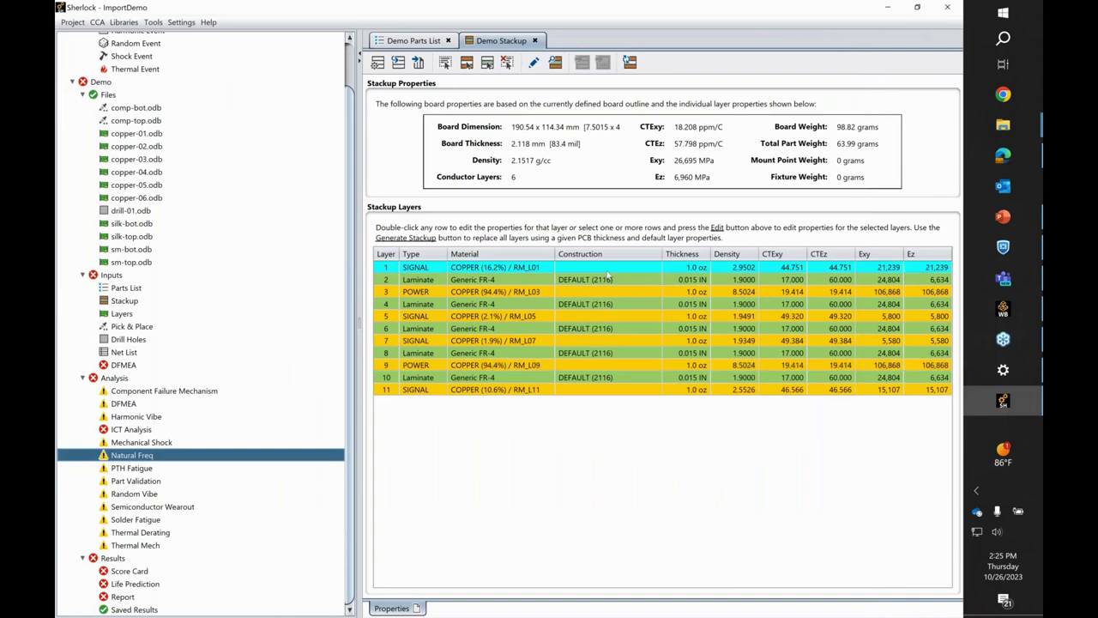
pyautogui.click(605, 283)
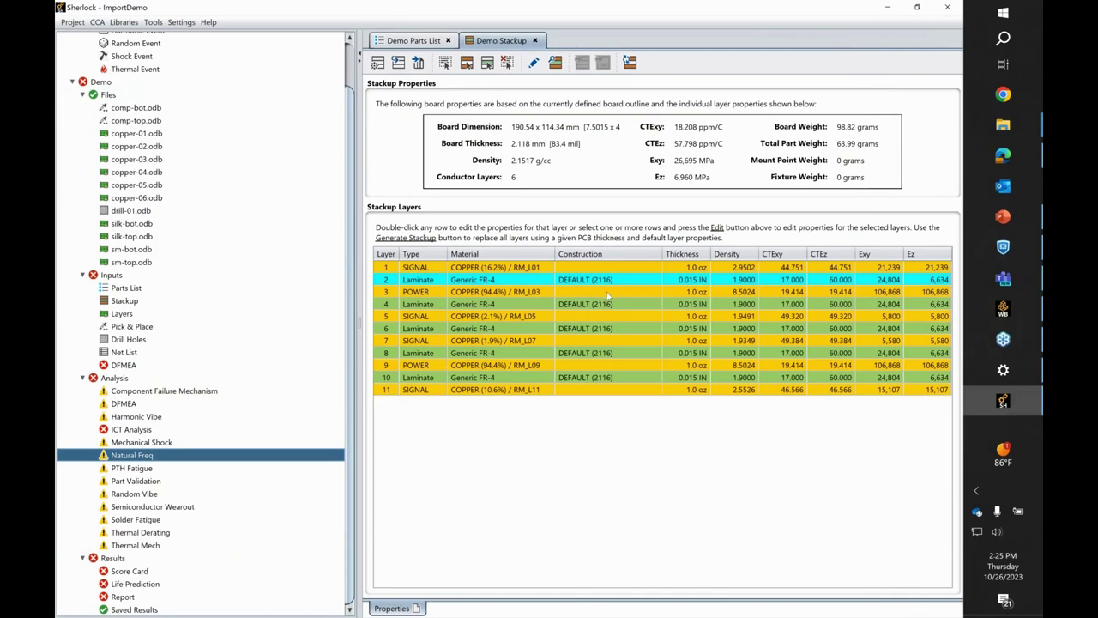
pyautogui.click(601, 306)
pyautogui.click(598, 317)
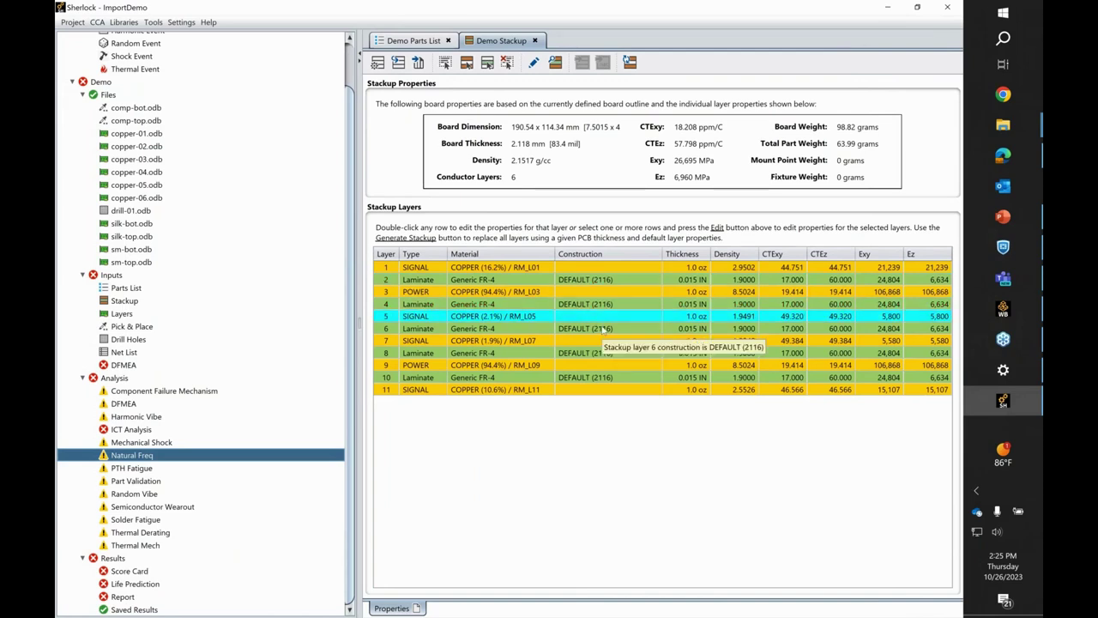
# Review the Phase 1 life cycle events, from Harmonic Event to Thermal Event, alongside the available analyses.
pyautogui.scroll(2, 351, 160)
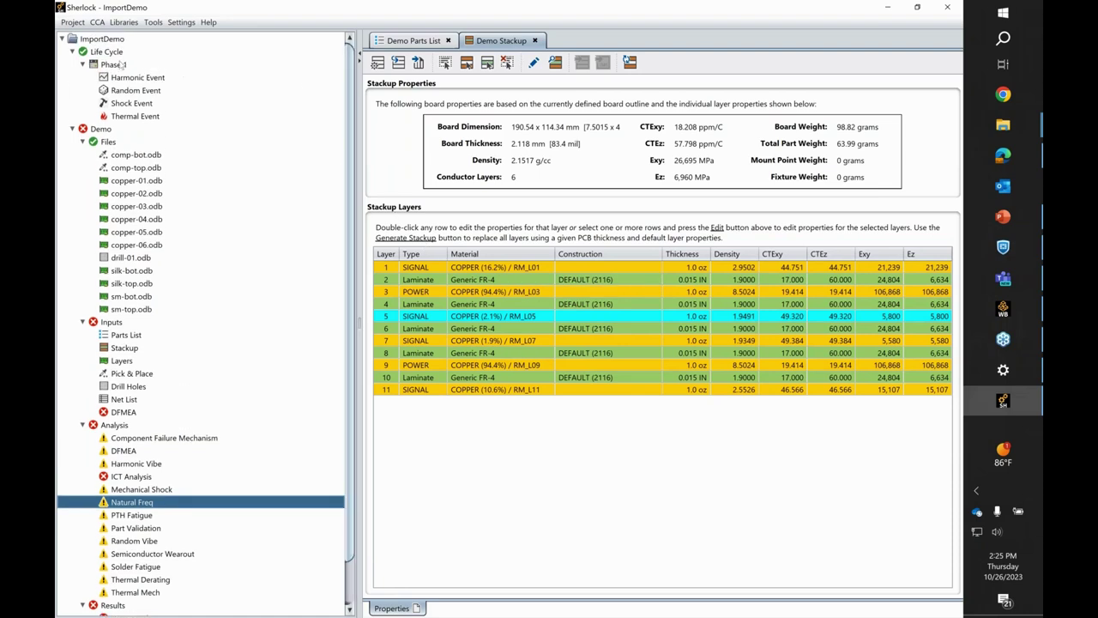
pyautogui.moveTo(127, 77); pyautogui.dragTo(127, 116)
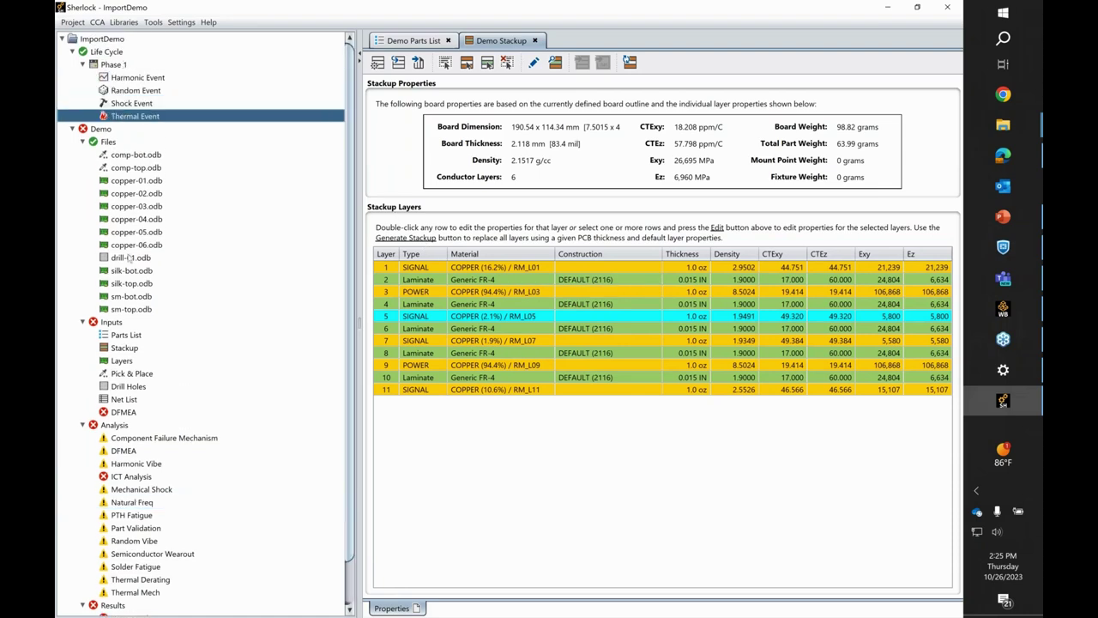
pyautogui.scroll(-2, 155, 310)
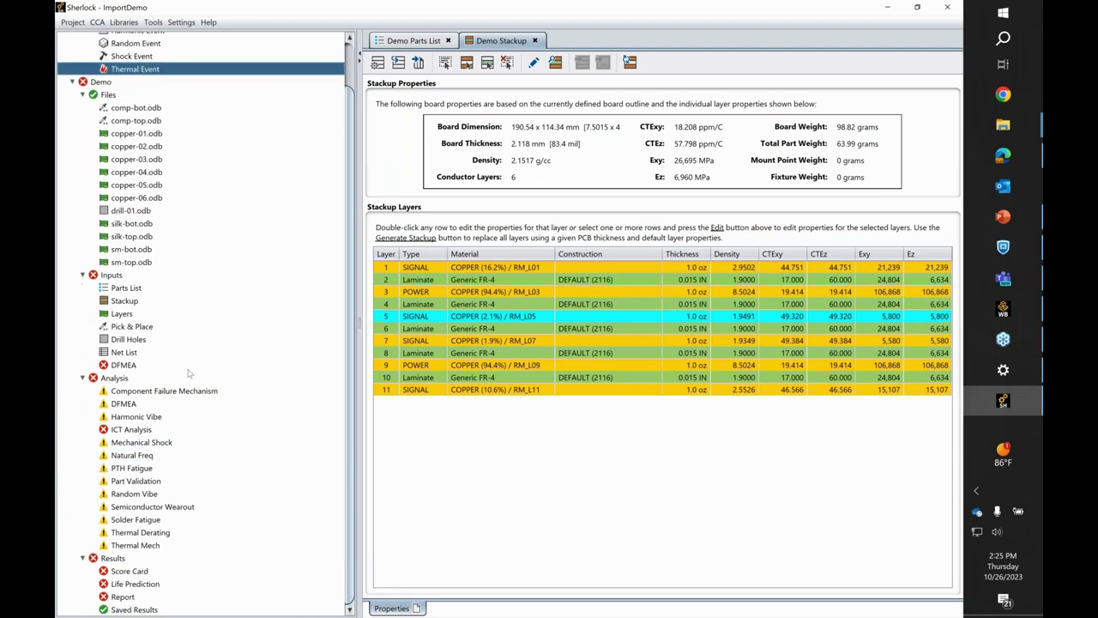
# Open the Solder Fatigue analysis task and review its solder material options, keeping TIN-LEAD (63SN37PB).
pyautogui.click(130, 457)
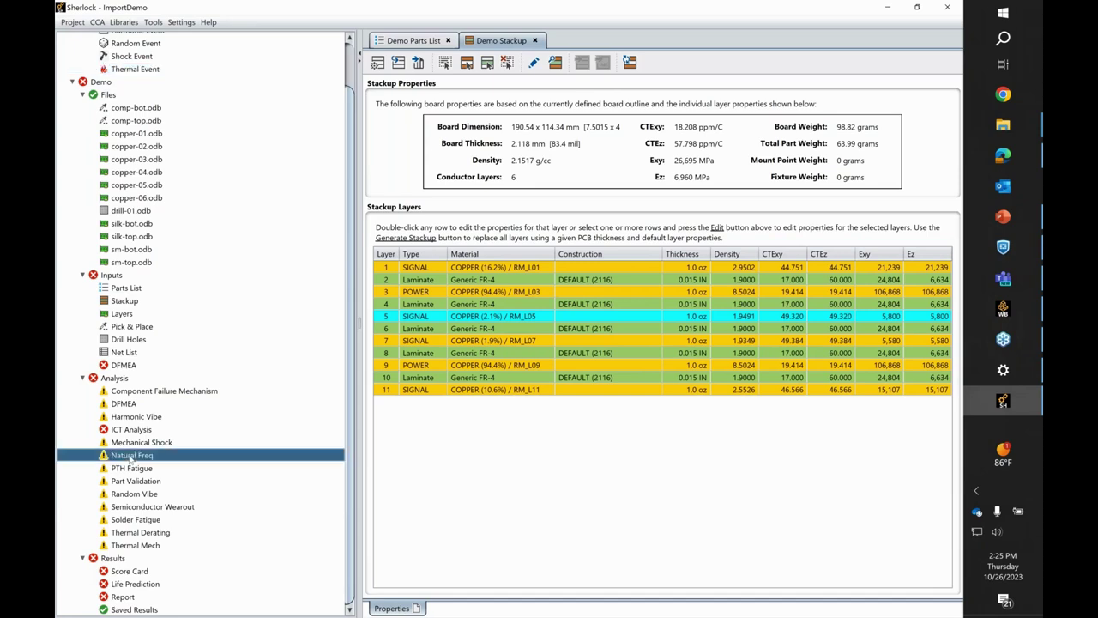
pyautogui.click(131, 520)
pyautogui.rightClick(131, 520)
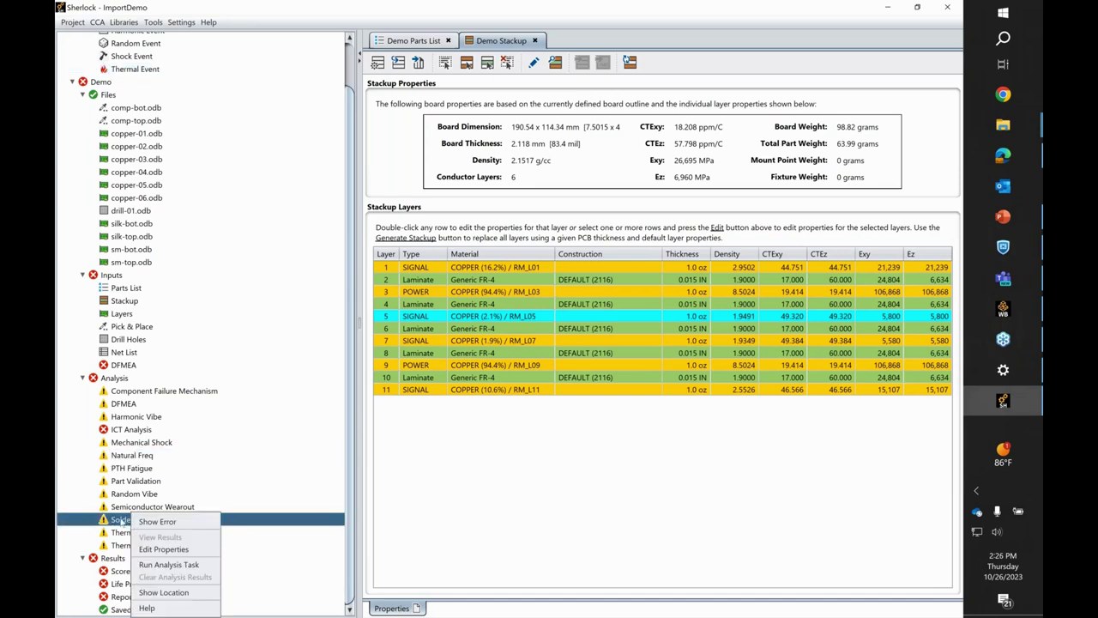
pyautogui.click(168, 564)
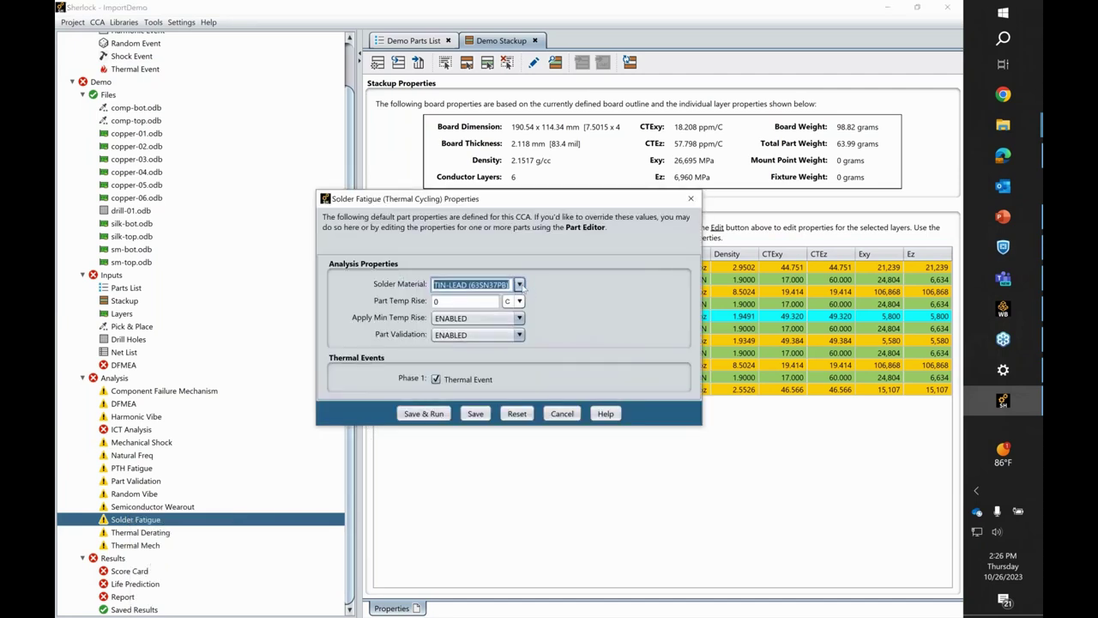
pyautogui.click(519, 285)
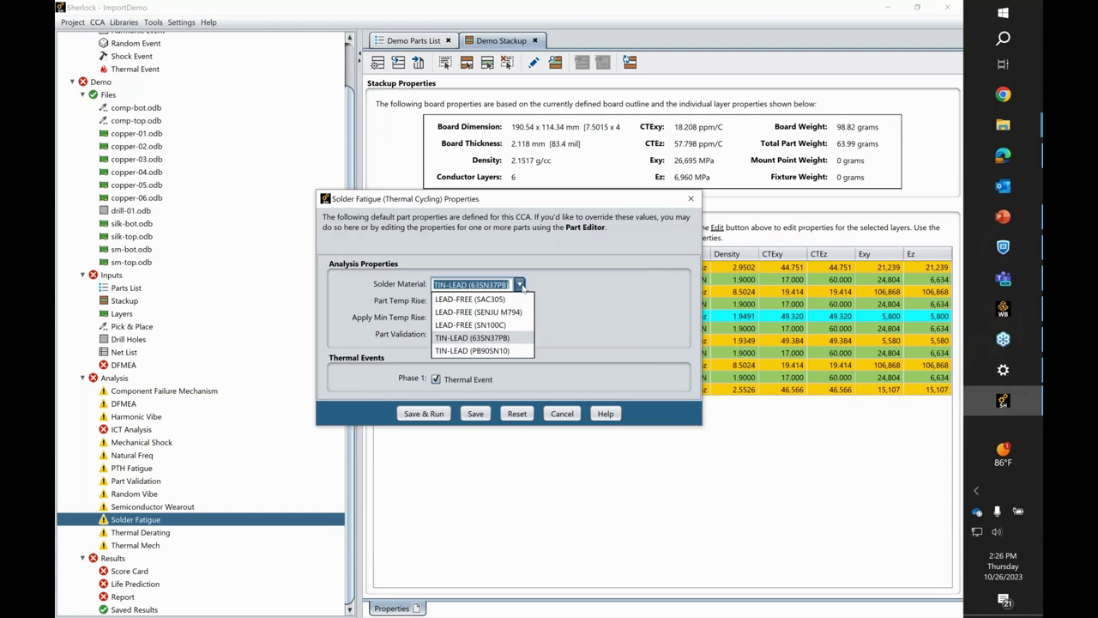
pyautogui.click(521, 284)
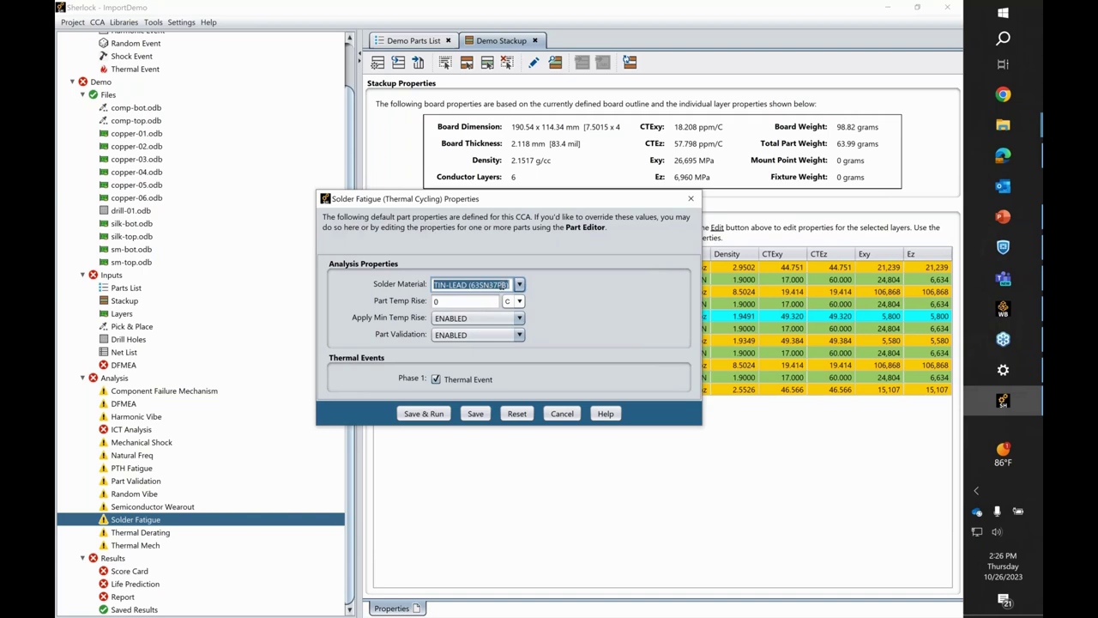
# Set the part temperature rise to 1 C, keep the Phase 1 Thermal Event included, and run the Solder Fatigue analysis.
pyautogui.click(472, 300)
pyautogui.doubleClick(455, 306)
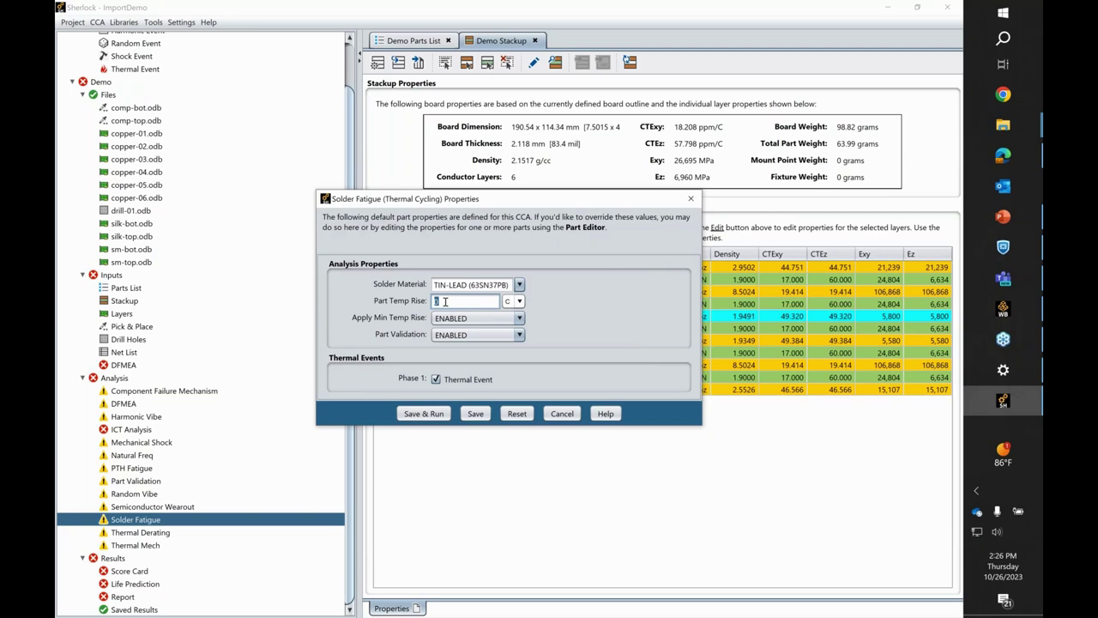
pyautogui.write('1')
pyautogui.click(489, 302)
pyautogui.click(436, 378)
pyautogui.click(436, 378)
pyautogui.click(426, 415)
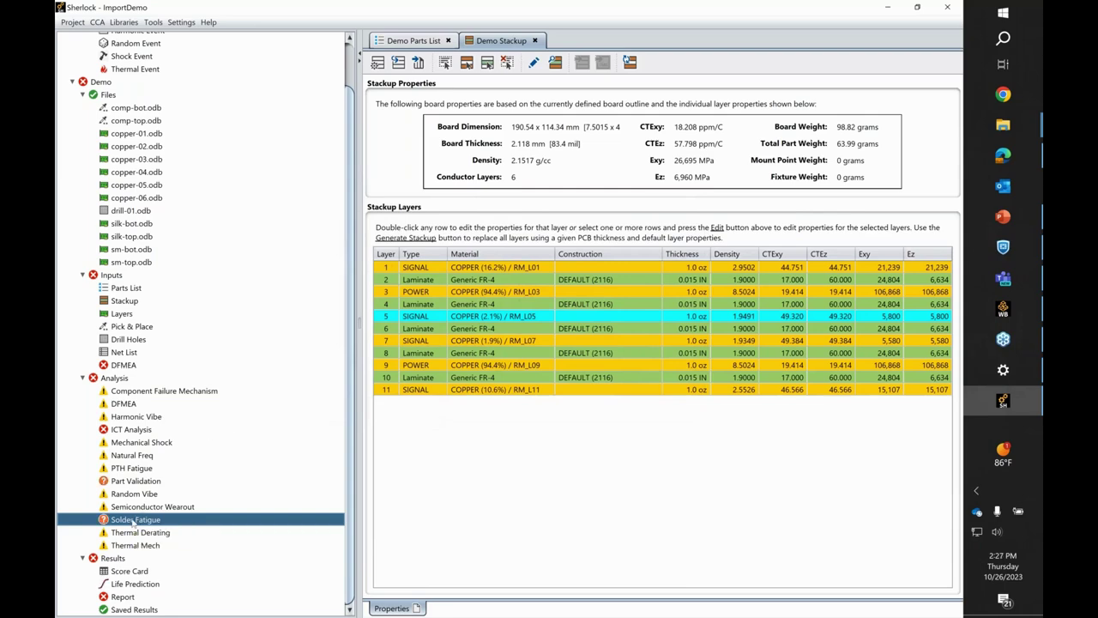
# Open the Solder Fatigue results in a maximized window and review the summary and the combined life prediction curve.
pyautogui.doubleClick(133, 521)
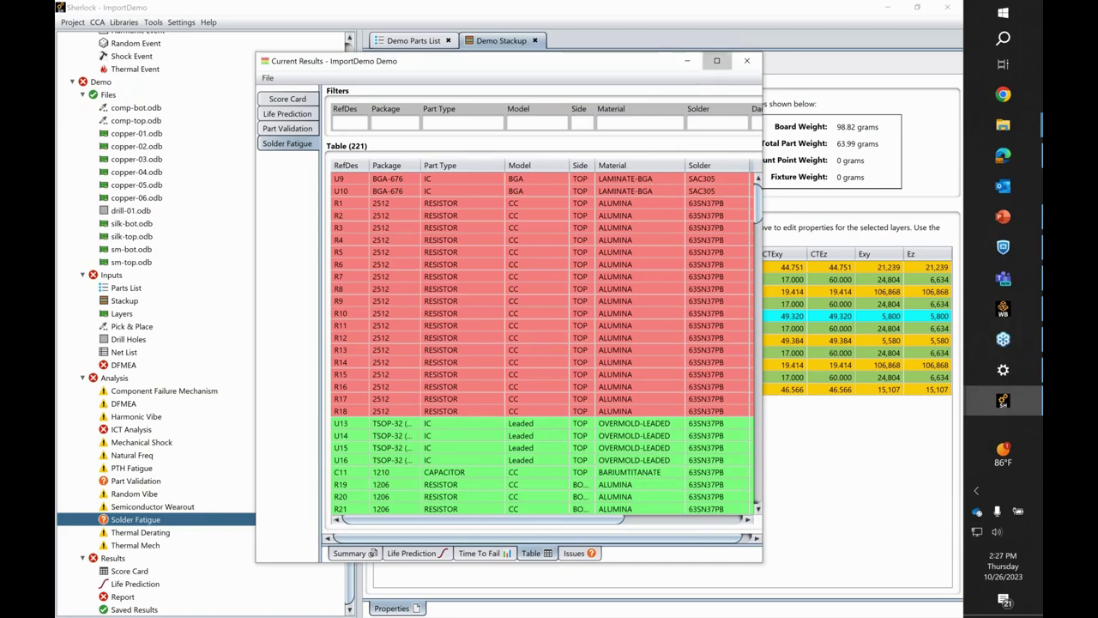
pyautogui.click(716, 60)
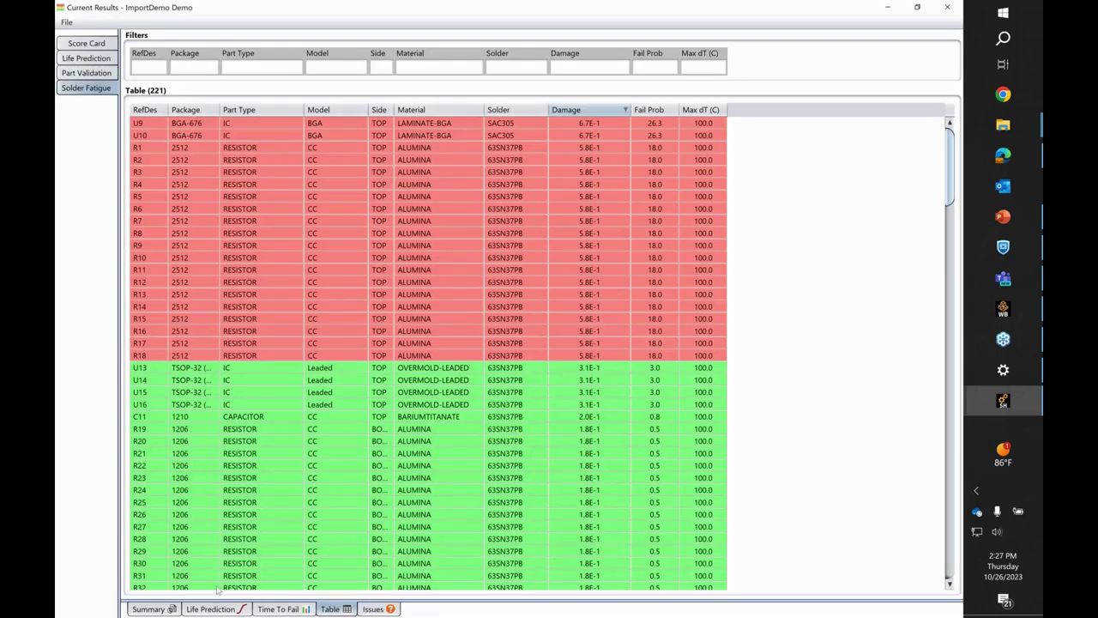
pyautogui.click(160, 609)
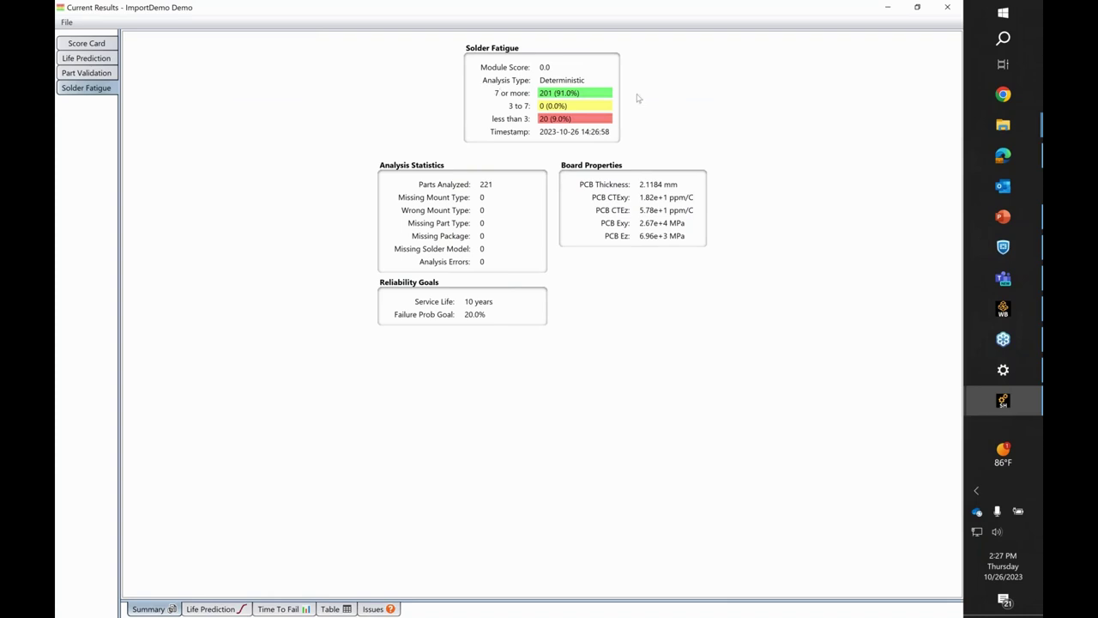
pyautogui.click(188, 609)
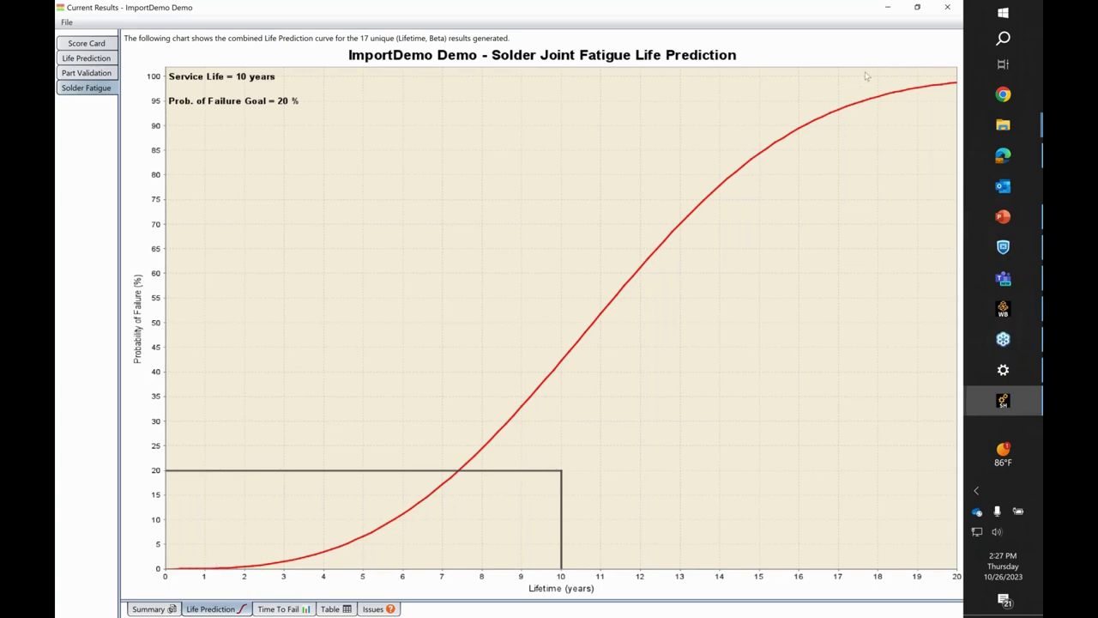
# View the part properties and the individual life prediction curve of resistor R7 from the Solder Fatigue results table.
pyautogui.click(329, 608)
pyautogui.click(283, 222)
pyautogui.rightClick(283, 223)
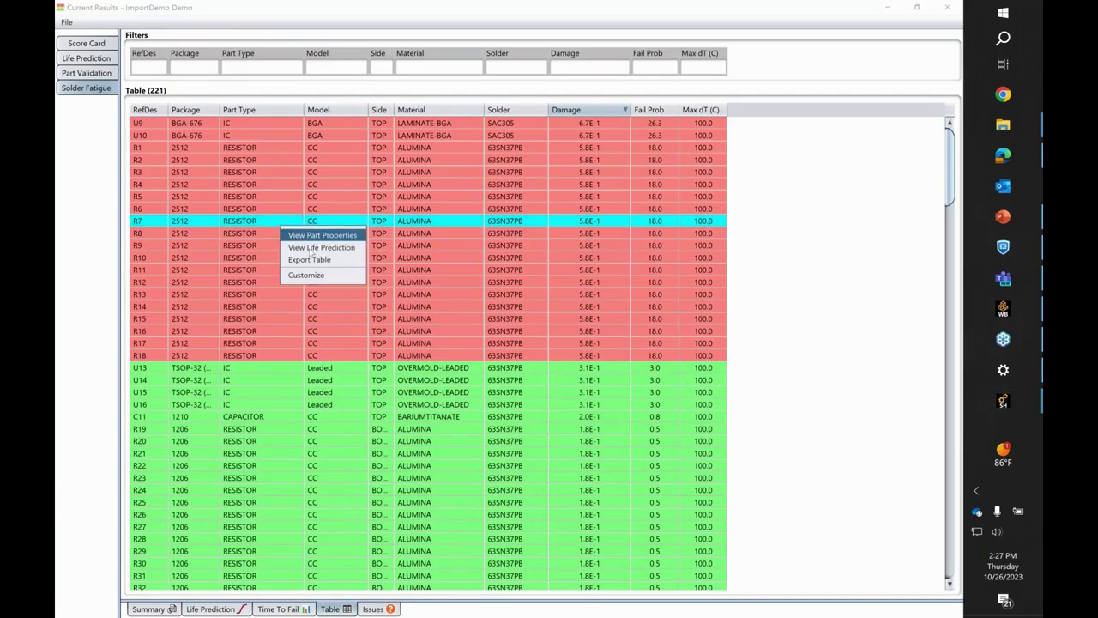
pyautogui.click(317, 235)
pyautogui.click(617, 91)
pyautogui.rightClick(269, 225)
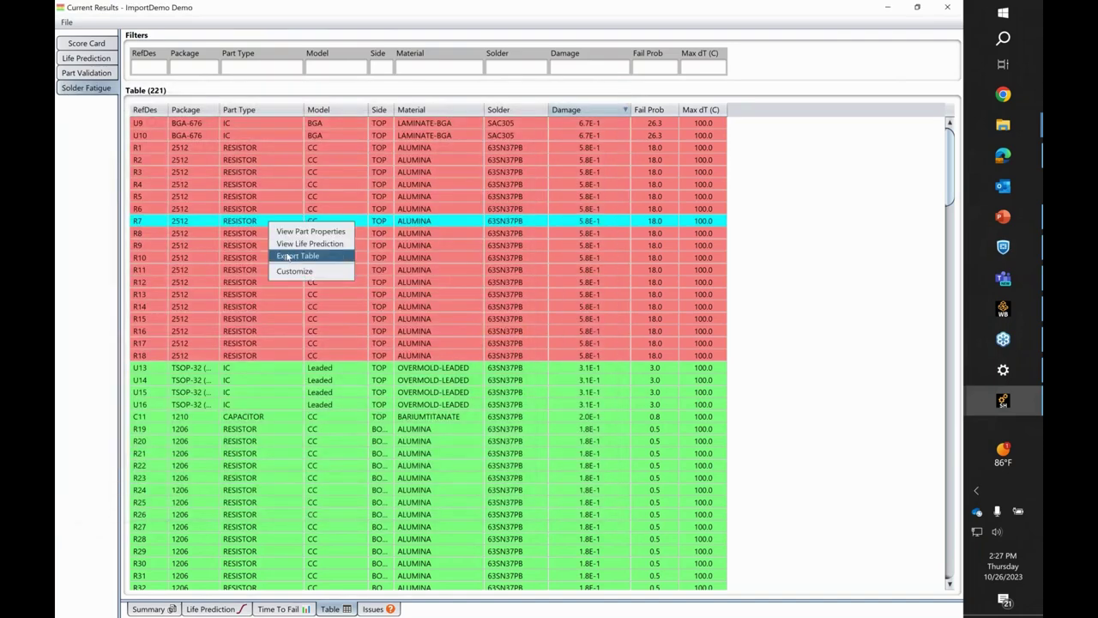
pyautogui.click(292, 244)
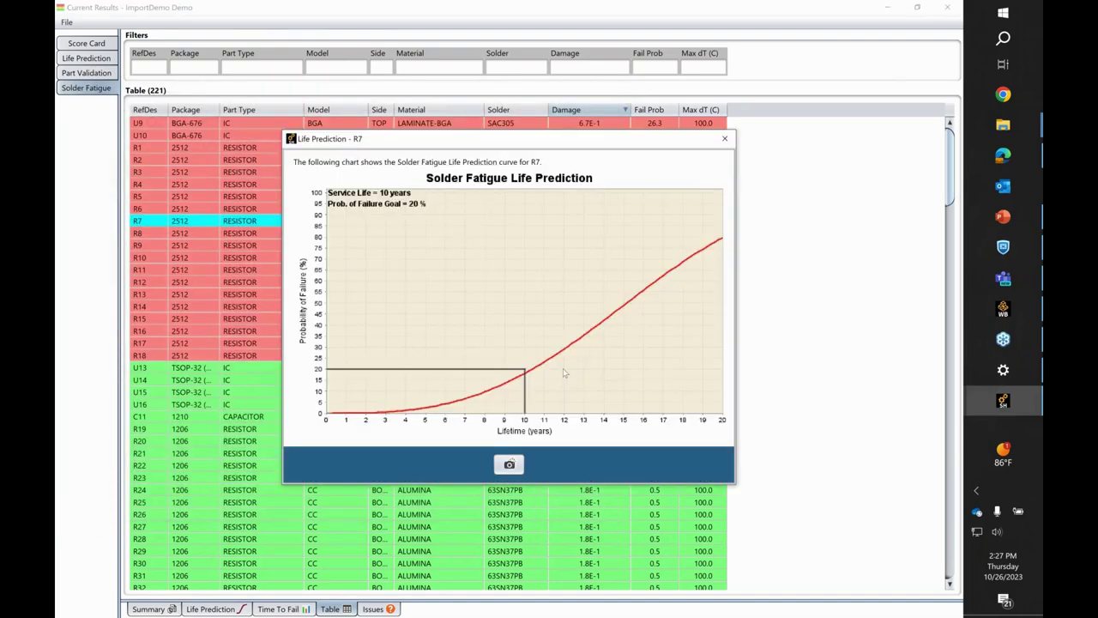
pyautogui.click(725, 138)
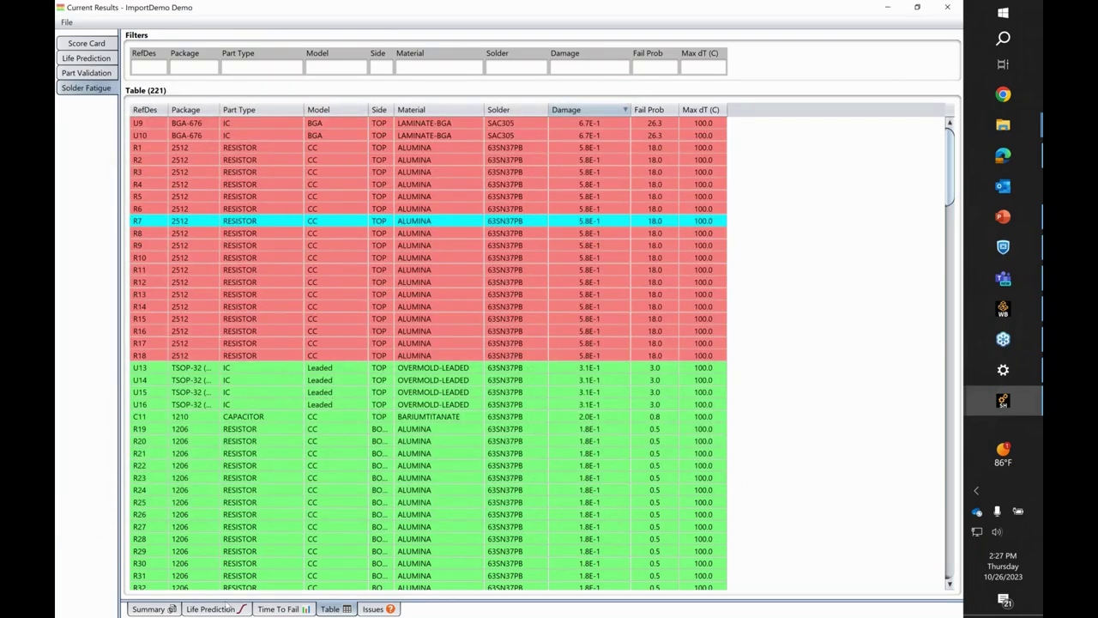
# Review the life prediction and time-to-fail charts, and examine the highest-damage parts from U9 through R18 in the results table.
pyautogui.click(210, 608)
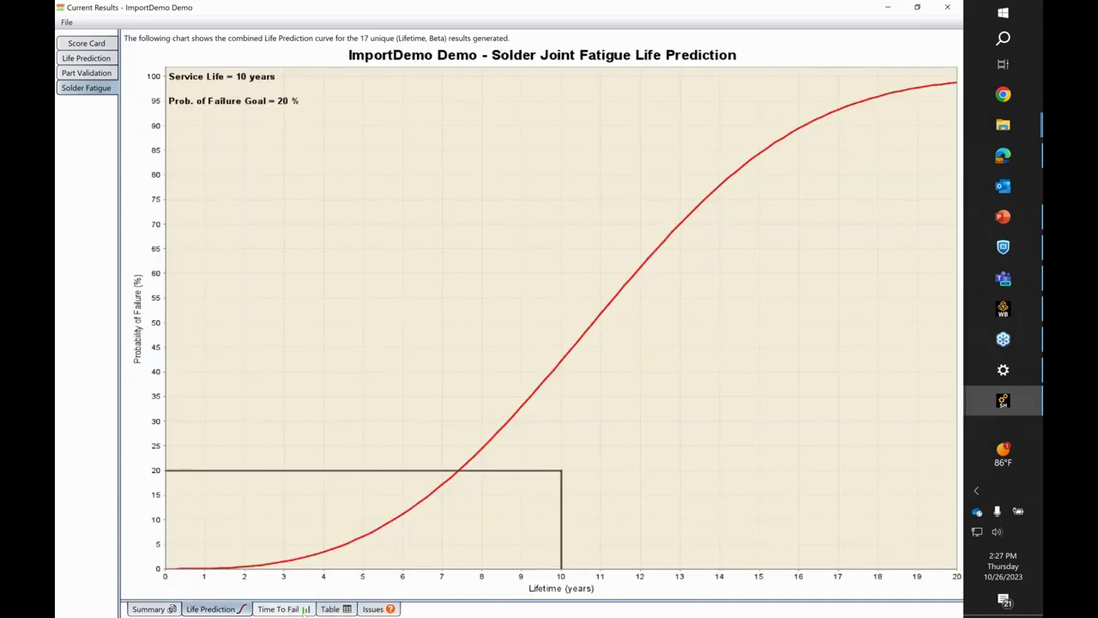
pyautogui.click(284, 608)
pyautogui.click(332, 608)
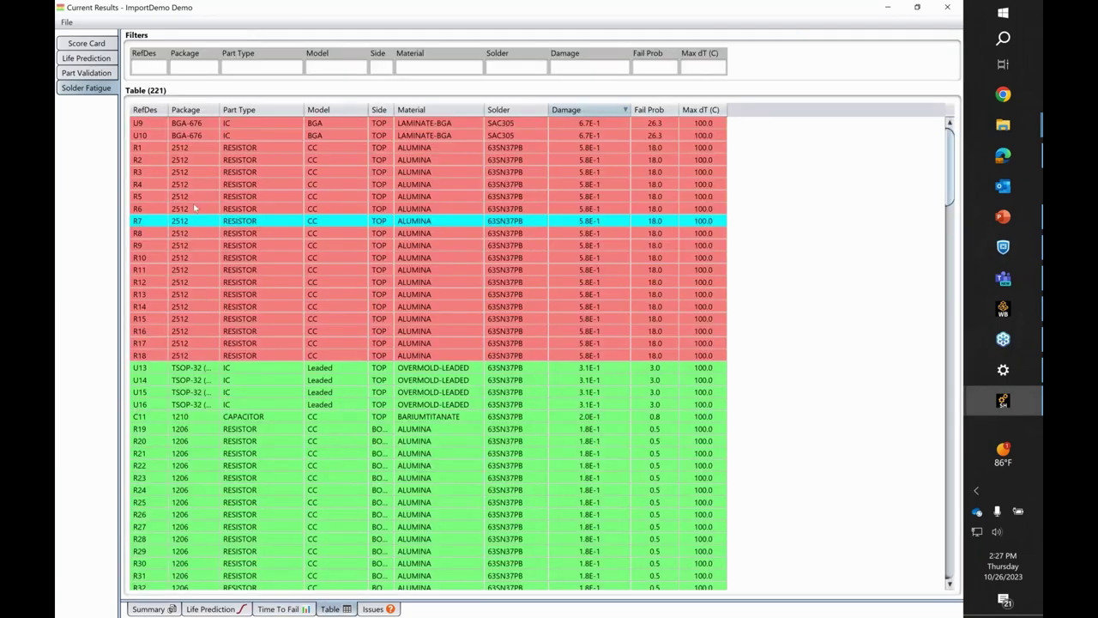
pyautogui.click(197, 123)
pyautogui.click(205, 135)
pyautogui.click(208, 148)
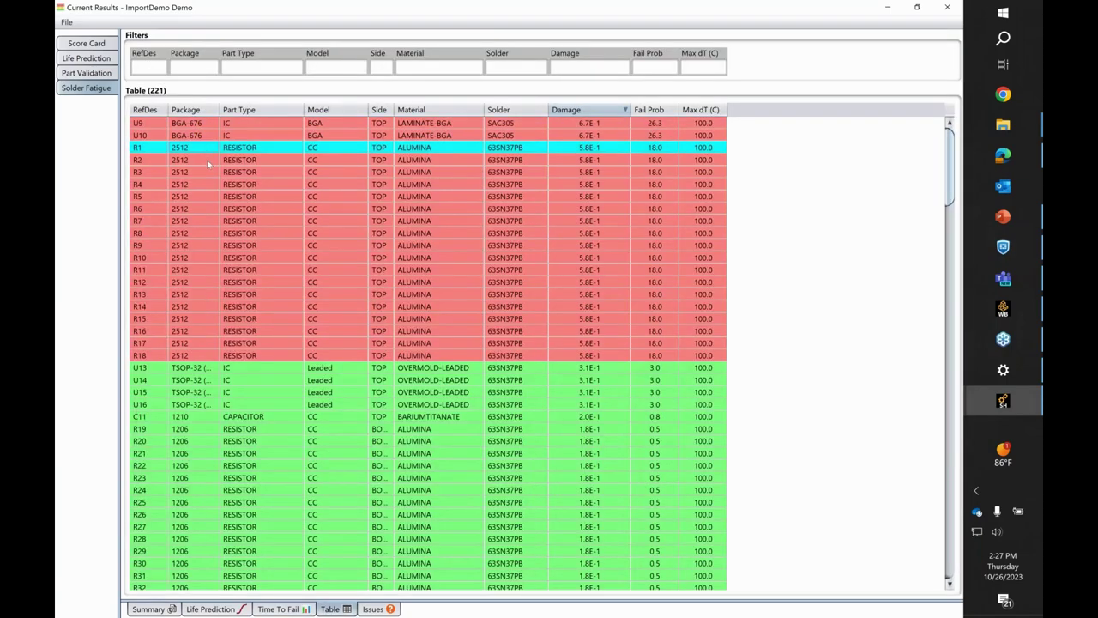
pyautogui.click(208, 161)
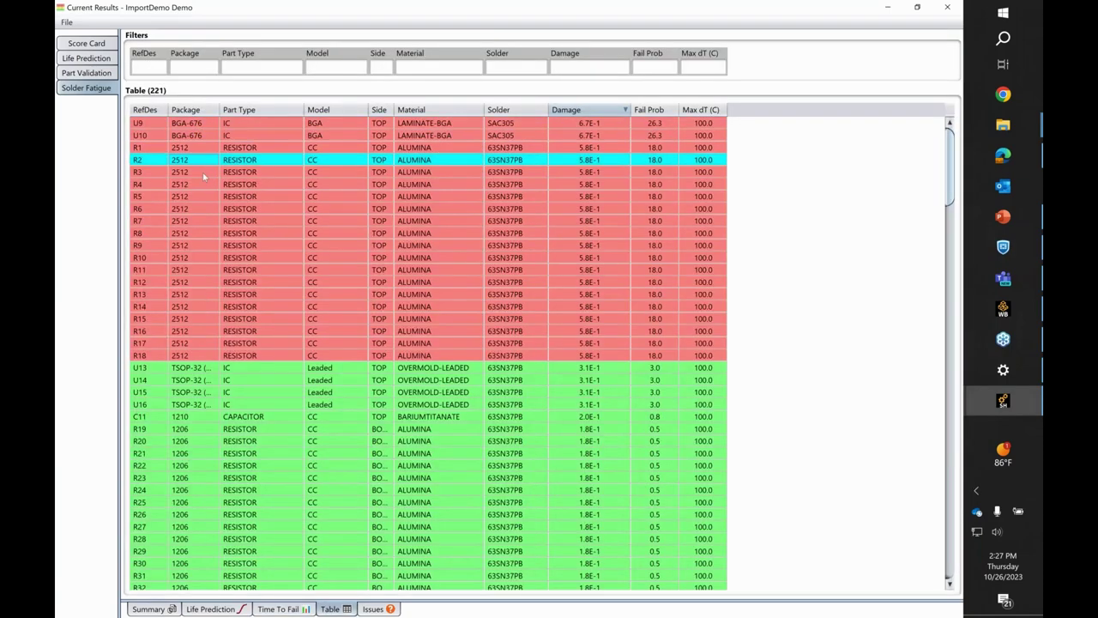
pyautogui.click(204, 174)
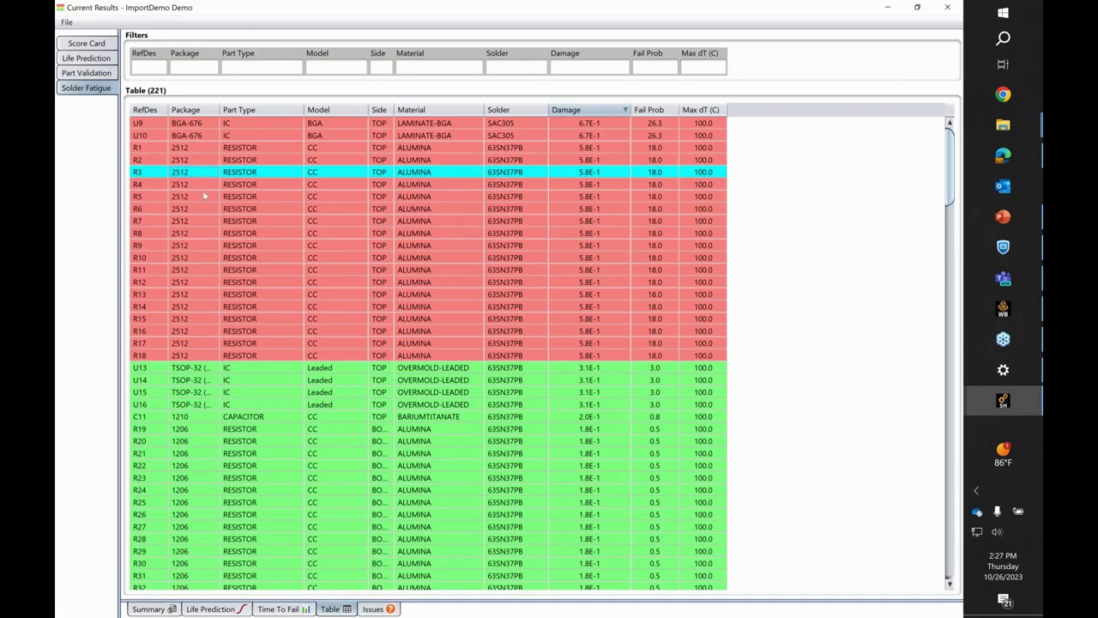
pyautogui.click(196, 355)
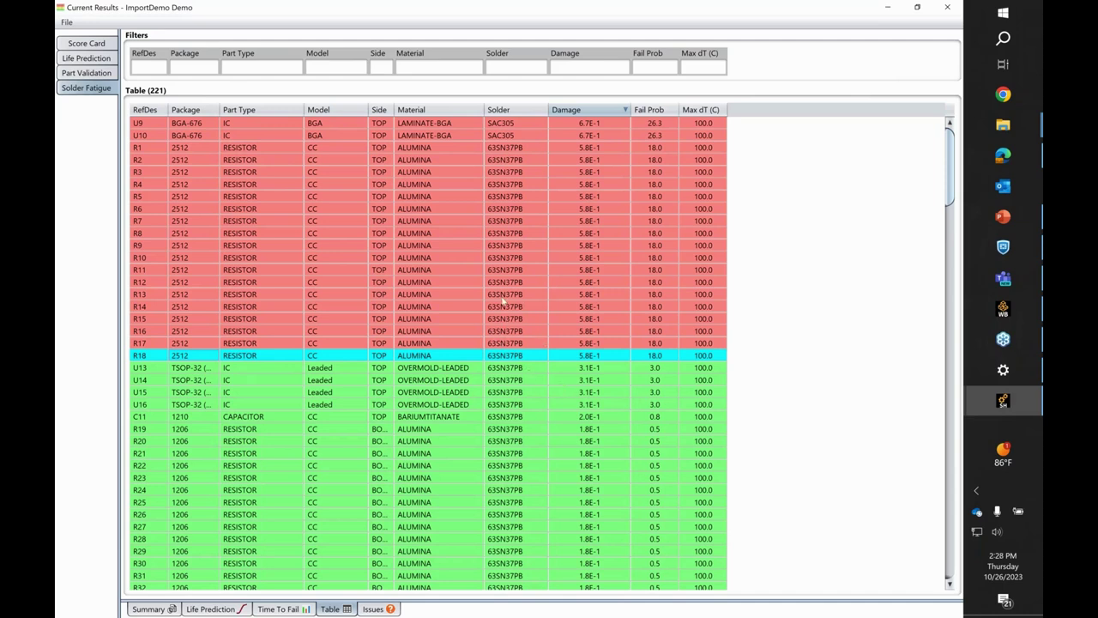
# Compare the solder fatigue results of BGA parts U9 and U10 with those of the 2512 resistors and U13.
pyautogui.click(352, 222)
pyautogui.click(242, 128)
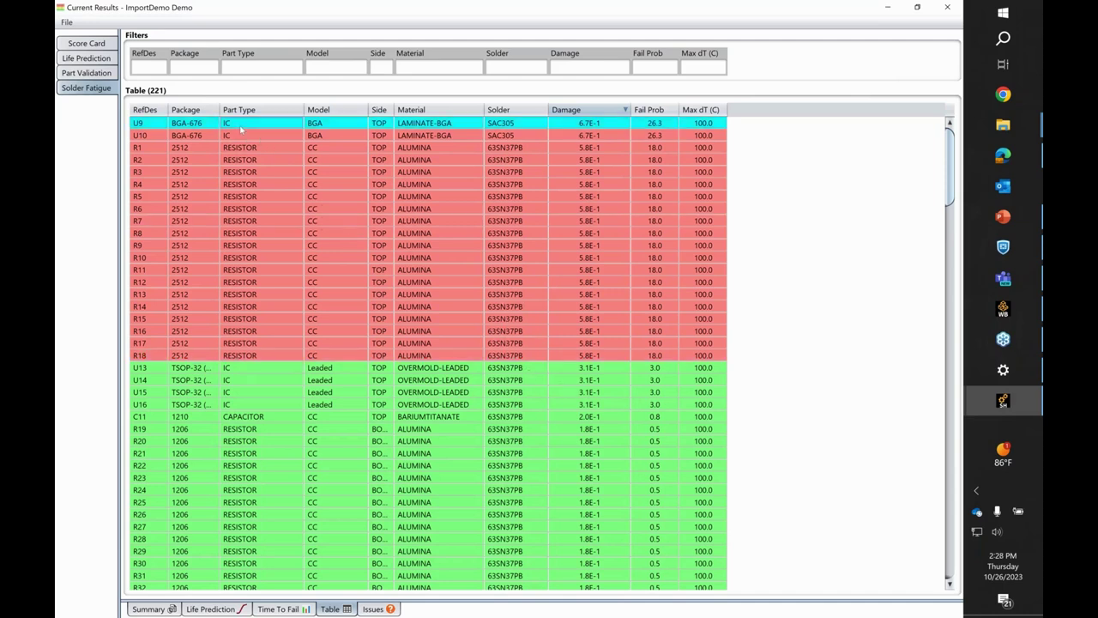
pyautogui.click(234, 134)
pyautogui.click(265, 123)
pyautogui.click(250, 138)
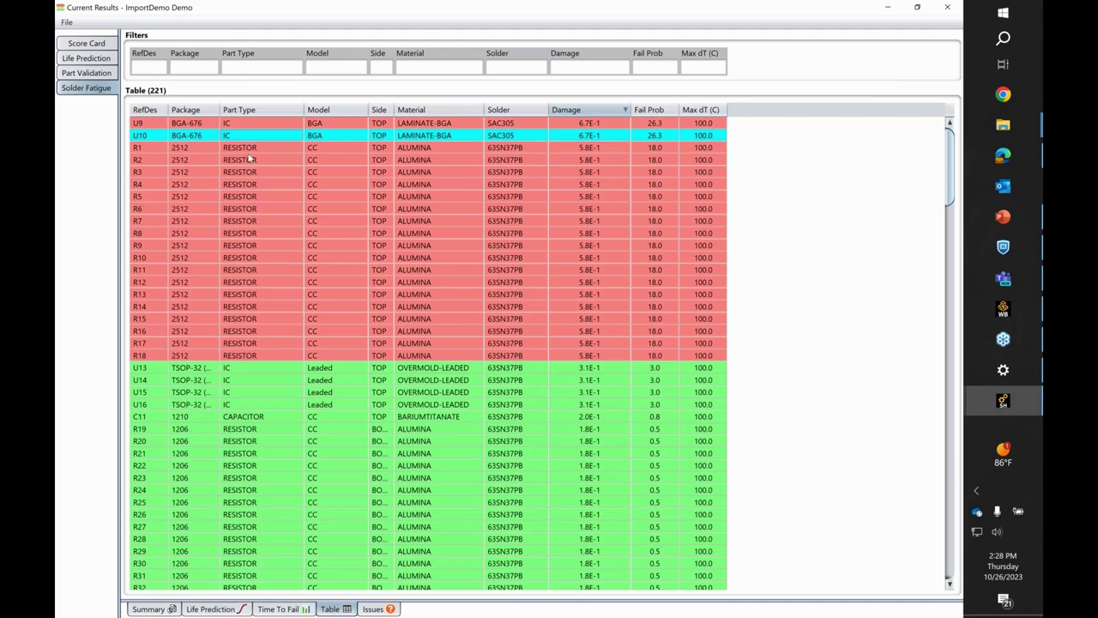
pyautogui.click(253, 151)
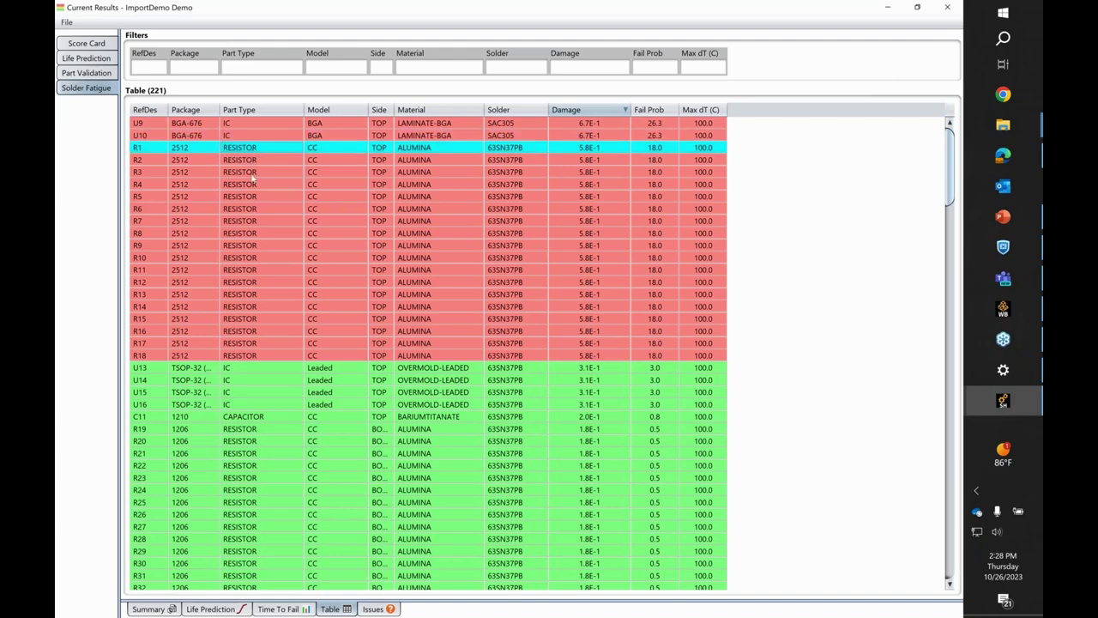
pyautogui.click(250, 233)
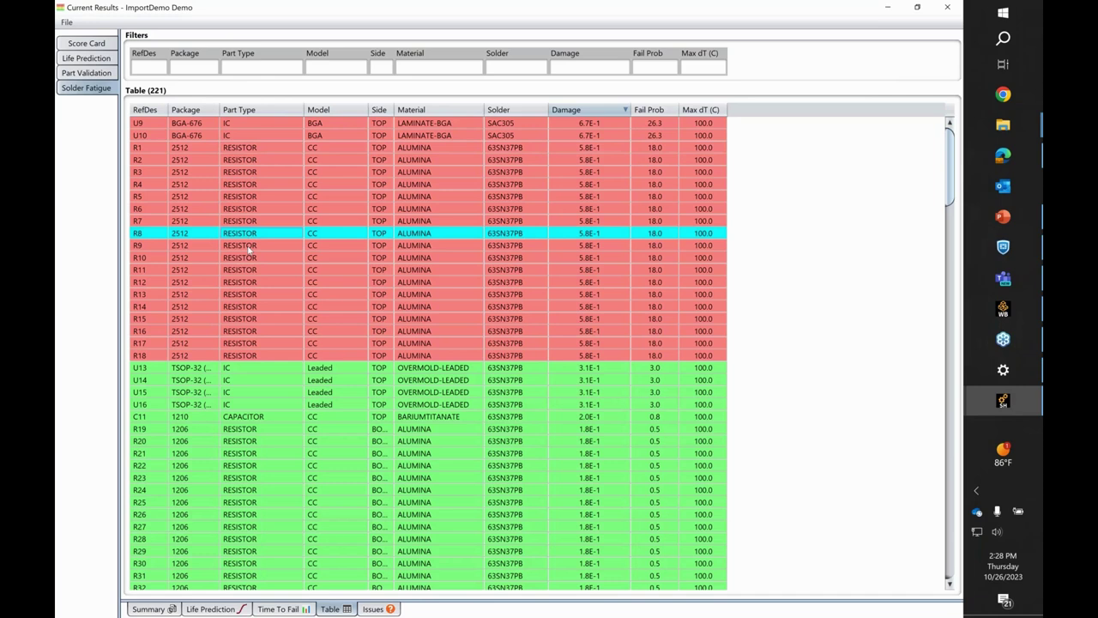
pyautogui.click(250, 257)
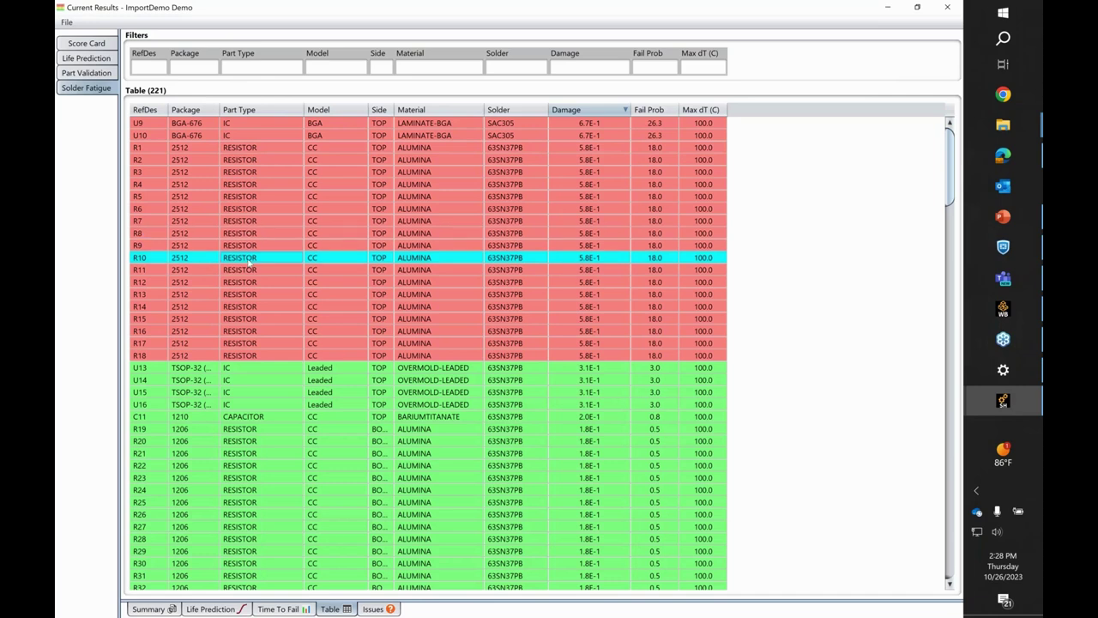
pyautogui.click(278, 186)
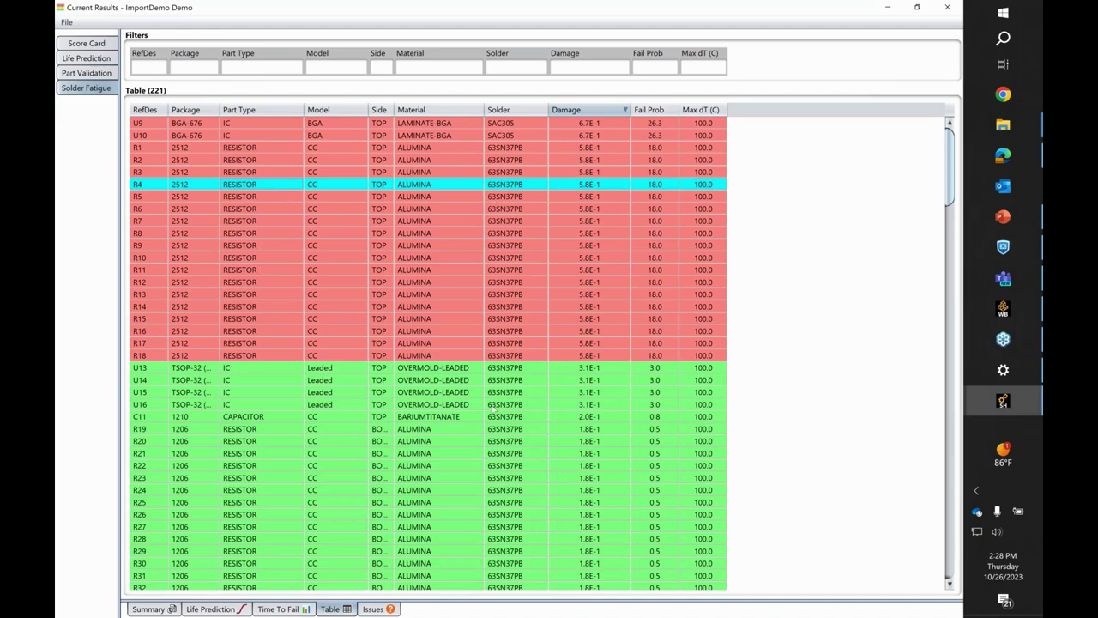
pyautogui.click(463, 370)
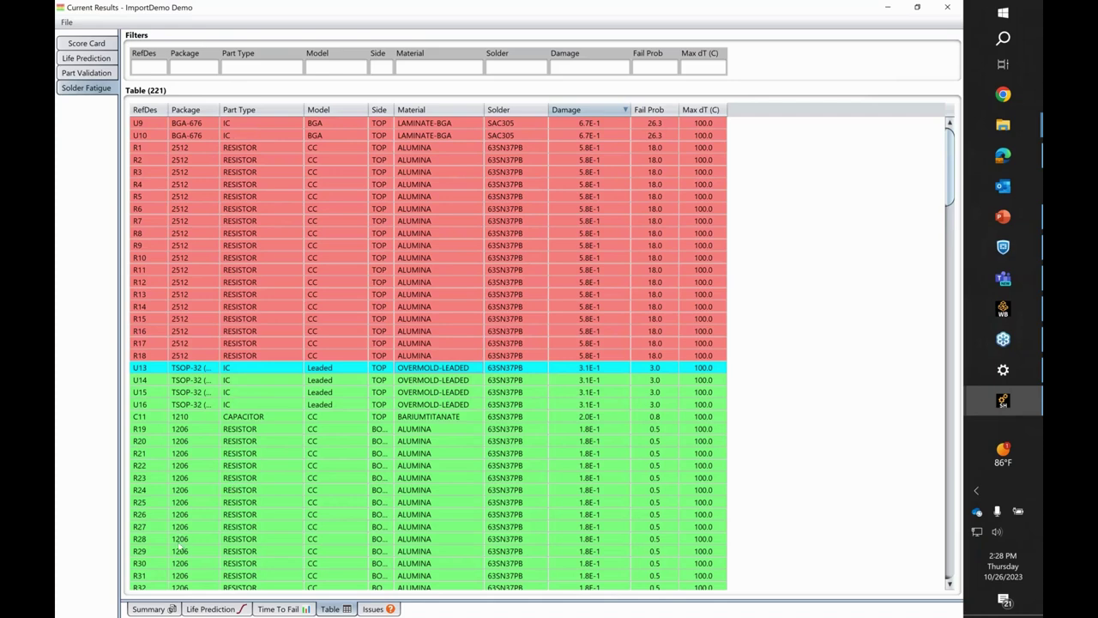
# Examine part materials and damage through the full Solder Fatigue table, from U9 to the lowest-damage parts, and return to its start.
pyautogui.doubleClick(773, 8)
pyautogui.moveTo(712, 17); pyautogui.dragTo(566, 1)
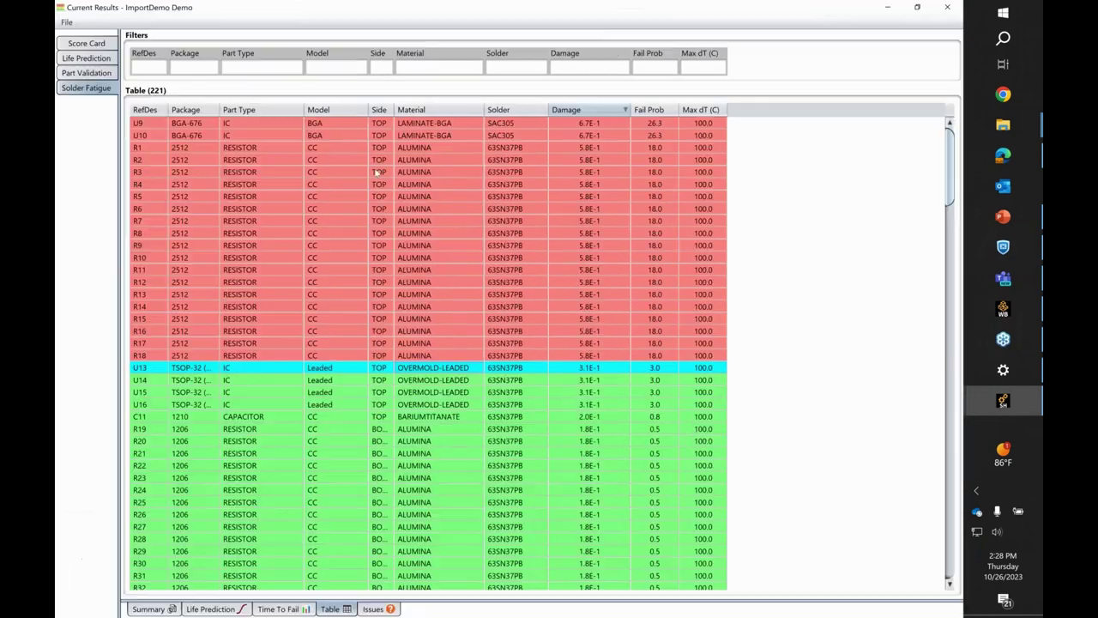
pyautogui.click(438, 128)
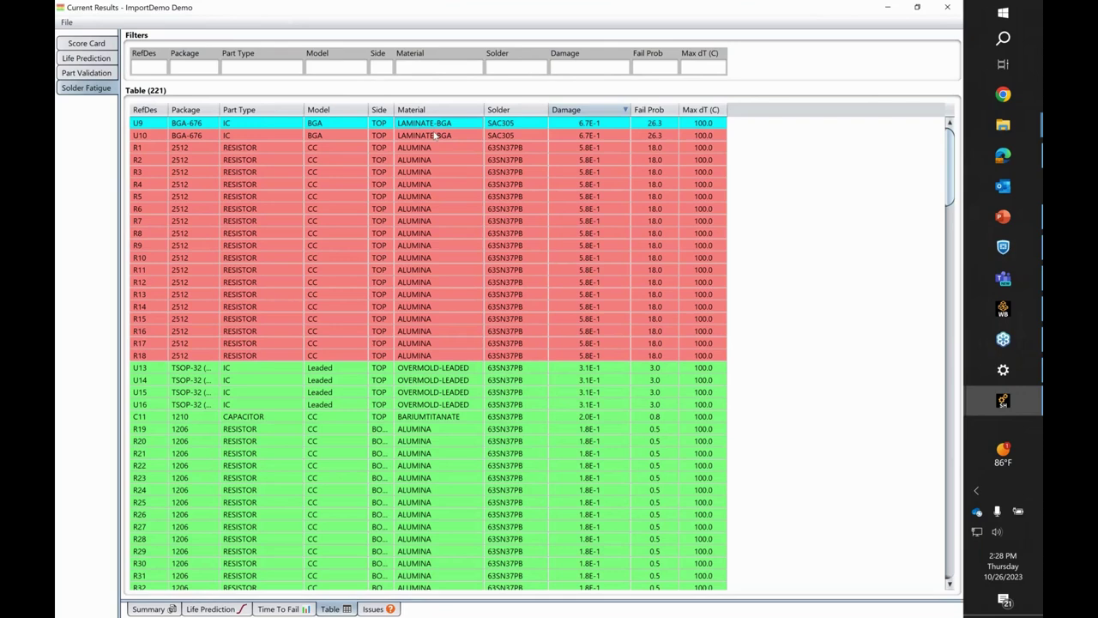
pyautogui.click(428, 416)
pyautogui.scroll(-15, 441, 399)
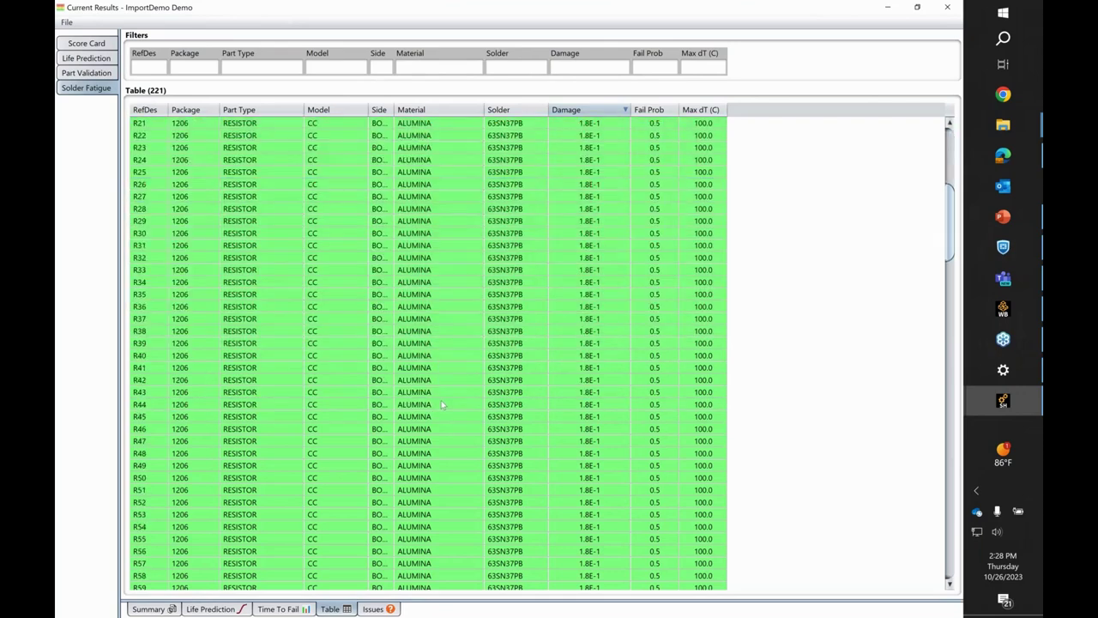
pyautogui.scroll(-20, 440, 399)
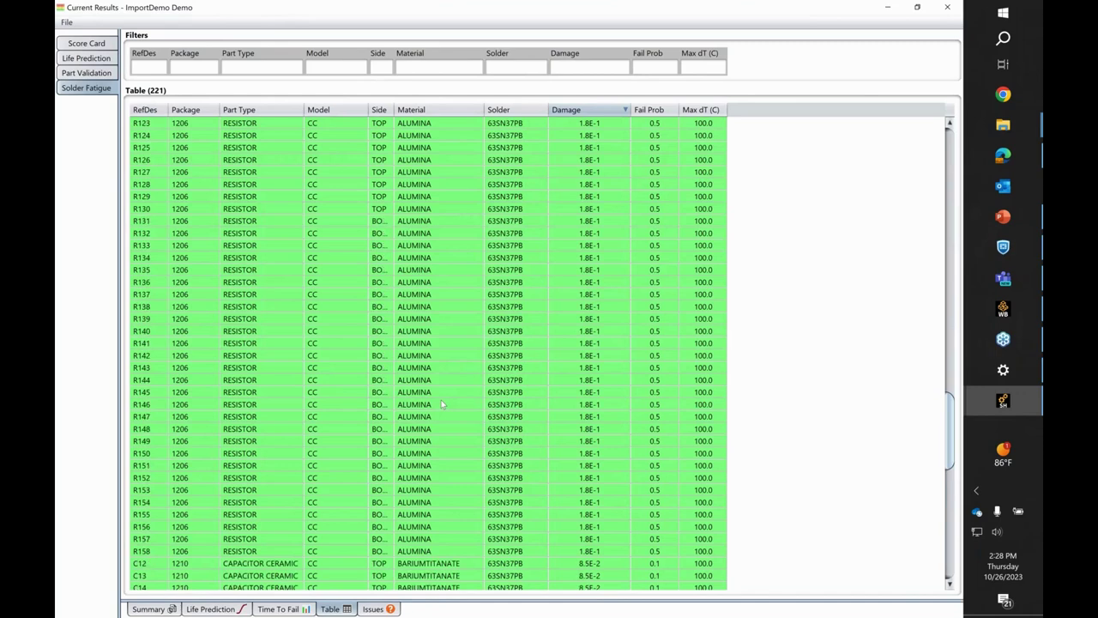
pyautogui.scroll(5, 439, 404)
pyautogui.scroll(-13, 439, 404)
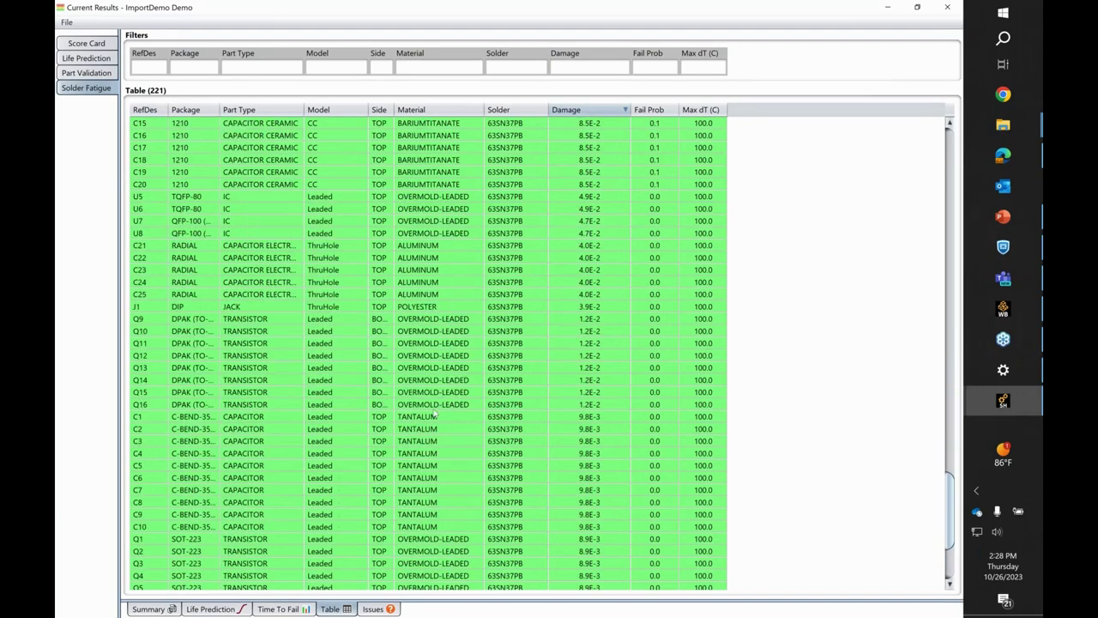
pyautogui.scroll(-4, 448, 425)
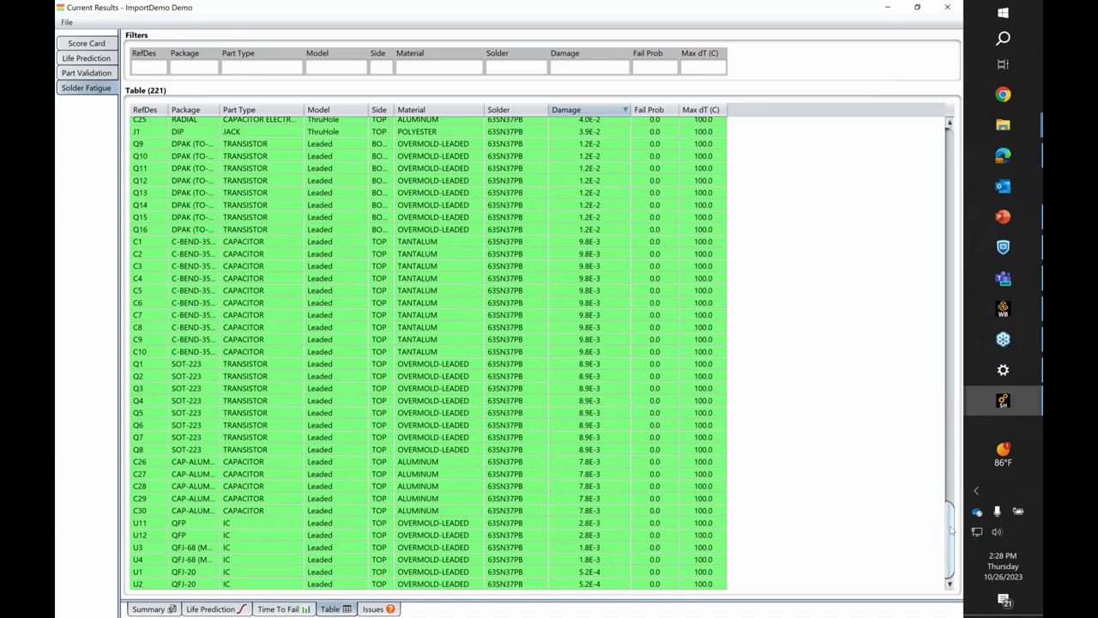
pyautogui.moveTo(950, 532); pyautogui.dragTo(864, 7)
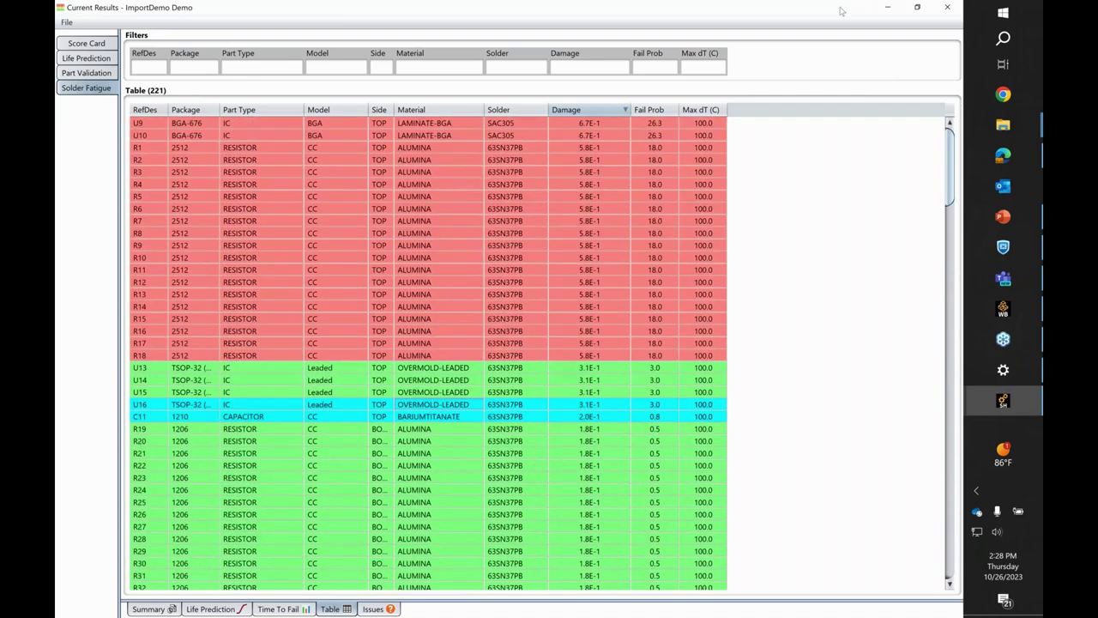
# Close the Solder Fatigue results window and open the analysis properties for running the Natural Freq task.
pyautogui.doubleClick(825, 10)
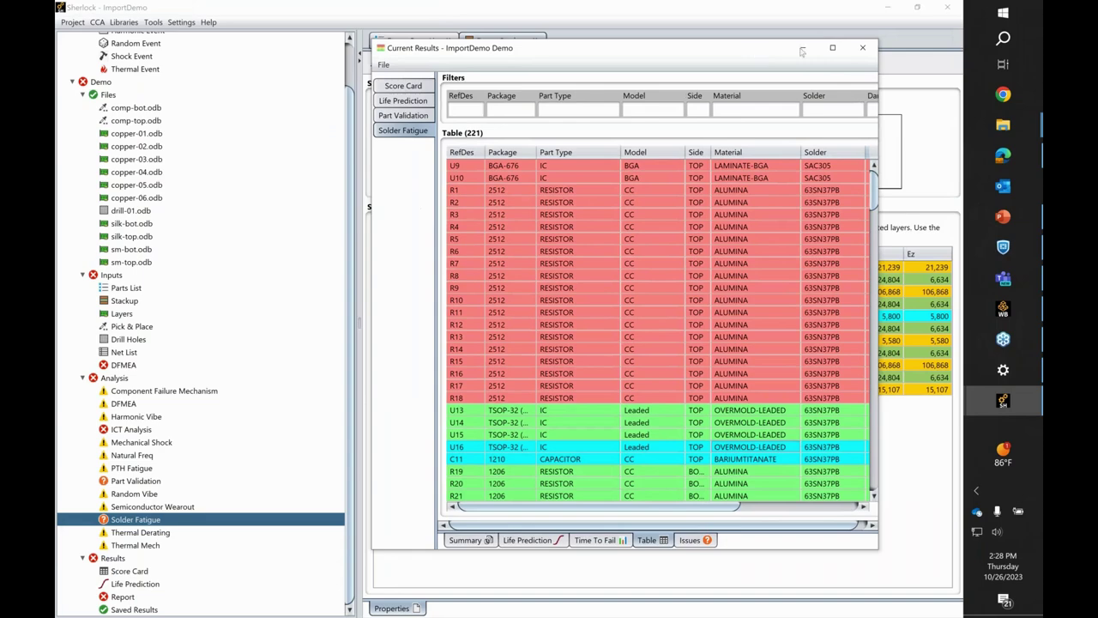
pyautogui.click(860, 49)
pyautogui.rightClick(134, 457)
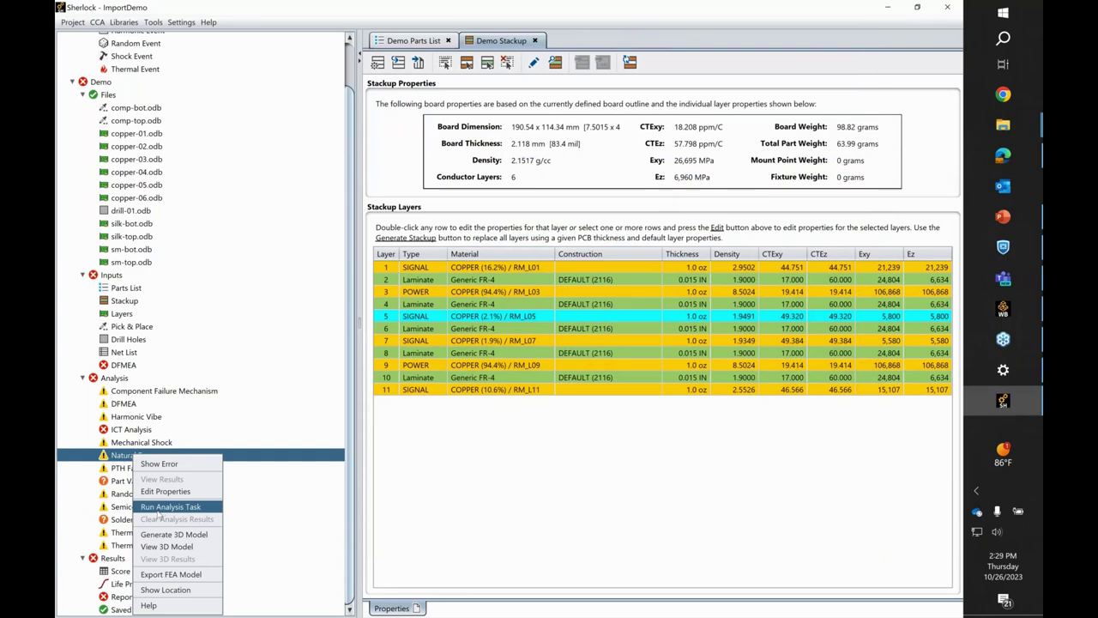
pyautogui.click(160, 512)
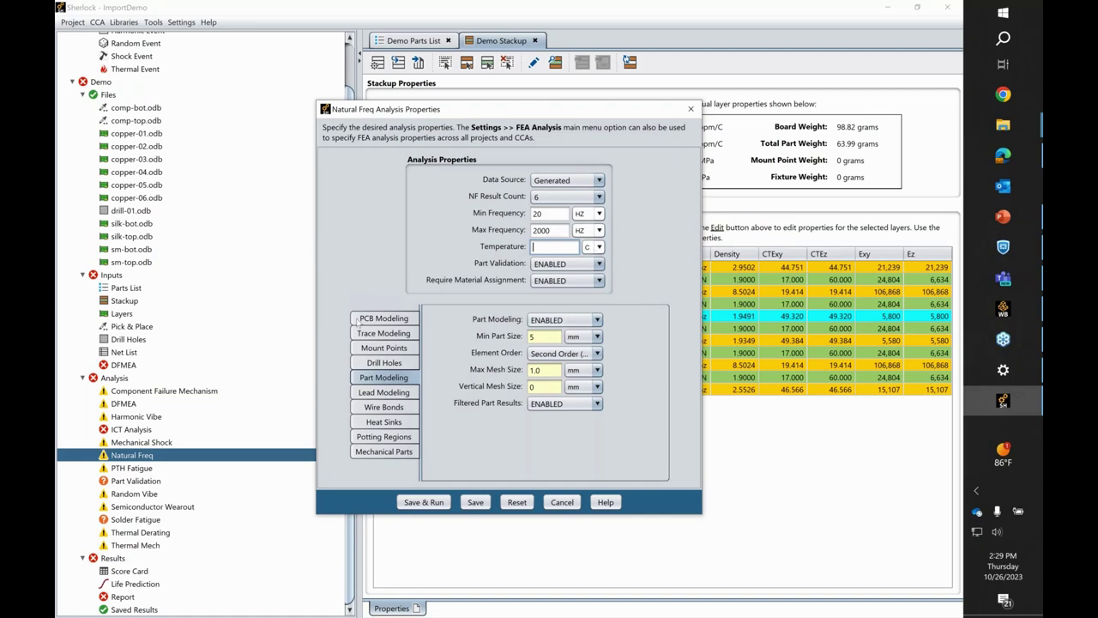
# Check the PCB, trace, mount point, drill hole and part modeling settings, and save and run the Natural Freq analysis.
pyautogui.click(378, 319)
pyautogui.click(383, 333)
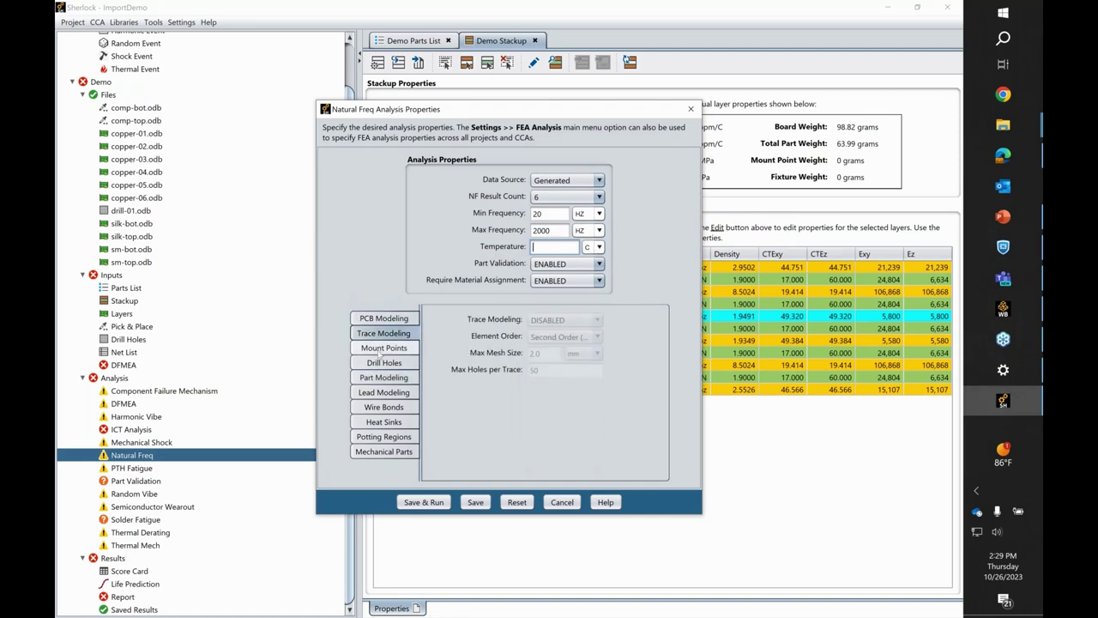
pyautogui.click(382, 348)
pyautogui.click(383, 362)
pyautogui.click(383, 379)
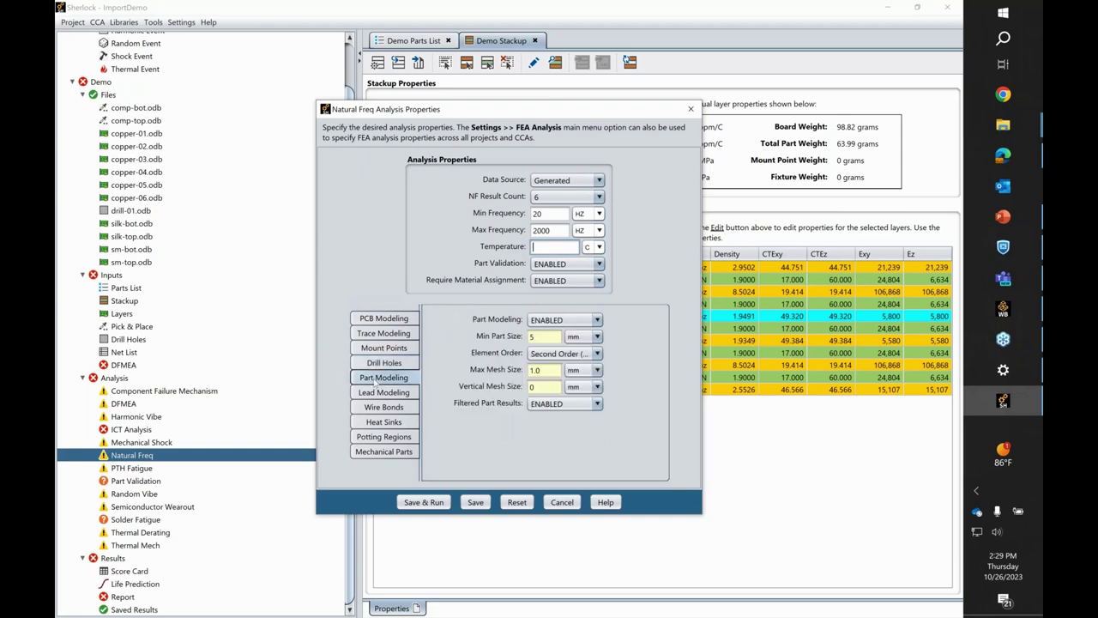
pyautogui.click(422, 505)
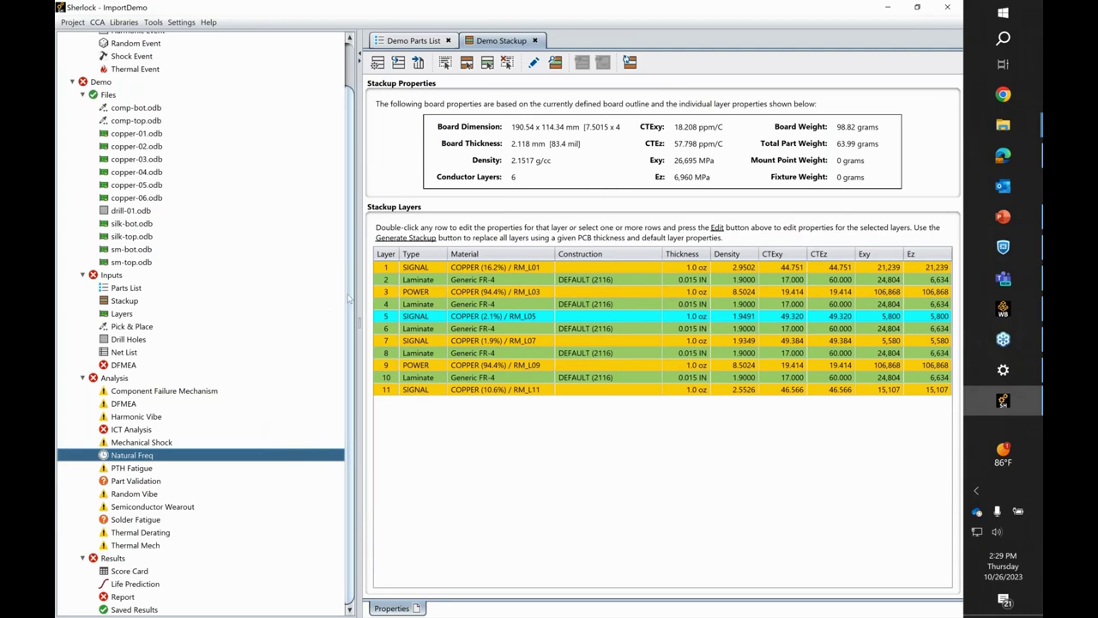
pyautogui.moveTo(352, 296); pyautogui.dragTo(354, 258)
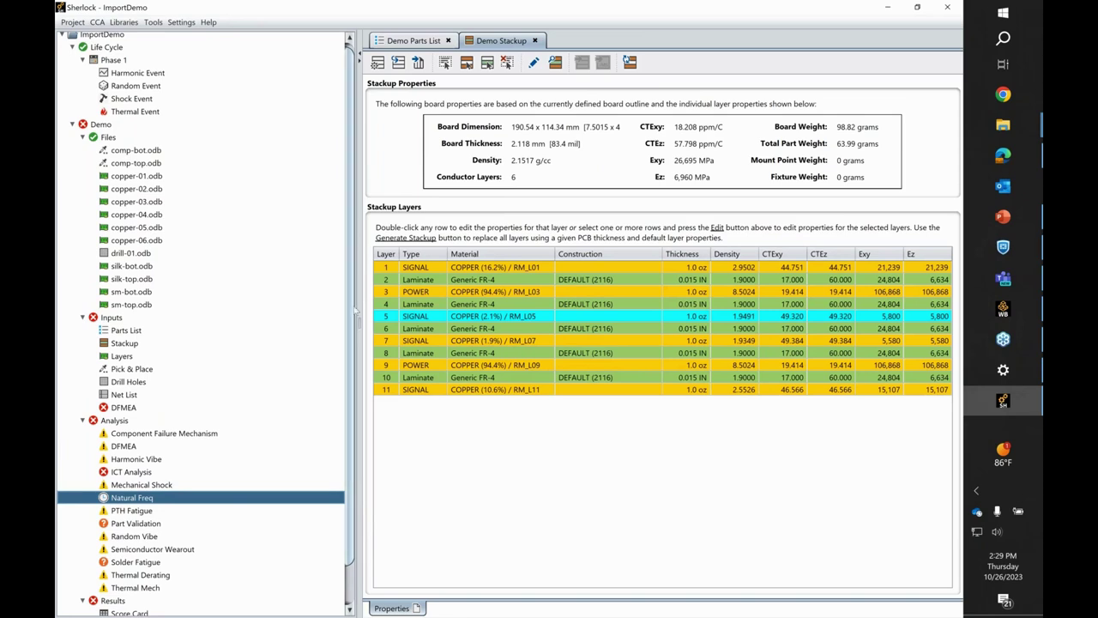
pyautogui.scroll(1, 352, 306)
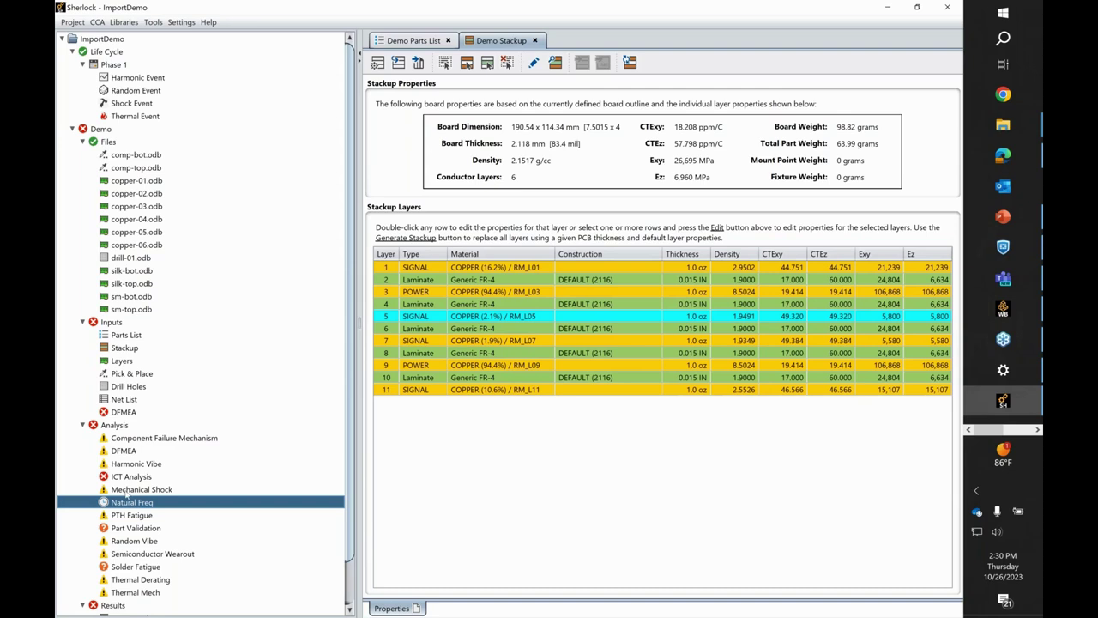
pyautogui.click(127, 488)
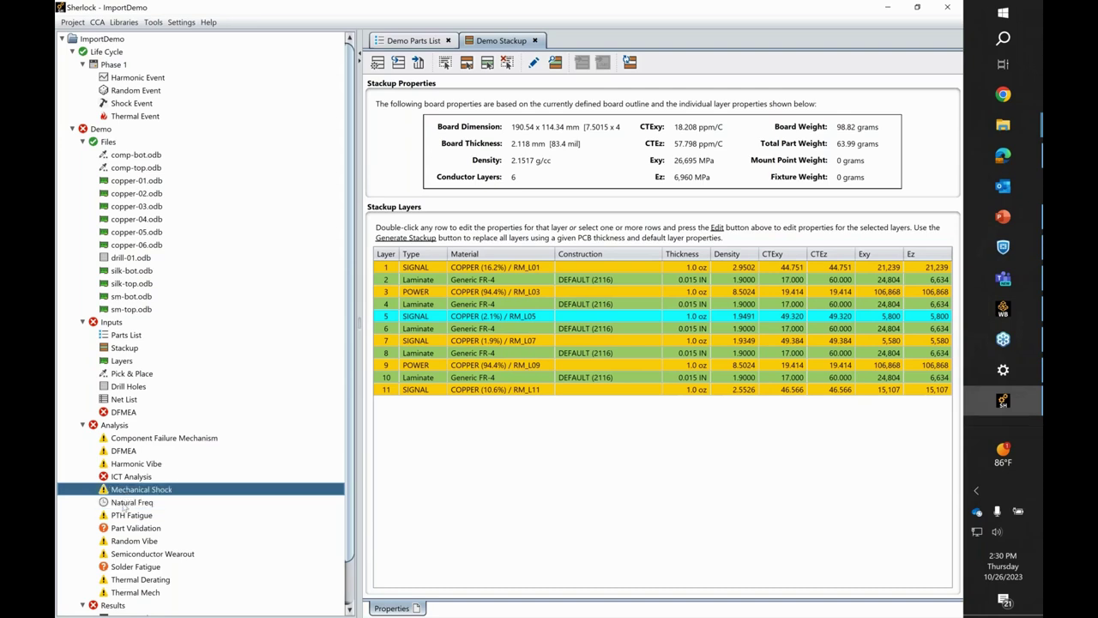
pyautogui.click(127, 503)
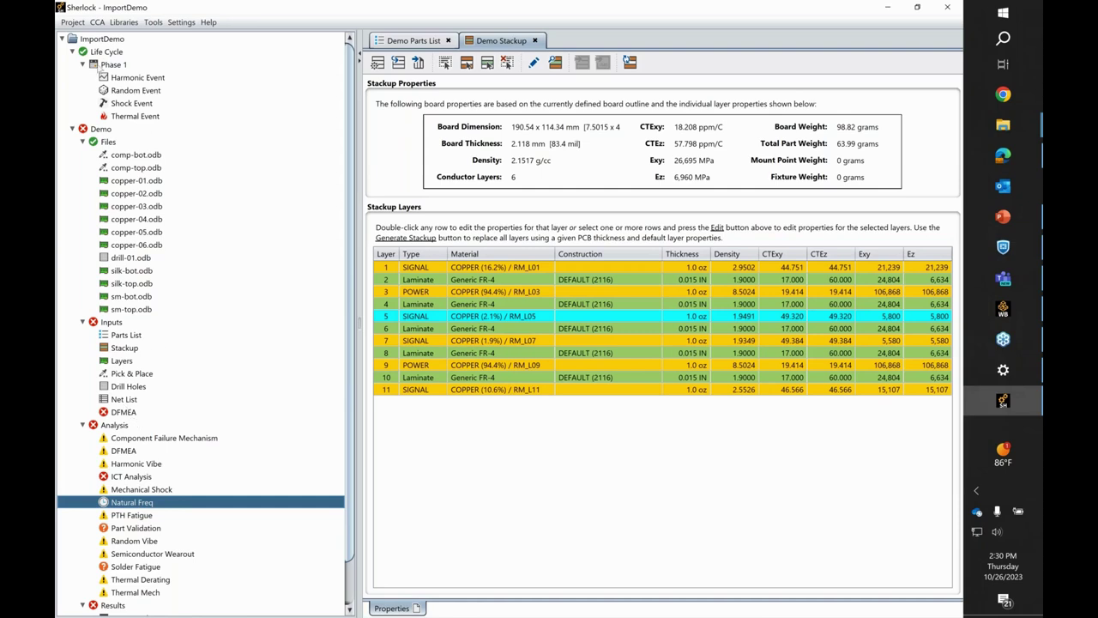
pyautogui.rightClick(98, 53)
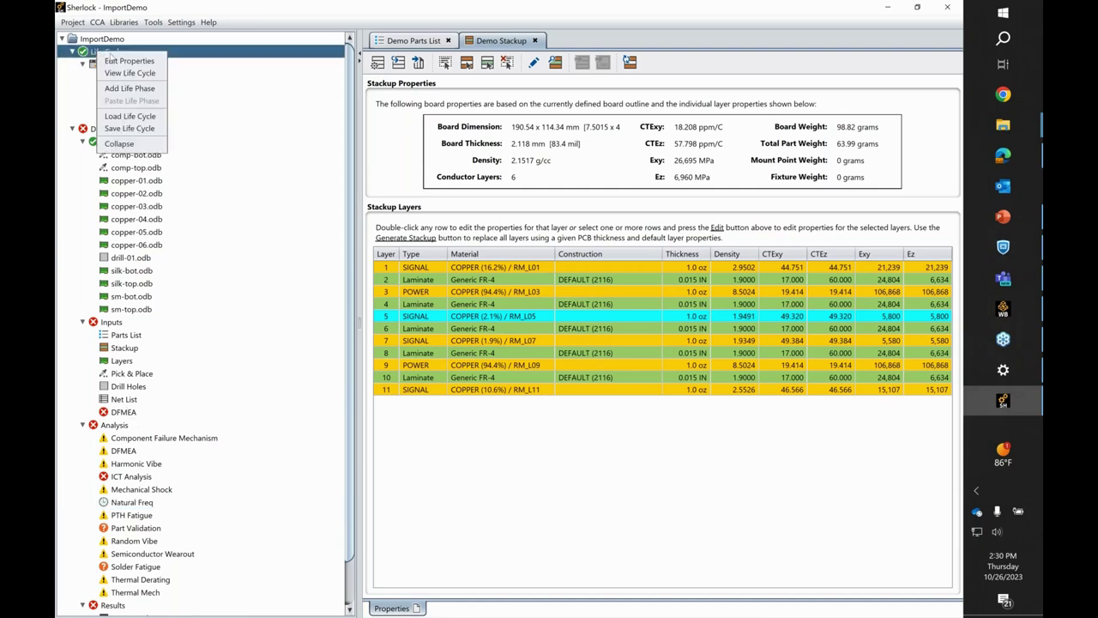
pyautogui.click(112, 61)
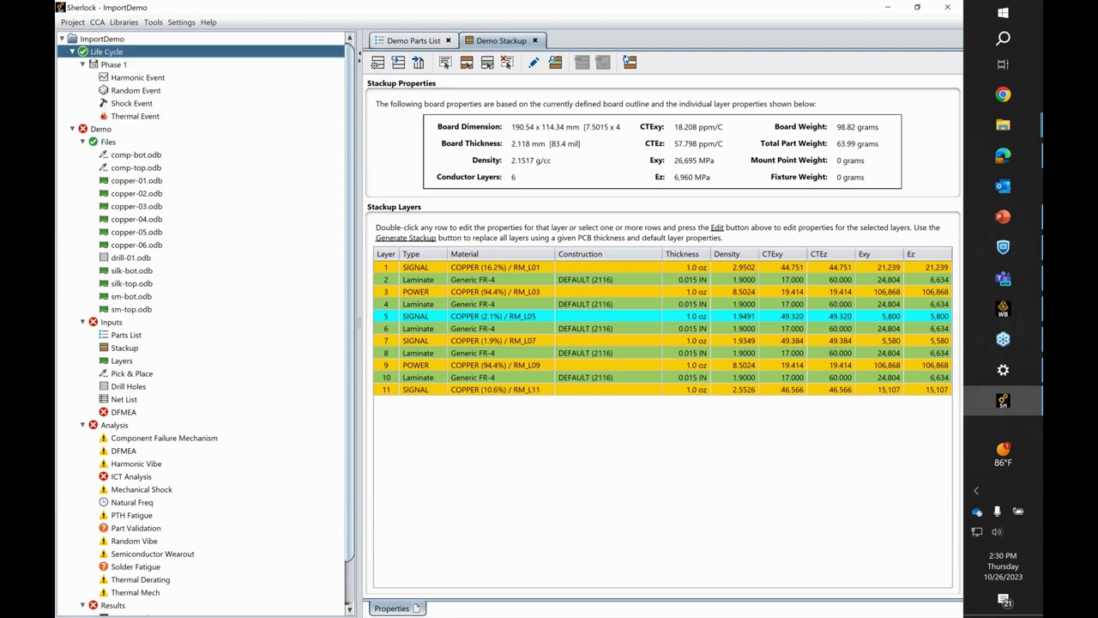
pyautogui.click(128, 505)
pyautogui.click(133, 516)
pyautogui.click(140, 503)
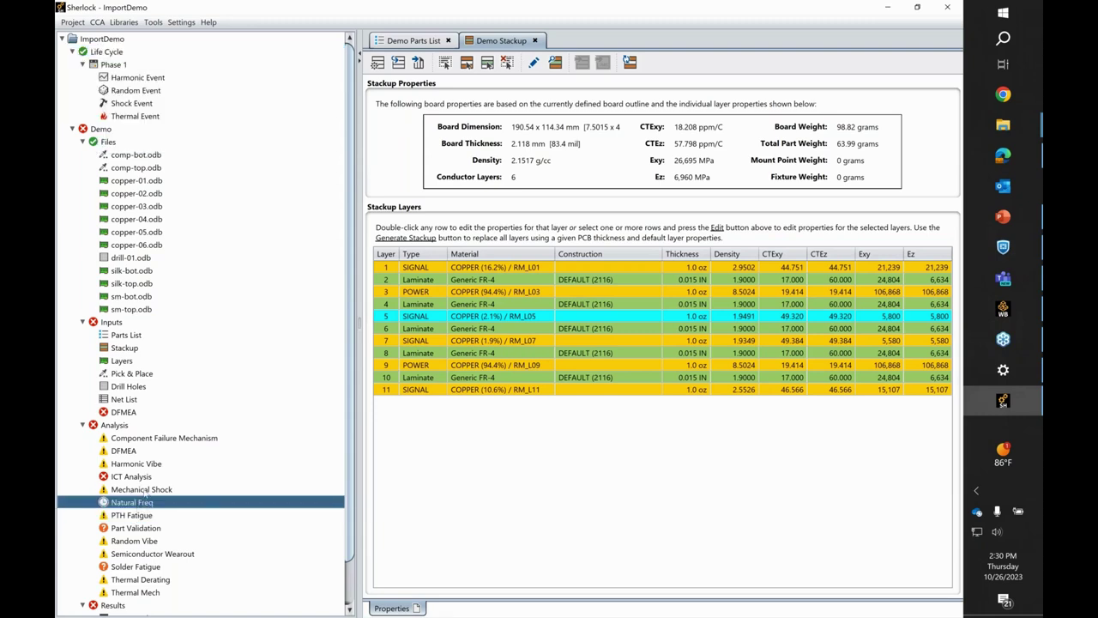
pyautogui.click(146, 491)
pyautogui.scroll(-2, 154, 494)
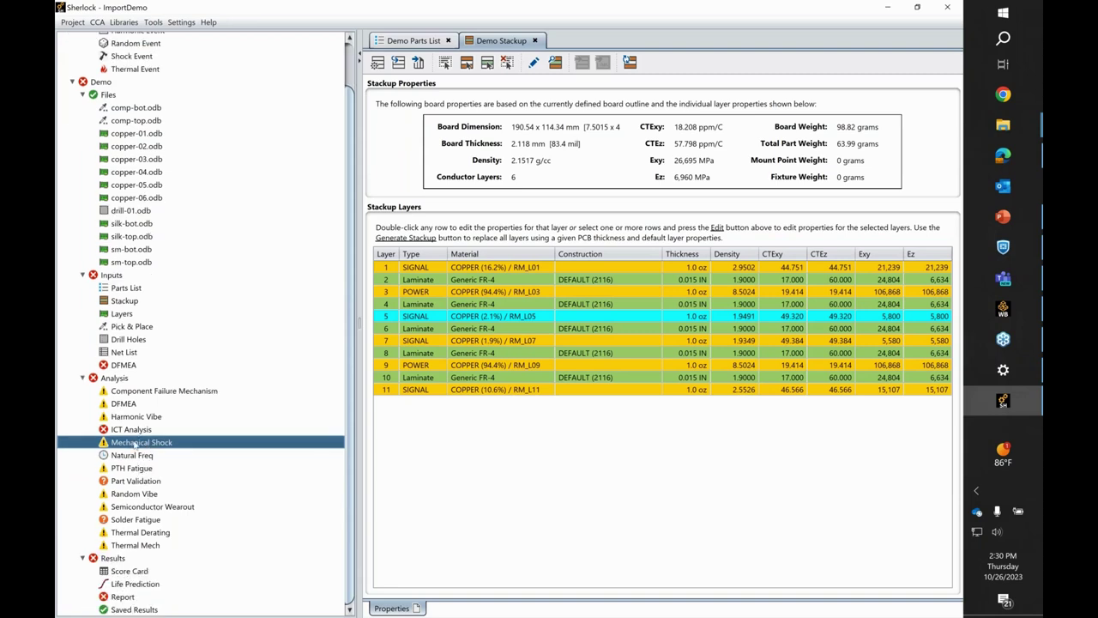
pyautogui.click(144, 507)
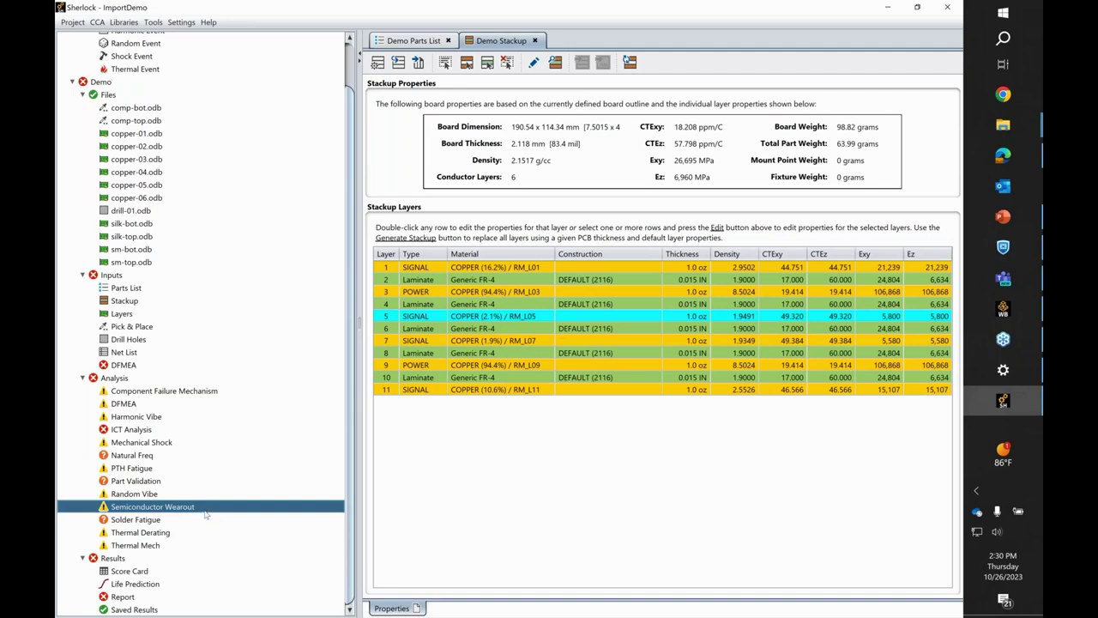
pyautogui.click(155, 496)
pyautogui.click(159, 509)
# Open the Natural Freq results in a maximized window and review their summary and the NF solver log through its end.
pyautogui.click(128, 459)
pyautogui.doubleClick(129, 456)
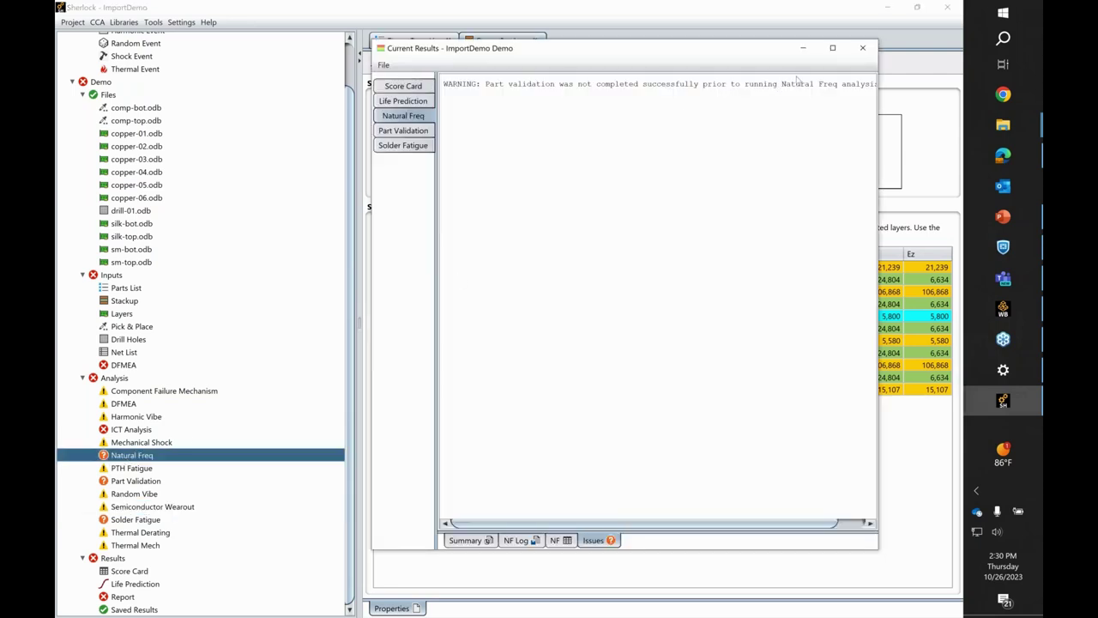
pyautogui.click(832, 48)
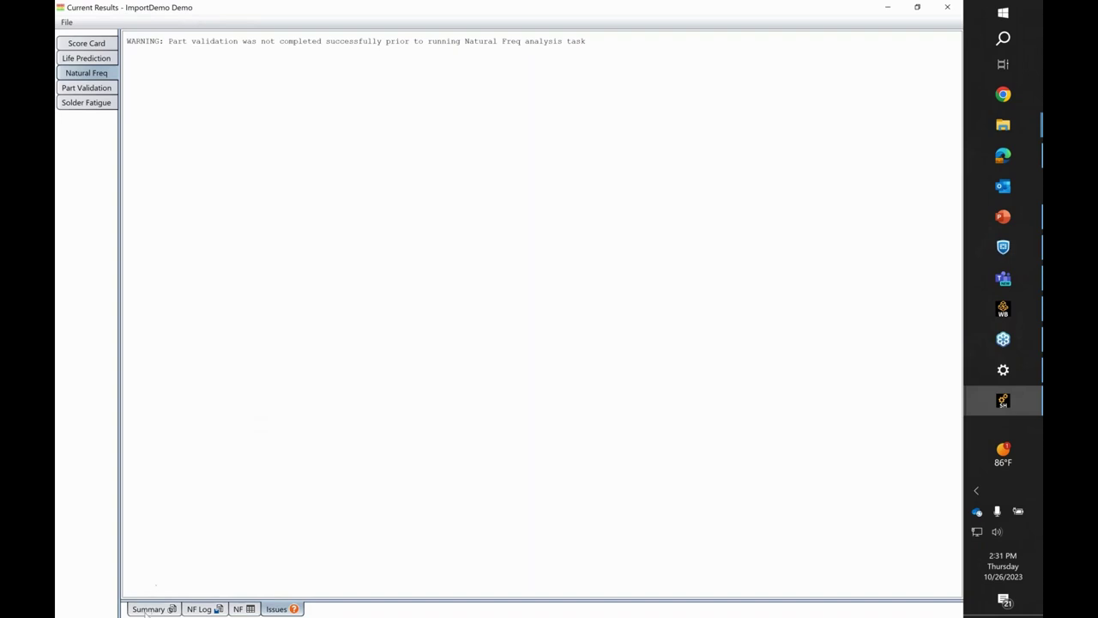
pyautogui.click(148, 609)
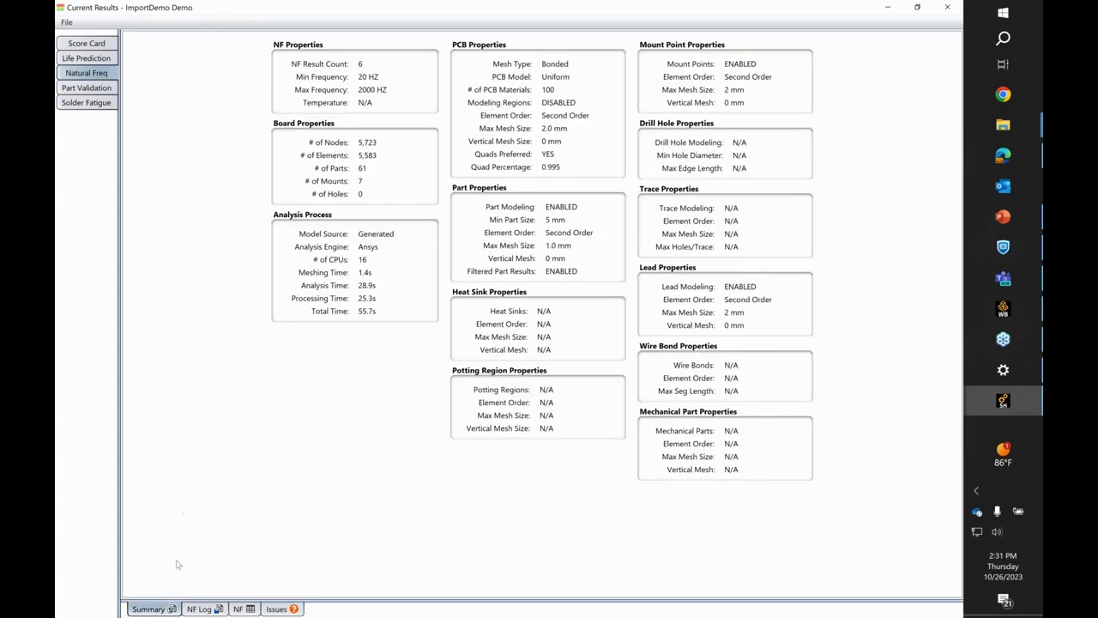
pyautogui.click(202, 608)
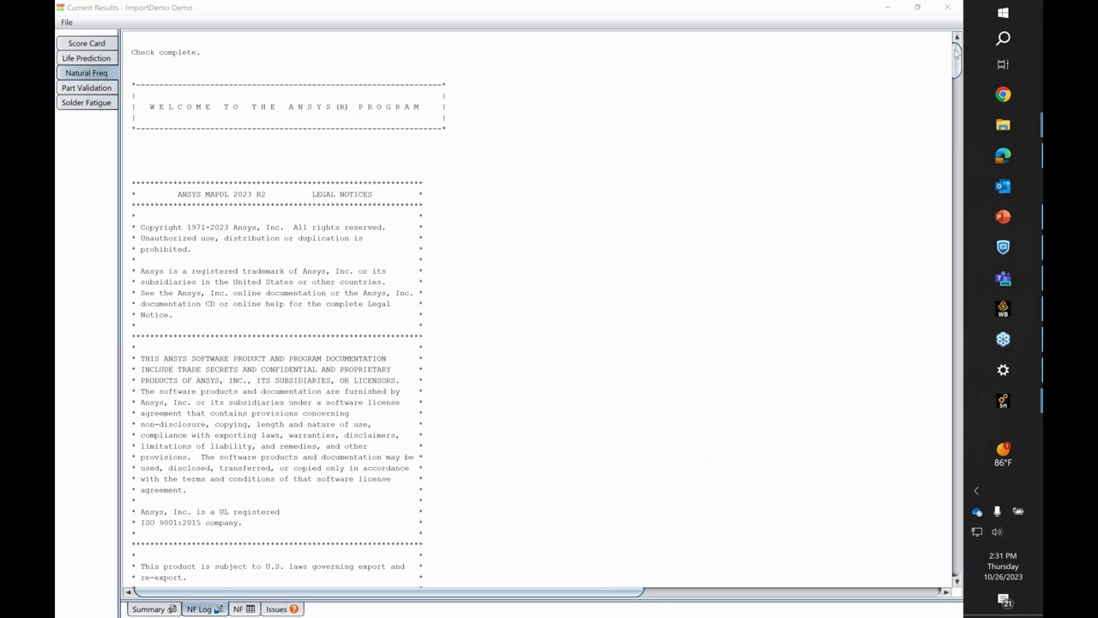
pyautogui.moveTo(955, 52); pyautogui.dragTo(935, 563)
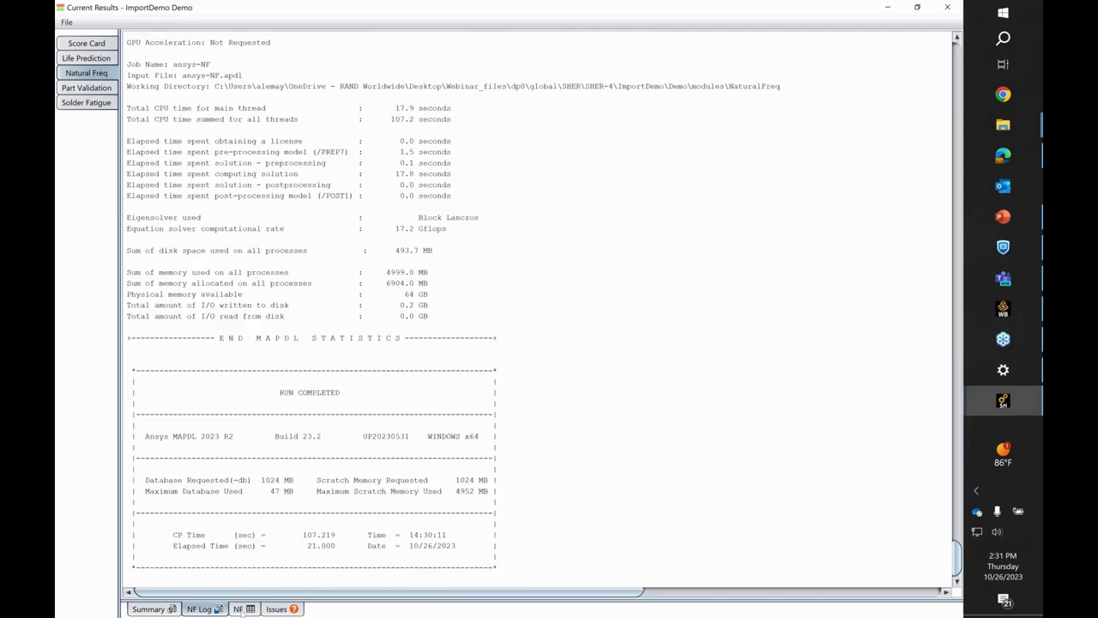
# Examine the natural frequency table from mode 1 to mode 13, and minimize the results window.
pyautogui.click(242, 609)
pyautogui.click(152, 125)
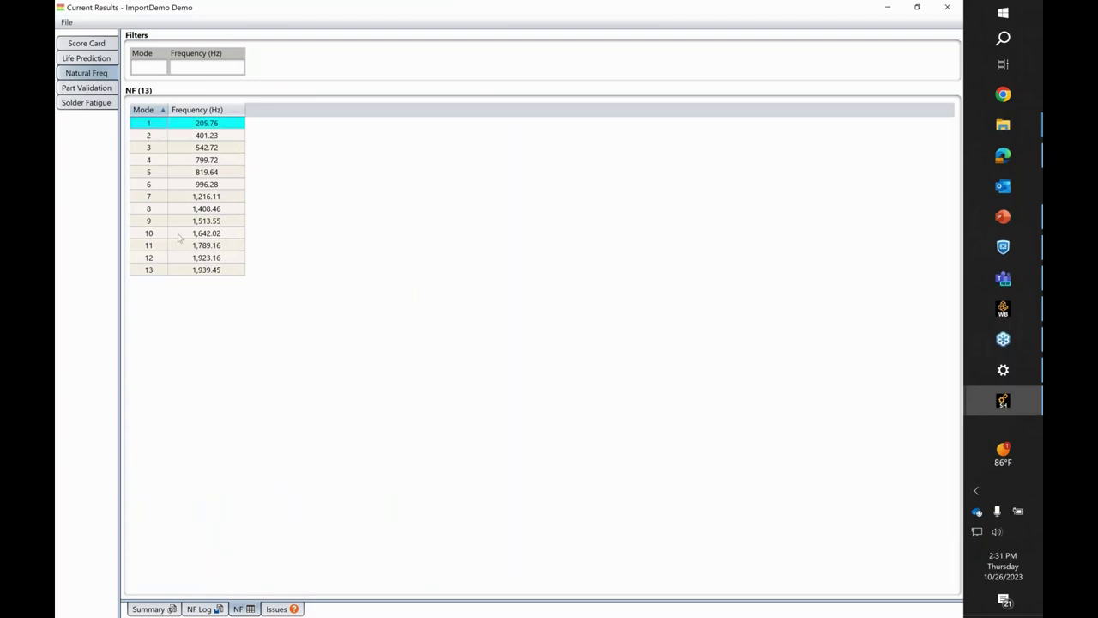
pyautogui.click(177, 270)
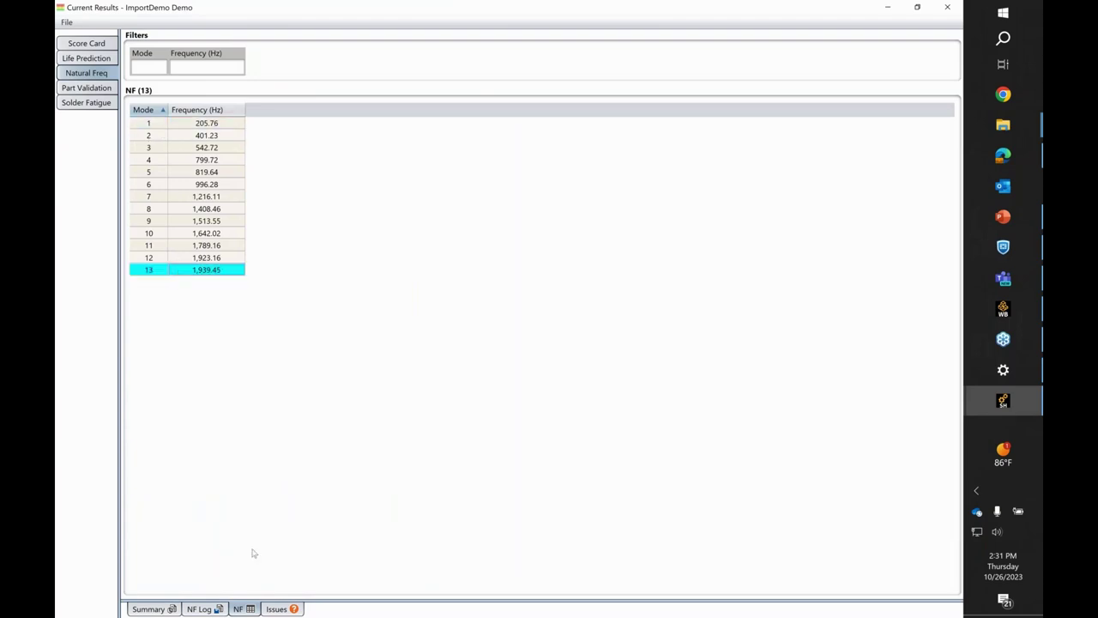
pyautogui.click(890, 8)
# View the Natural Freq 3D results with the NF 205.76 Hz color scheme and inspect the board's displacement from several angles.
pyautogui.rightClick(112, 454)
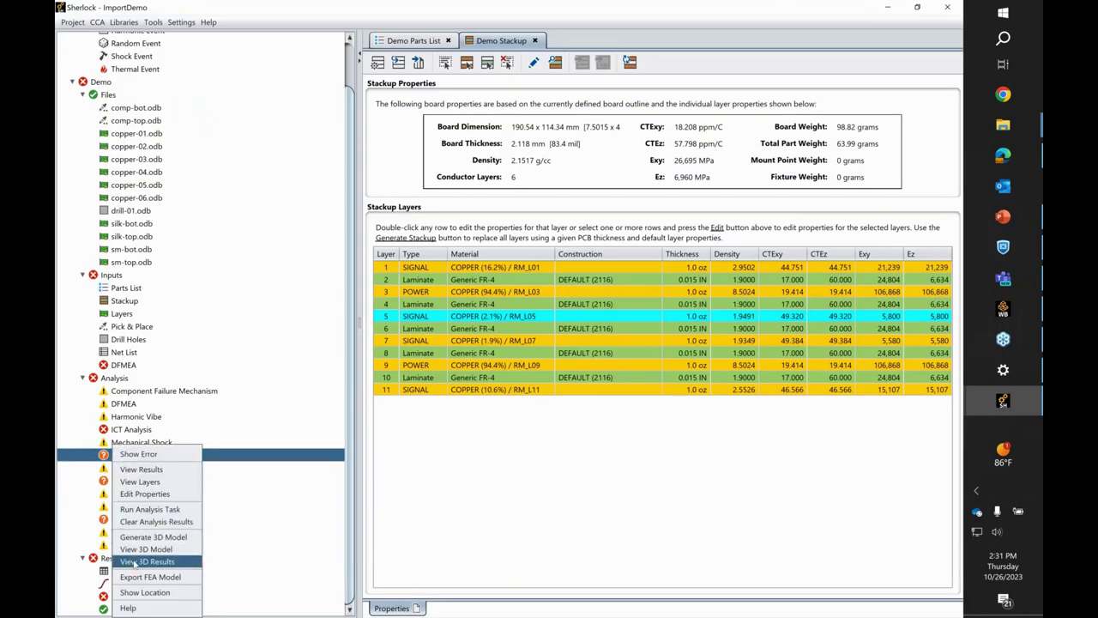
pyautogui.click(146, 560)
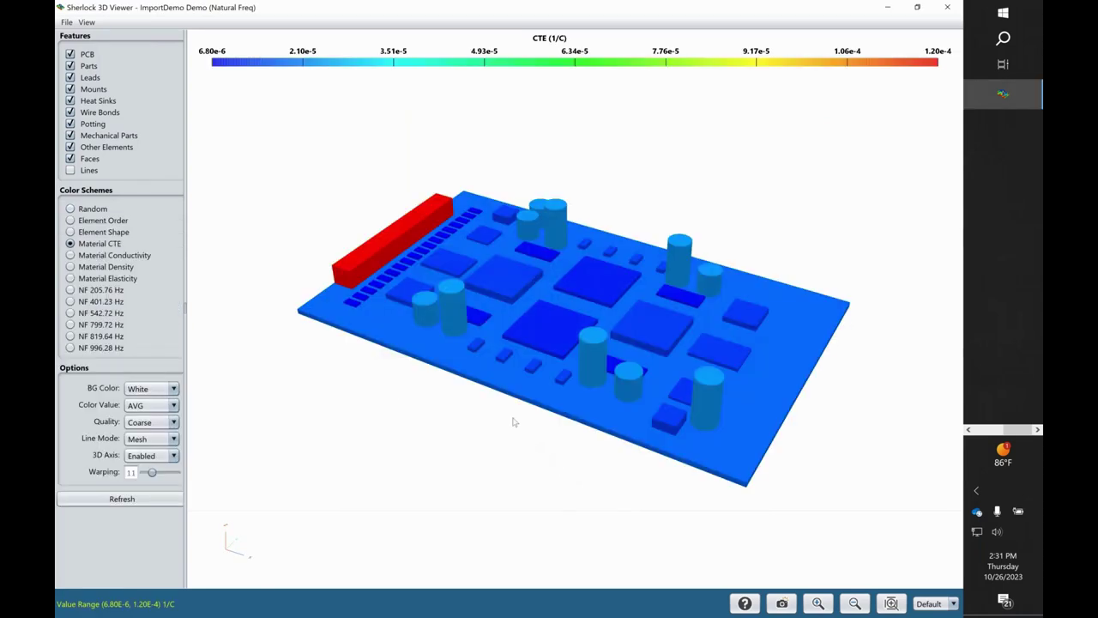
pyautogui.click(87, 293)
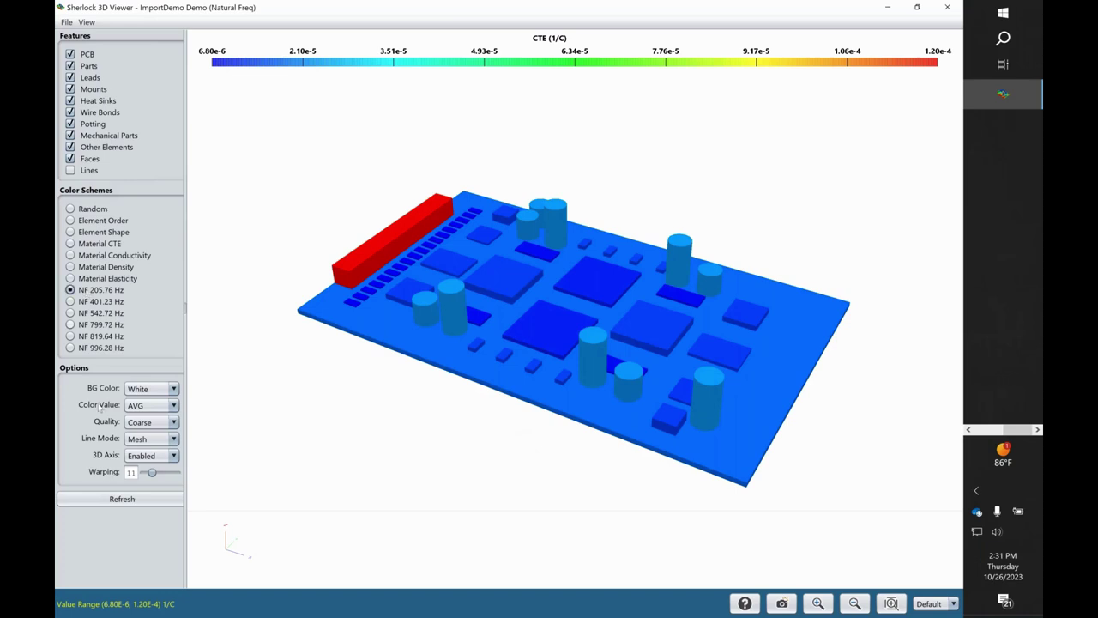
pyautogui.click(119, 502)
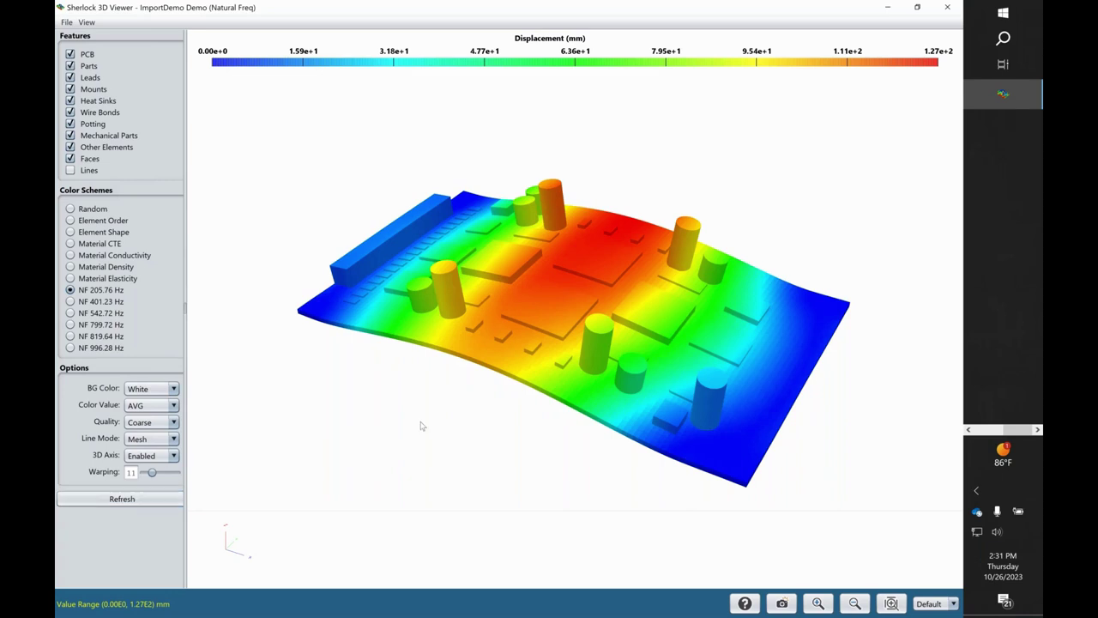
pyautogui.moveTo(433, 415)
pyautogui.mouseDown()
pyautogui.moveTo(458, 358)
pyautogui.moveTo(435, 410)
pyautogui.mouseUp()
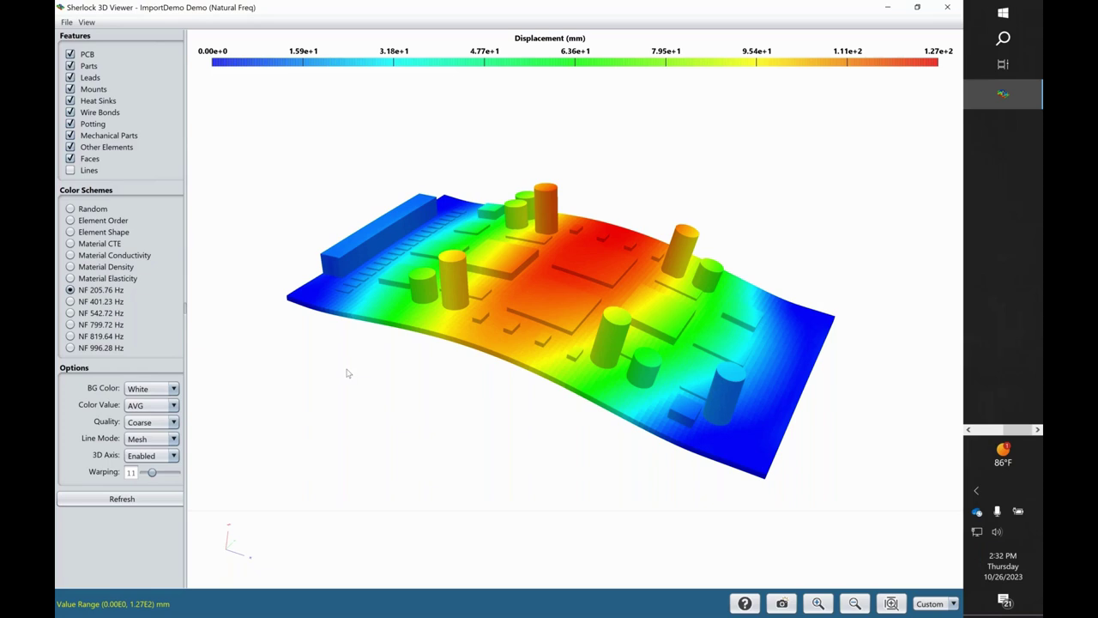
pyautogui.click(70, 301)
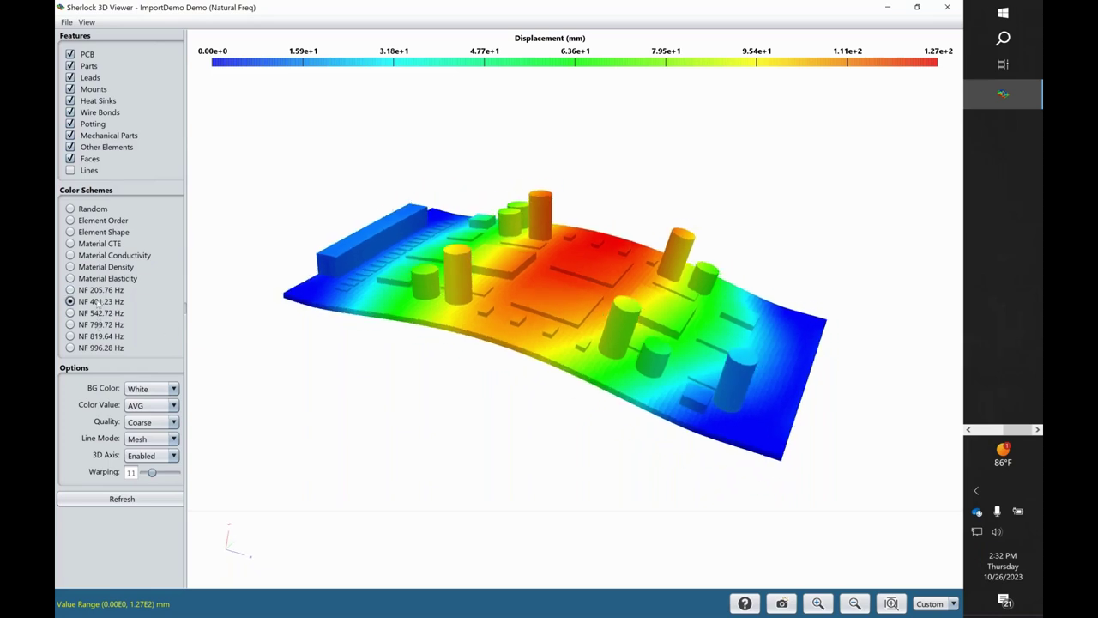
pyautogui.click(102, 291)
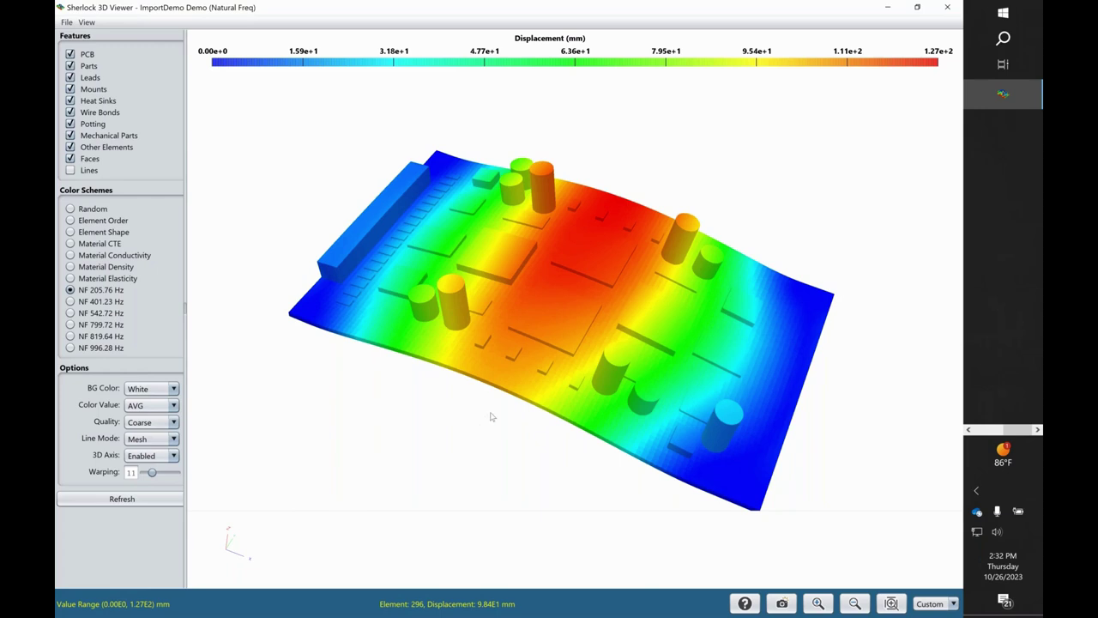
pyautogui.click(159, 502)
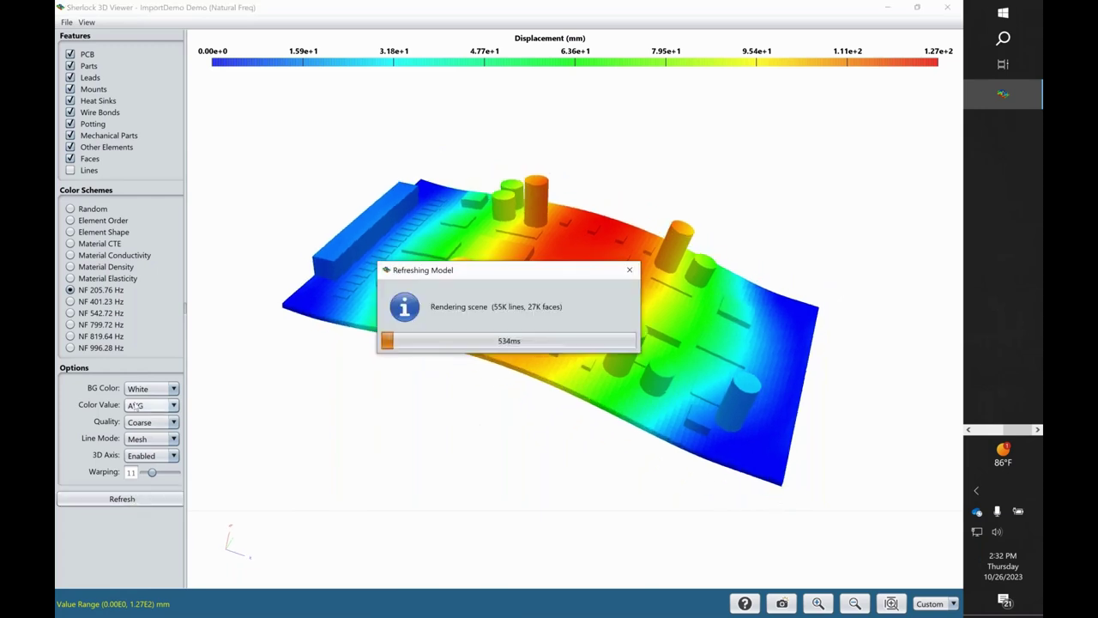
# Display the NF 401.23 Hz mode shape, probe the displacement at the board's front edge, and close the 3D viewer.
pyautogui.click(108, 278)
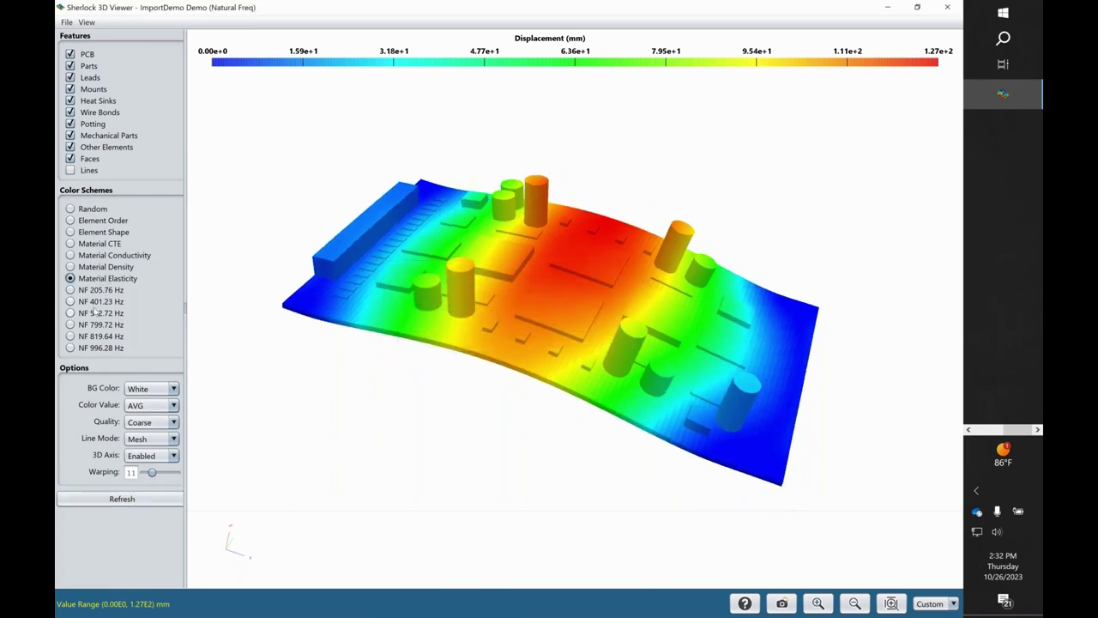
pyautogui.click(94, 301)
pyautogui.click(154, 499)
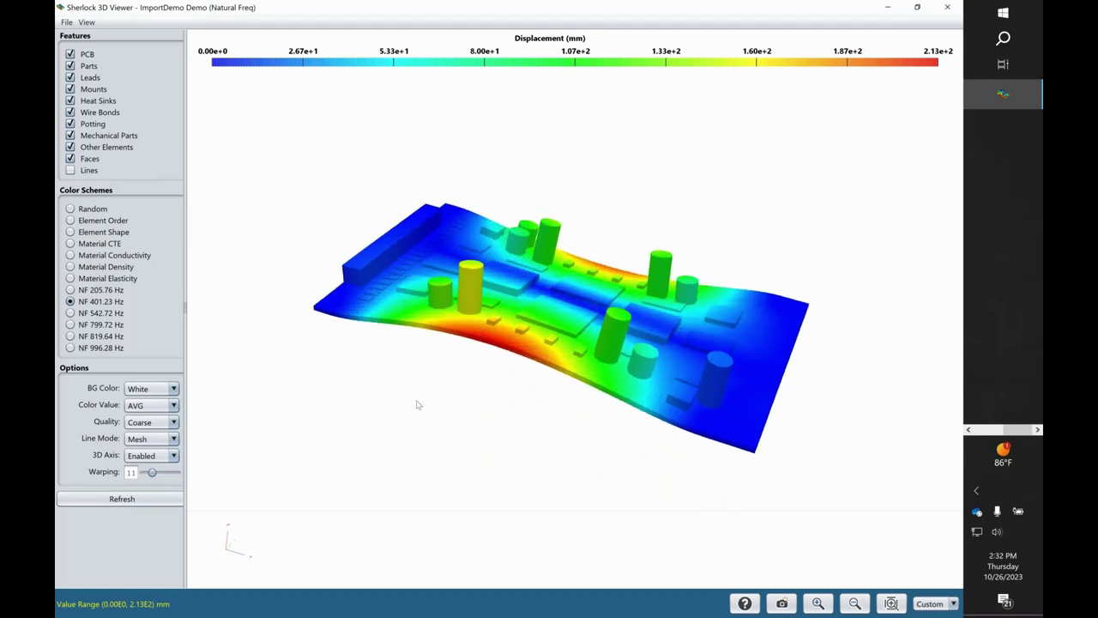
pyautogui.click(457, 366)
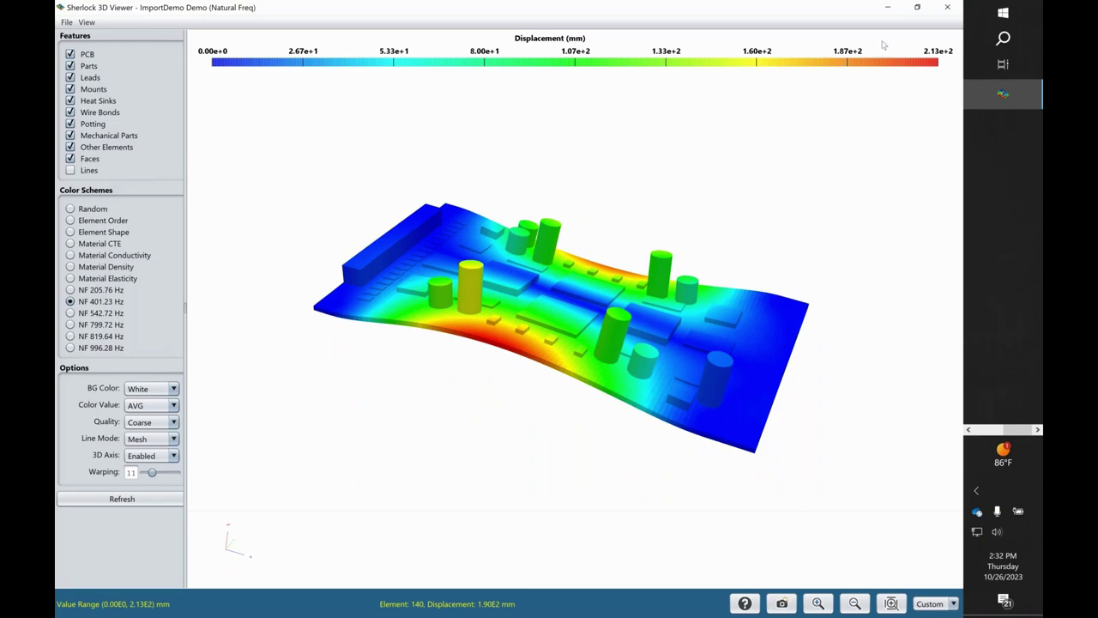
pyautogui.click(946, 8)
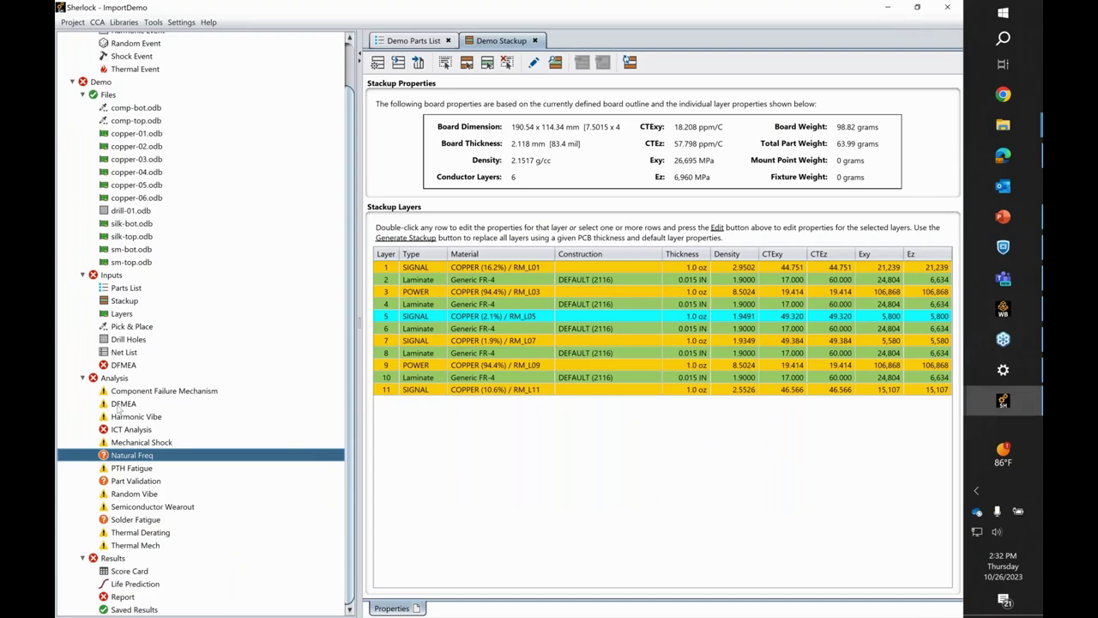
# Open the board's 2D layer viewer from copper-04.odb and overlay the Natural Freq layers NF Mesh and NF 205.76 Hz, then hide the mesh.
pyautogui.doubleClick(130, 180)
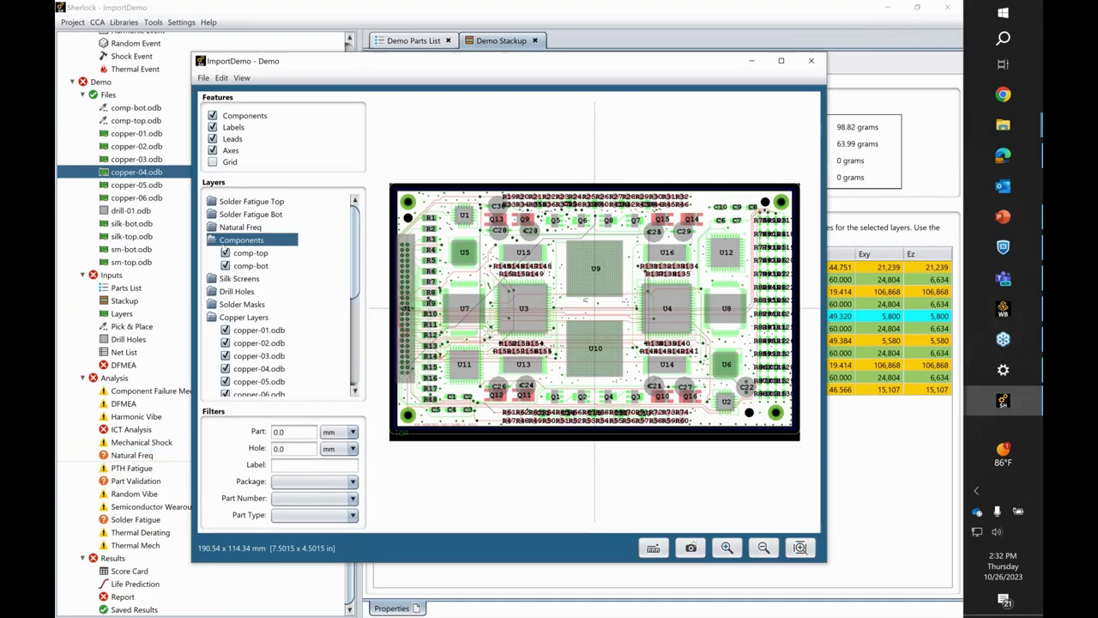
pyautogui.doubleClick(230, 226)
pyautogui.click(225, 239)
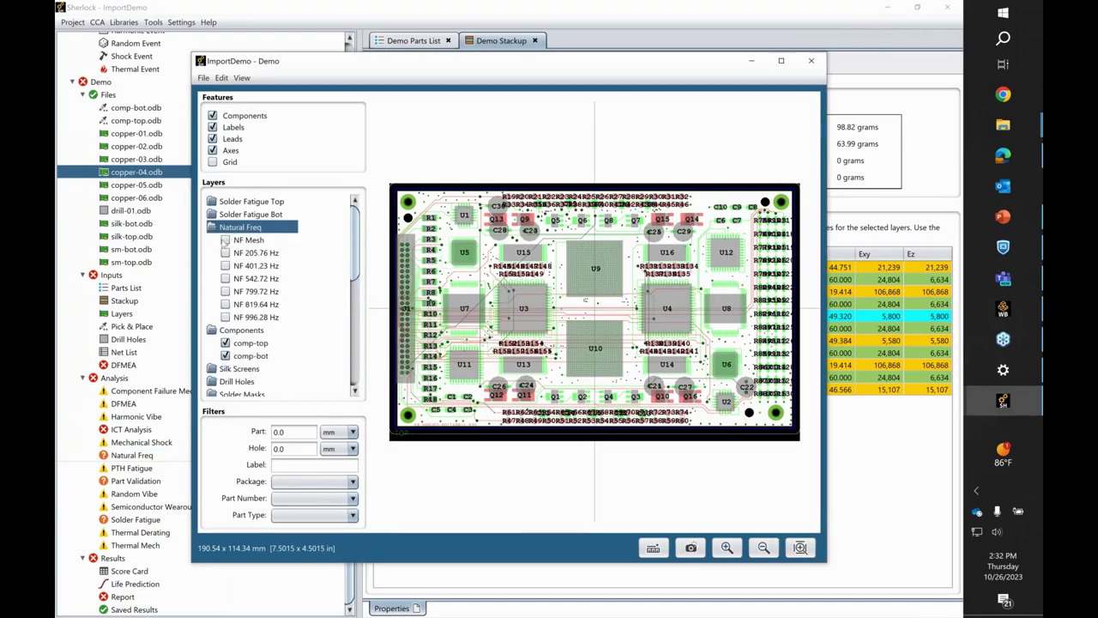
pyautogui.click(225, 253)
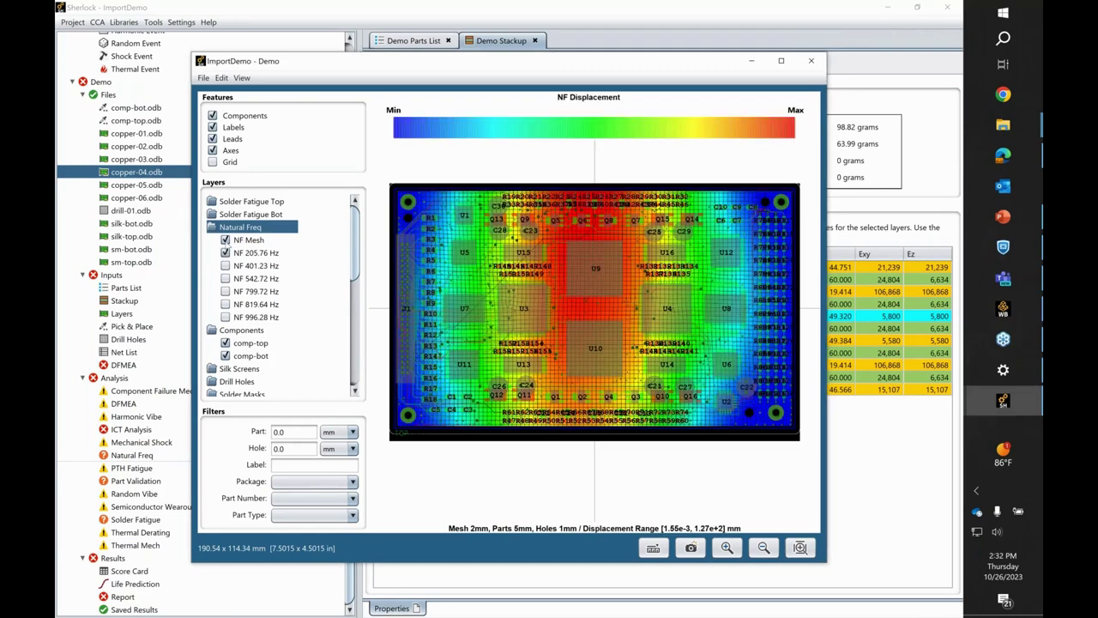
pyautogui.scroll(-1, 291, 293)
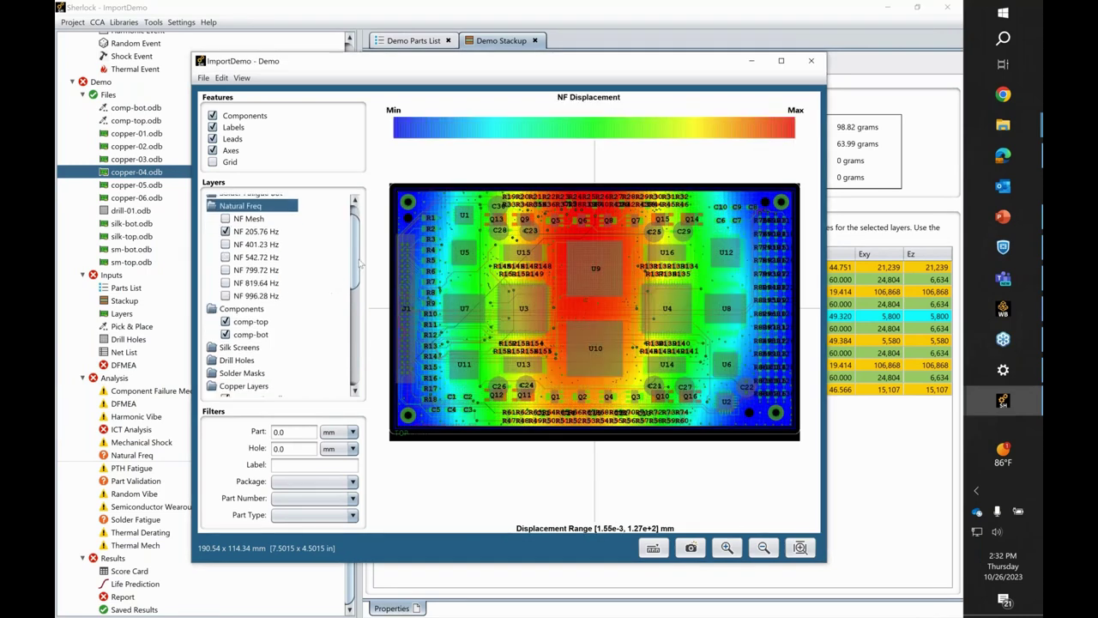
# Browse the layer list, toggle the NF 401.23 Hz layer on and off, and leave all Natural Freq layers hidden.
pyautogui.moveTo(357, 265); pyautogui.dragTo(348, 294)
pyautogui.scroll(3, 349, 283)
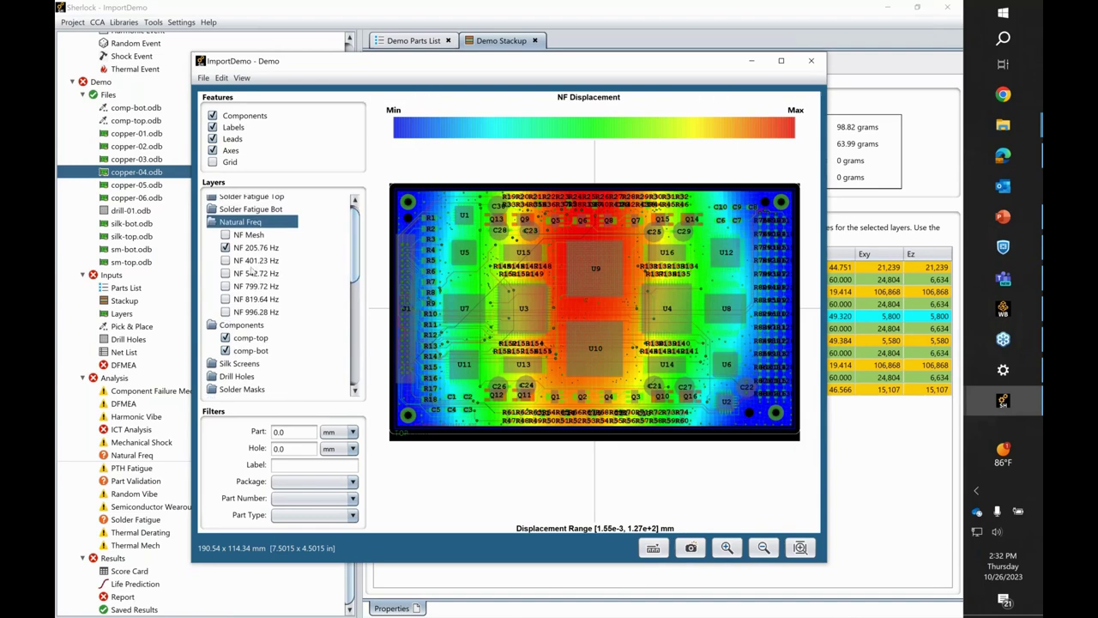
pyautogui.click(248, 259)
pyautogui.click(248, 259)
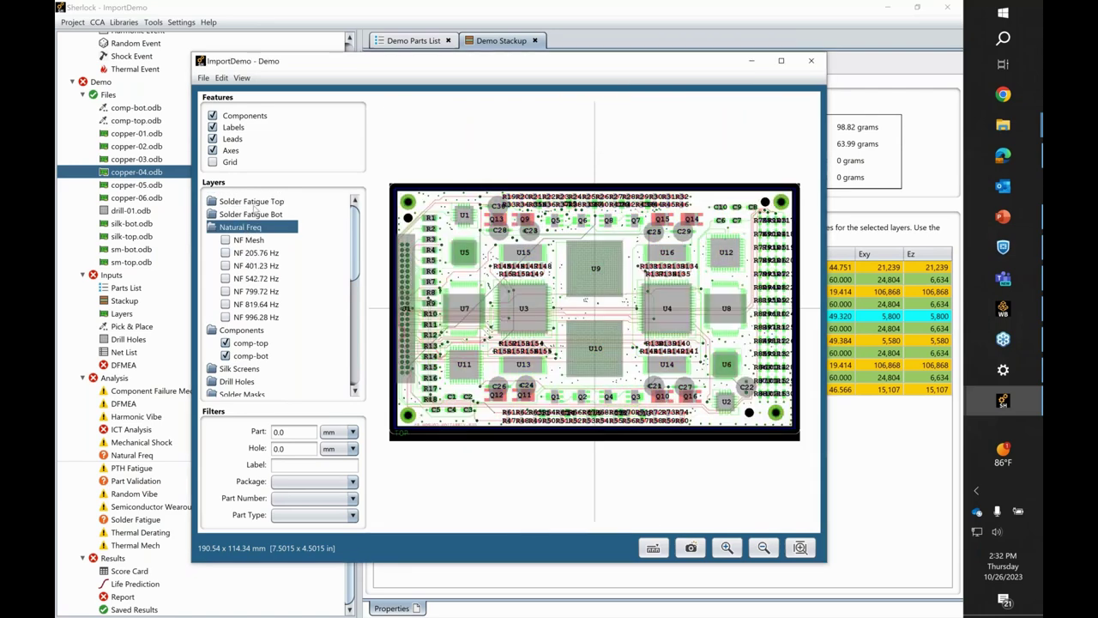
# Highlight the Solder Fatigue Top parts scoring less than 7, with the comp-top and comp-bot component layers hidden.
pyautogui.click(255, 204)
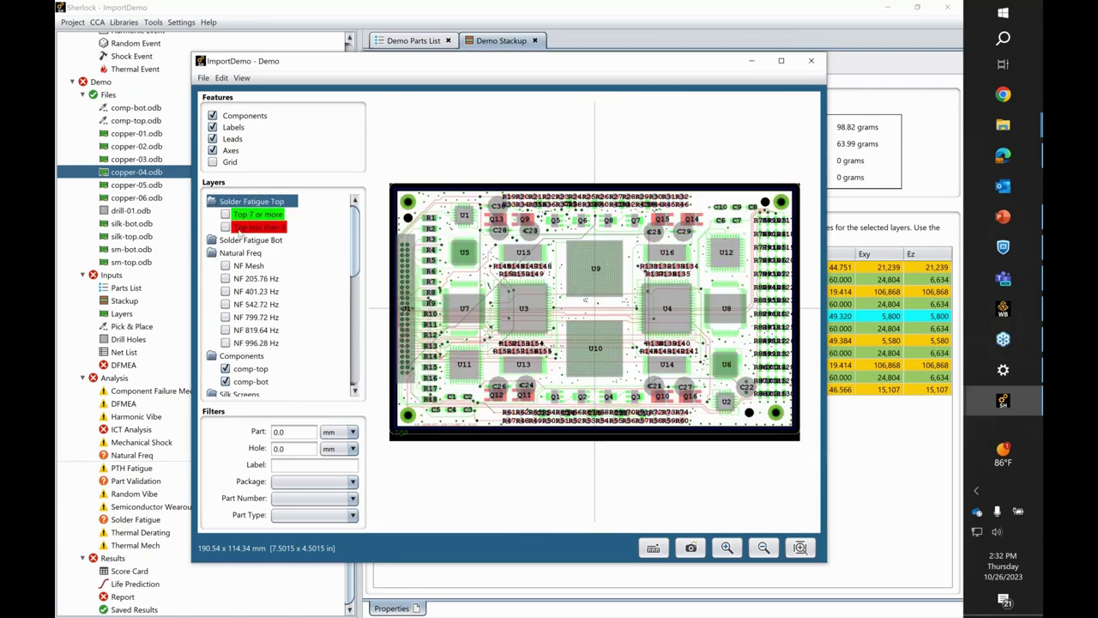
pyautogui.click(242, 229)
pyautogui.scroll(-1, 237, 295)
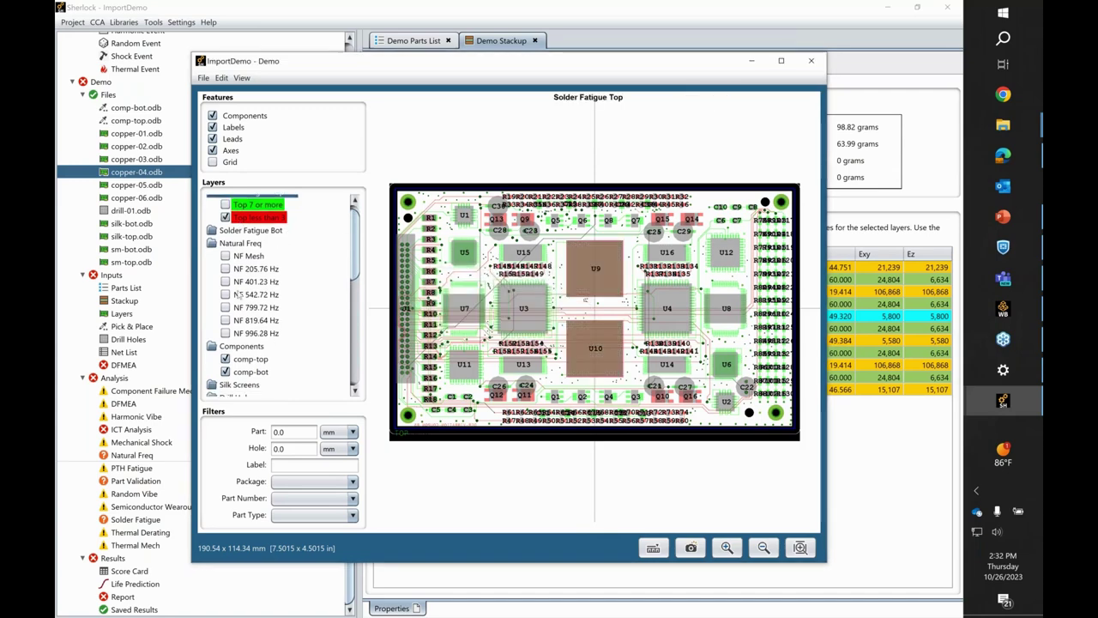
pyautogui.scroll(1, 249, 212)
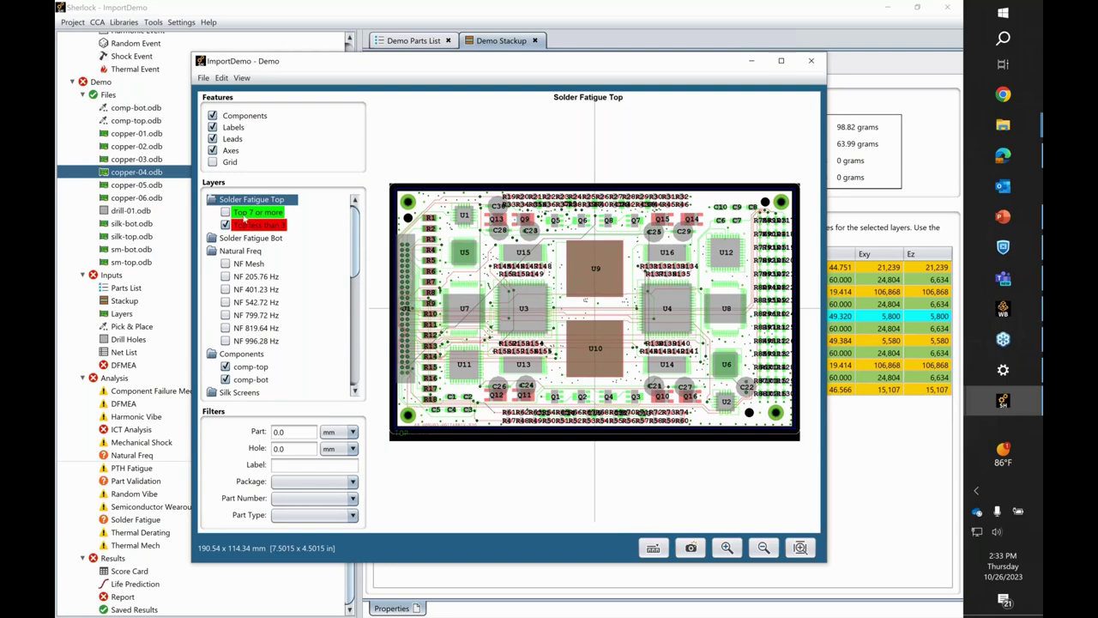
pyautogui.scroll(-1, 237, 313)
pyautogui.click(225, 357)
pyautogui.click(226, 368)
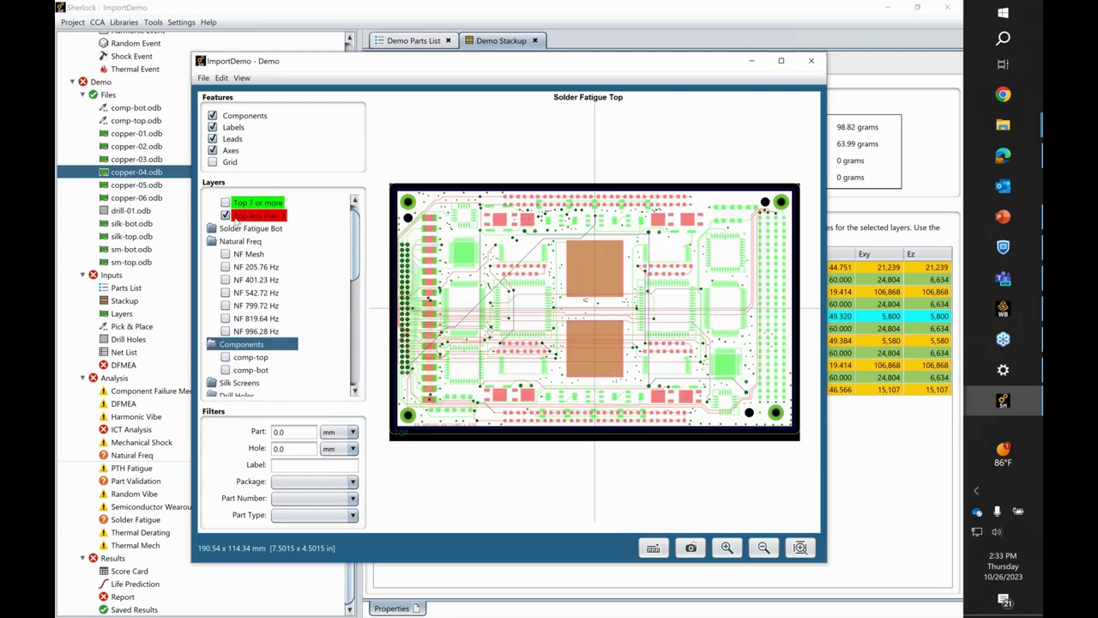
pyautogui.click(230, 216)
pyautogui.click(227, 215)
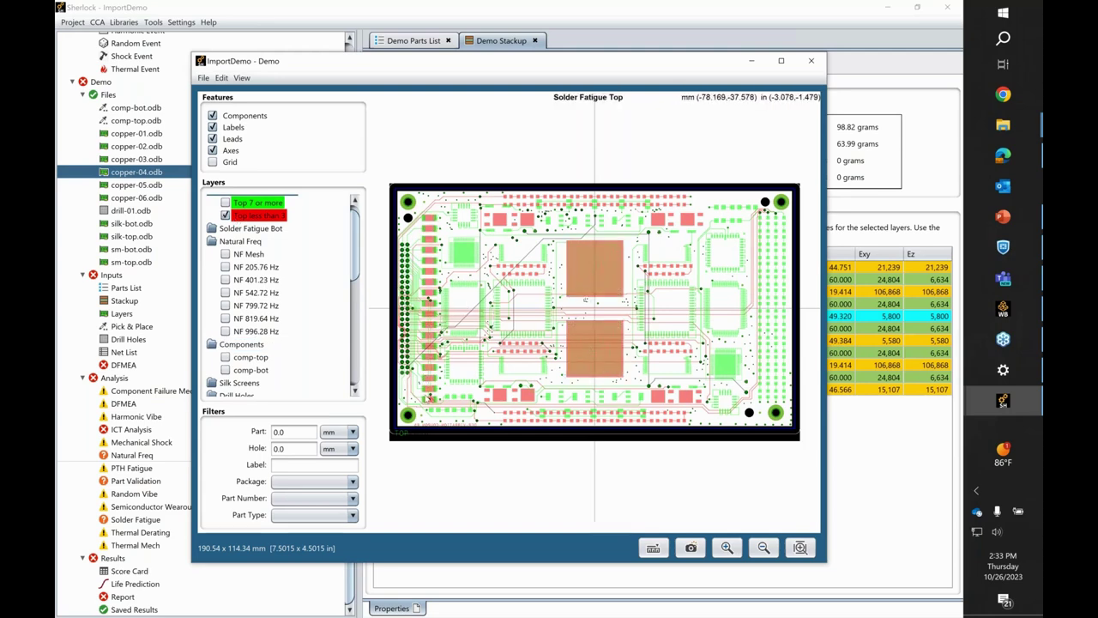
# Compare the Solder Fatigue Bot 7 or more layer with the Top less than 7 layer, and close the viewer and Sherlock.
pyautogui.doubleClick(256, 228)
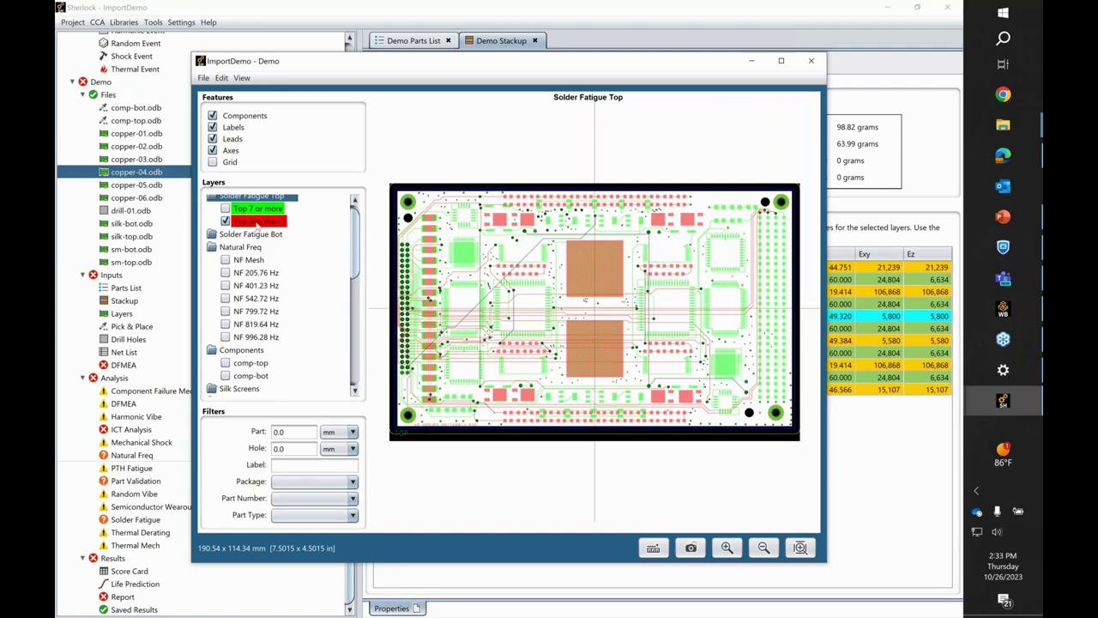
pyautogui.click(248, 247)
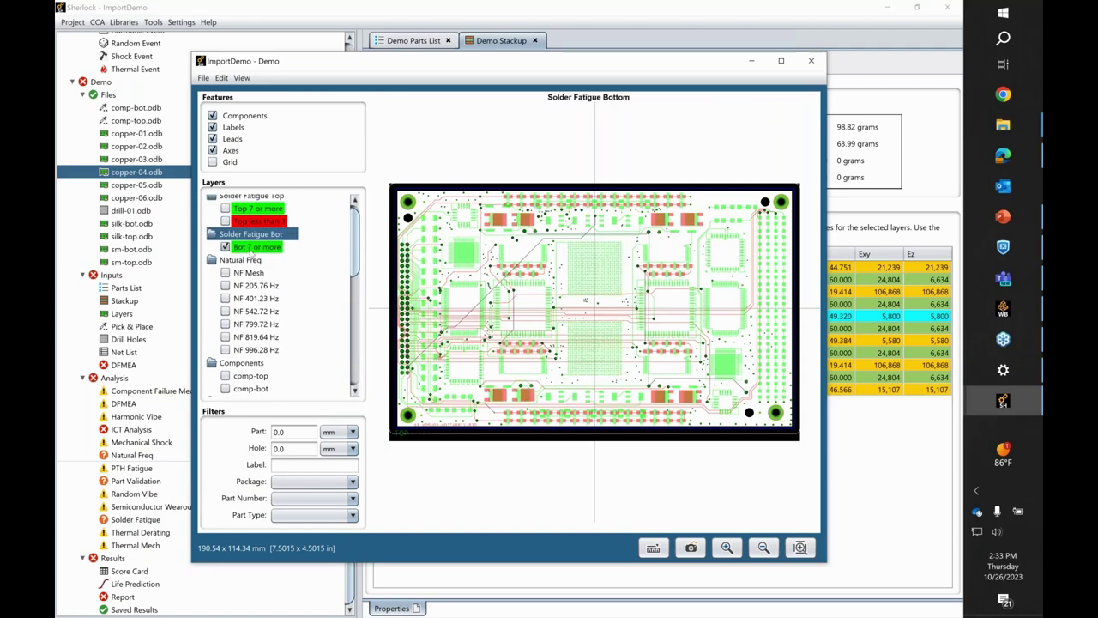
pyautogui.click(258, 222)
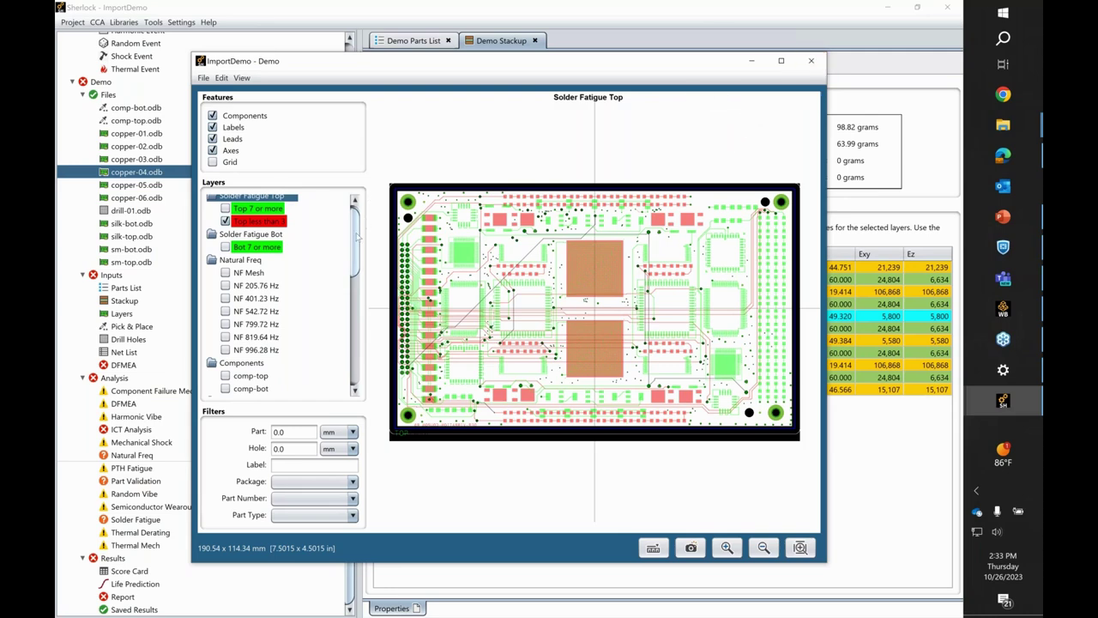
pyautogui.scroll(1, 358, 238)
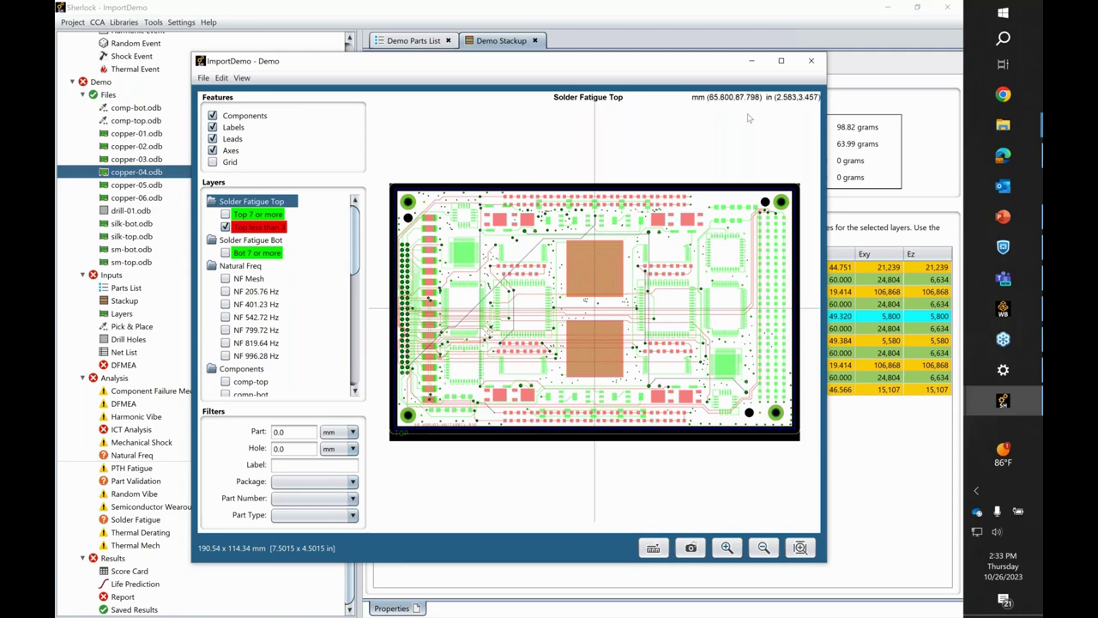
pyautogui.click(811, 62)
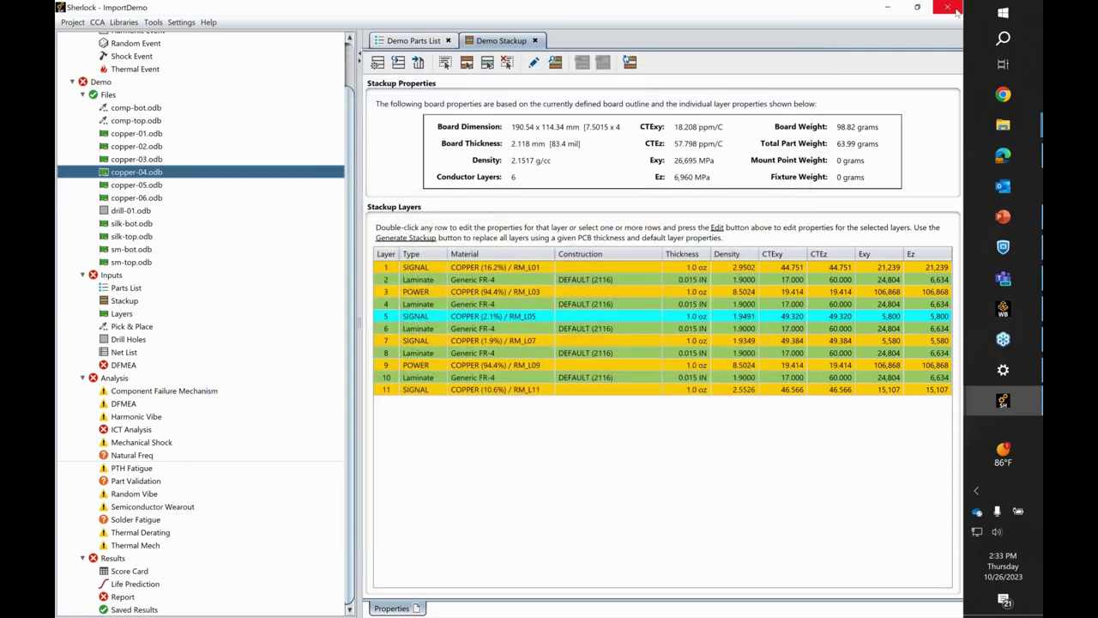
pyautogui.click(949, 8)
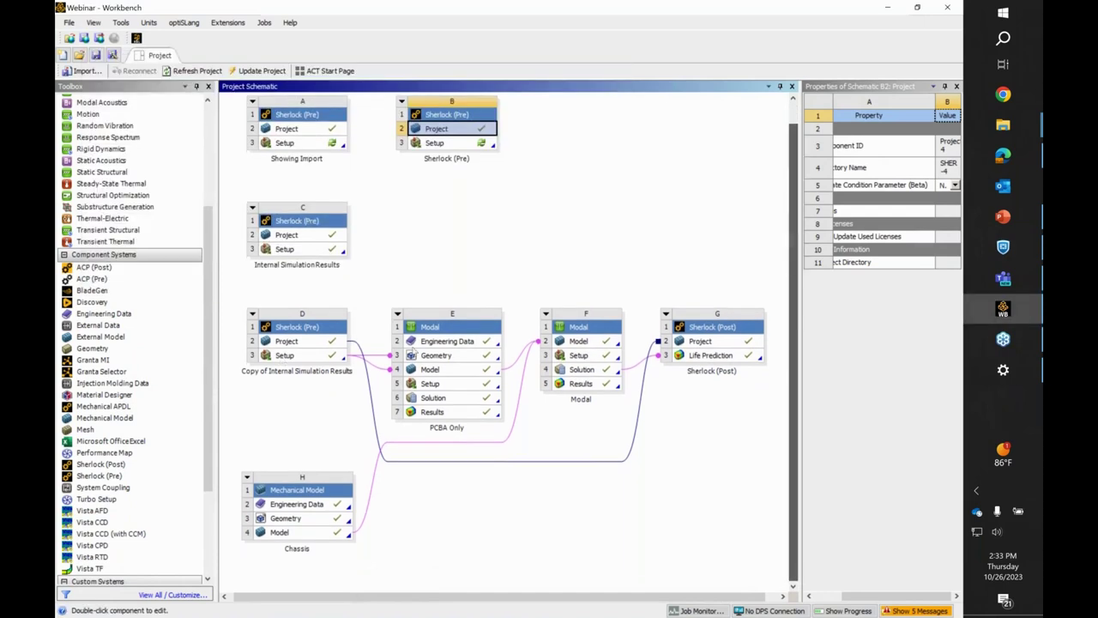
# In the Workbench project schematic, trace the links from the Sherlock project, the Chassis model and the PCBA Only model into the Modal system.
pyautogui.click(288, 344)
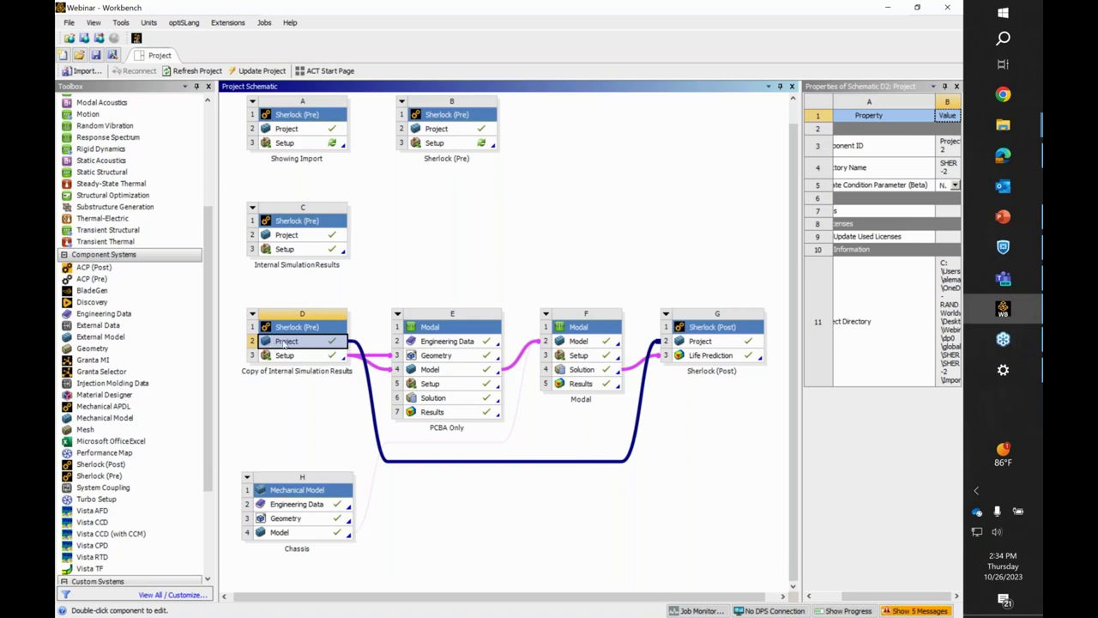
pyautogui.click(283, 533)
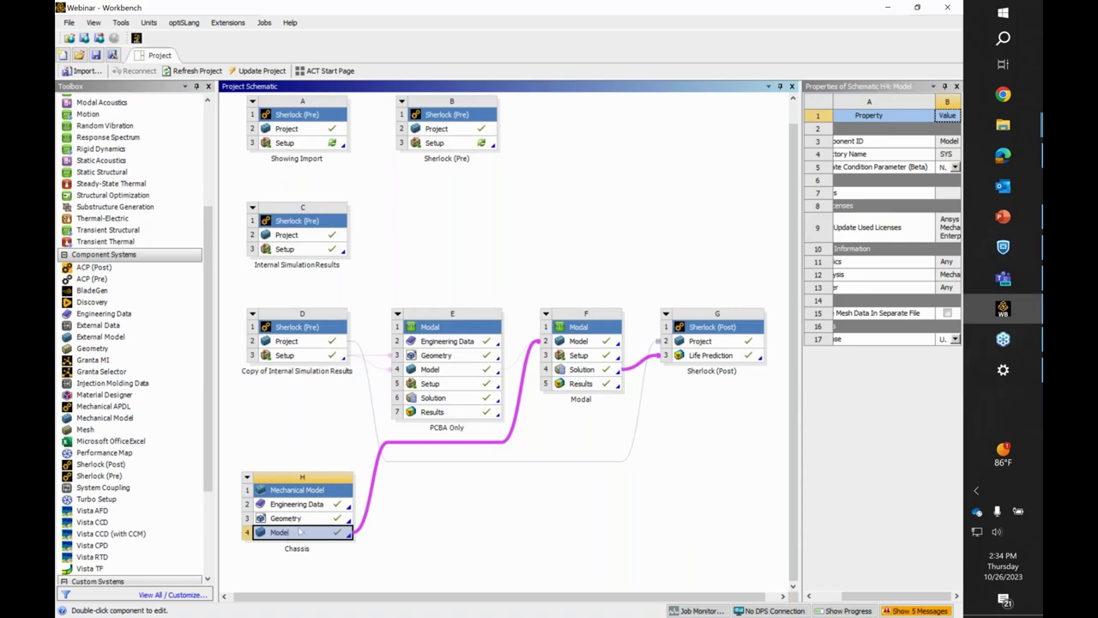
pyautogui.rightClick(296, 538)
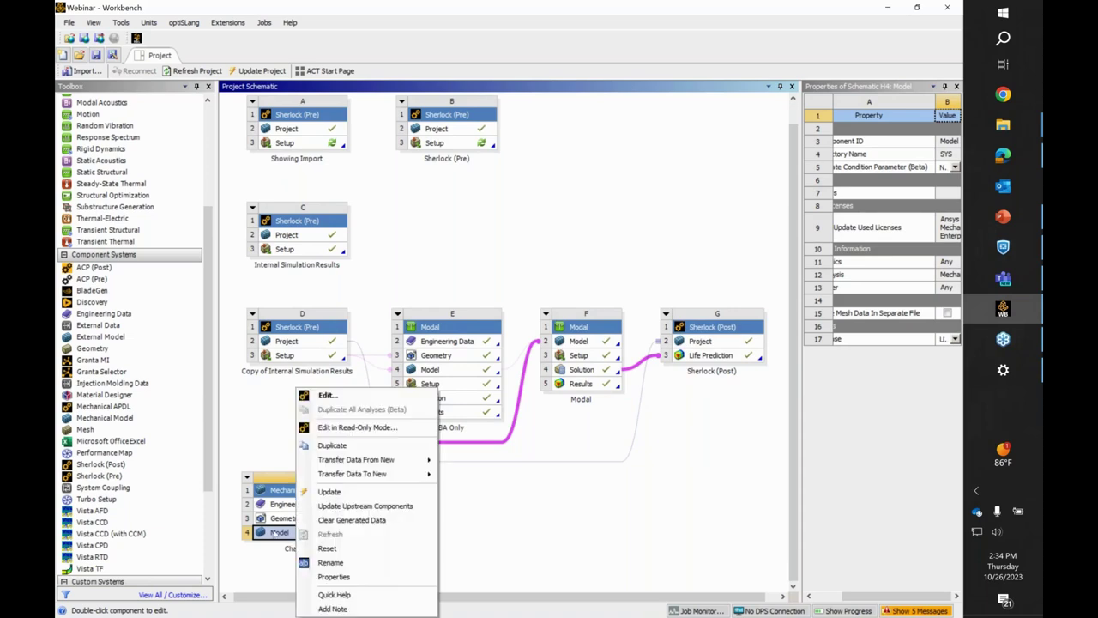
pyautogui.rightClick(273, 518)
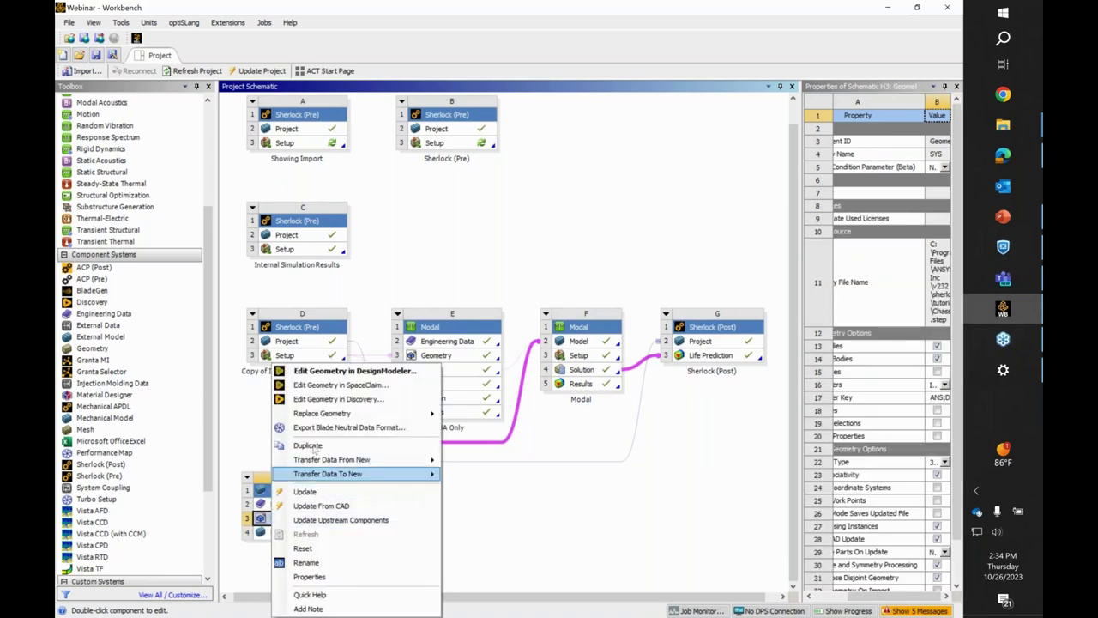
pyautogui.click(526, 527)
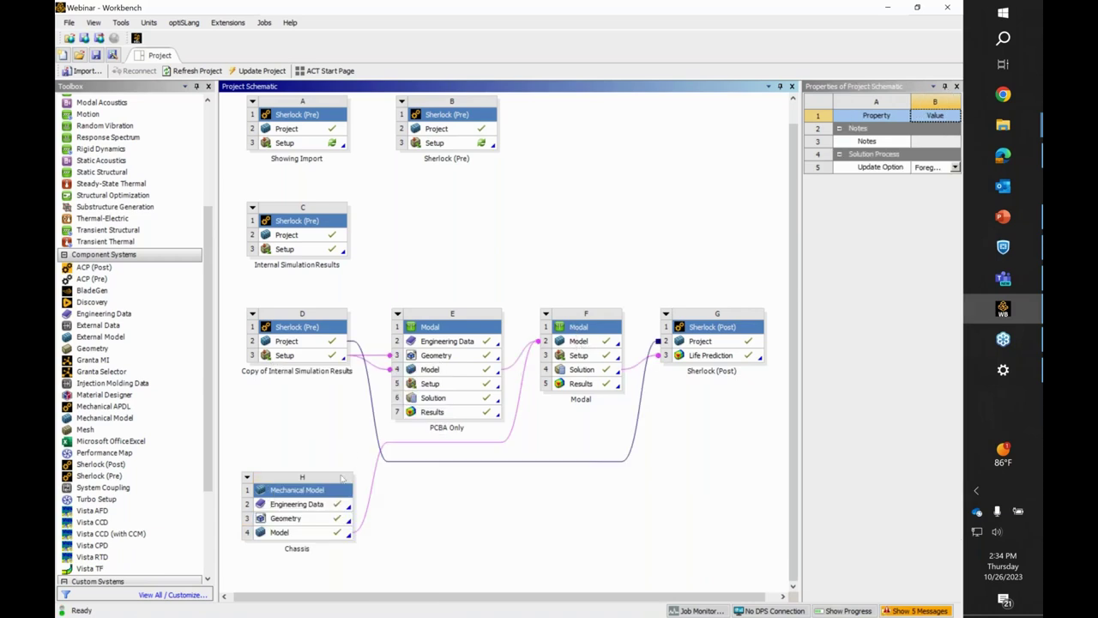
pyautogui.click(366, 505)
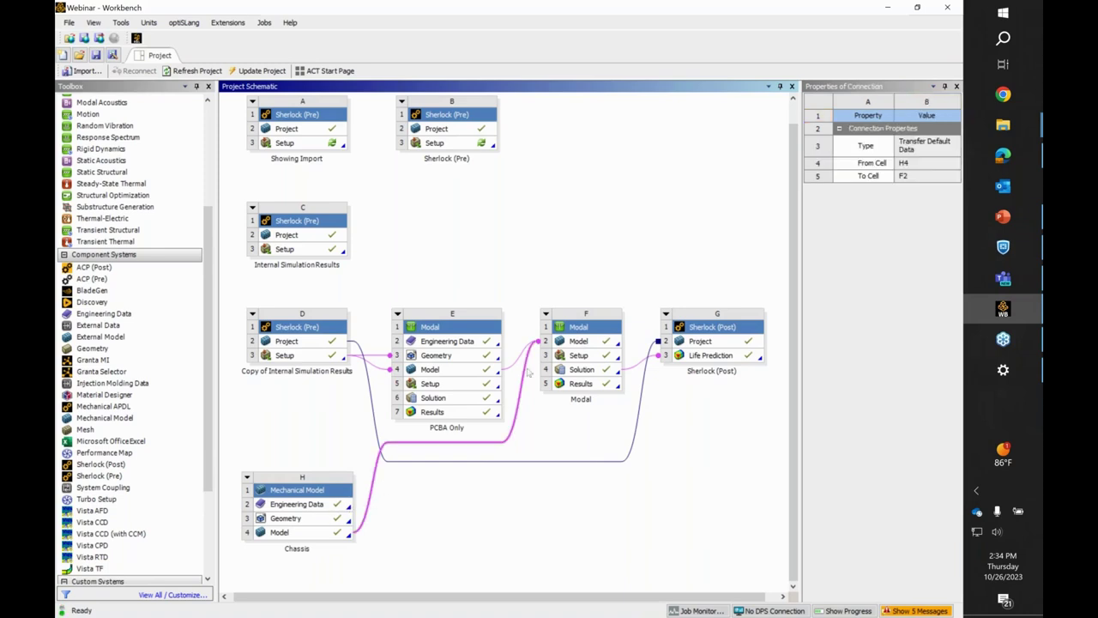
pyautogui.click(515, 367)
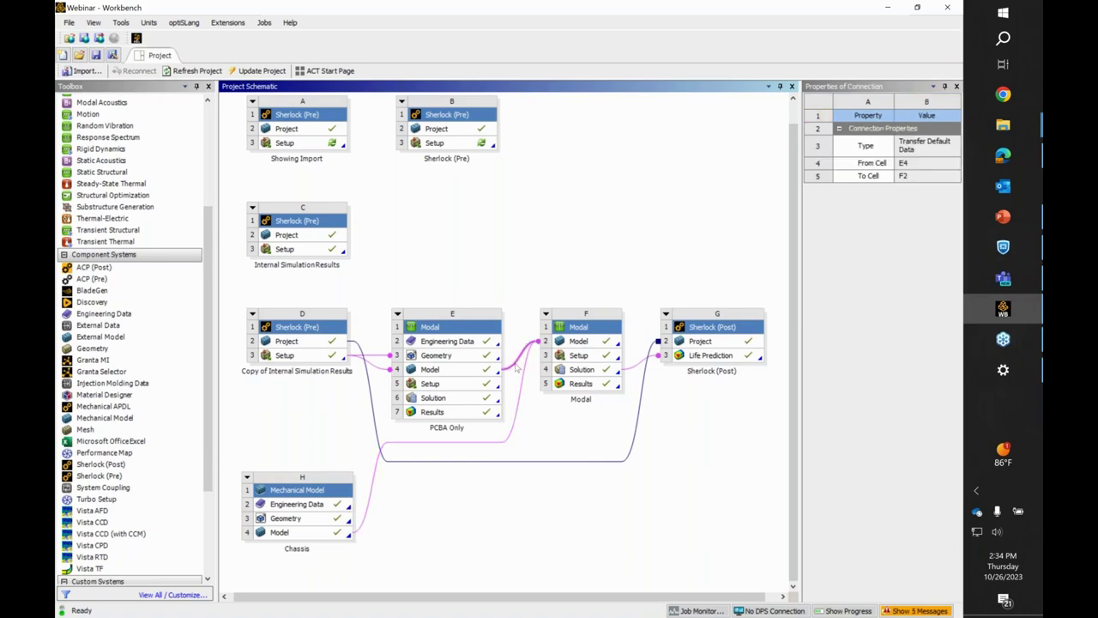
# Open the Modal system's model in Mechanical, show the chassis body, and inspect the enclosure around its connector opening.
pyautogui.doubleClick(579, 341)
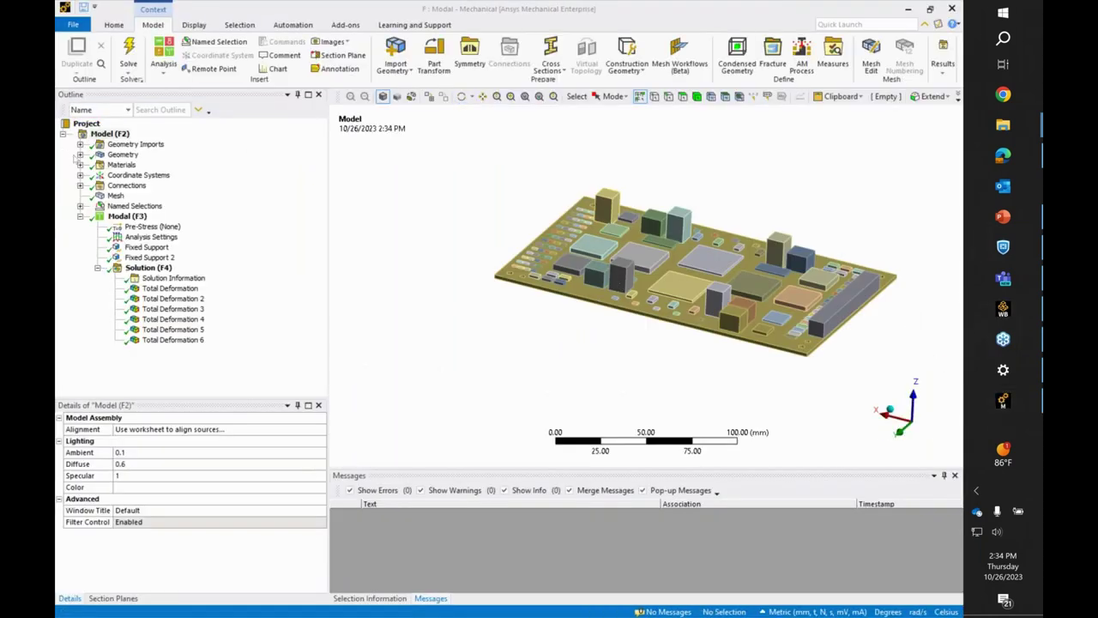
pyautogui.click(80, 154)
pyautogui.click(97, 165)
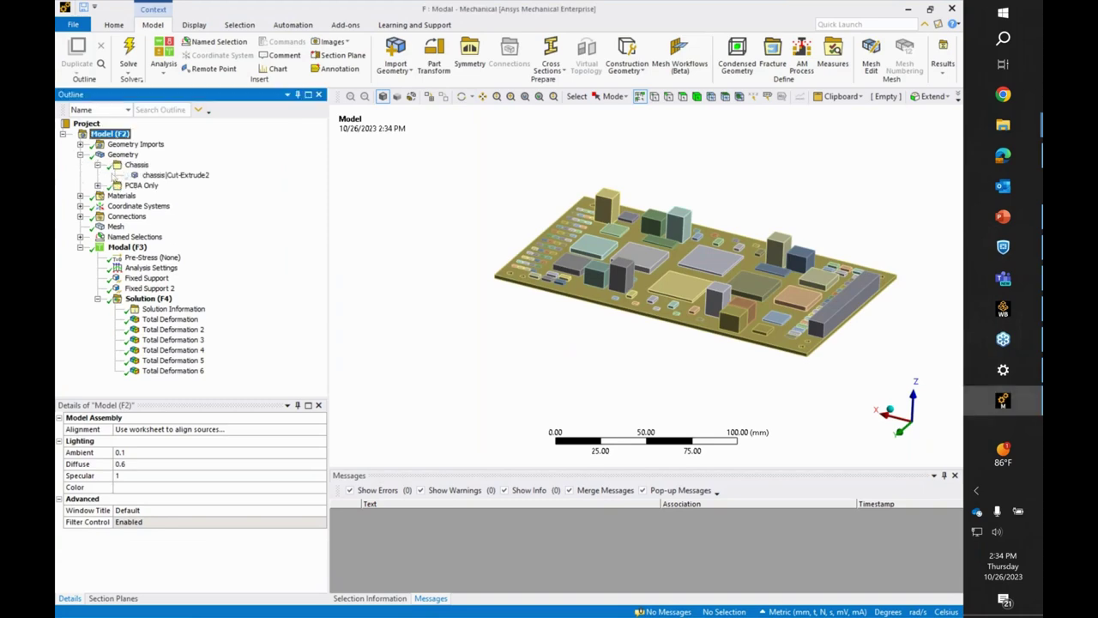
pyautogui.click(132, 175)
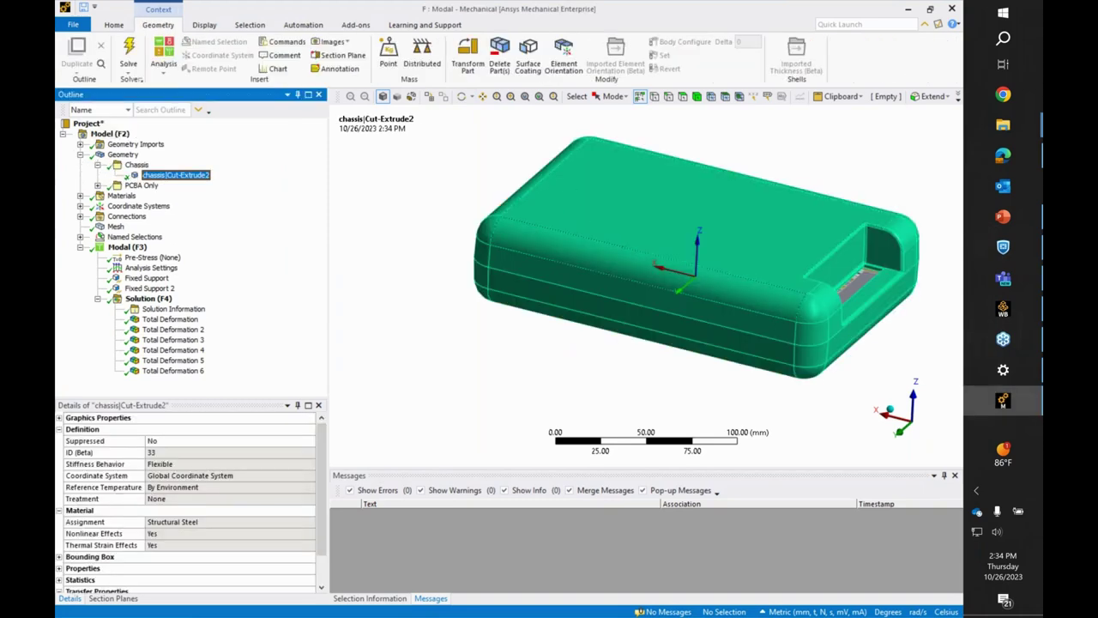
pyautogui.moveTo(581, 213)
pyautogui.mouseDown()
pyautogui.moveTo(568, 241)
pyautogui.moveTo(575, 224)
pyautogui.moveTo(509, 213)
pyautogui.moveTo(515, 231)
pyautogui.moveTo(481, 263)
pyautogui.moveTo(571, 326)
pyautogui.moveTo(494, 446)
pyautogui.mouseUp()
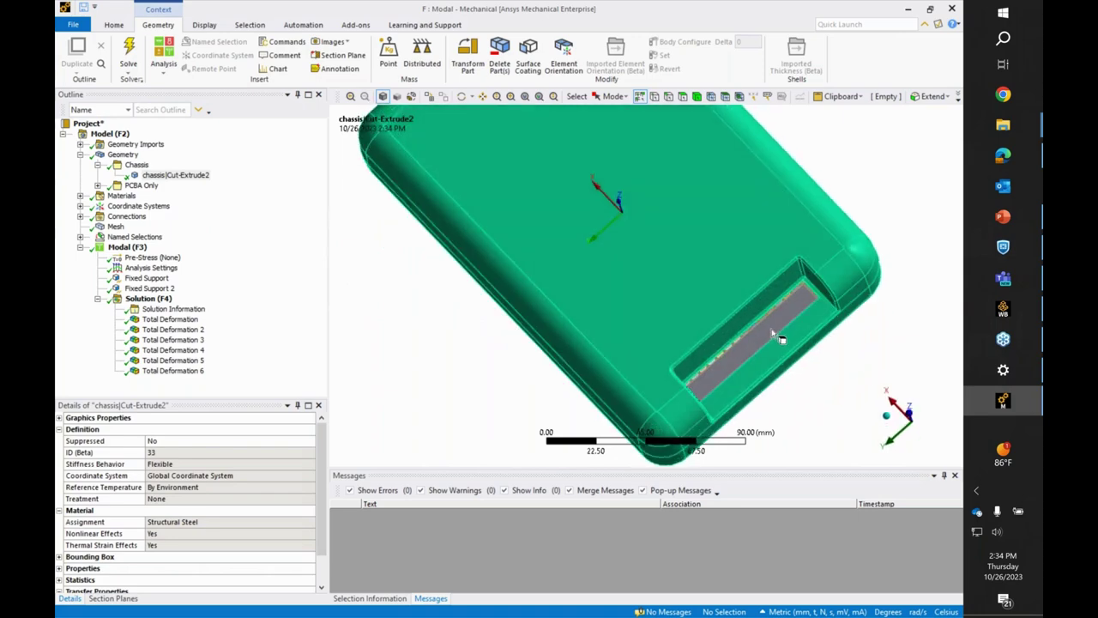
pyautogui.moveTo(772, 335); pyautogui.dragTo(795, 339)
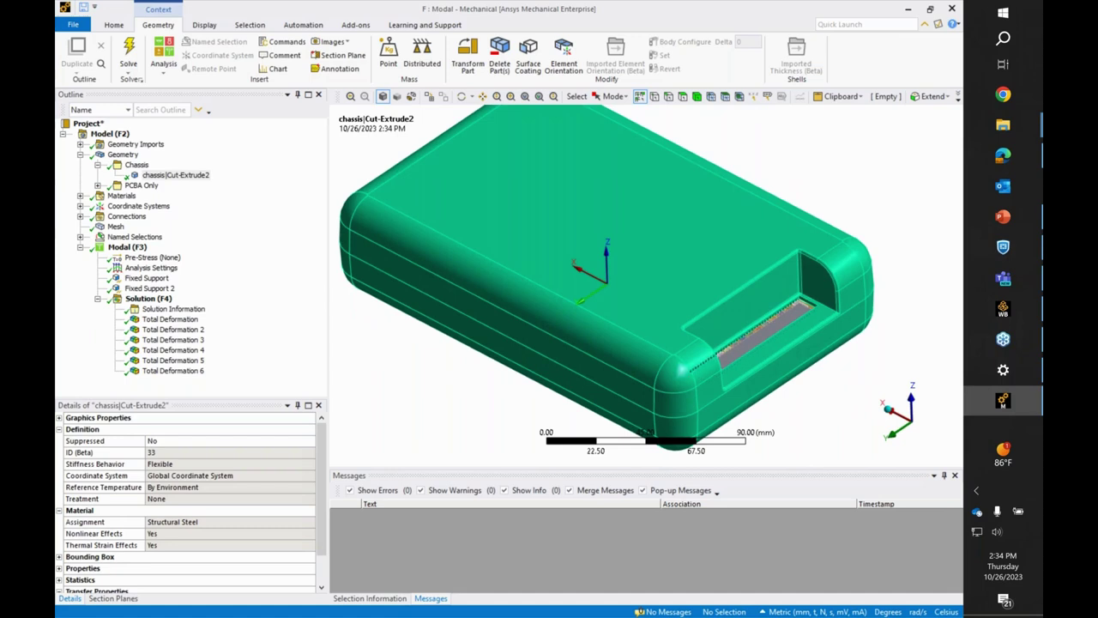
pyautogui.scroll(-1, 697, 292)
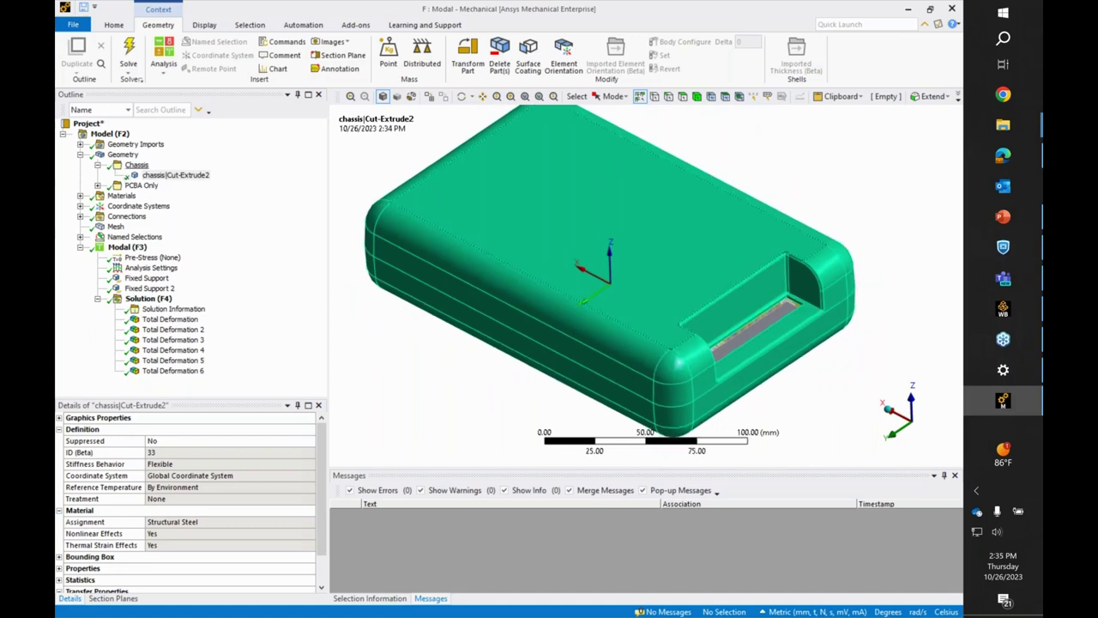
# Check the source of the Chassis group, and hide the chassis body to view the circuit board assembly inside.
pyautogui.click(97, 166)
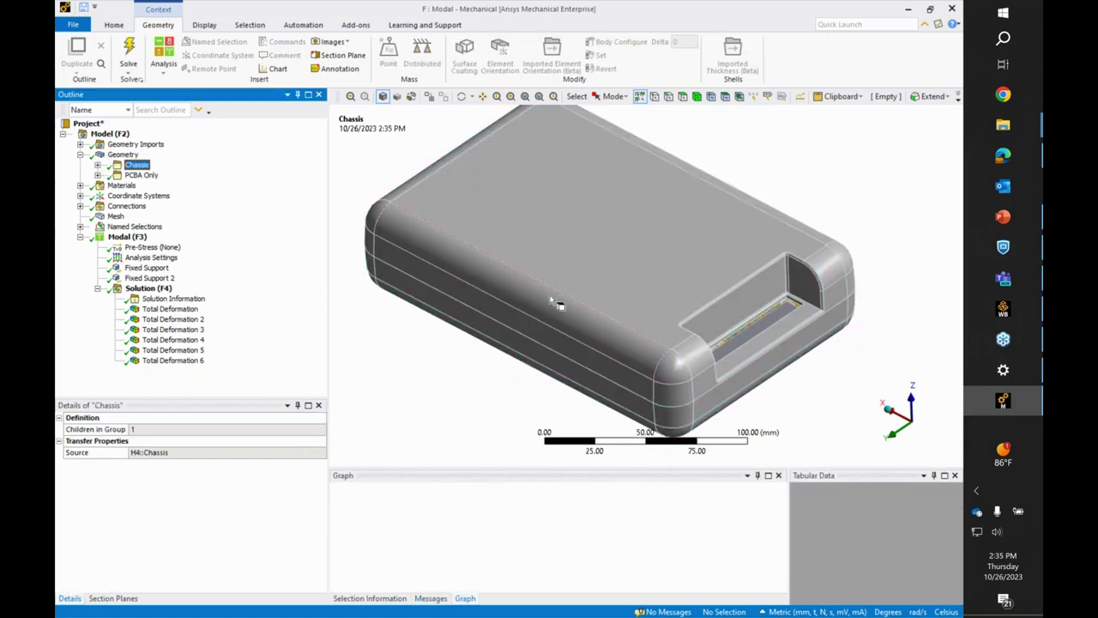
pyautogui.moveTo(553, 261); pyautogui.dragTo(597, 242)
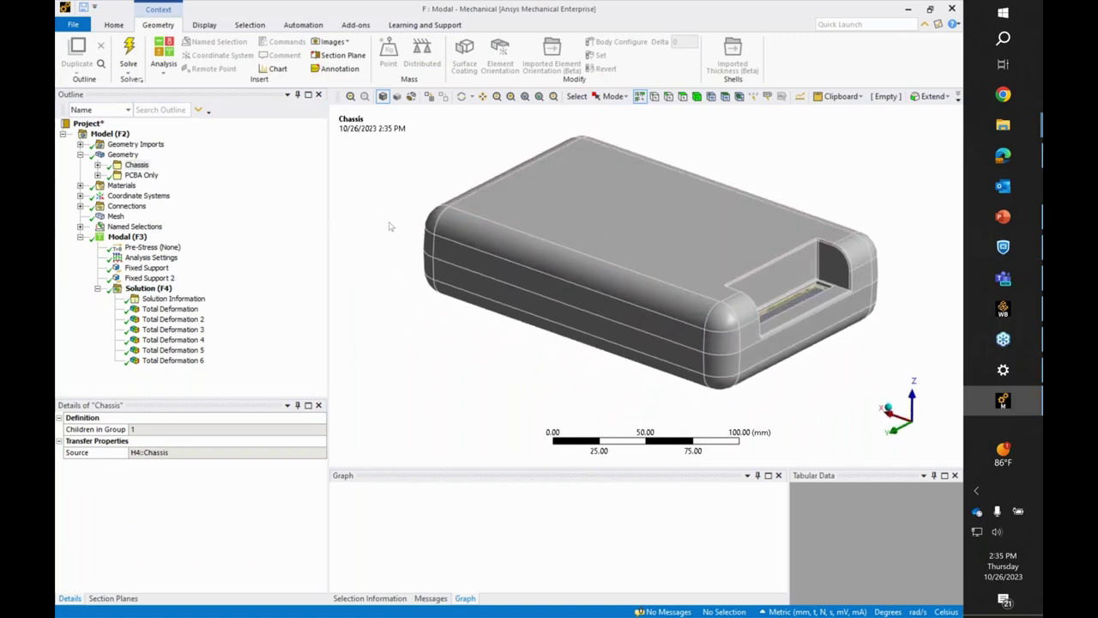
pyautogui.doubleClick(116, 166)
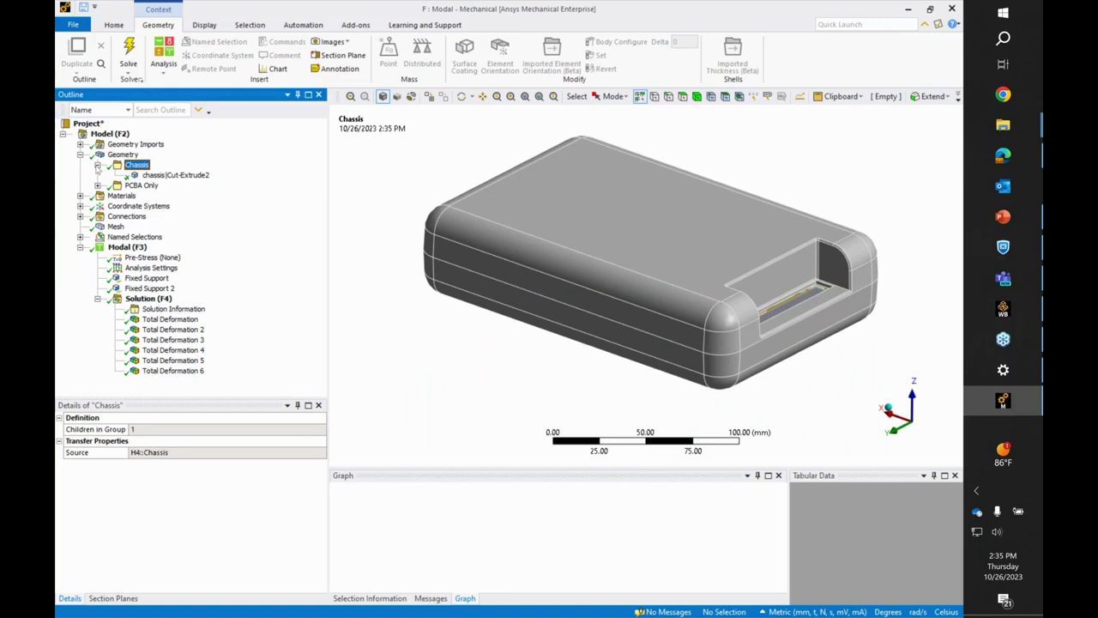
pyautogui.click(137, 176)
pyautogui.press('F9')
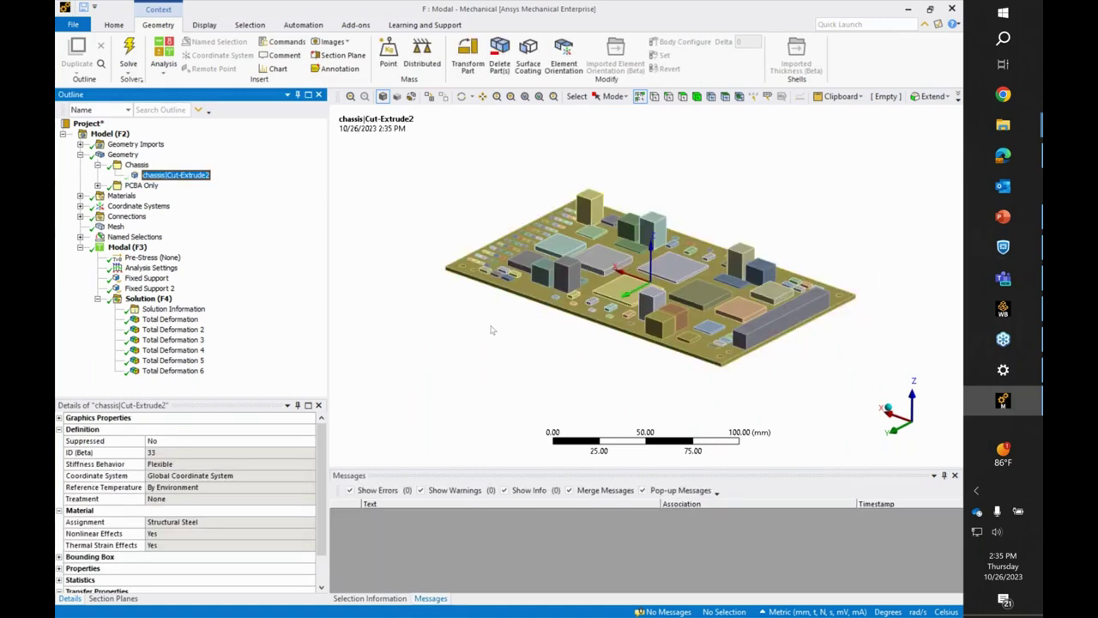
pyautogui.moveTo(492, 324)
pyautogui.mouseDown()
pyautogui.moveTo(517, 303)
pyautogui.moveTo(505, 342)
pyautogui.mouseUp()
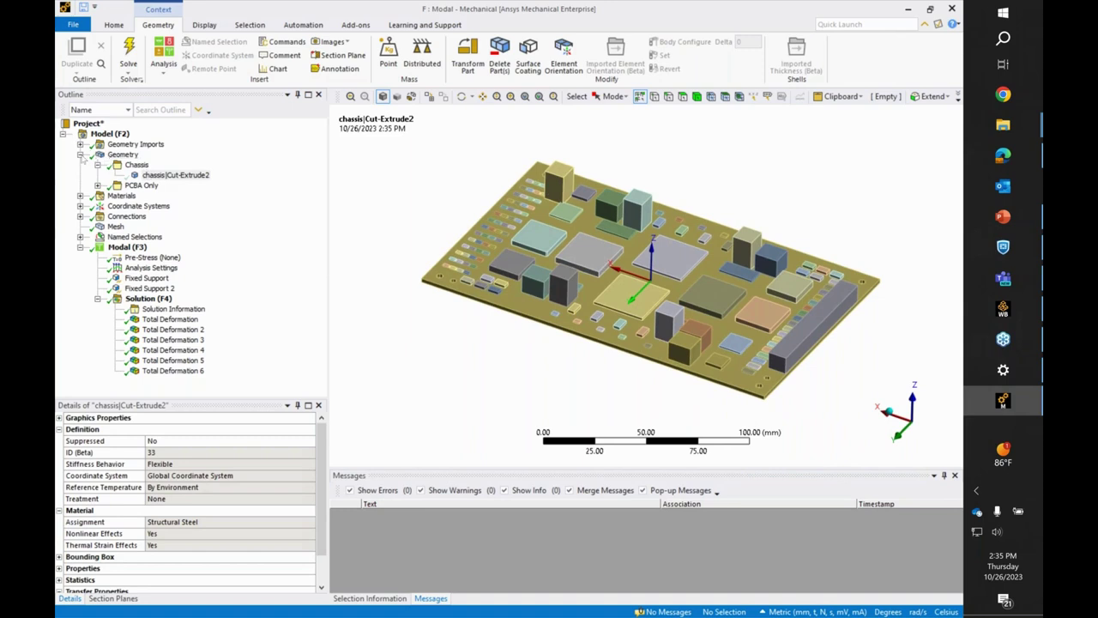
# Review the properties of the model's materials, including Structural Steel, PM0001 and PM0002.
pyautogui.click(80, 195)
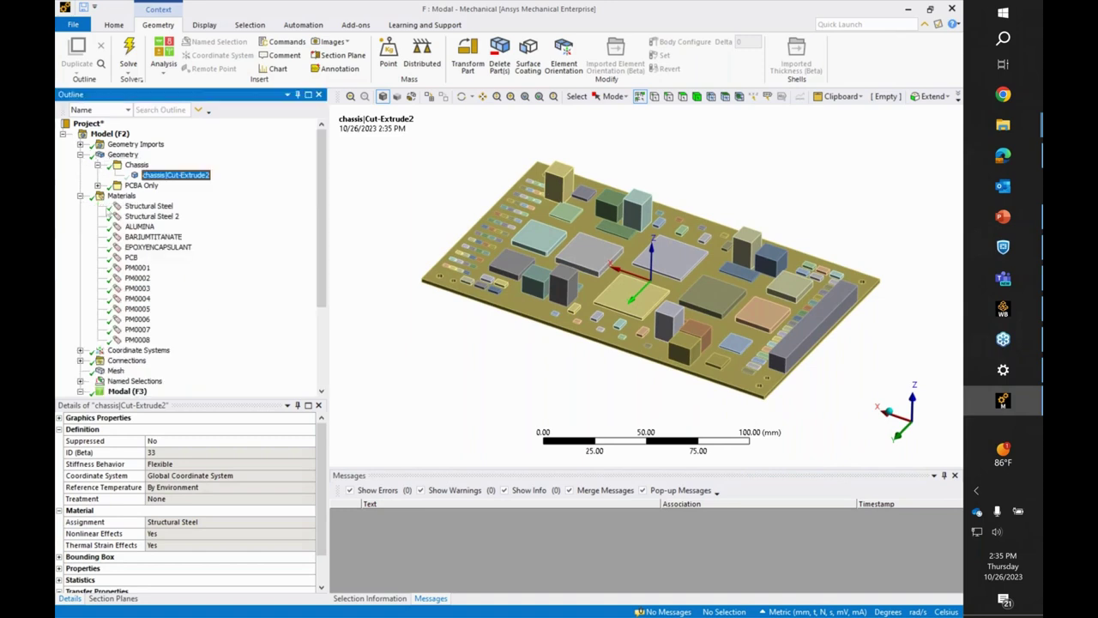
pyautogui.click(137, 267)
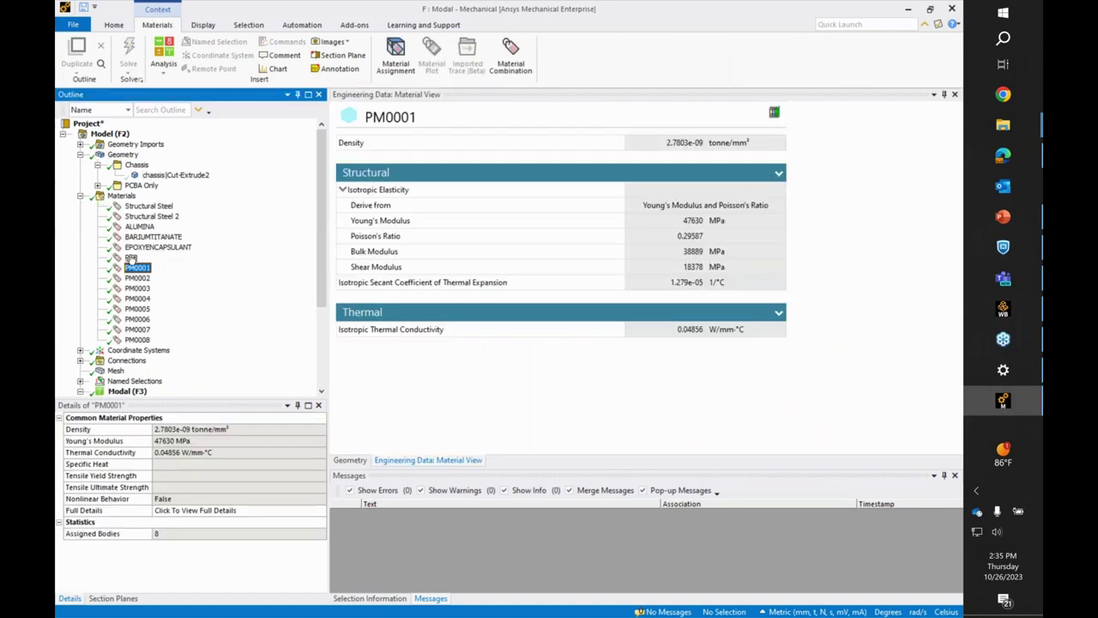
pyautogui.click(141, 207)
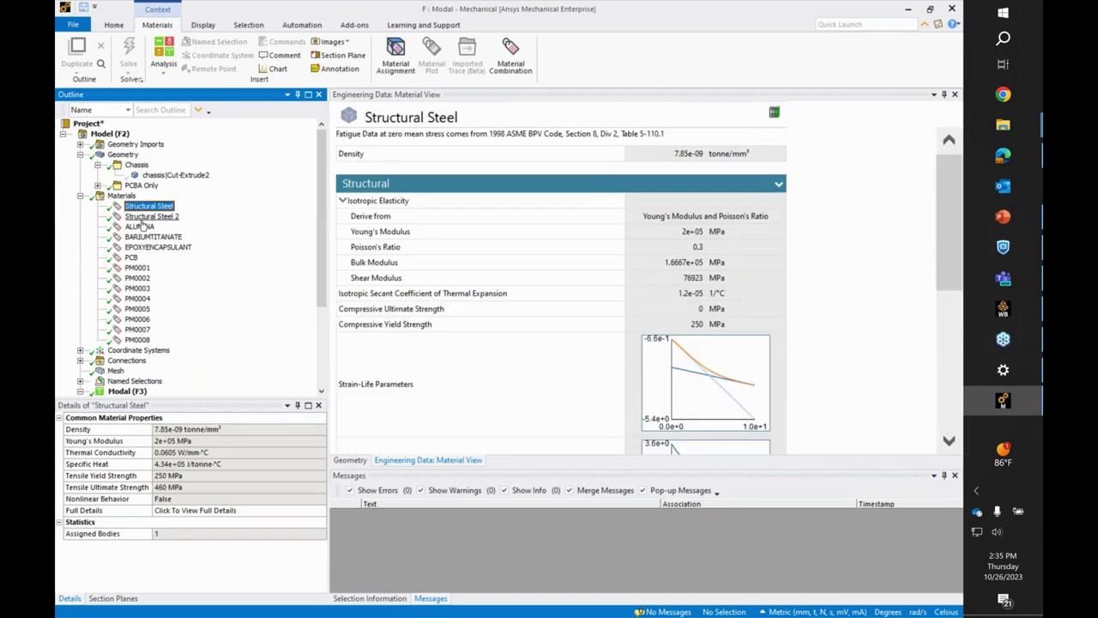
pyautogui.press('Down')
pyautogui.press('Down')
pyautogui.press('Down')
pyautogui.press('Down')
pyautogui.press('Down')
pyautogui.press('Down')
pyautogui.press('Down')
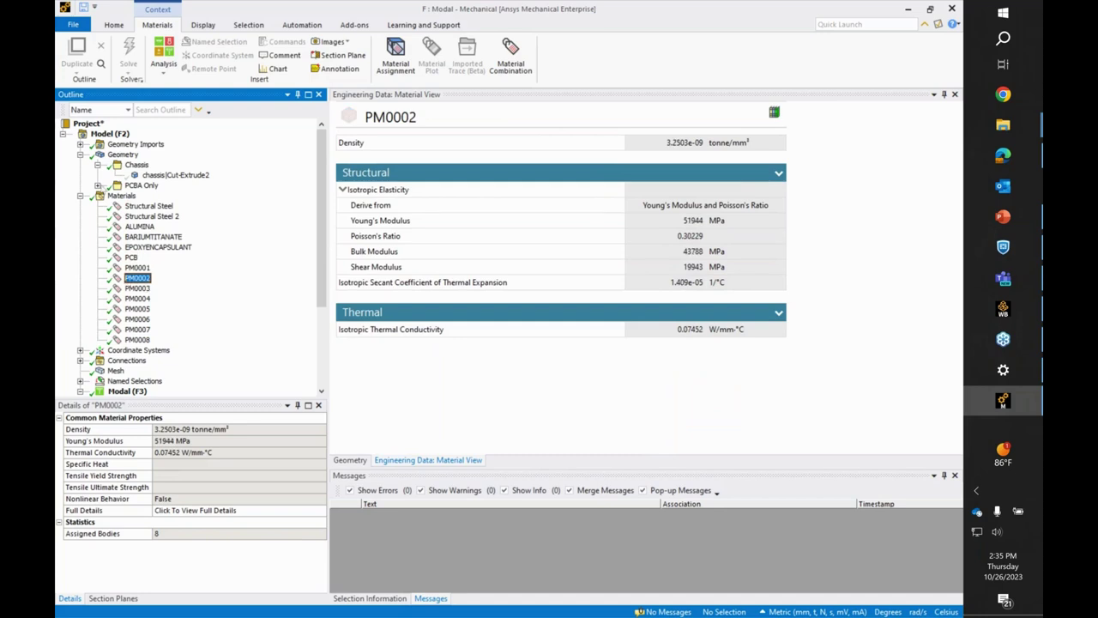
# Return to the board geometry, and examine the mesh on the circuit board and its components.
pyautogui.click(120, 156)
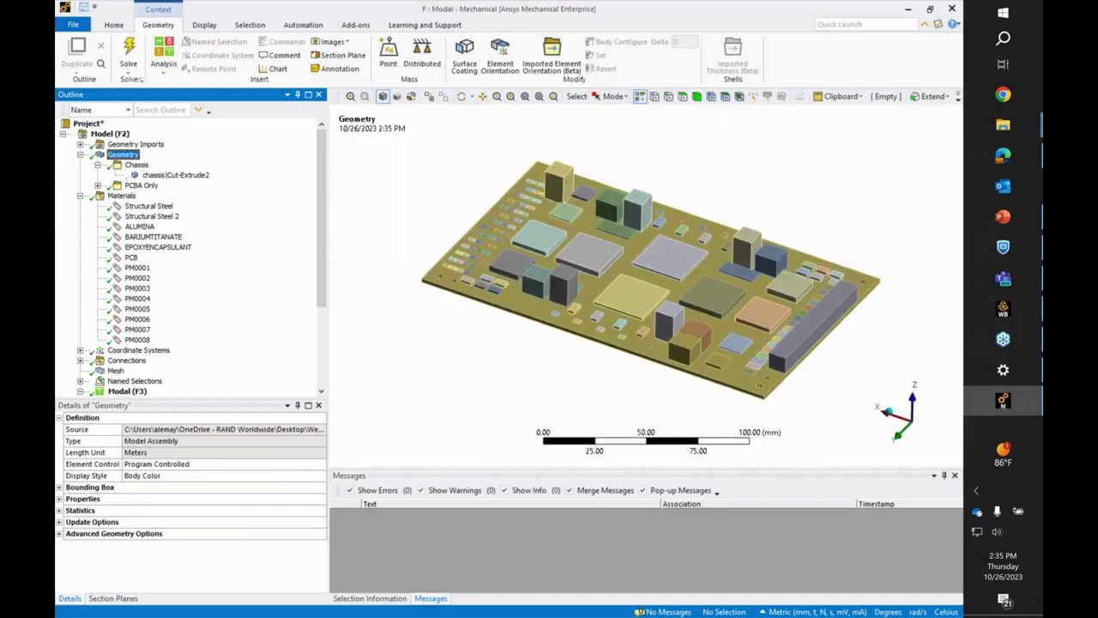
pyautogui.moveTo(502, 340); pyautogui.dragTo(504, 304)
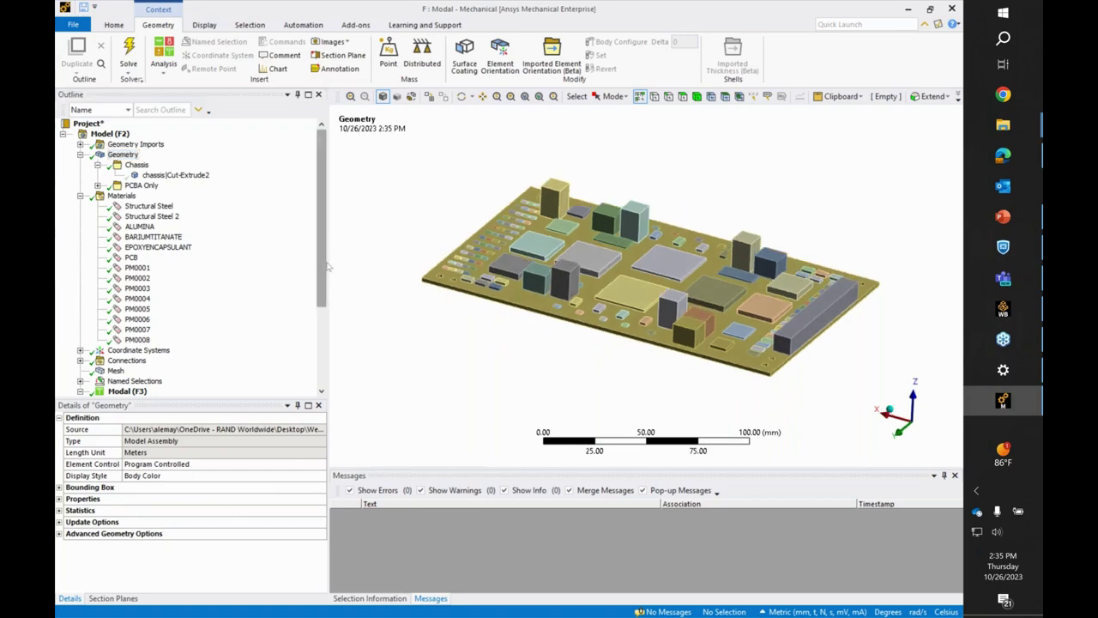
pyautogui.moveTo(323, 250); pyautogui.dragTo(323, 328)
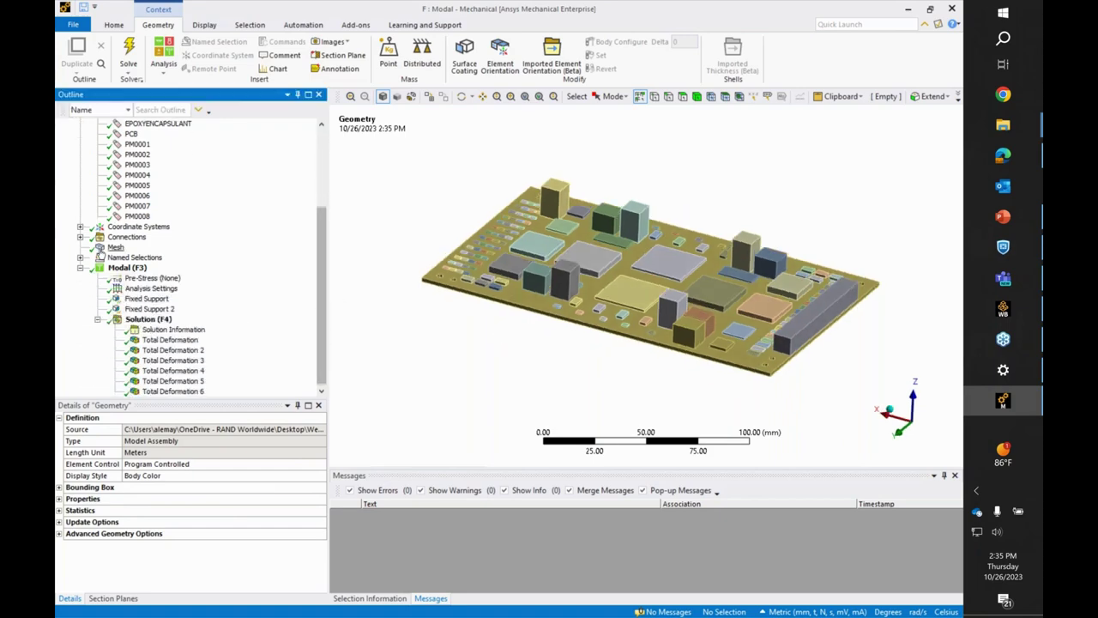
pyautogui.click(101, 248)
pyautogui.scroll(5, 518, 350)
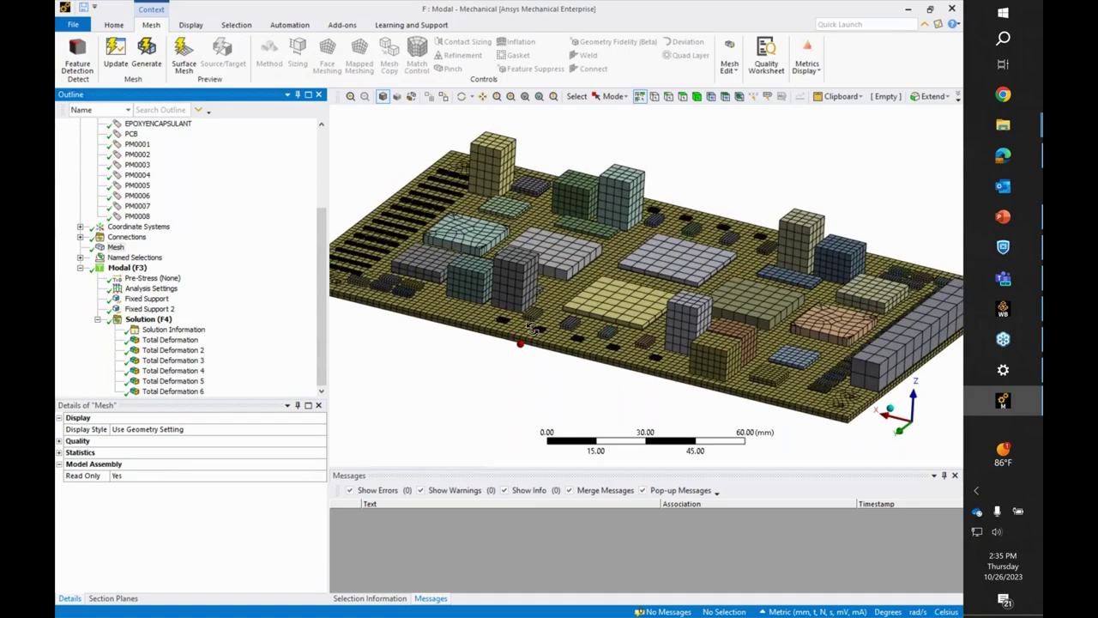
pyautogui.scroll(-5, 518, 350)
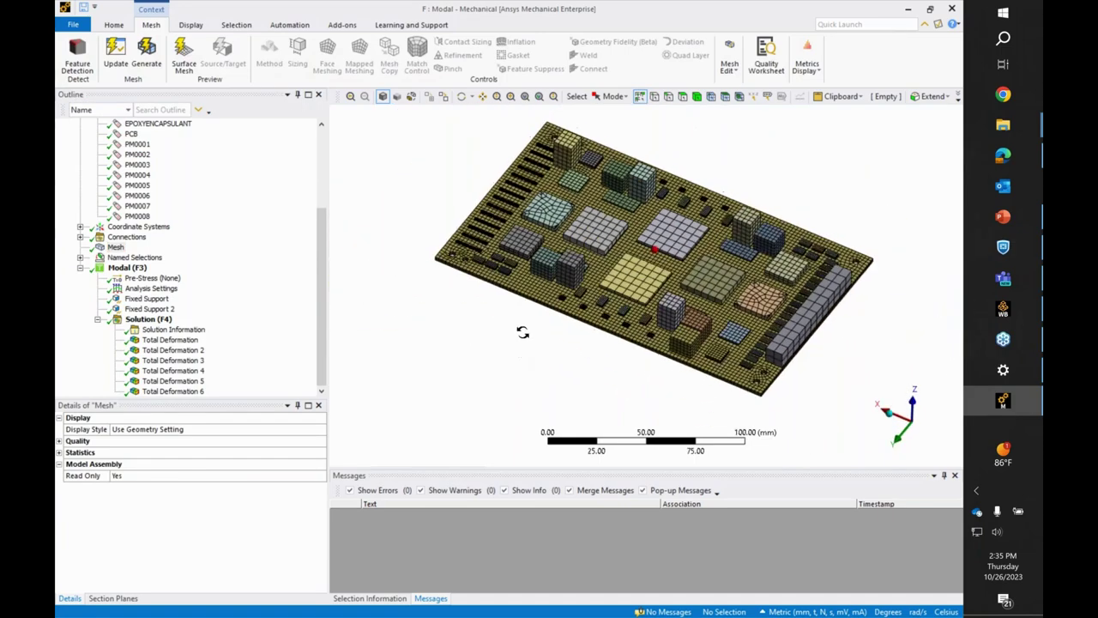
# Show the chassis body again, and inspect the faces on both sides of the enclosure scoped to the first Fixed Support.
pyautogui.click(120, 267)
pyautogui.click(130, 299)
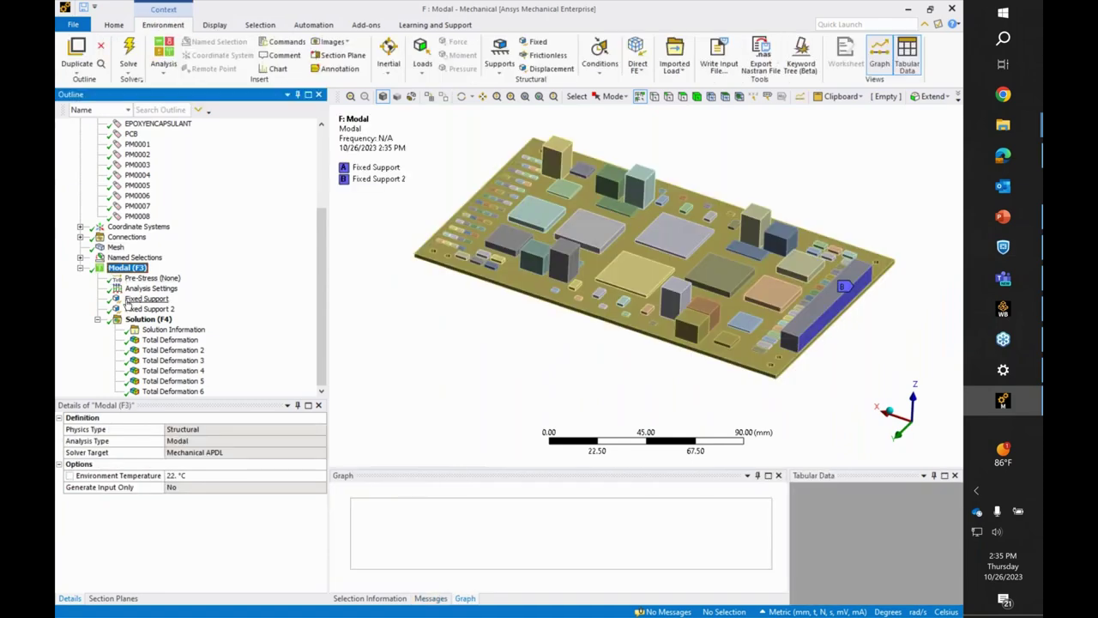
pyautogui.scroll(5, 137, 258)
pyautogui.click(148, 176)
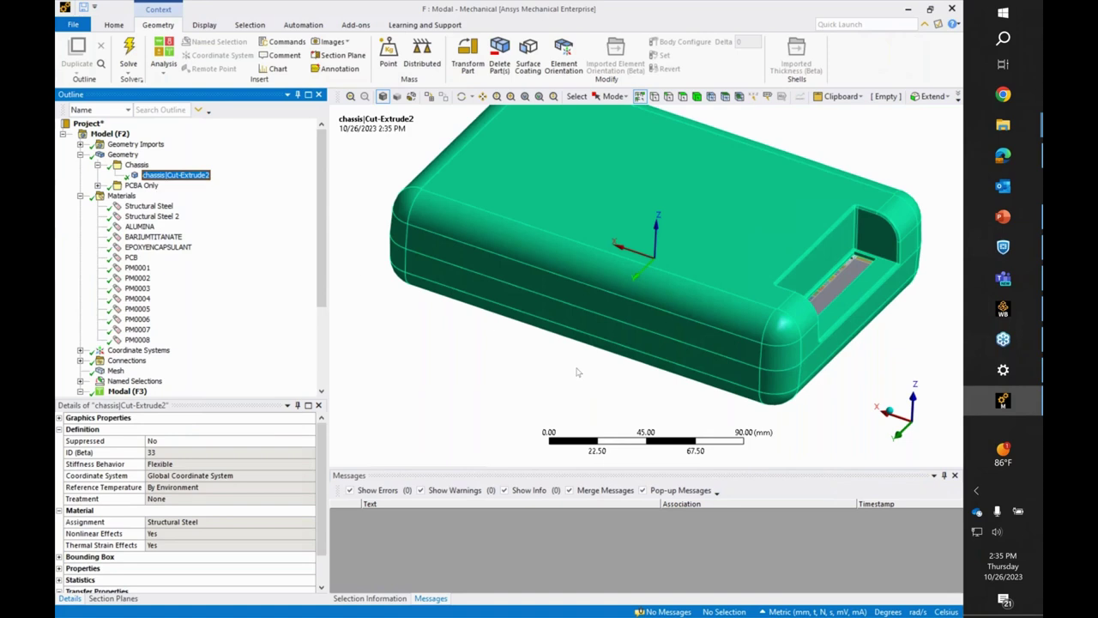
pyautogui.scroll(-3, 578, 372)
pyautogui.scroll(-4, 148, 291)
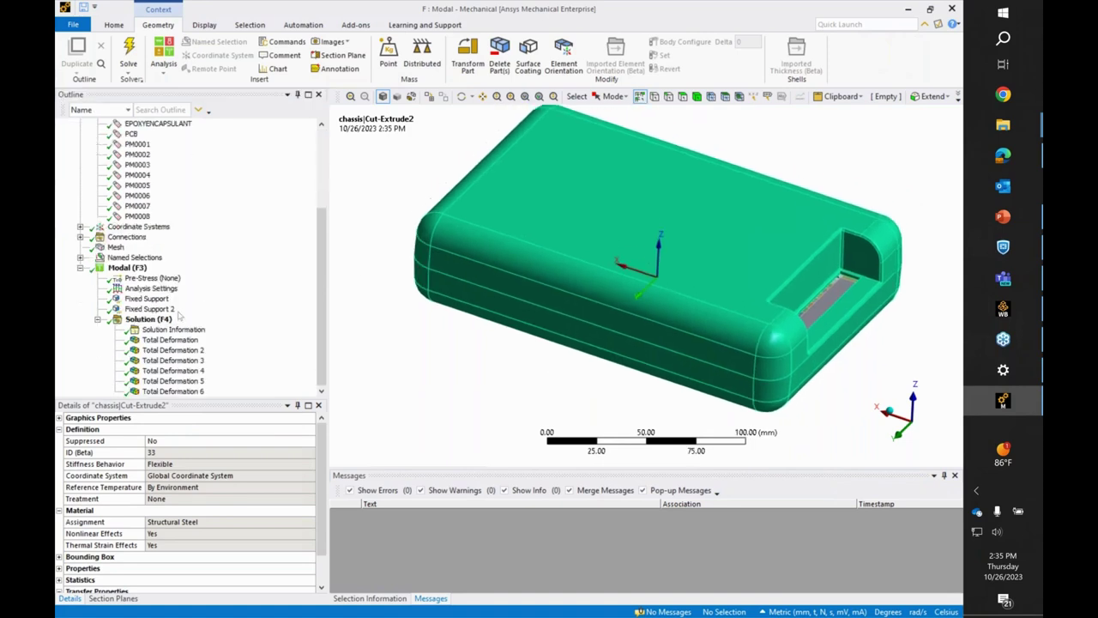
pyautogui.click(147, 299)
pyautogui.moveTo(503, 331); pyautogui.dragTo(503, 252)
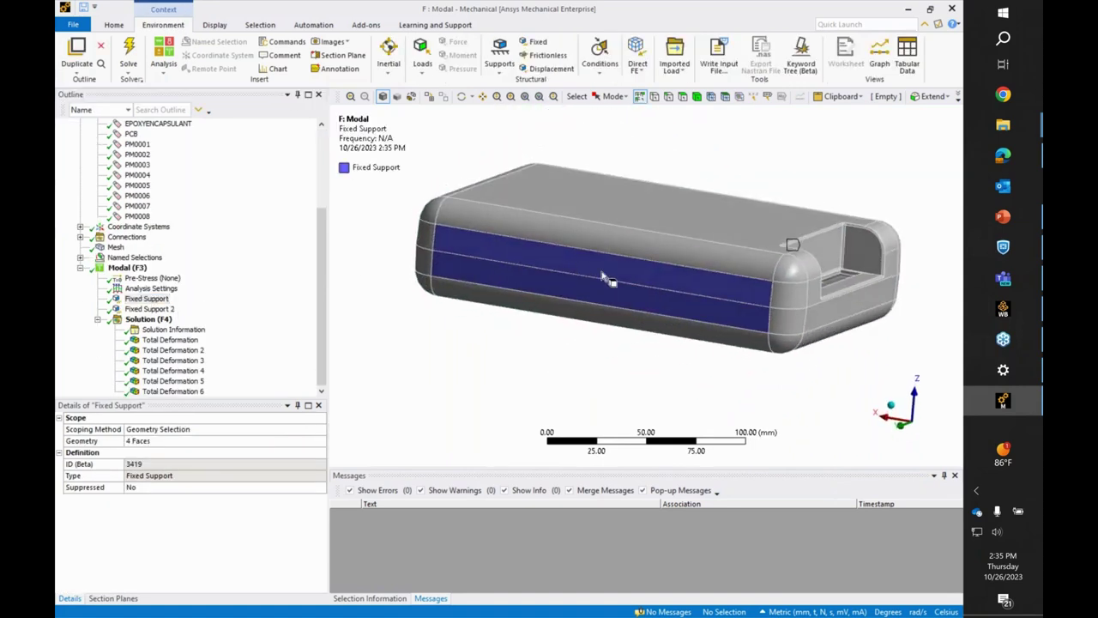
pyautogui.moveTo(603, 277); pyautogui.dragTo(655, 274)
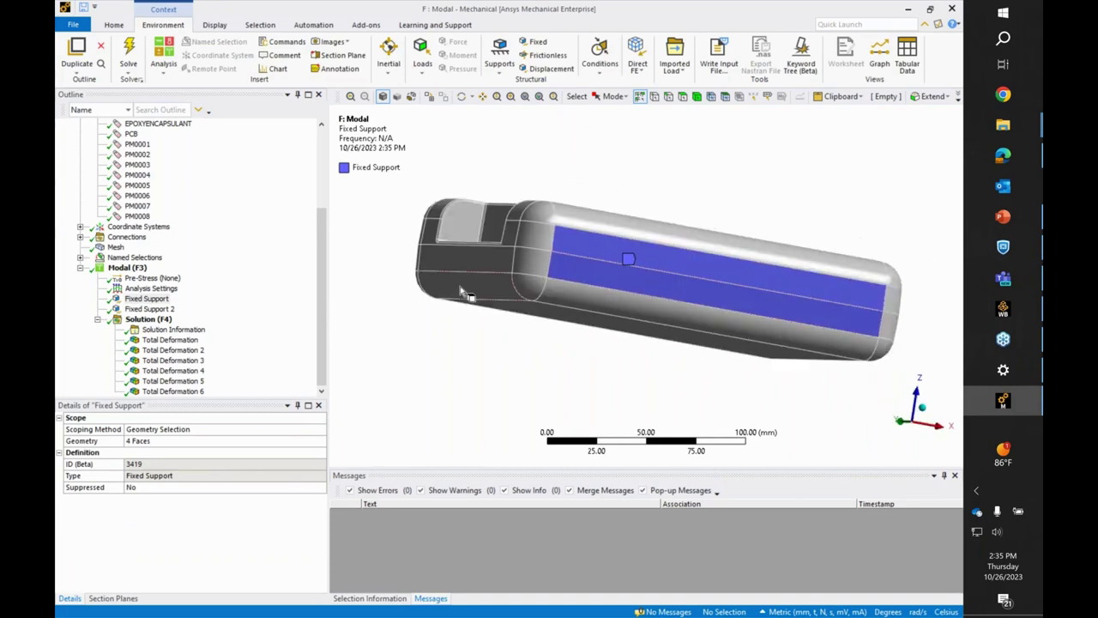
pyautogui.moveTo(464, 293); pyautogui.dragTo(624, 369)
# Inspect Fixed Support 2 through the chassis connector opening, and compare it with the first Fixed Support.
pyautogui.press('Down')
pyautogui.scroll(5, 728, 332)
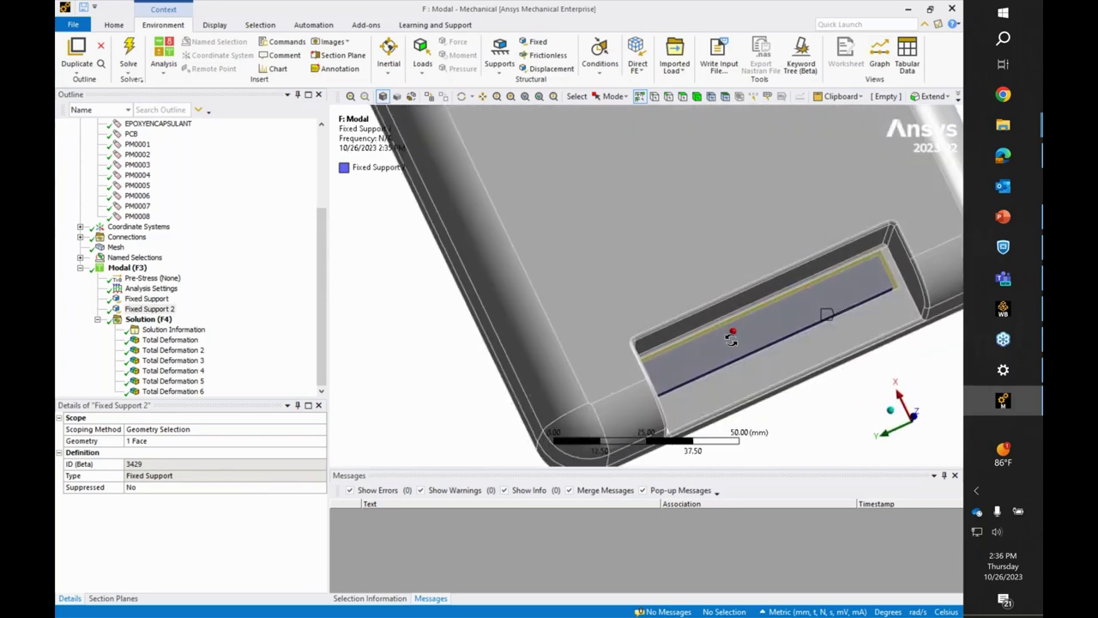
pyautogui.moveTo(736, 336); pyautogui.dragTo(750, 297)
pyautogui.scroll(-2, 750, 297)
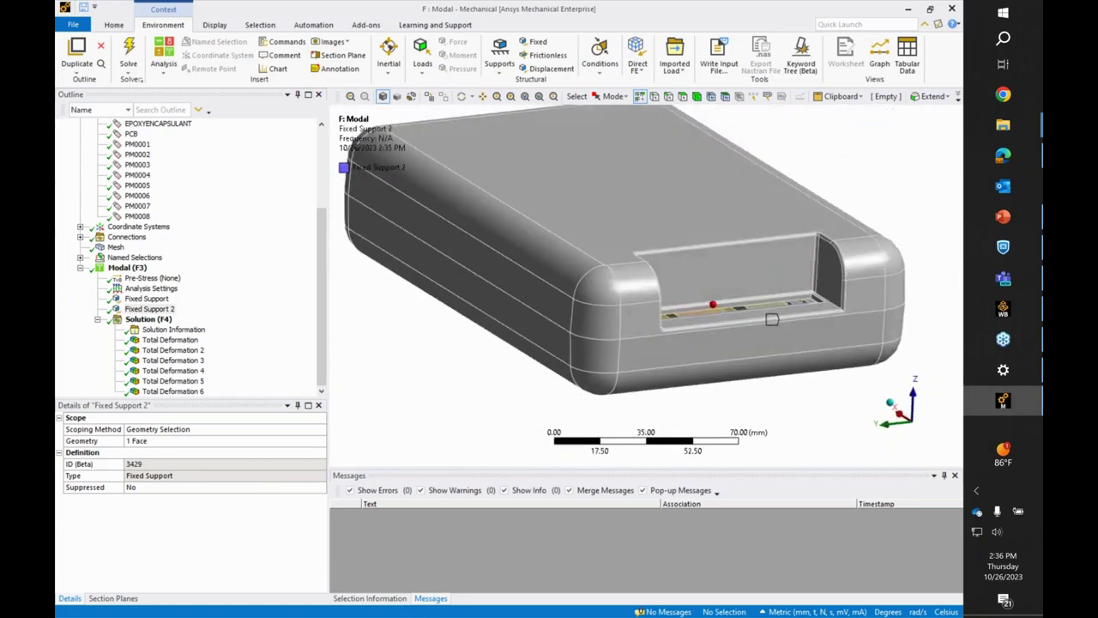
pyautogui.click(150, 308)
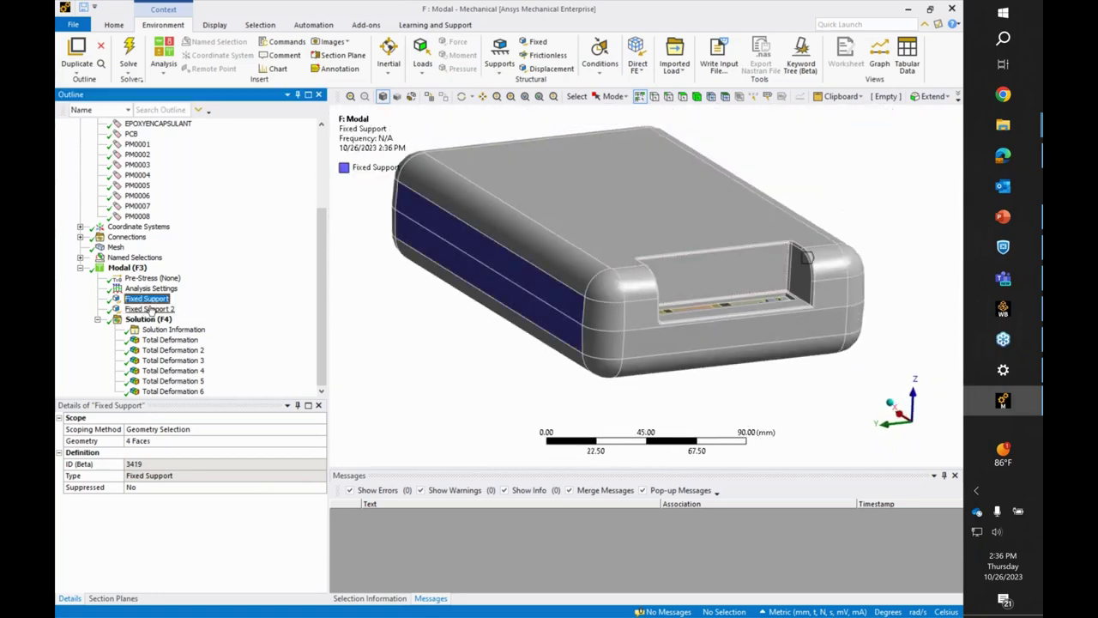
pyautogui.click(457, 339)
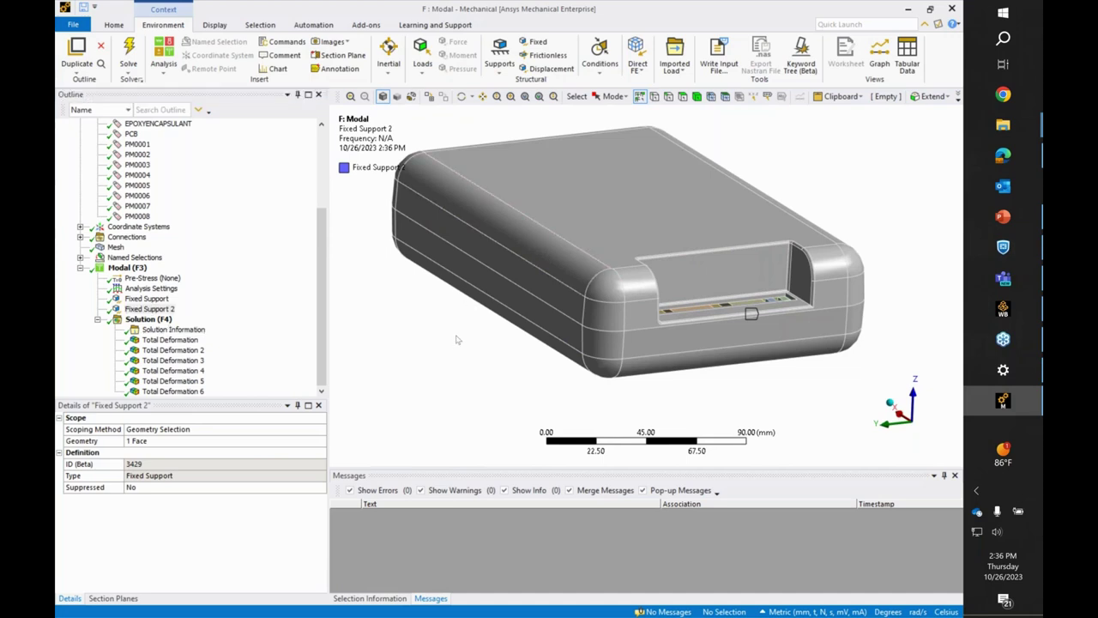
# Hide the chassis body to examine the connector face held by Fixed Support 2.
pyautogui.click(697, 96)
pyautogui.click(636, 182)
pyautogui.press('F9')
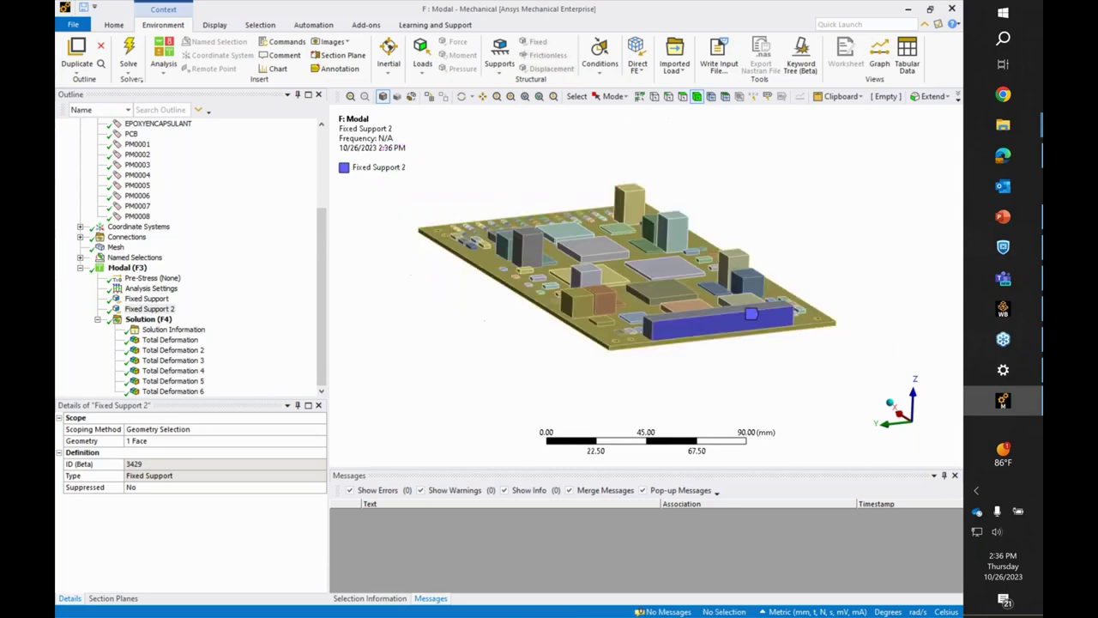
pyautogui.moveTo(480, 321); pyautogui.dragTo(352, 330)
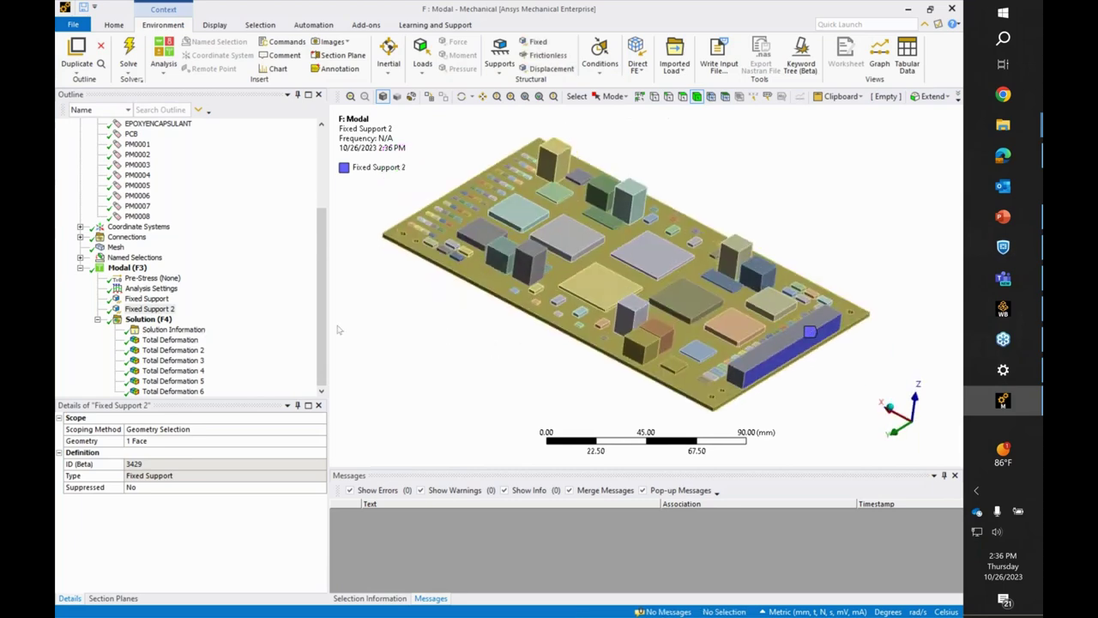
# Open the mode 1 Total Deformation result, and inspect the deformed shape of the circuit board.
pyautogui.click(176, 341)
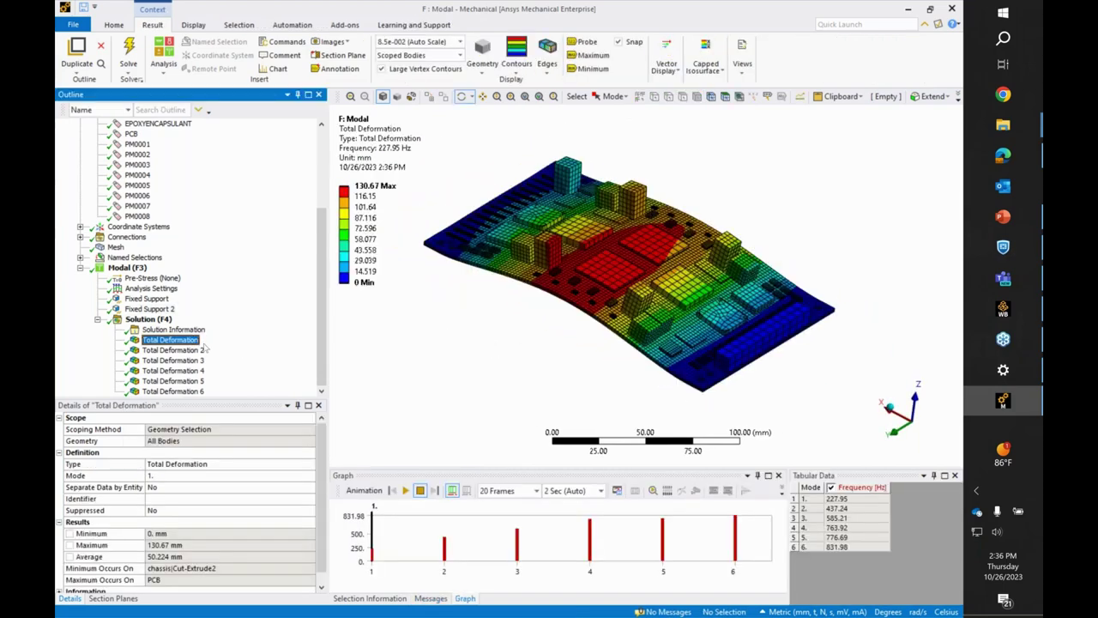
pyautogui.click(204, 349)
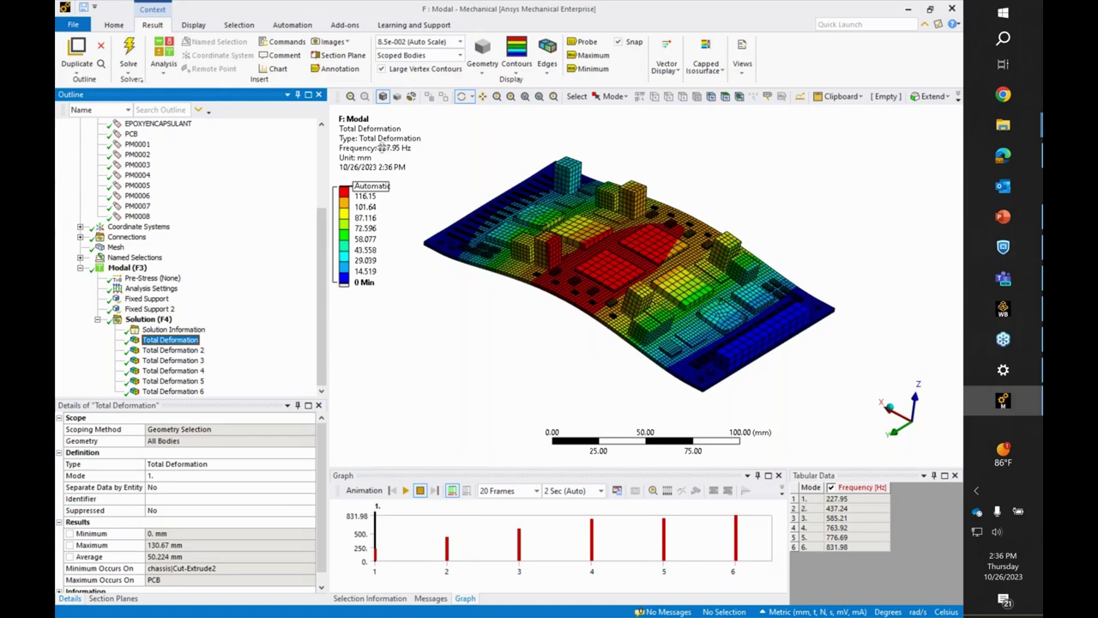
pyautogui.moveTo(517, 363); pyautogui.dragTo(553, 323)
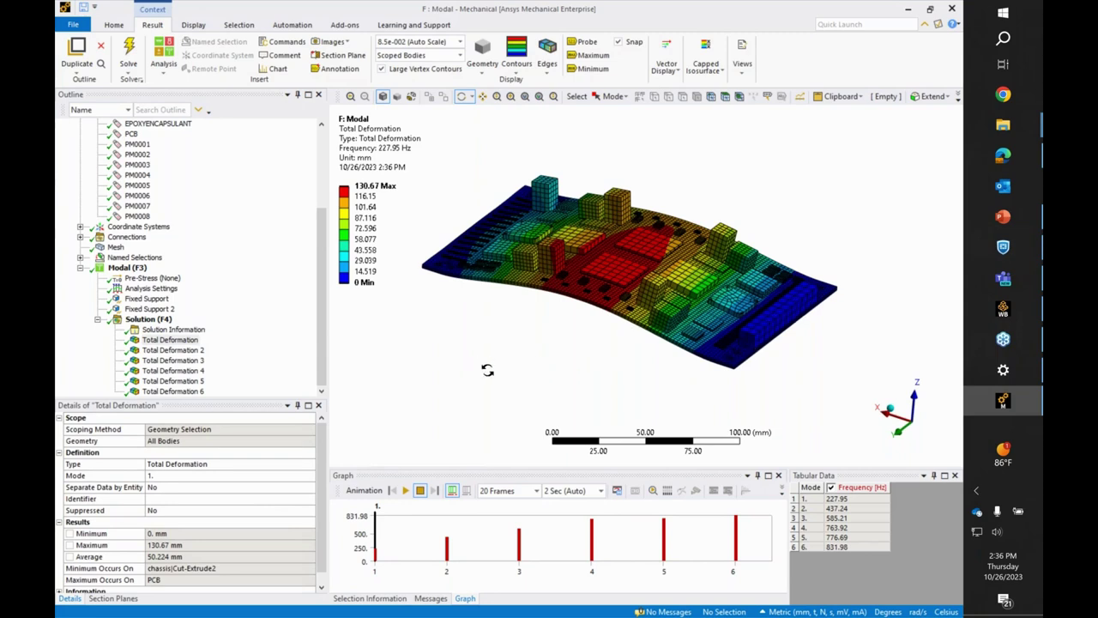
pyautogui.moveTo(485, 362); pyautogui.dragTo(490, 378)
# Check the natural frequencies from mode 1 to mode 6, look over the first mode shape, and close Mechanical.
pyautogui.click(836, 502)
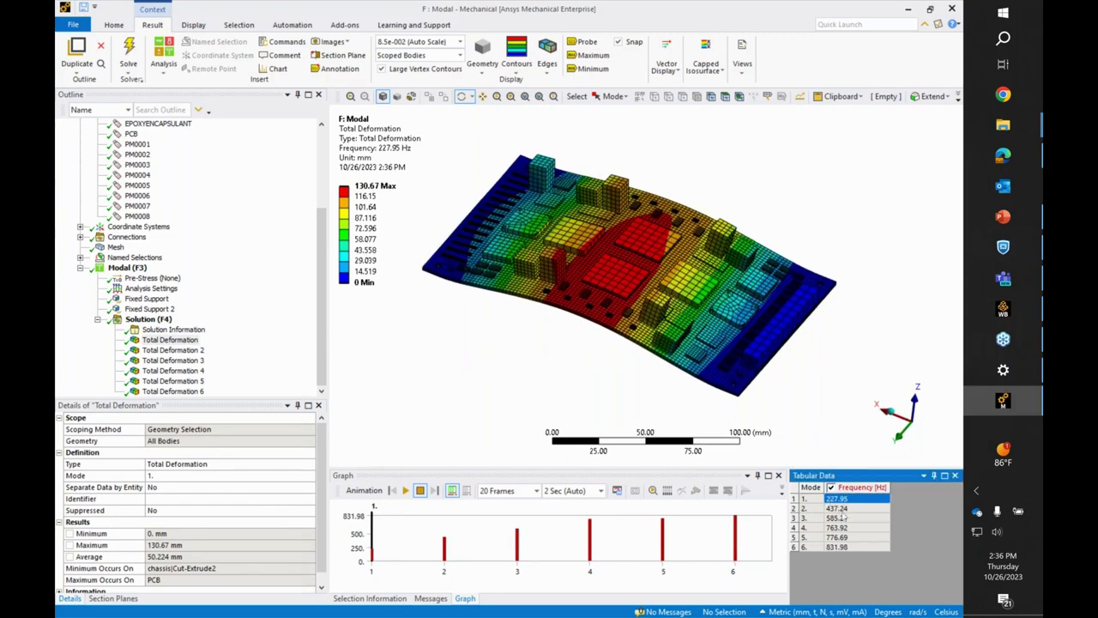
pyautogui.click(839, 546)
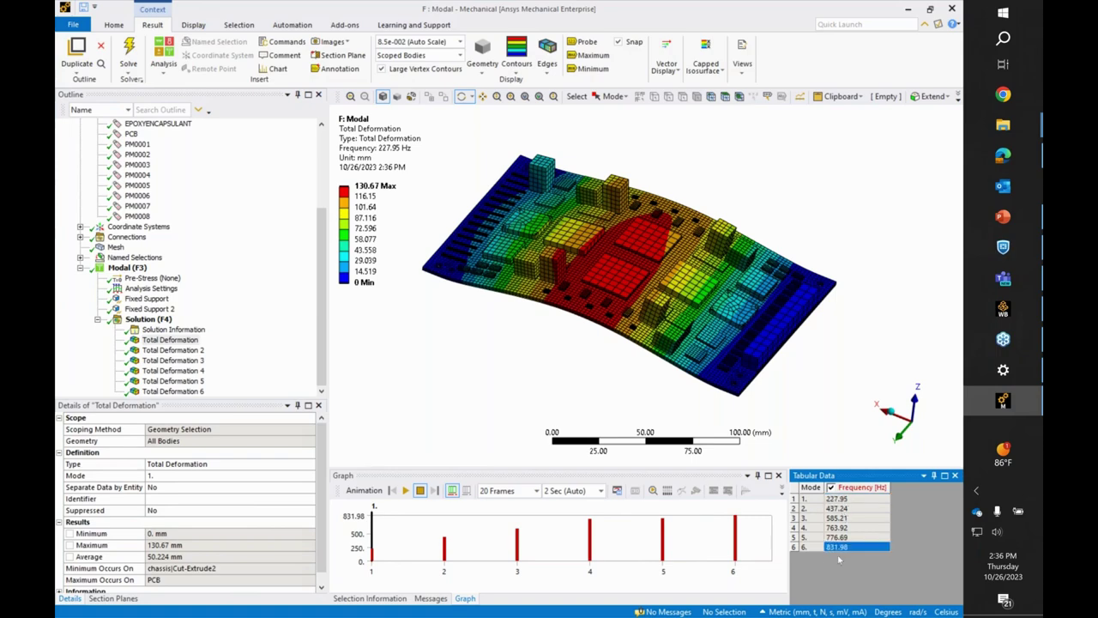
pyautogui.moveTo(569, 373)
pyautogui.mouseDown()
pyautogui.moveTo(615, 358)
pyautogui.moveTo(561, 358)
pyautogui.mouseUp()
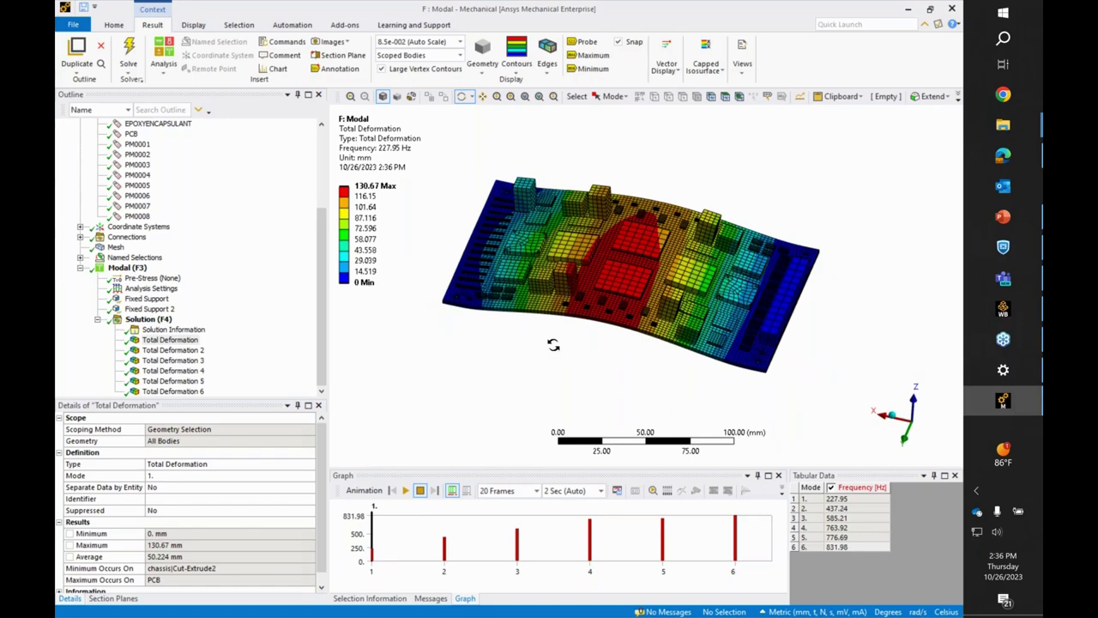
pyautogui.moveTo(553, 348); pyautogui.dragTo(549, 321)
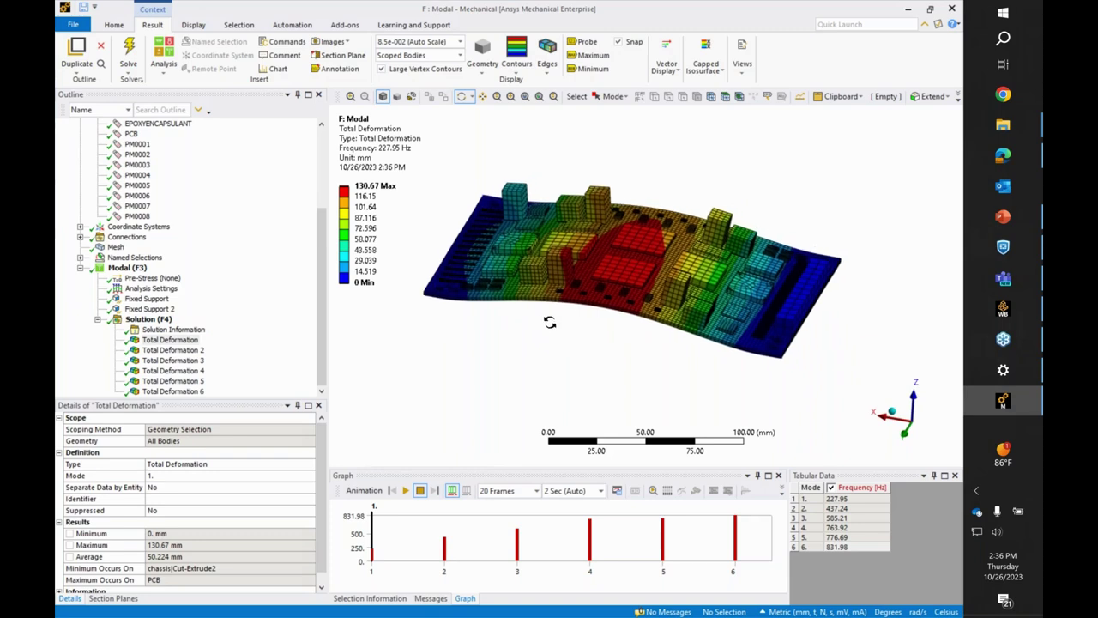
pyautogui.moveTo(553, 305); pyautogui.dragTo(560, 343)
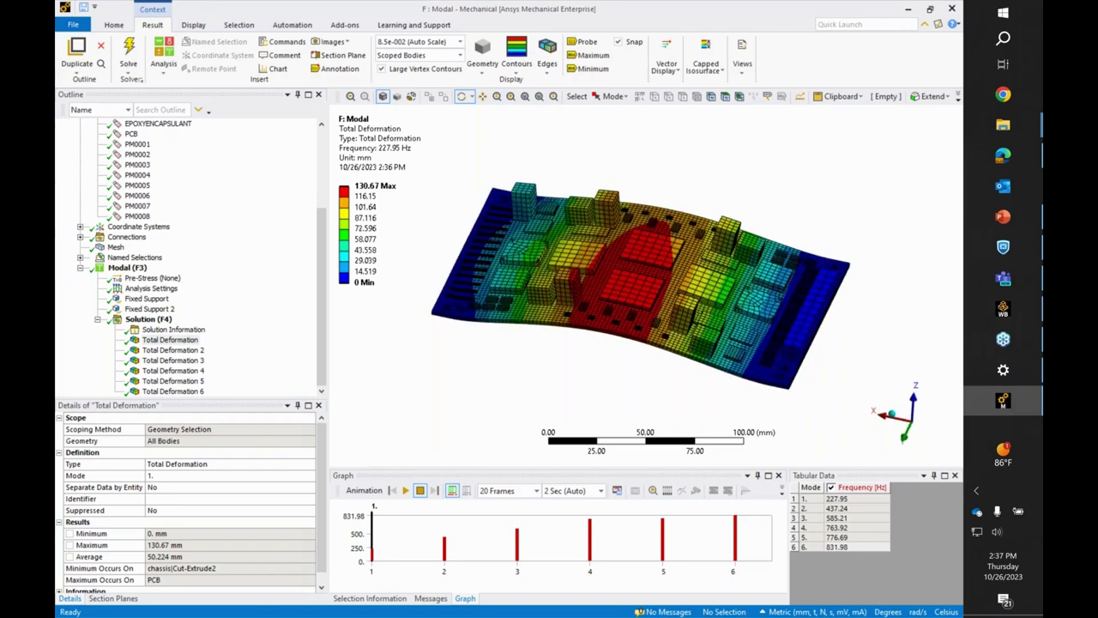
pyautogui.click(951, 9)
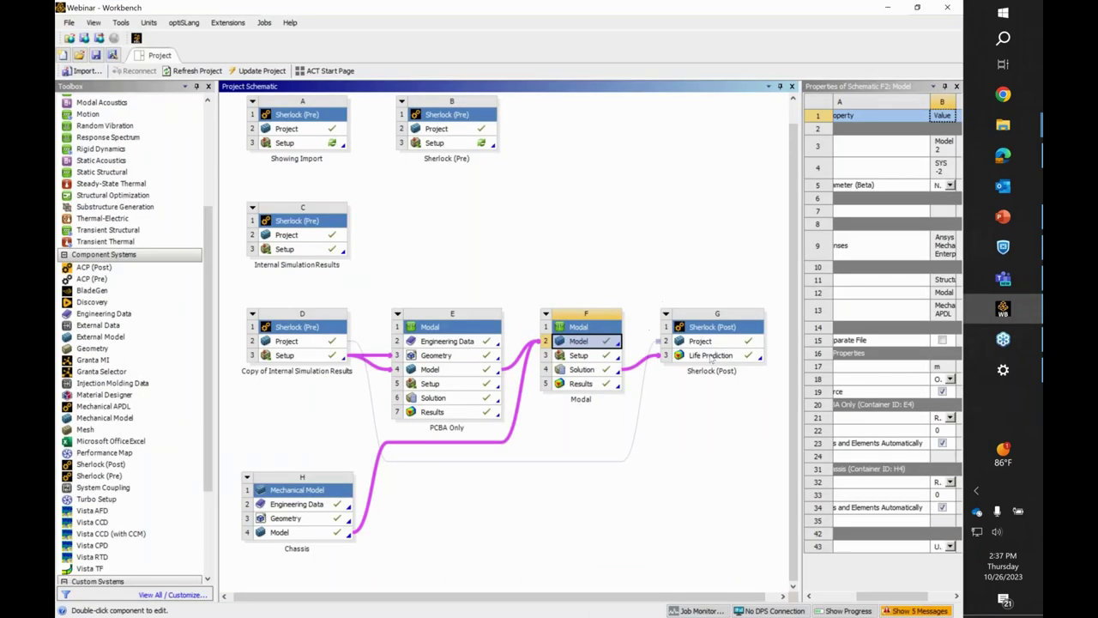
# In the Workbench schematic, trace the Sherlock project and Modal solution links into Sherlock (Post), widening the properties view to read the Life Prediction settings.
pyautogui.click(710, 344)
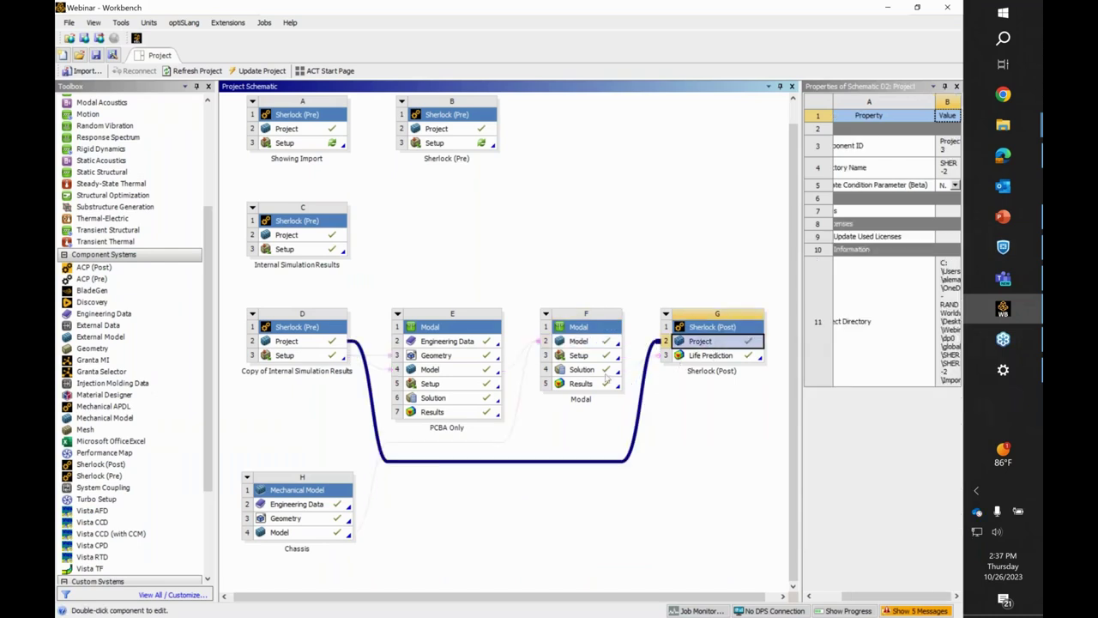
pyautogui.click(697, 358)
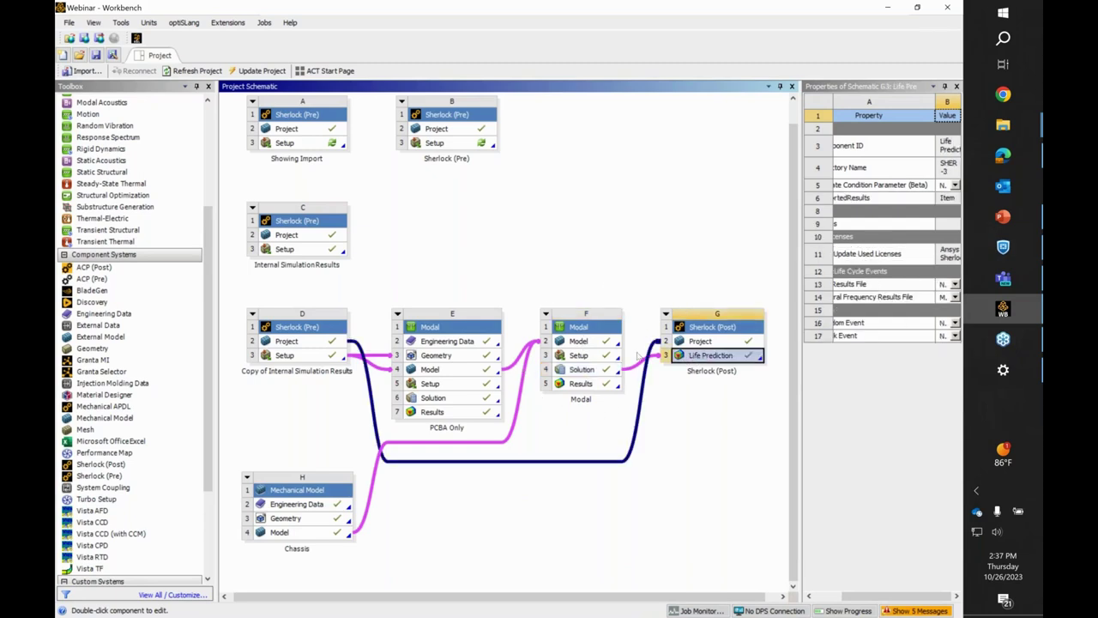
pyautogui.click(806, 381)
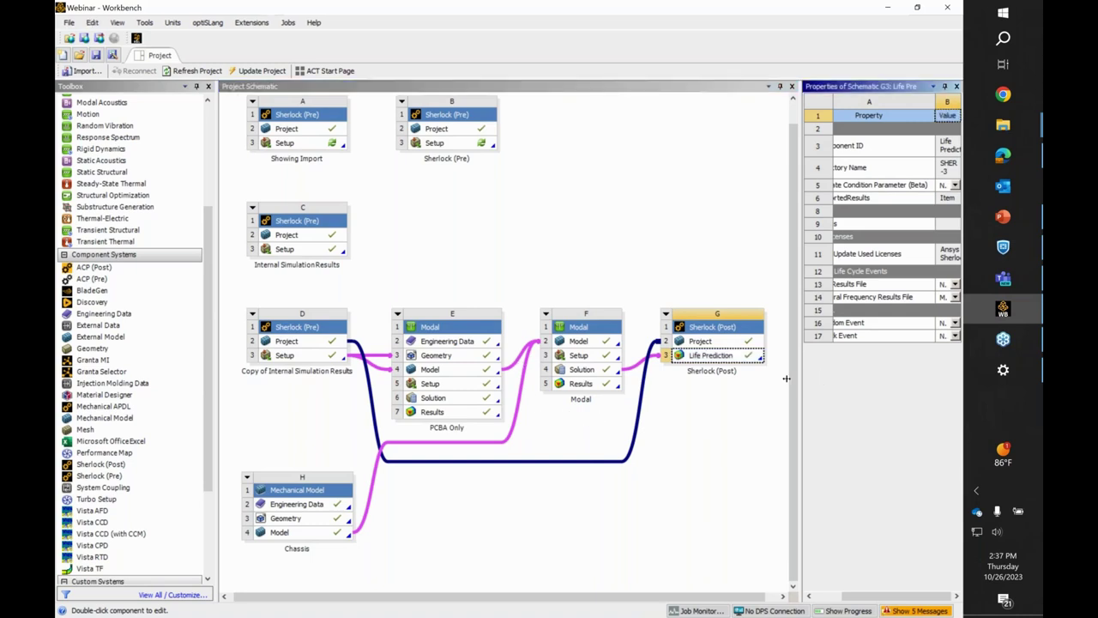
pyautogui.moveTo(799, 382); pyautogui.dragTo(743, 382)
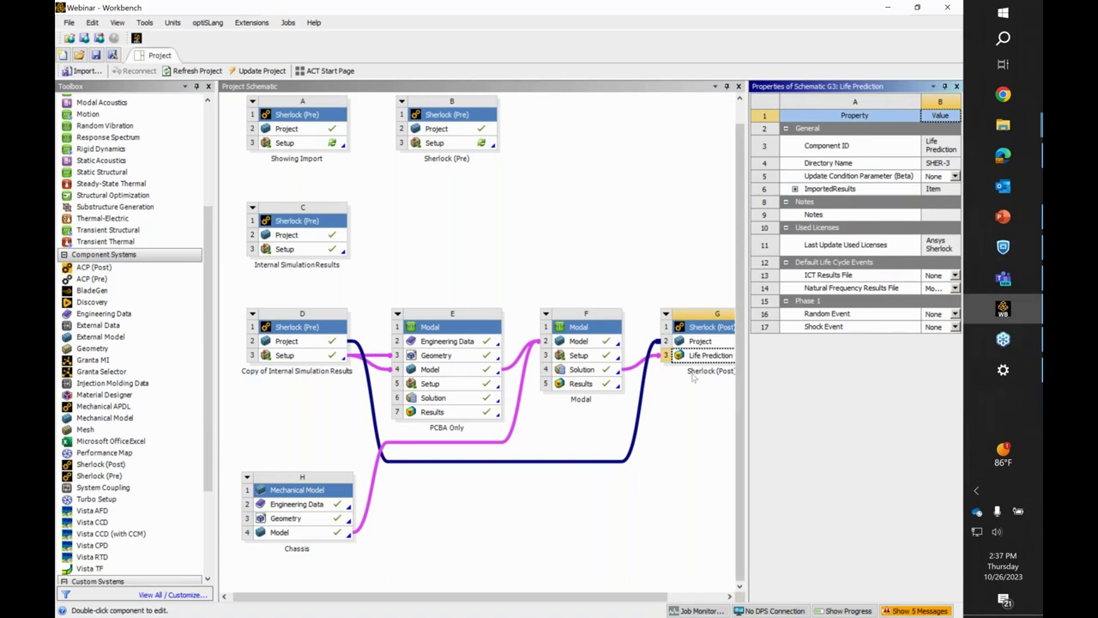
pyautogui.click(588, 372)
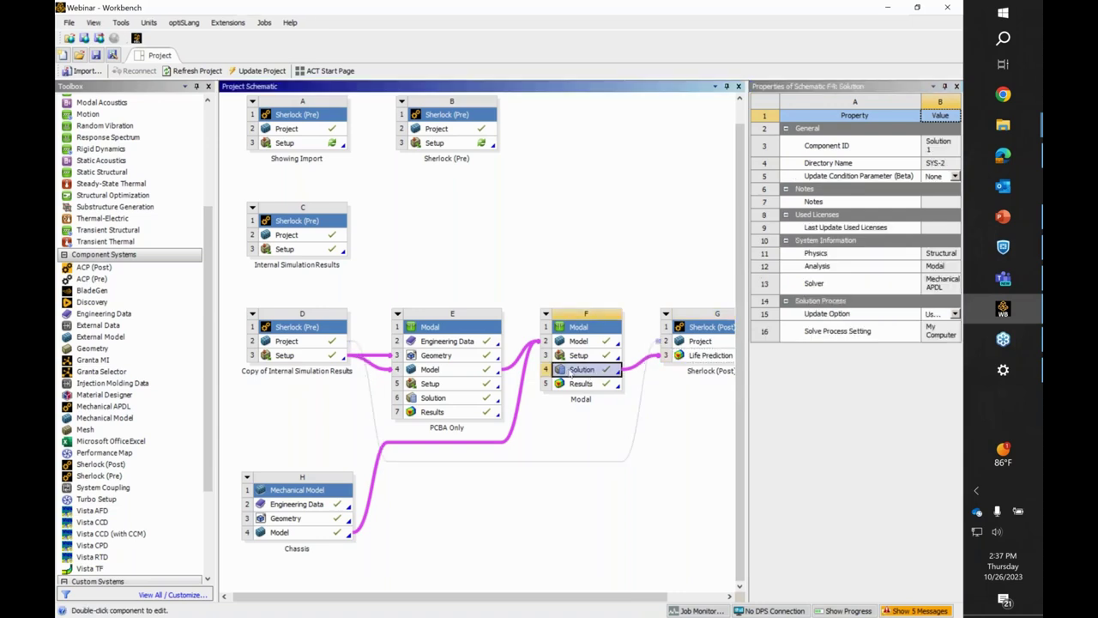
pyautogui.click(697, 341)
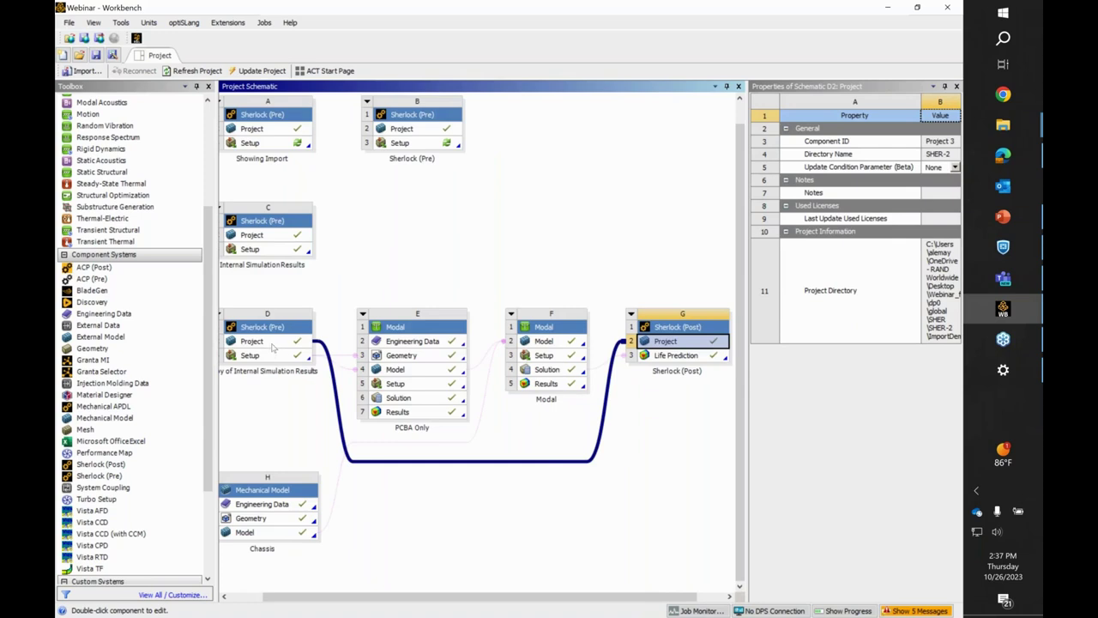
# Open the project of the copied internal simulation results system in Sherlock and show the Natural Freq results for modes 1 to 6.
pyautogui.doubleClick(274, 342)
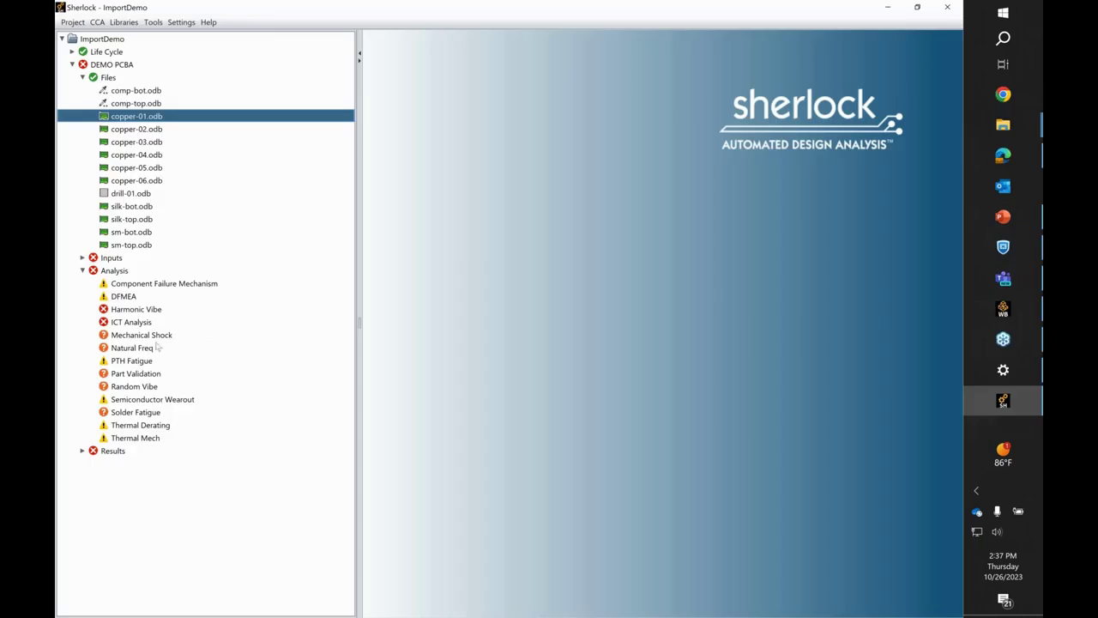
pyautogui.click(137, 348)
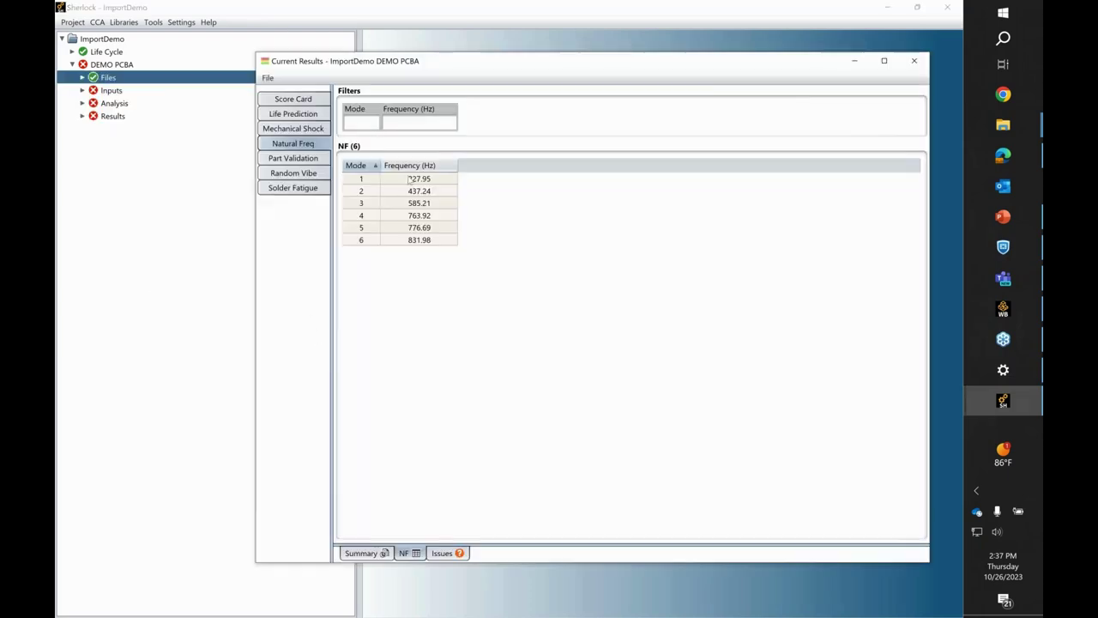
pyautogui.click(411, 180)
pyautogui.keyDown('shift'); pyautogui.click(408, 240); pyautogui.keyUp('shift')
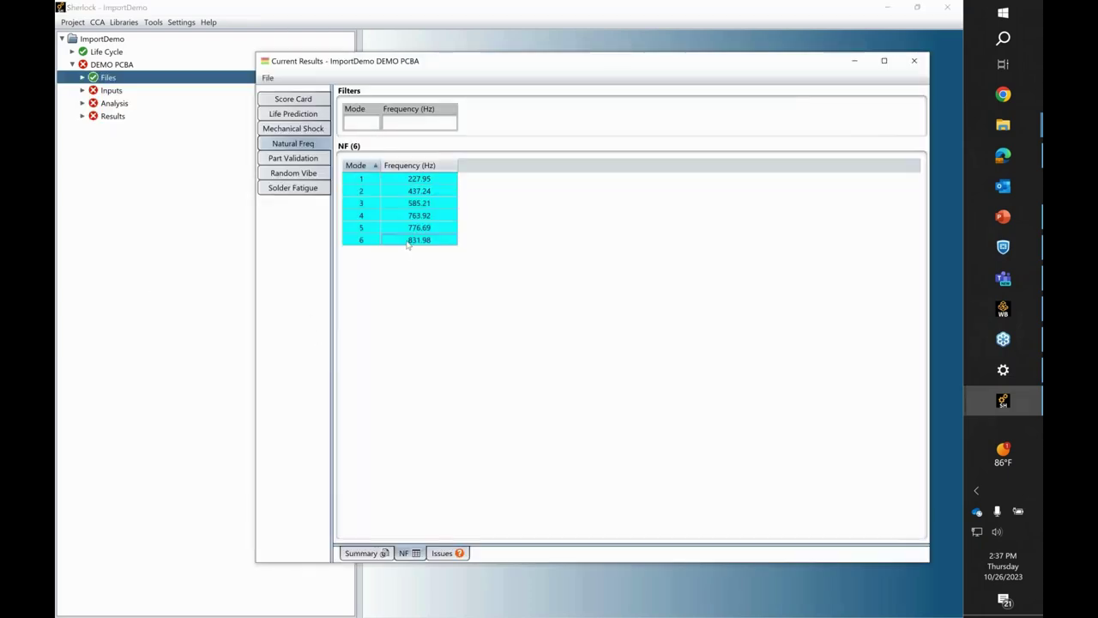
# Go through the natural frequencies of DEMO PCBA mode by mode, and close the results window.
pyautogui.click(411, 181)
pyautogui.click(410, 192)
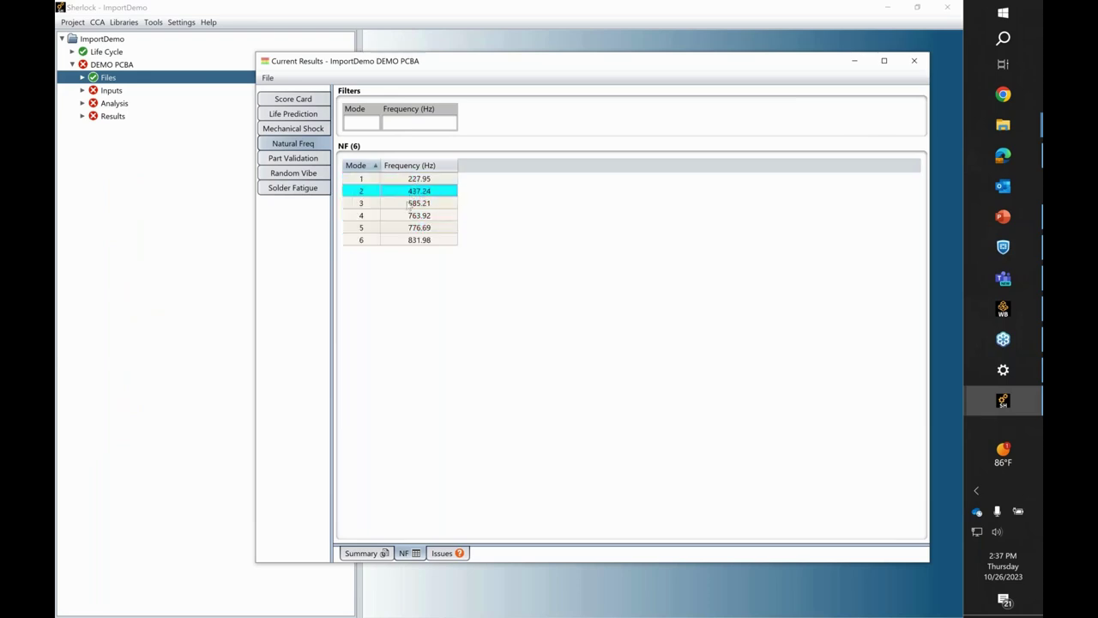
pyautogui.click(407, 206)
pyautogui.click(403, 215)
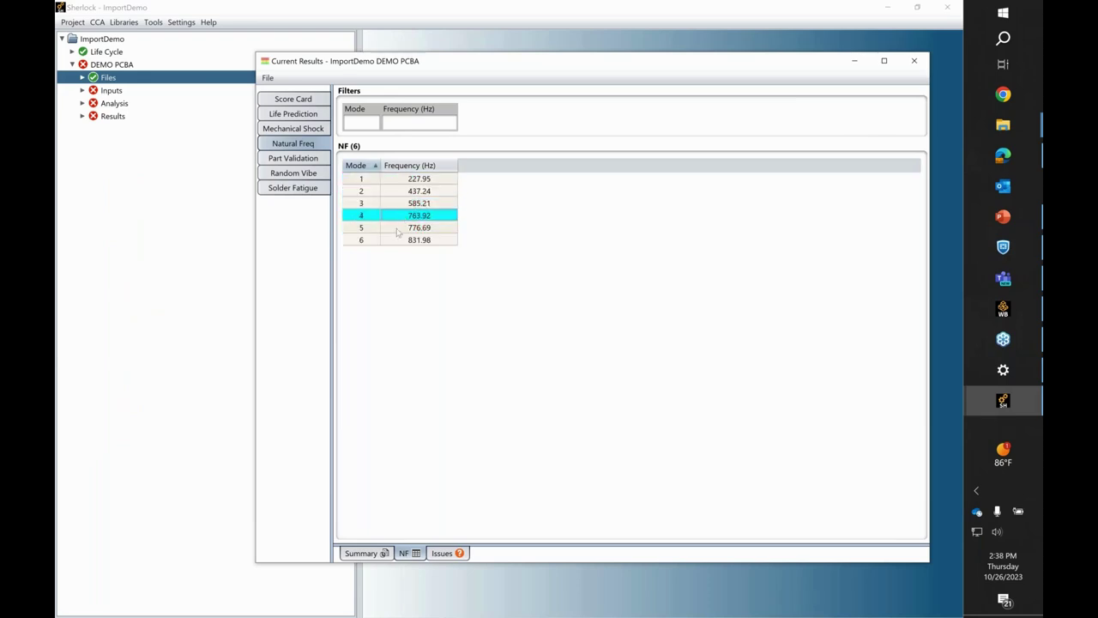
pyautogui.click(397, 228)
pyautogui.click(396, 240)
pyautogui.click(396, 227)
pyautogui.click(399, 215)
pyautogui.click(404, 203)
pyautogui.click(406, 191)
pyautogui.click(405, 181)
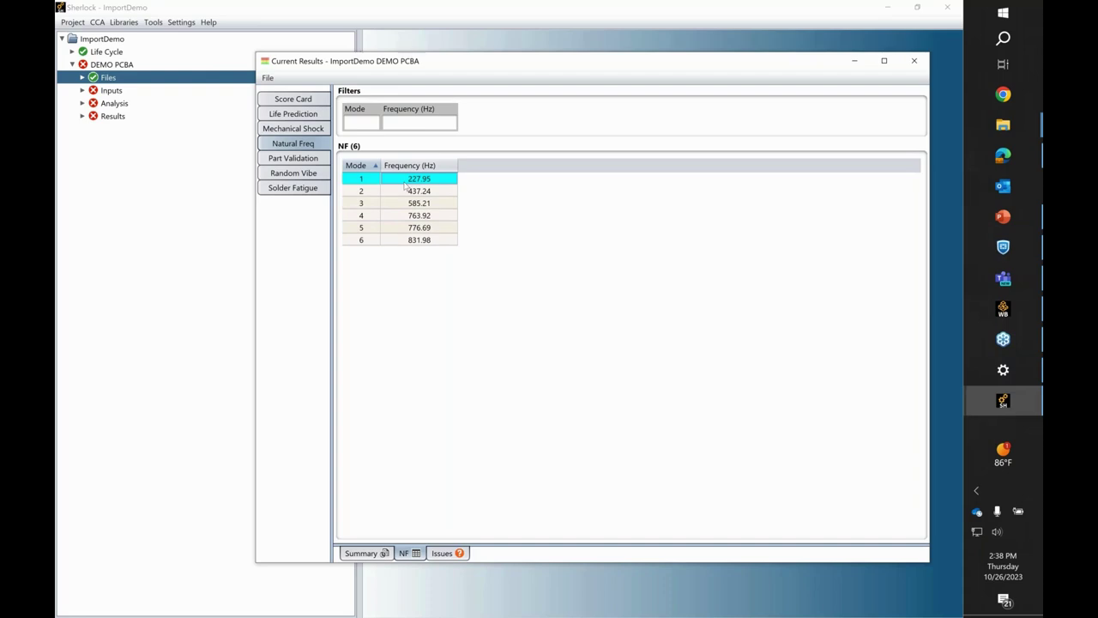
pyautogui.click(403, 191)
pyautogui.click(401, 203)
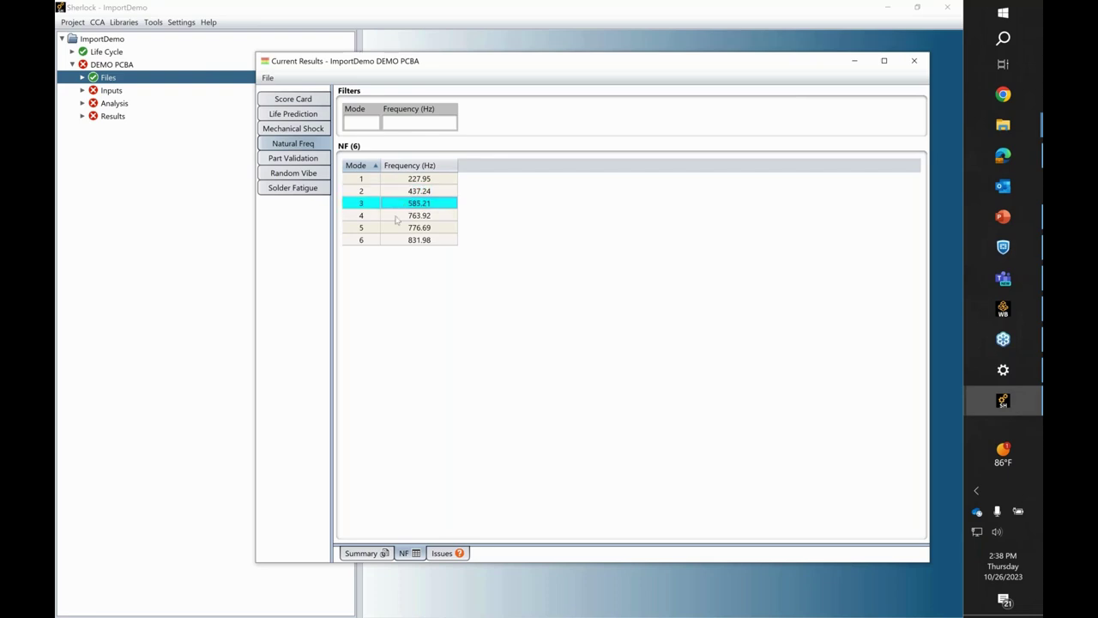
pyautogui.click(400, 216)
pyautogui.click(396, 229)
pyautogui.click(393, 241)
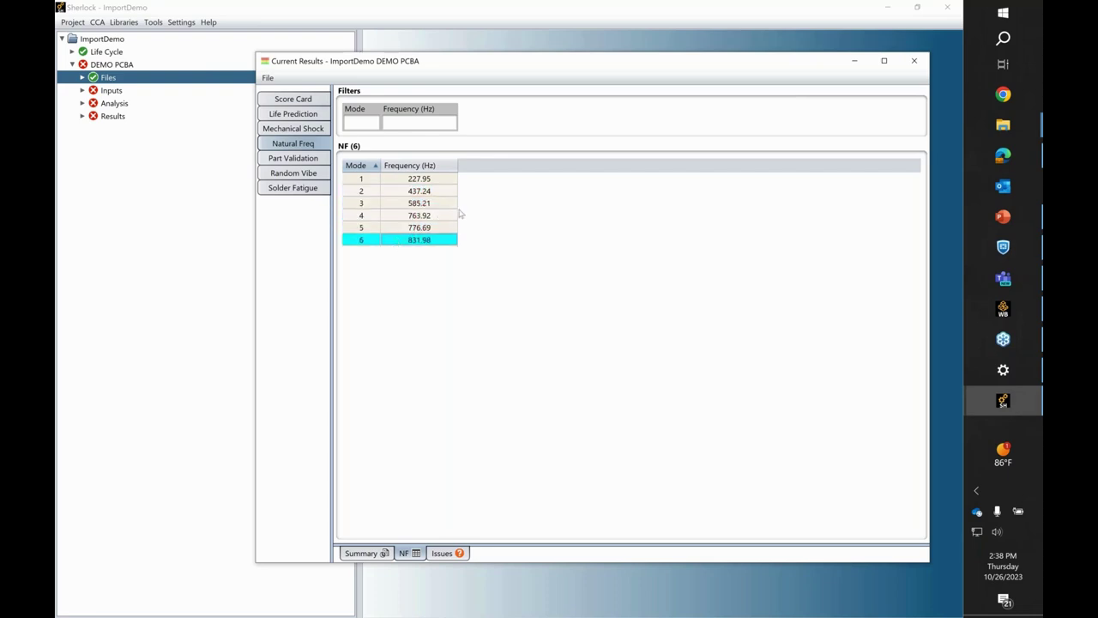
pyautogui.click(913, 60)
# Expand the Files, Inputs and Analysis branches of DEMO PCBA, and select the Natural Freq analysis.
pyautogui.click(82, 78)
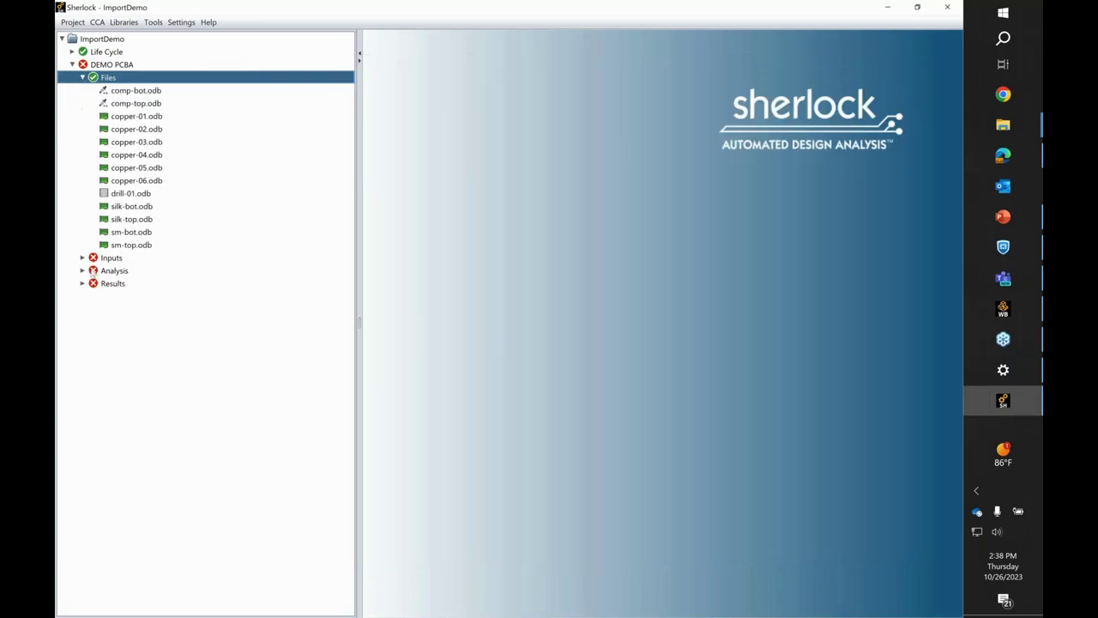
pyautogui.click(82, 258)
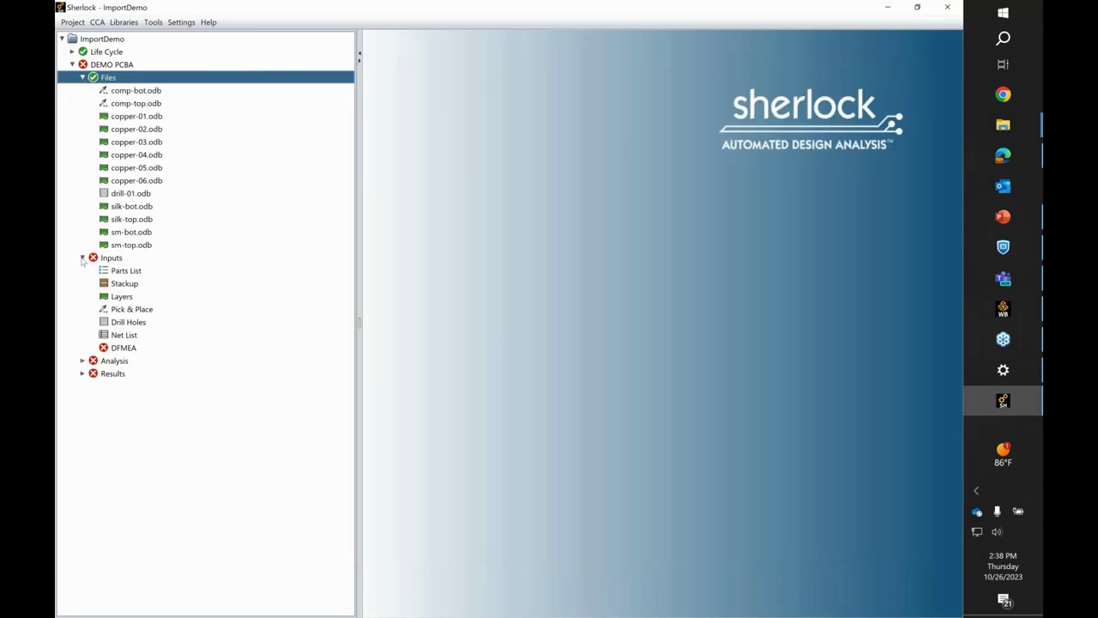
pyautogui.click(82, 360)
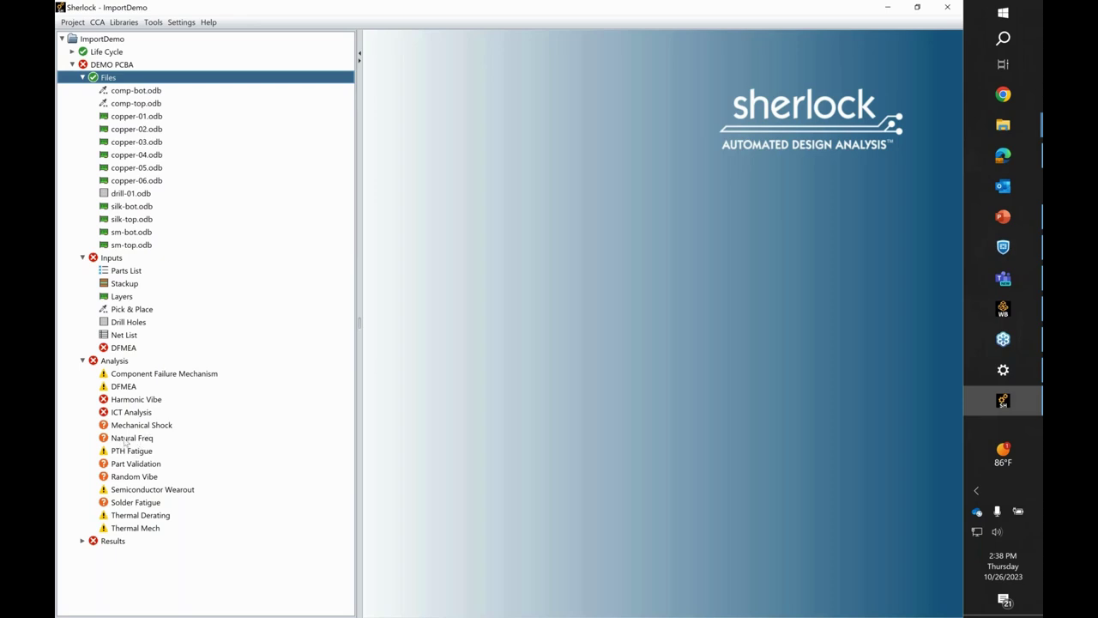
pyautogui.moveTo(125, 441)
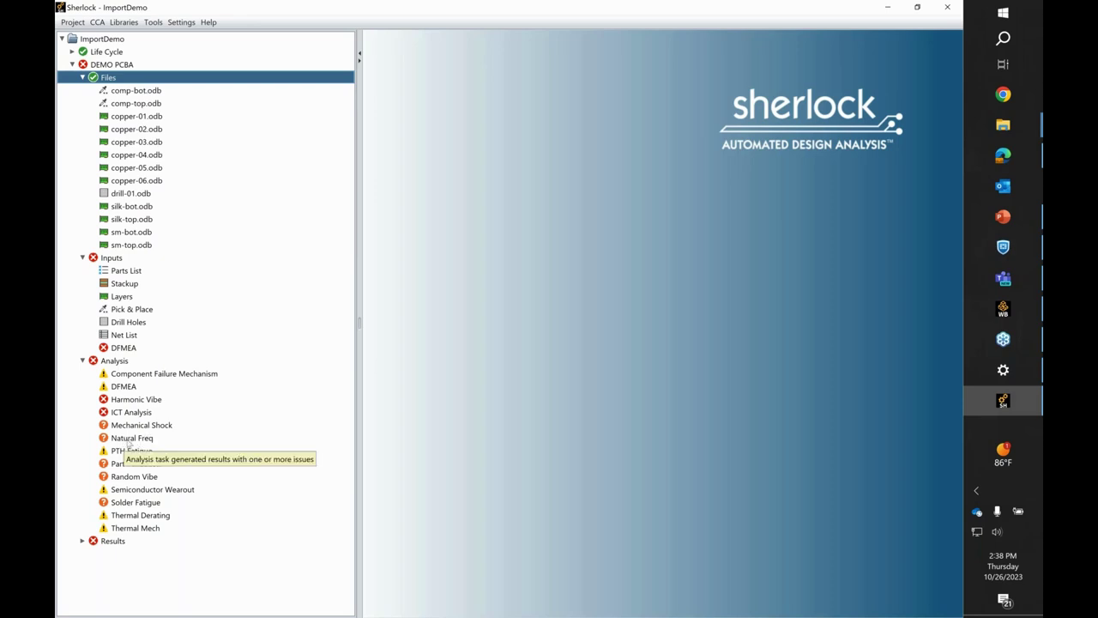
pyautogui.click(143, 441)
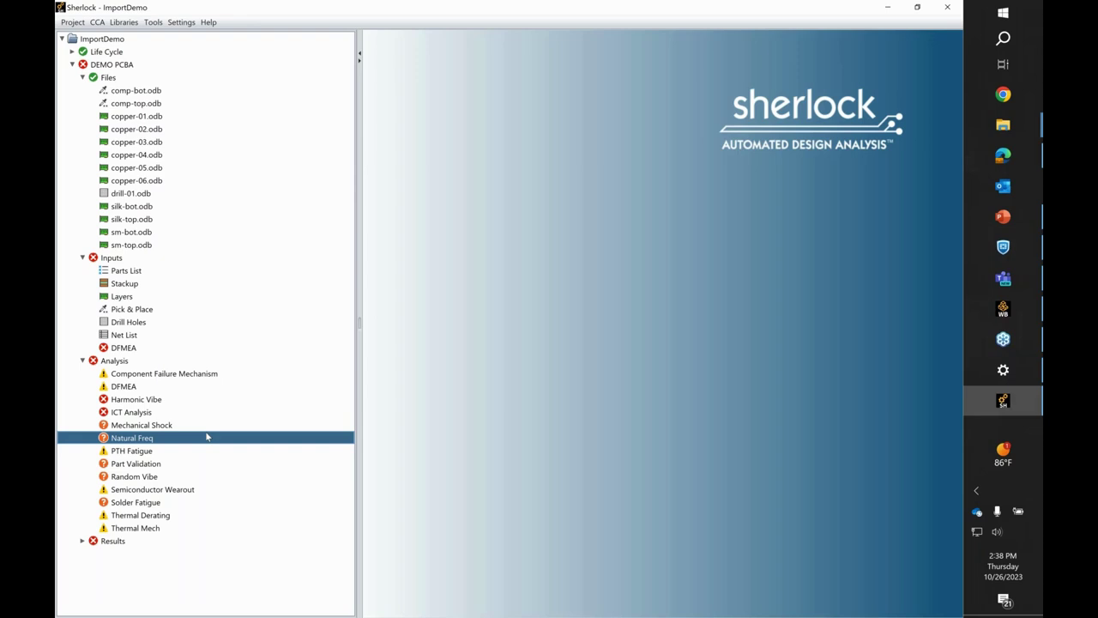
# Open the Random Vibe results, review the component table and the Life Prediction chart, and close the results window.
pyautogui.click(126, 477)
pyautogui.doubleClick(126, 477)
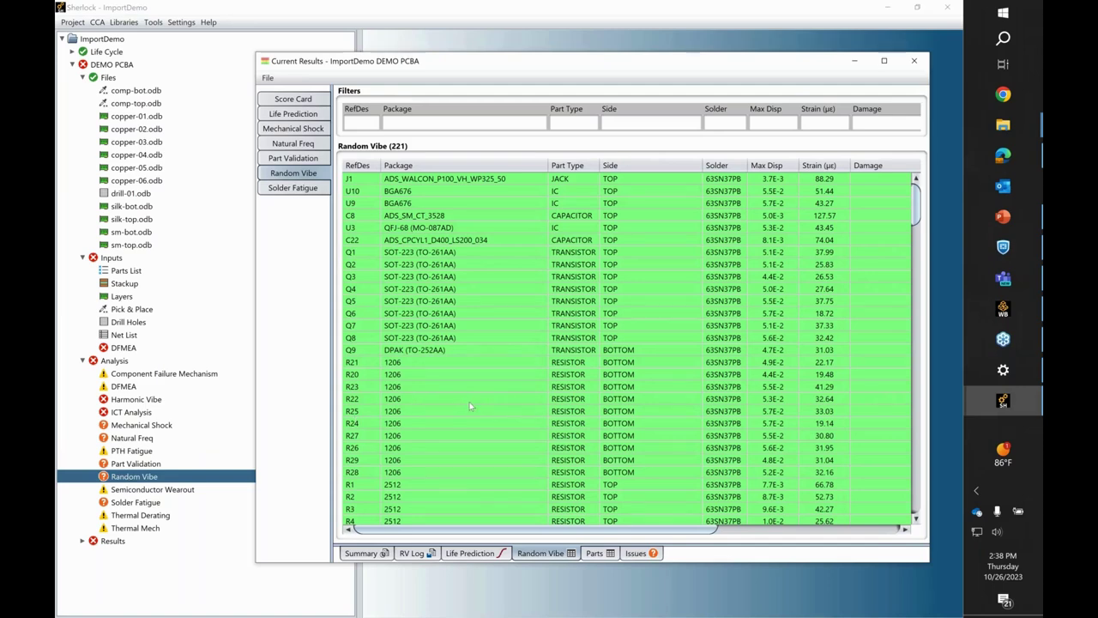
pyautogui.scroll(-3, 469, 406)
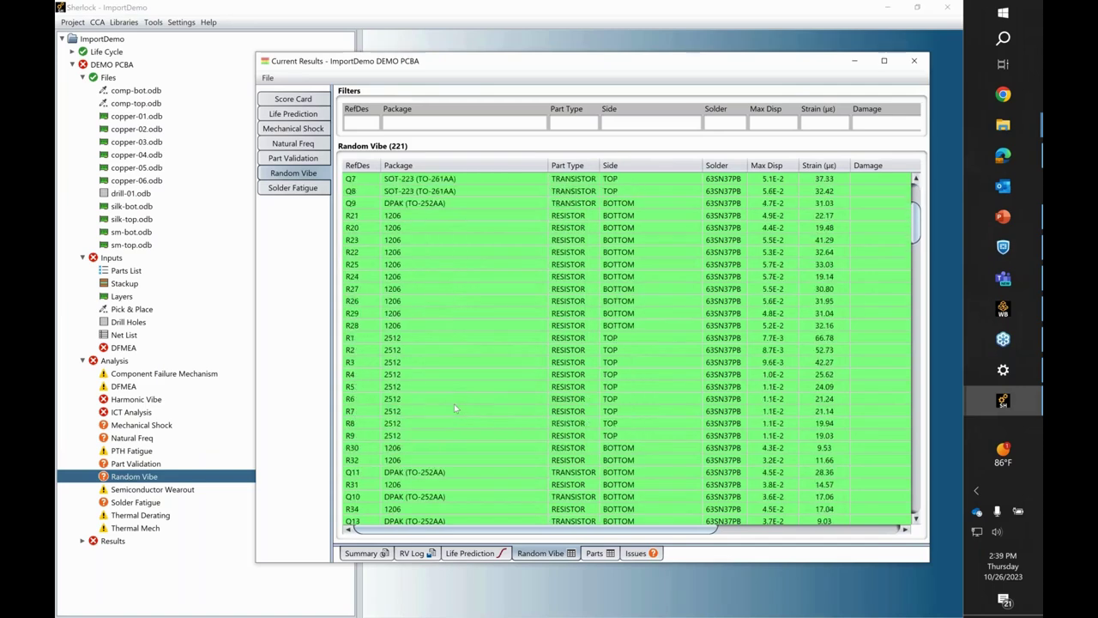
pyautogui.scroll(3, 454, 403)
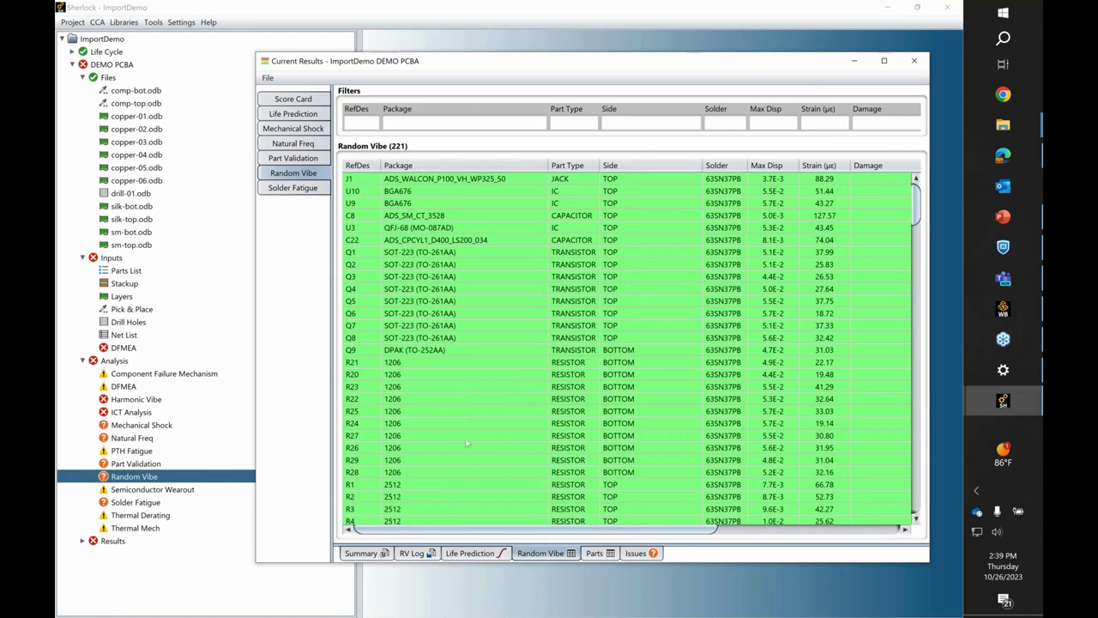
pyautogui.click(468, 552)
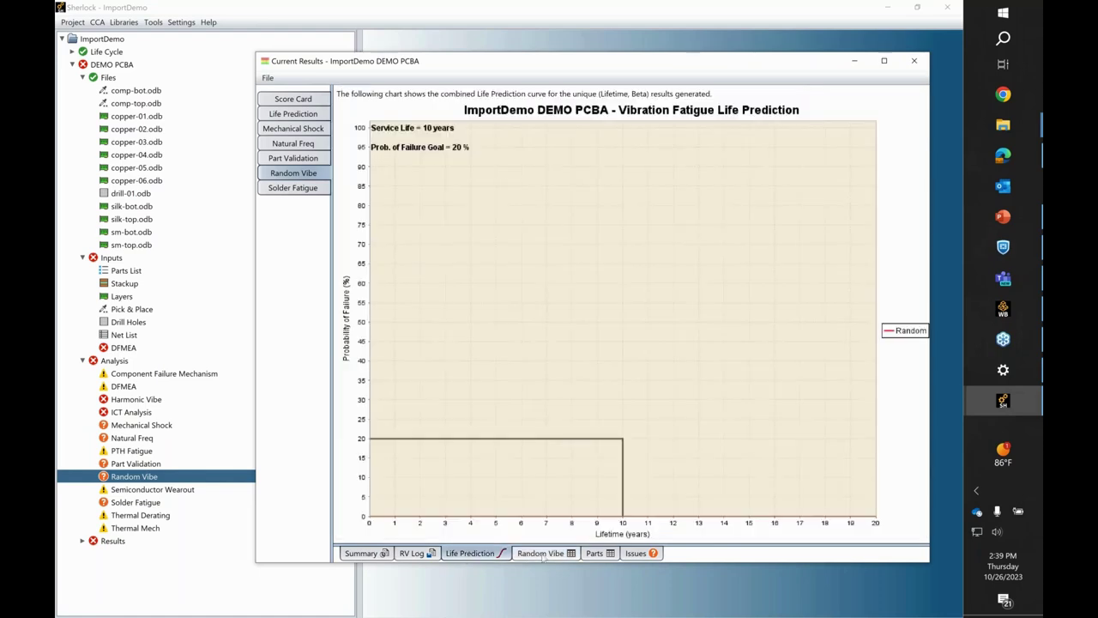
pyautogui.click(525, 552)
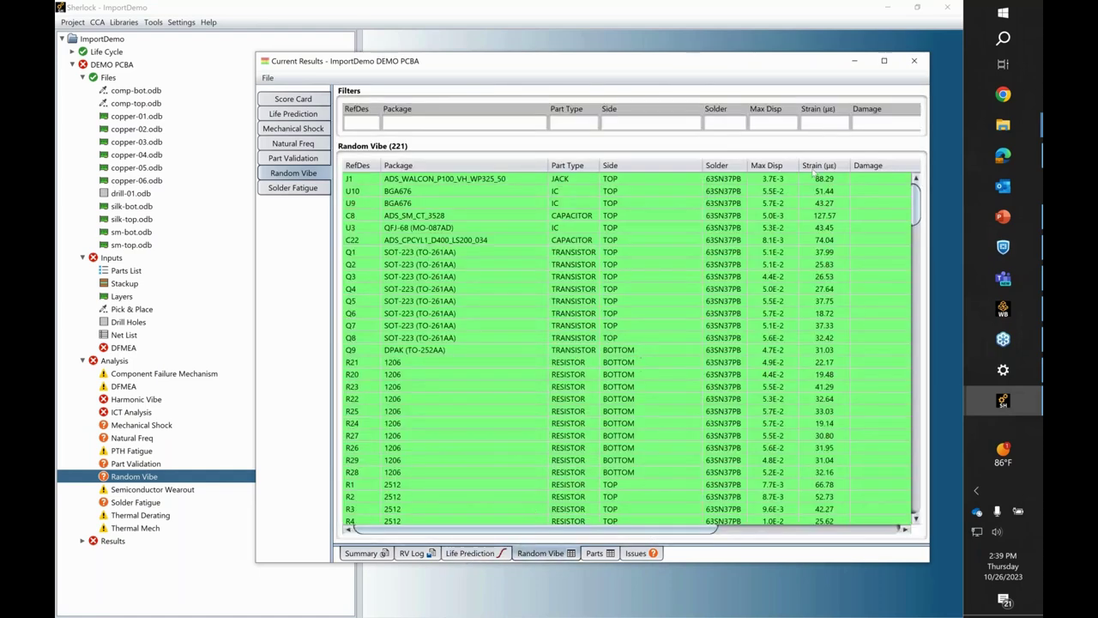
pyautogui.click(907, 61)
# Minimize Sherlock to return to the Workbench project schematic, and switch to PowerPoint.
pyautogui.moveTo(354, 321); pyautogui.dragTo(308, 323)
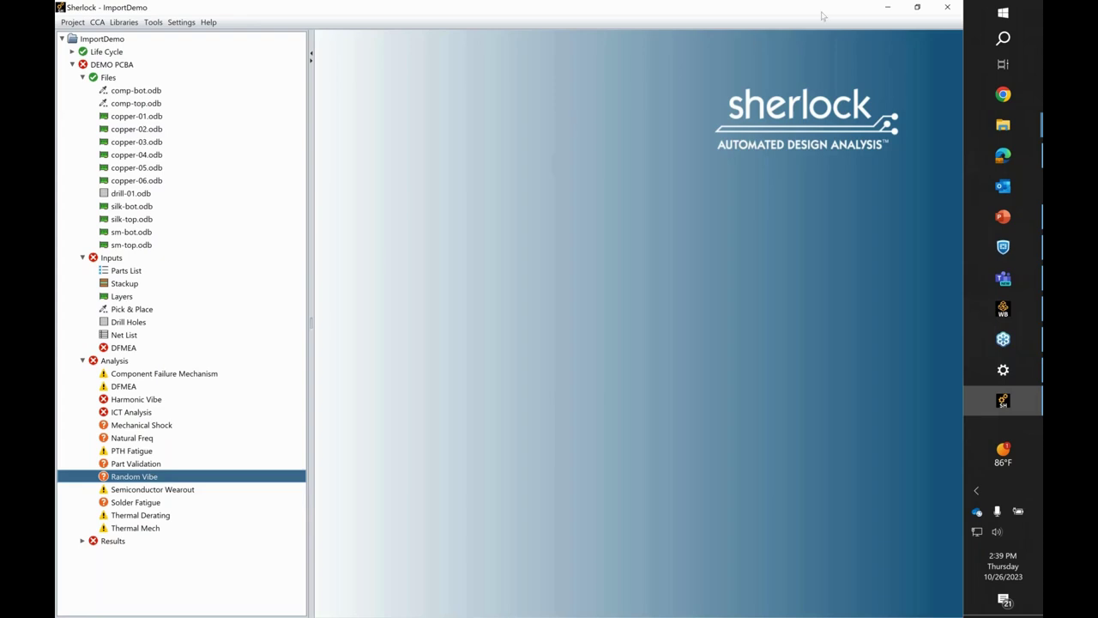
pyautogui.click(886, 7)
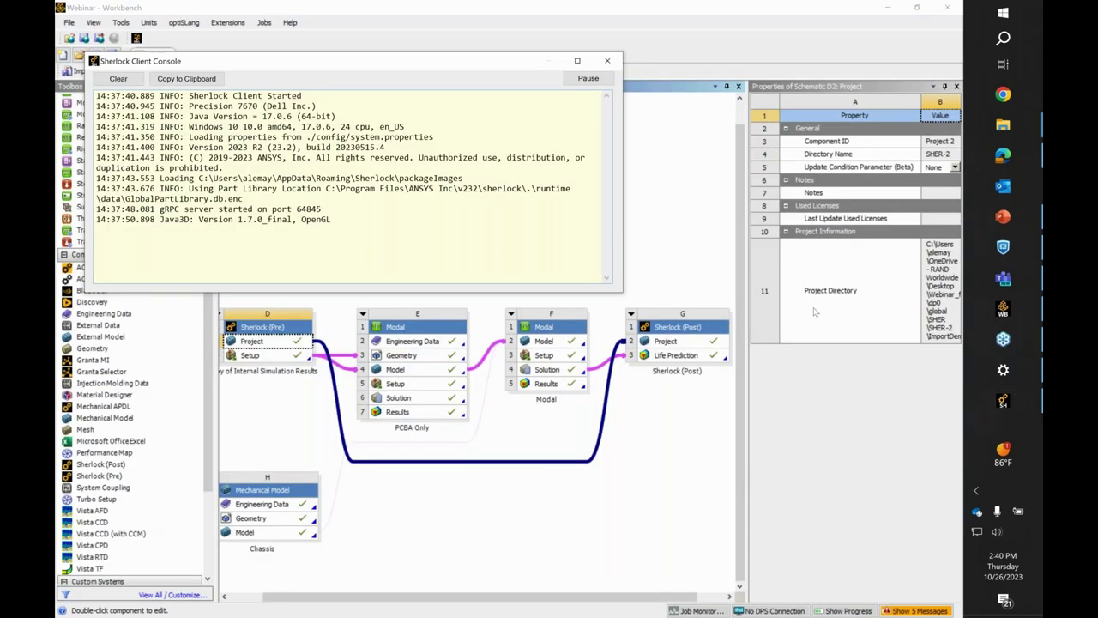
pyautogui.click(684, 274)
pyautogui.moveTo(525, 601); pyautogui.dragTo(487, 601)
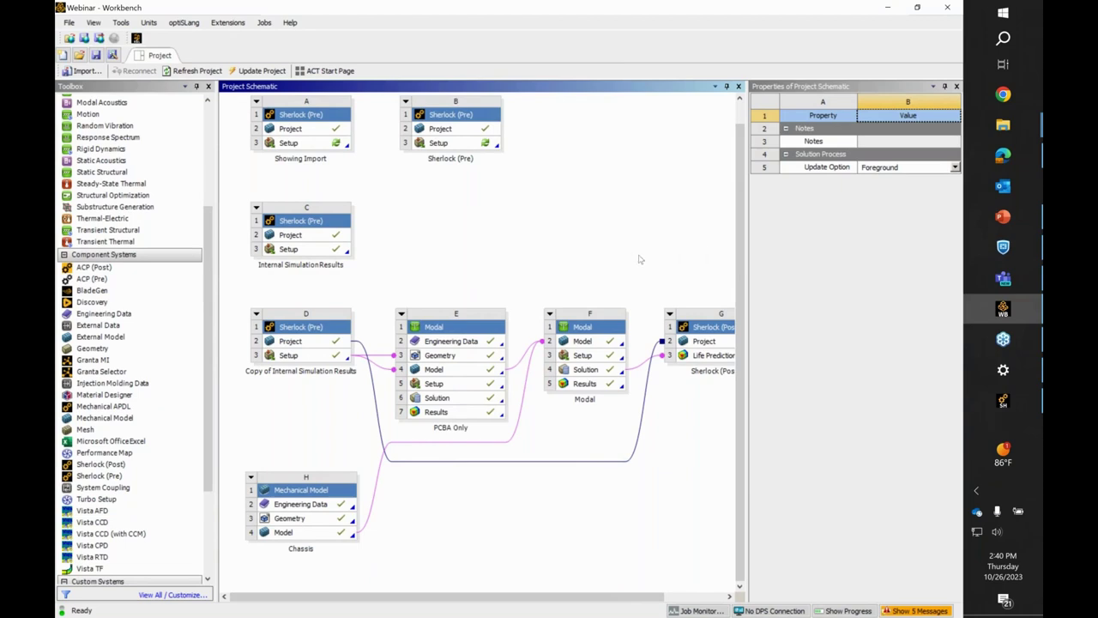
pyautogui.click(1003, 216)
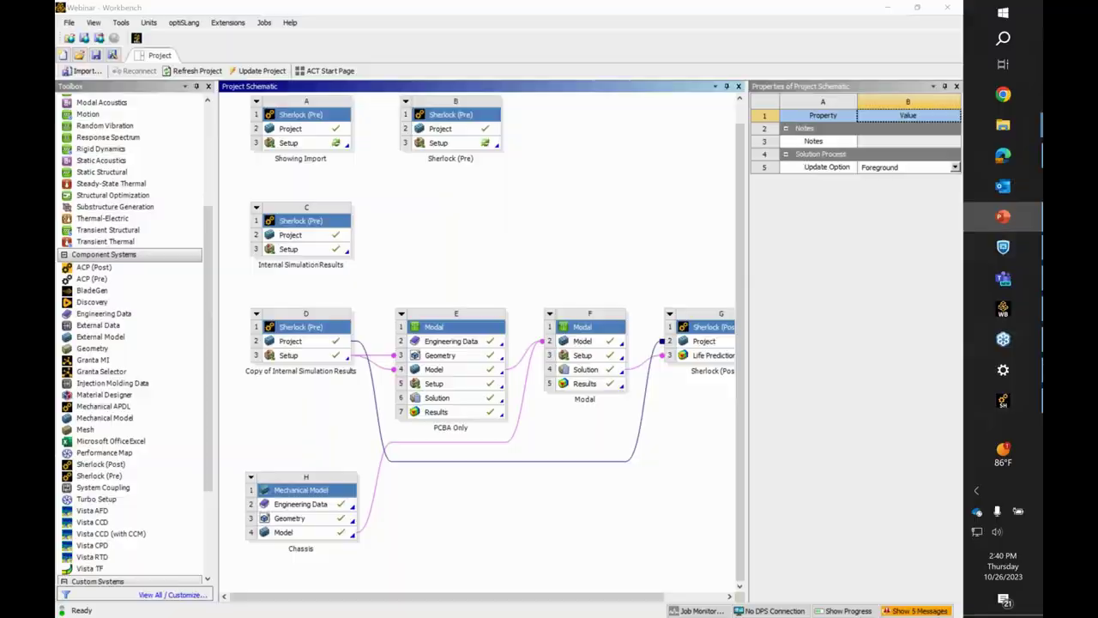
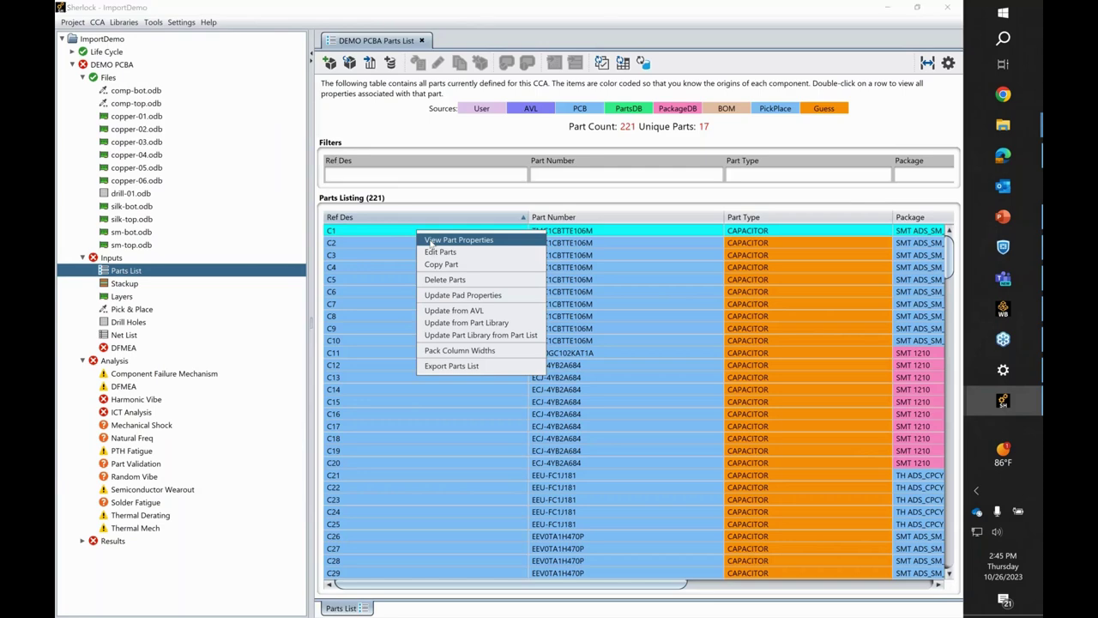
# View the part properties of capacitor C1 from the parts list, reviewing its package, location, lead and solder data.
pyautogui.click(431, 241)
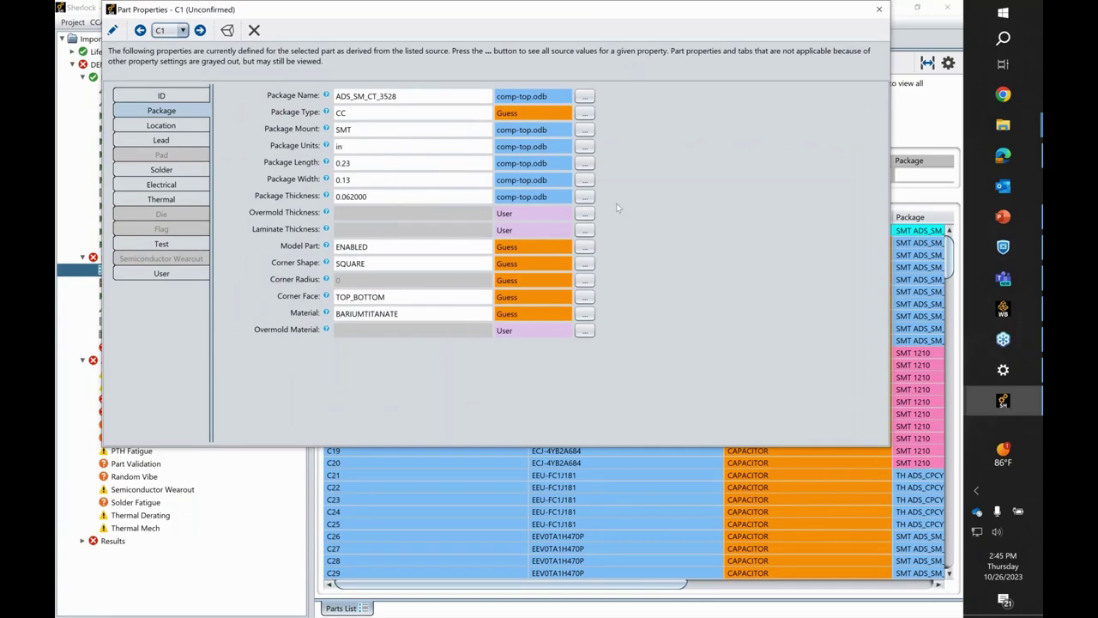
pyautogui.click(188, 127)
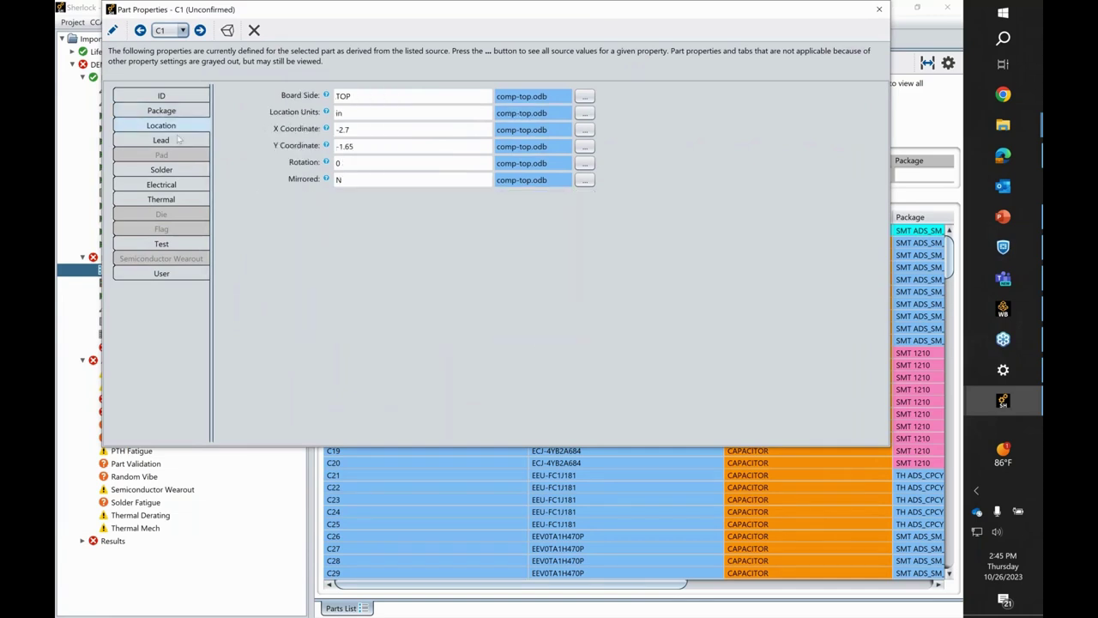
pyautogui.click(179, 139)
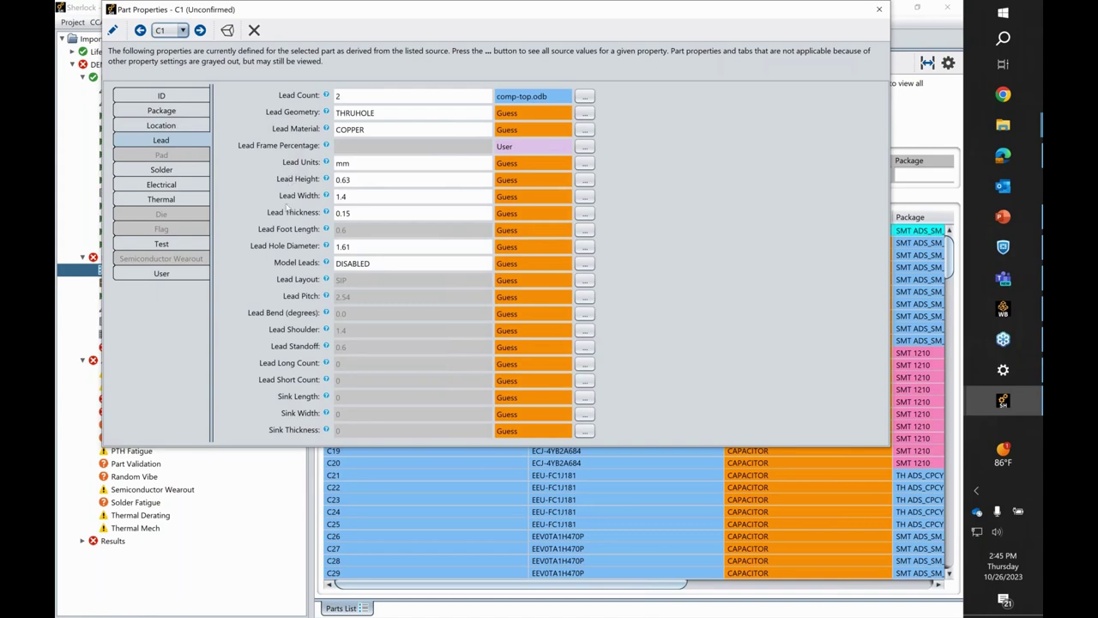
pyautogui.click(176, 170)
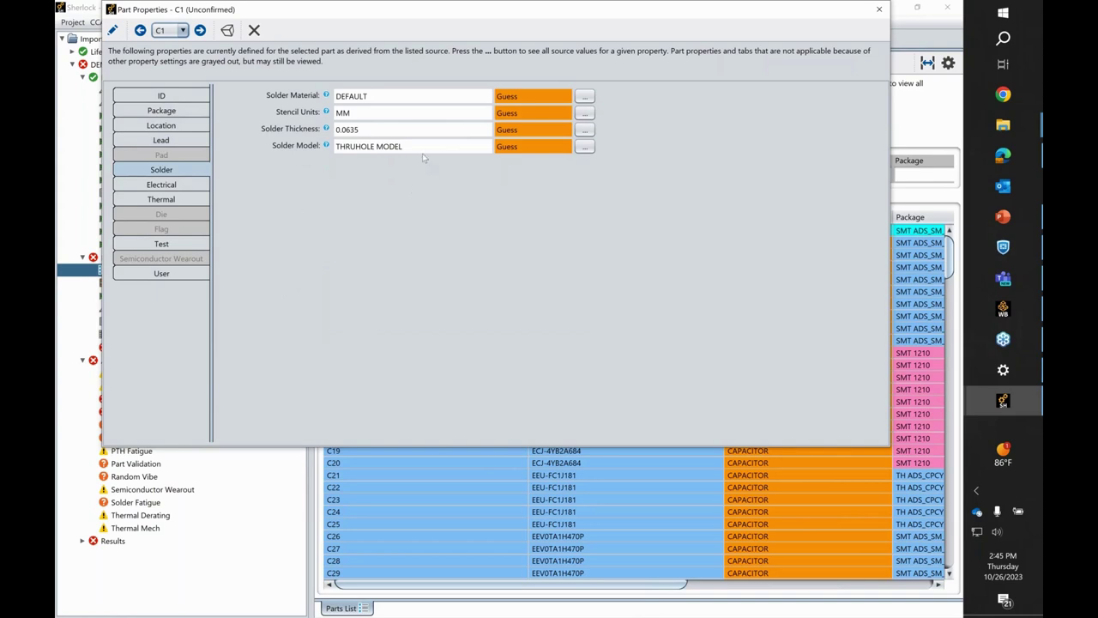
# Check the thermal and electrical properties of C1, and read the help text for Applied Power (W).
pyautogui.click(176, 199)
pyautogui.click(167, 184)
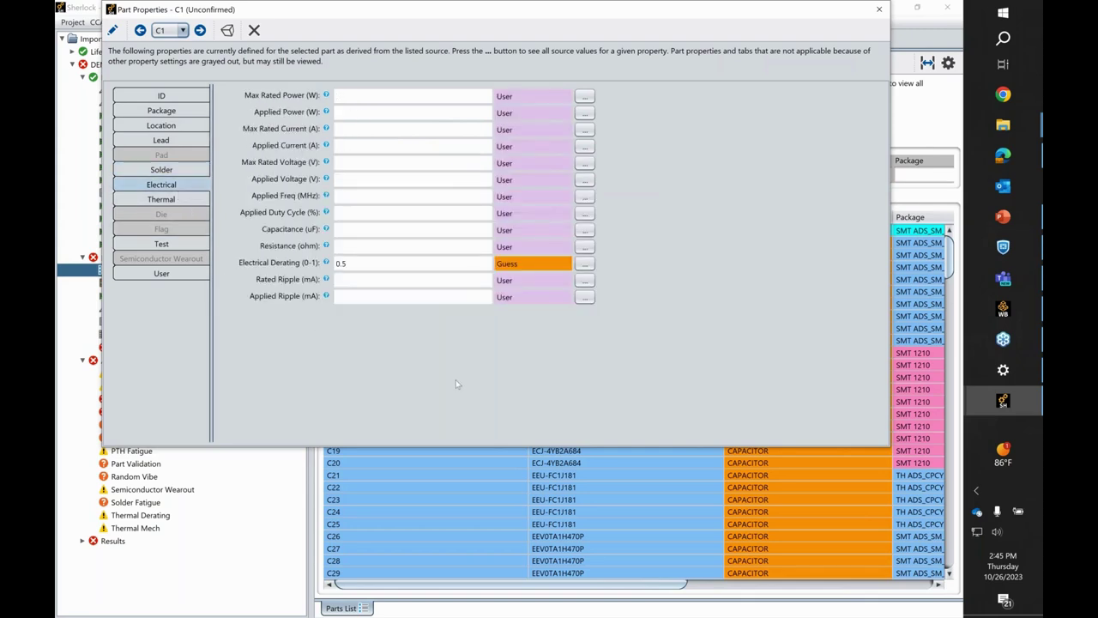
pyautogui.click(326, 112)
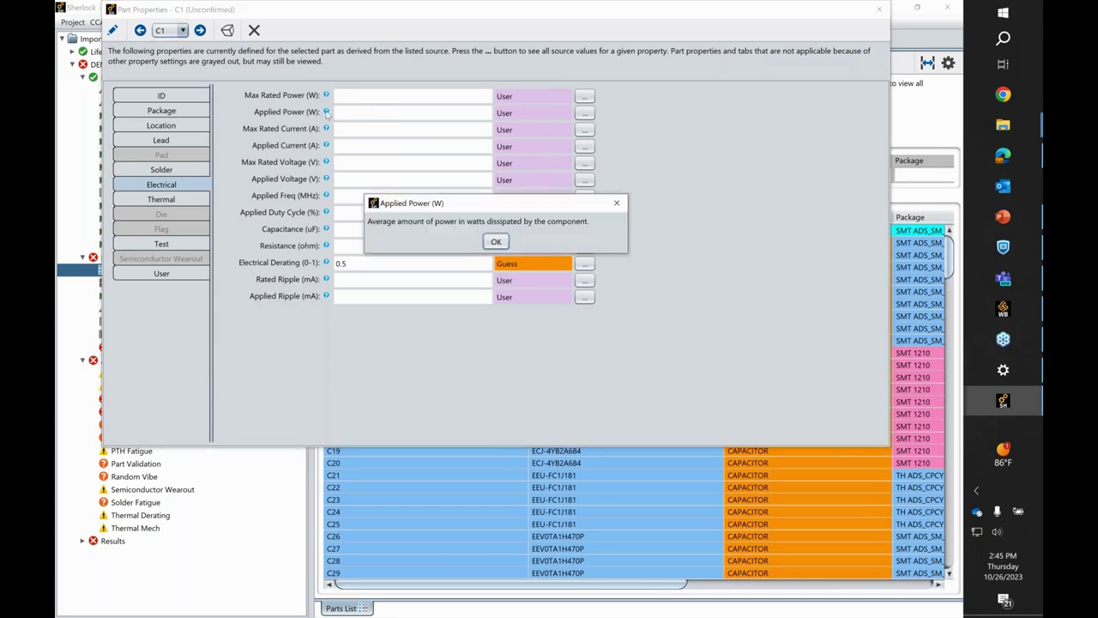
pyautogui.click(496, 243)
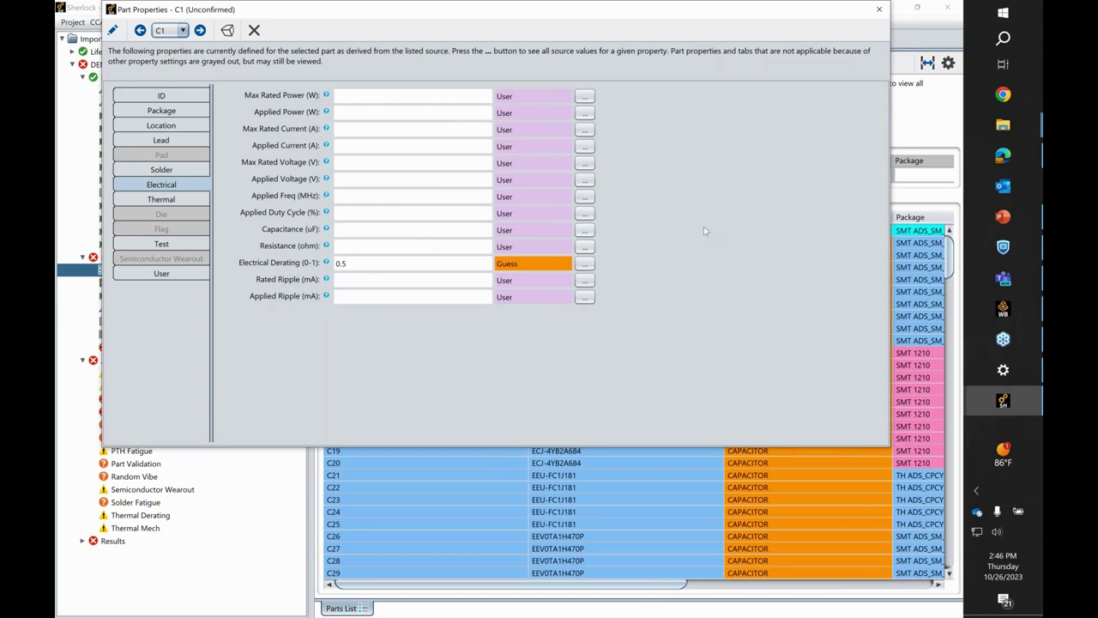
# Go back over the ID, package, location, lead and solder properties of C1, and close its part properties.
pyautogui.click(161, 169)
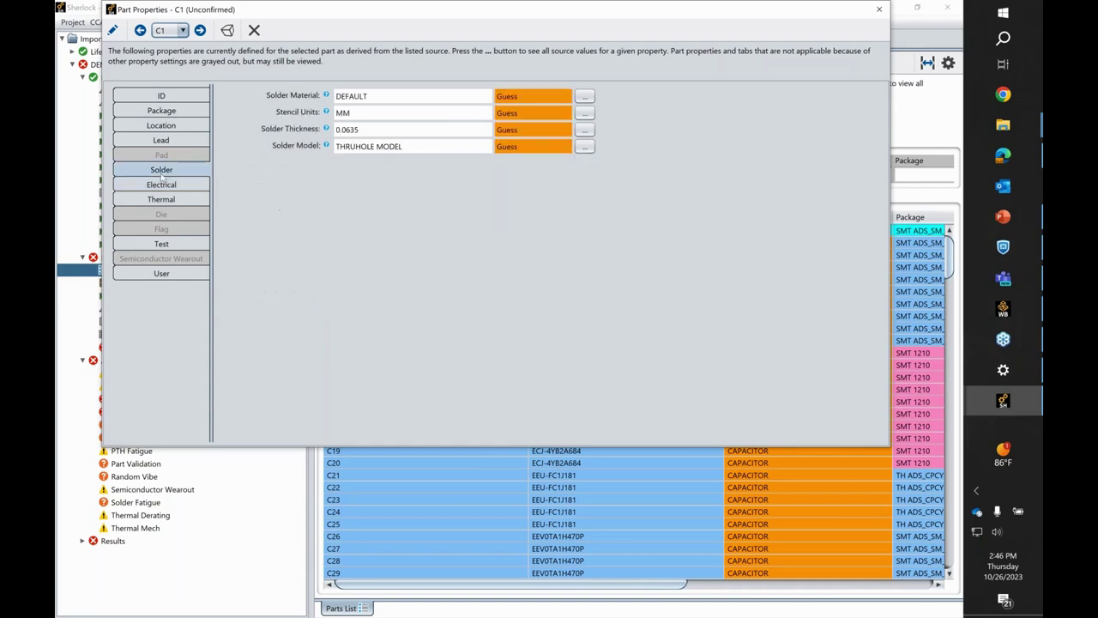
pyautogui.click(165, 140)
pyautogui.click(171, 126)
pyautogui.click(172, 96)
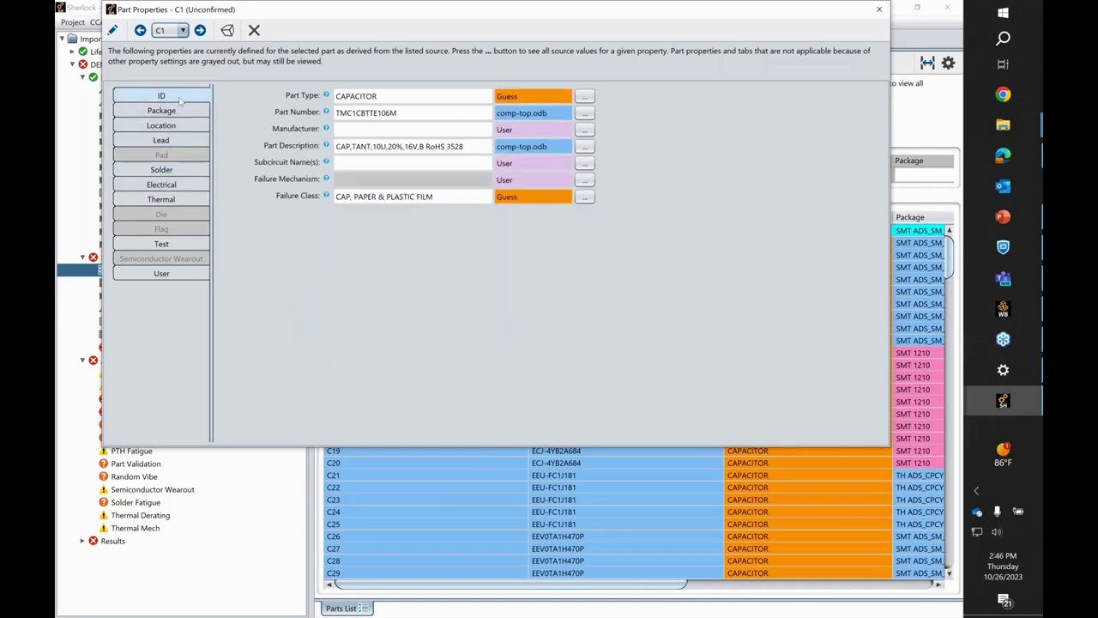
pyautogui.click(180, 111)
pyautogui.click(173, 125)
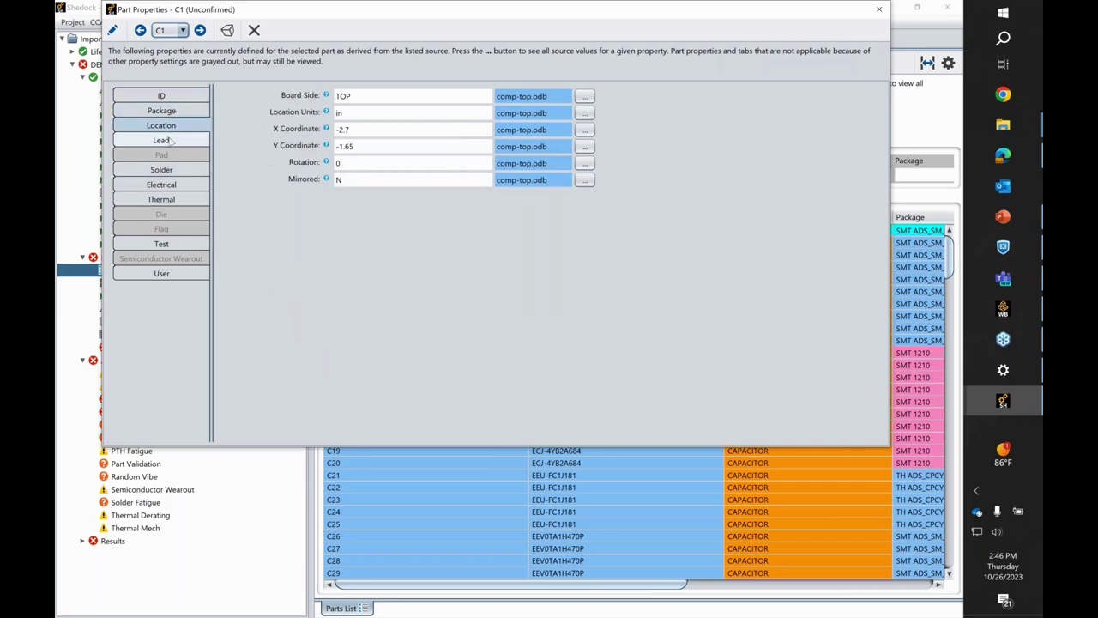
pyautogui.click(170, 140)
pyautogui.click(163, 170)
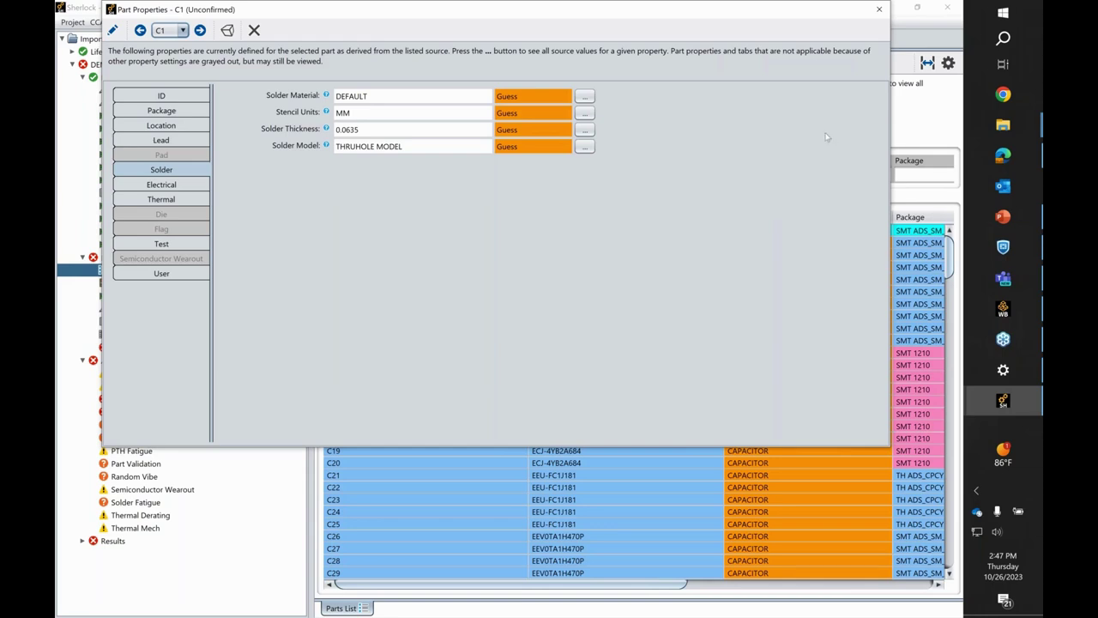
pyautogui.click(882, 12)
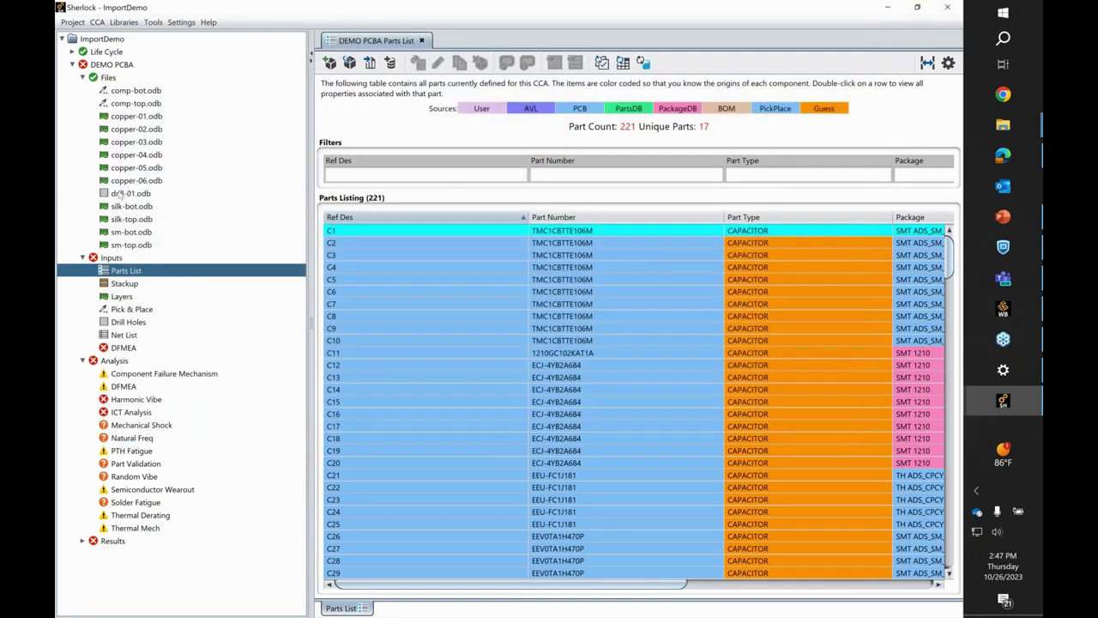
# Open the copper-03.odb layer in the layer viewer and maximize the viewer window.
pyautogui.click(129, 143)
pyautogui.doubleClick(127, 144)
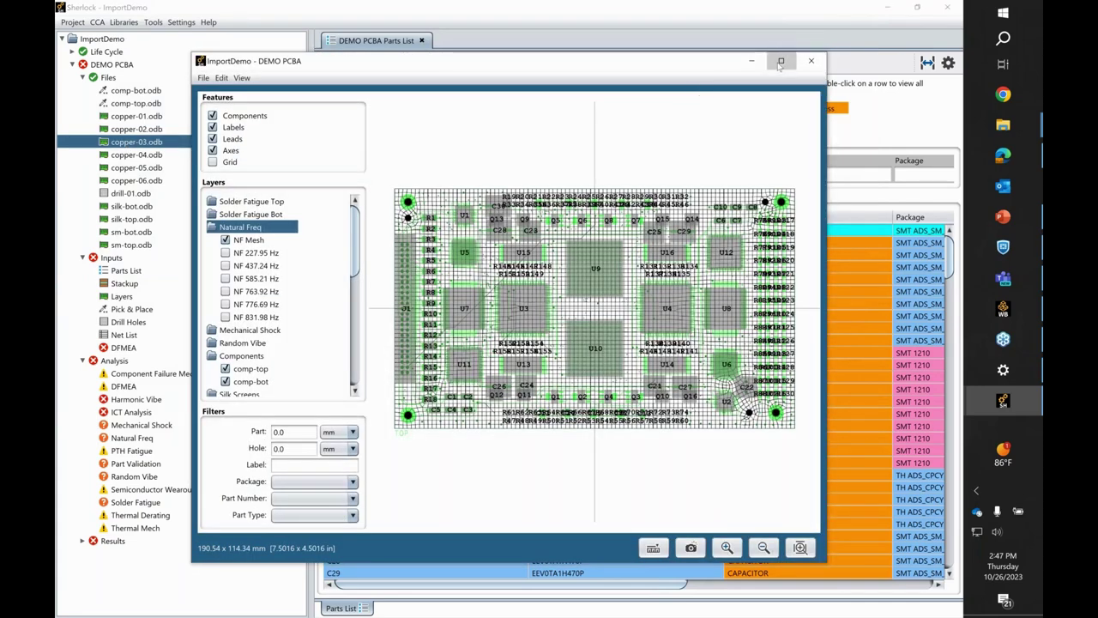
pyautogui.click(777, 63)
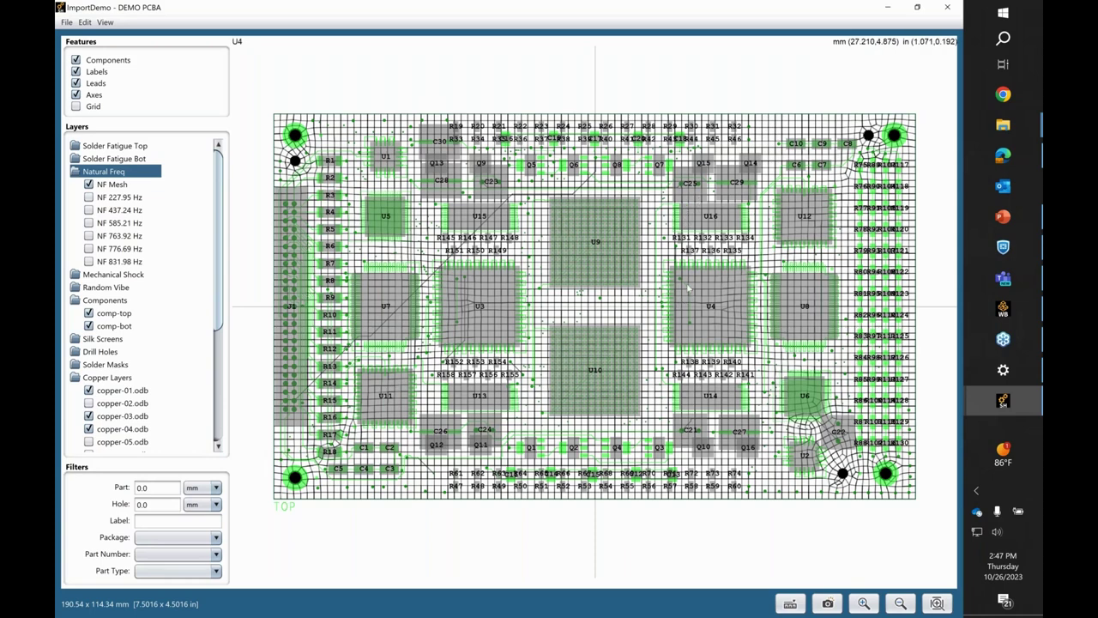
# Add potting region PR1 near U9 on the TOP side: epoxy encapsulant, 2.0 mm thick, 0 standoff, rectangular, 20 by 10 mm.
pyautogui.click(85, 22)
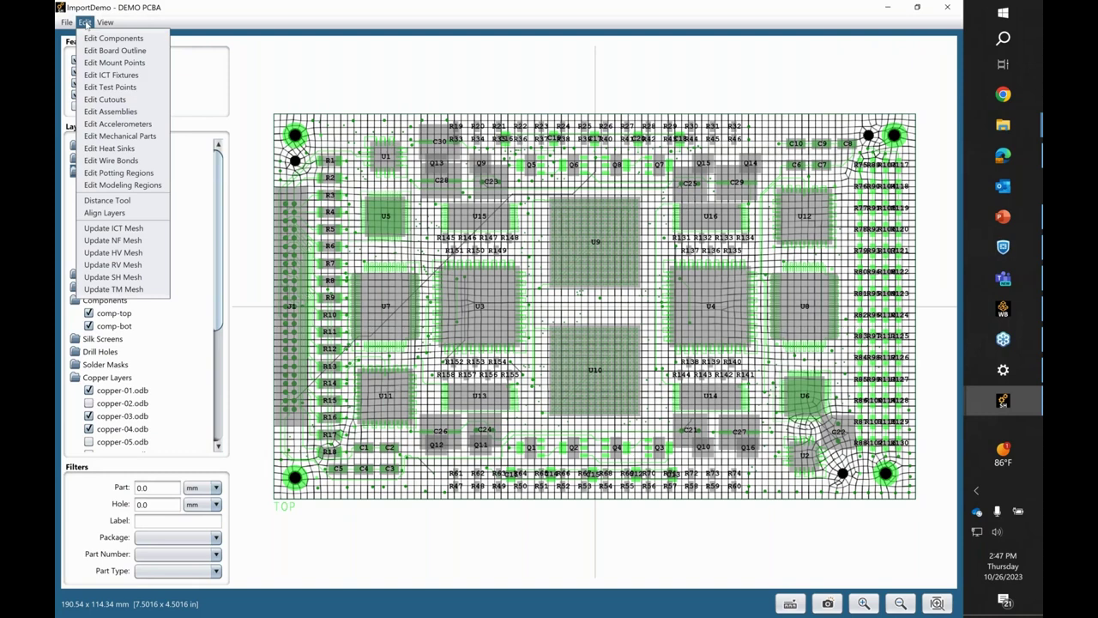
pyautogui.click(131, 174)
pyautogui.rightClick(543, 245)
pyautogui.click(584, 252)
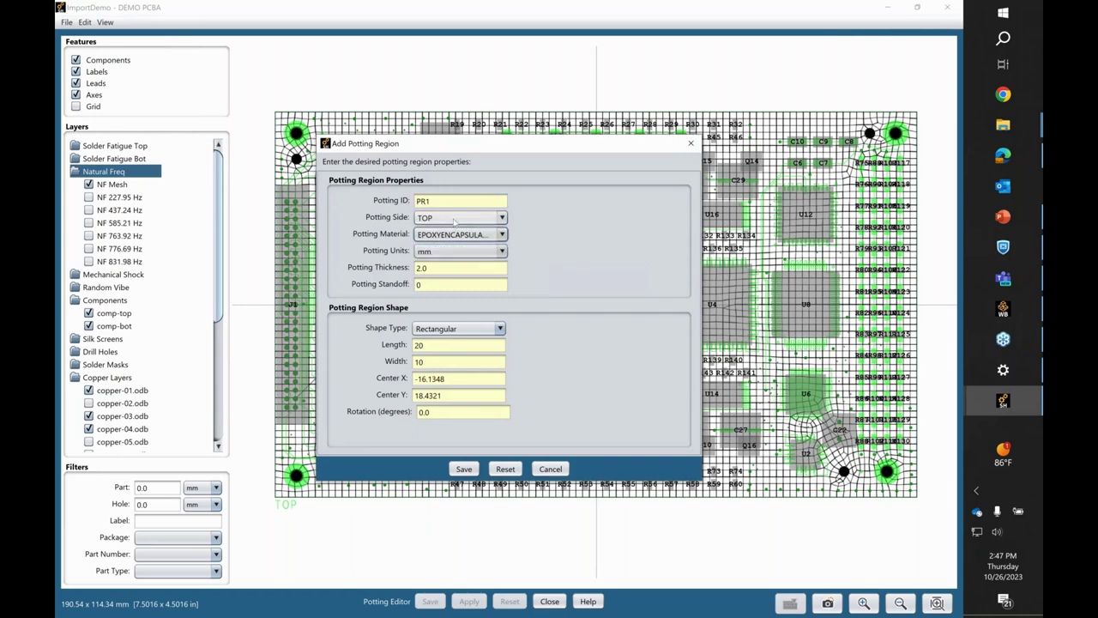
pyautogui.click(446, 217)
pyautogui.click(435, 217)
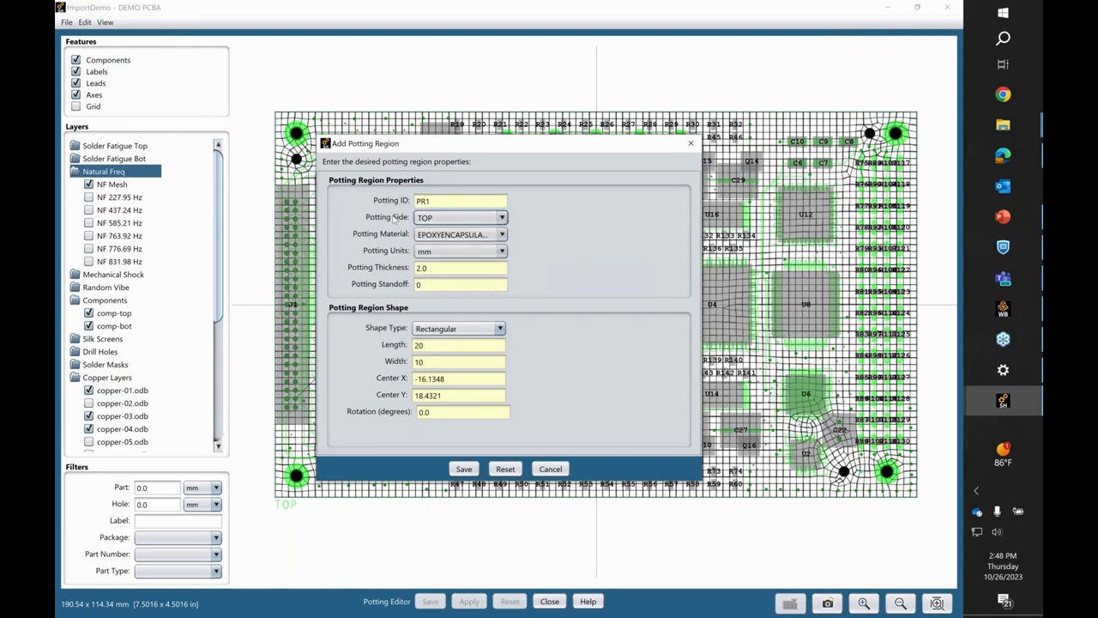
pyautogui.click(470, 470)
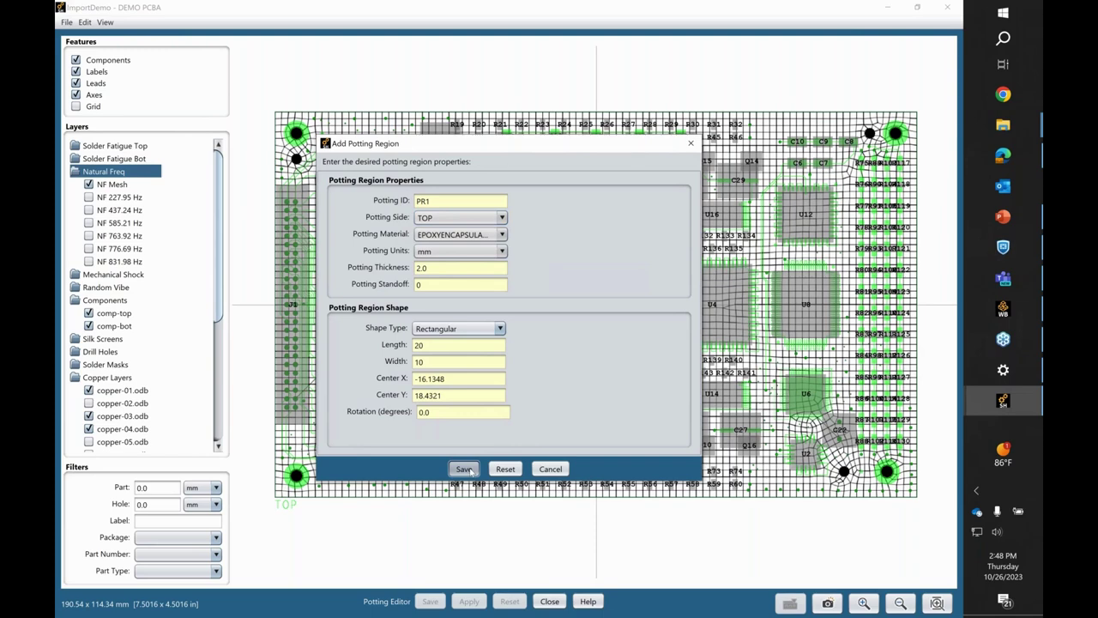
# Move the potting region so that it overlaps the upper edge of U9, and apply the change.
pyautogui.rightClick(515, 238)
pyautogui.click(557, 265)
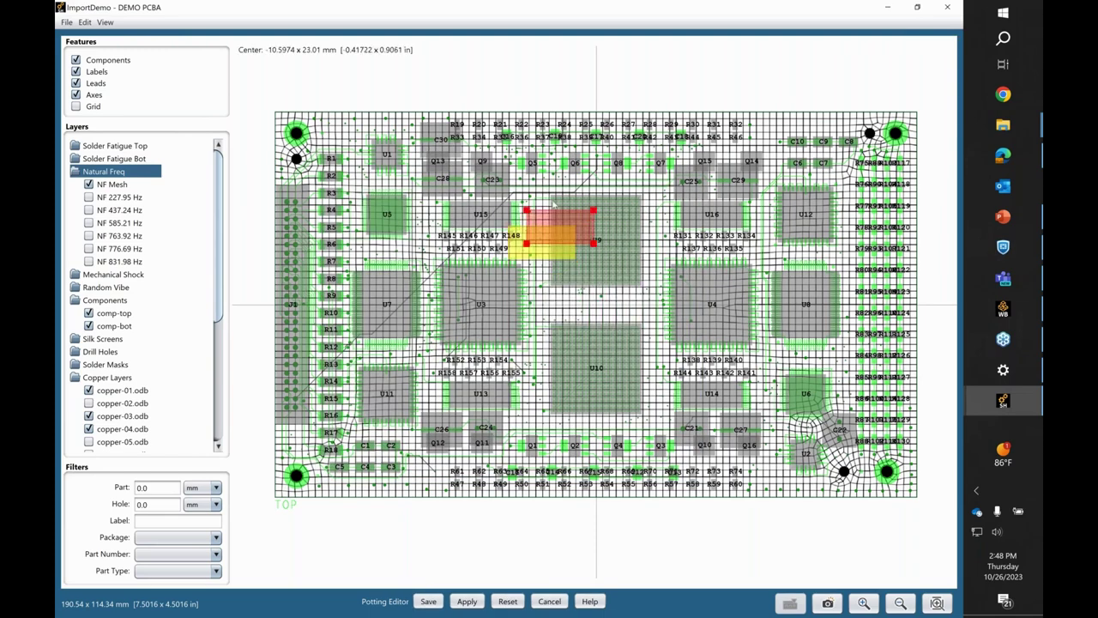
pyautogui.click(549, 192)
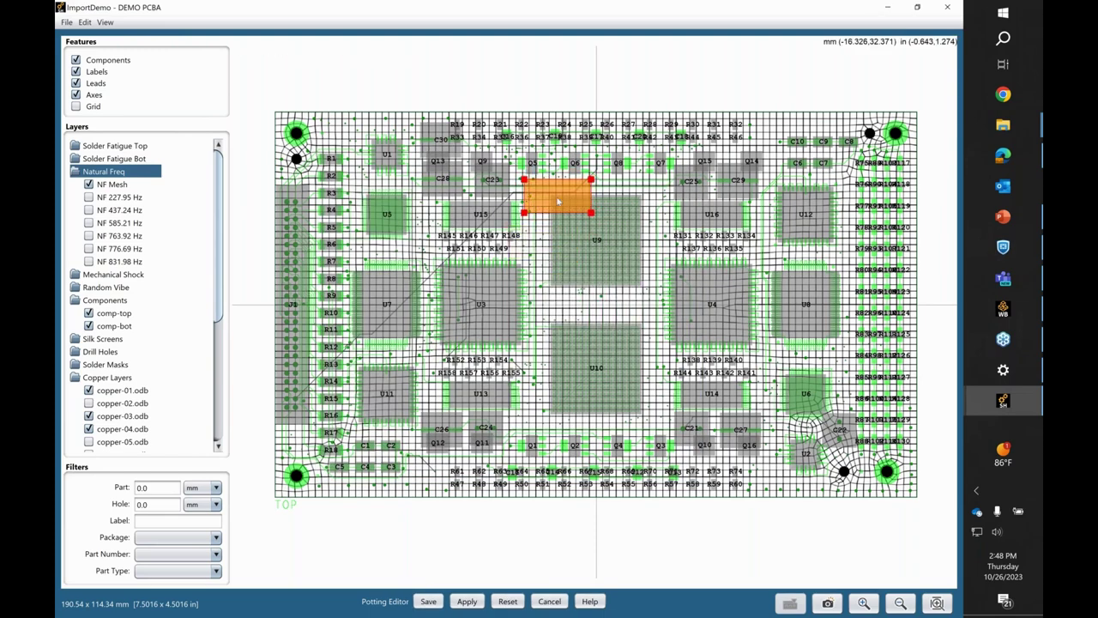
pyautogui.moveTo(579, 189); pyautogui.dragTo(592, 199)
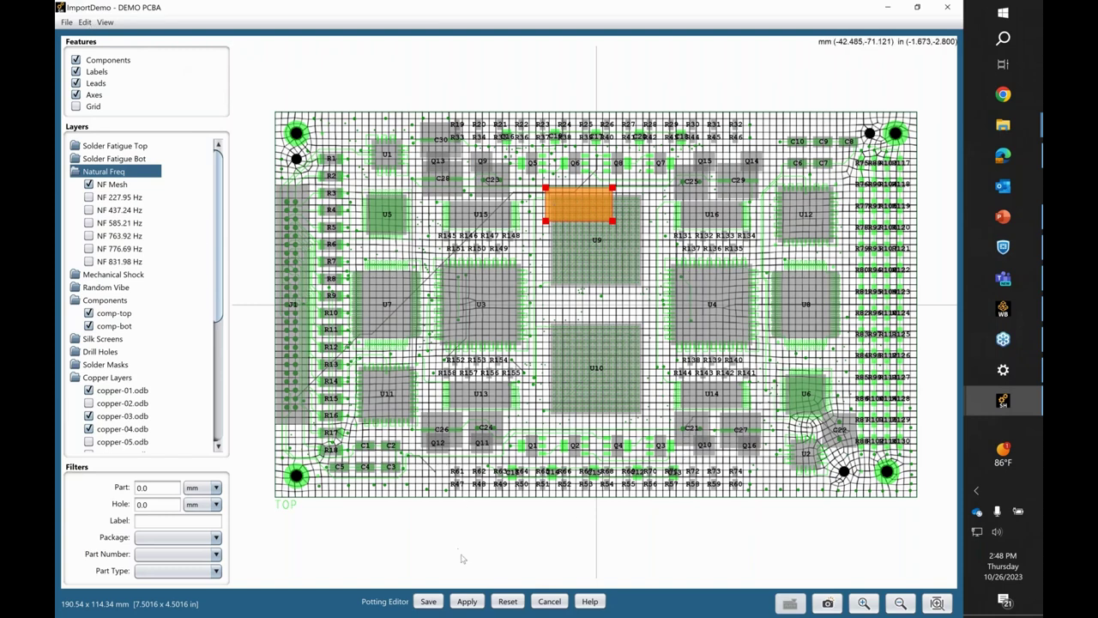
pyautogui.click(467, 601)
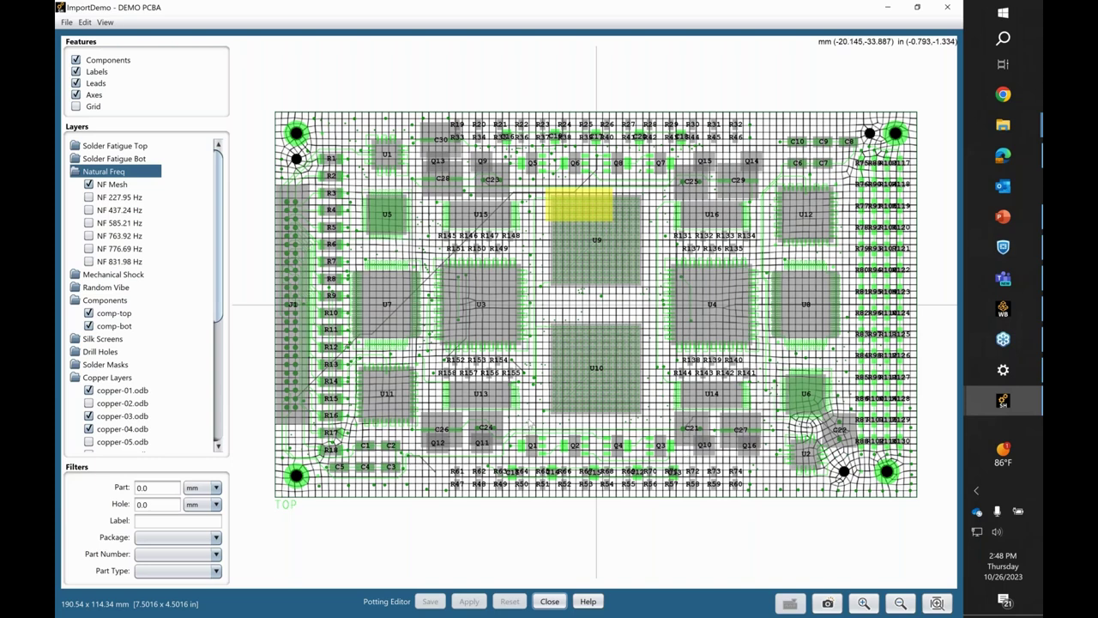
pyautogui.rightClick(576, 205)
pyautogui.click(572, 95)
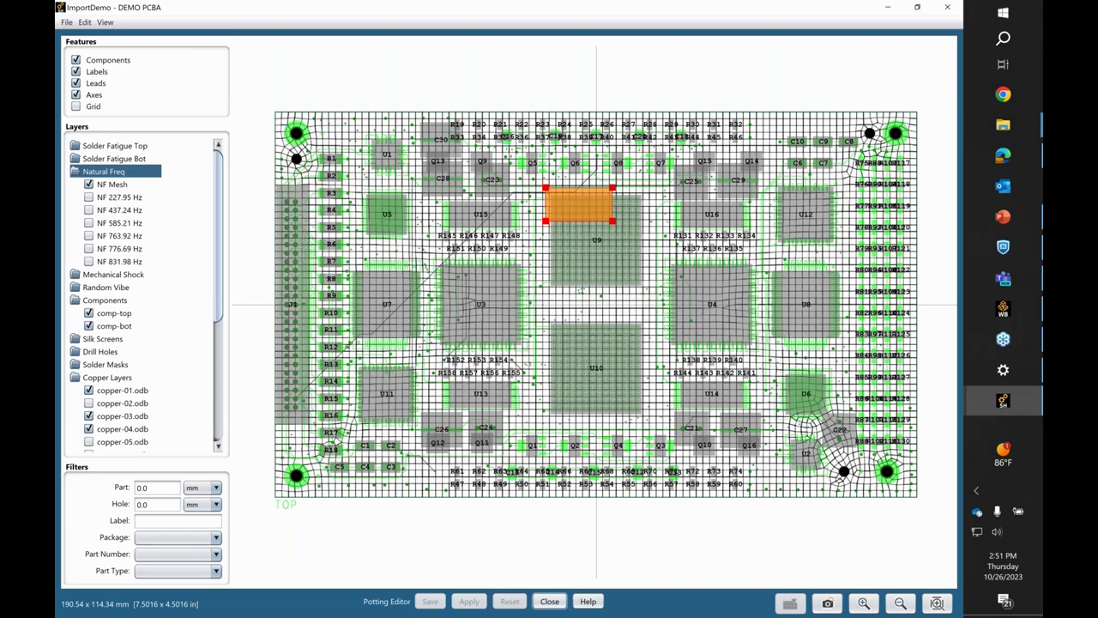
# Check the computer's device specifications on the Windows About page and return to the layer viewer.
pyautogui.hotkey('alt', 'Tab')
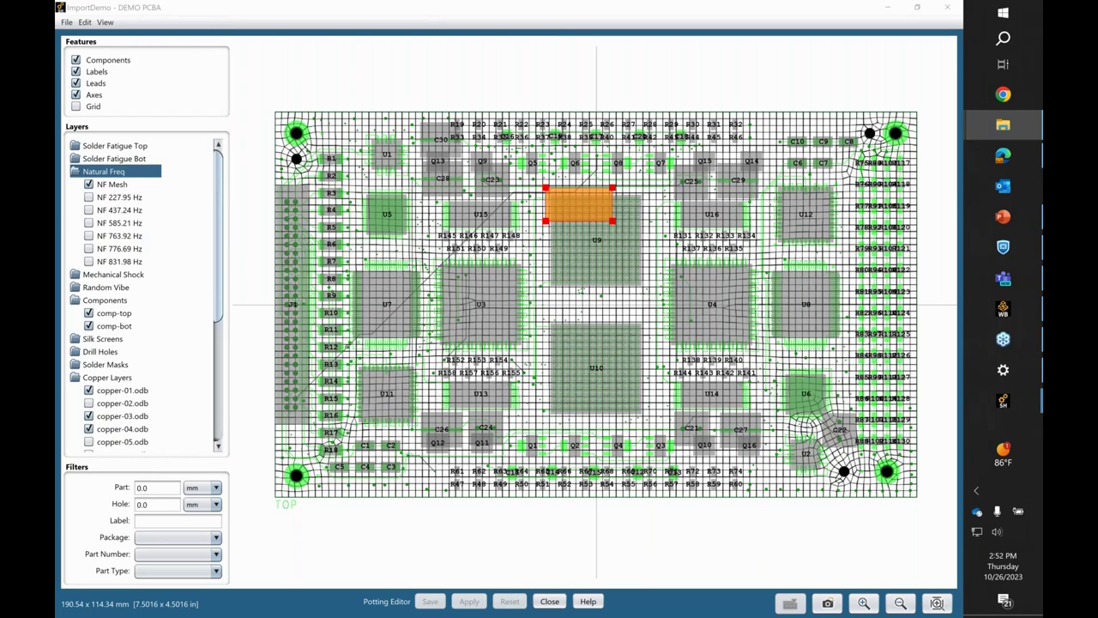
pyautogui.press('super+Pause')
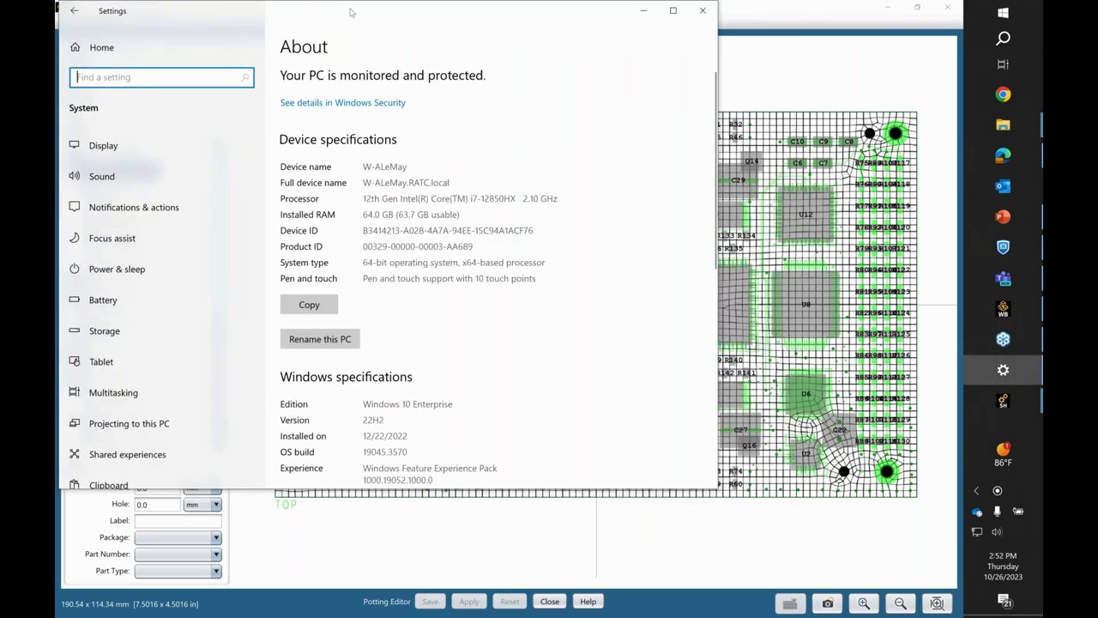
pyautogui.hotkey('alt', 'Tab')
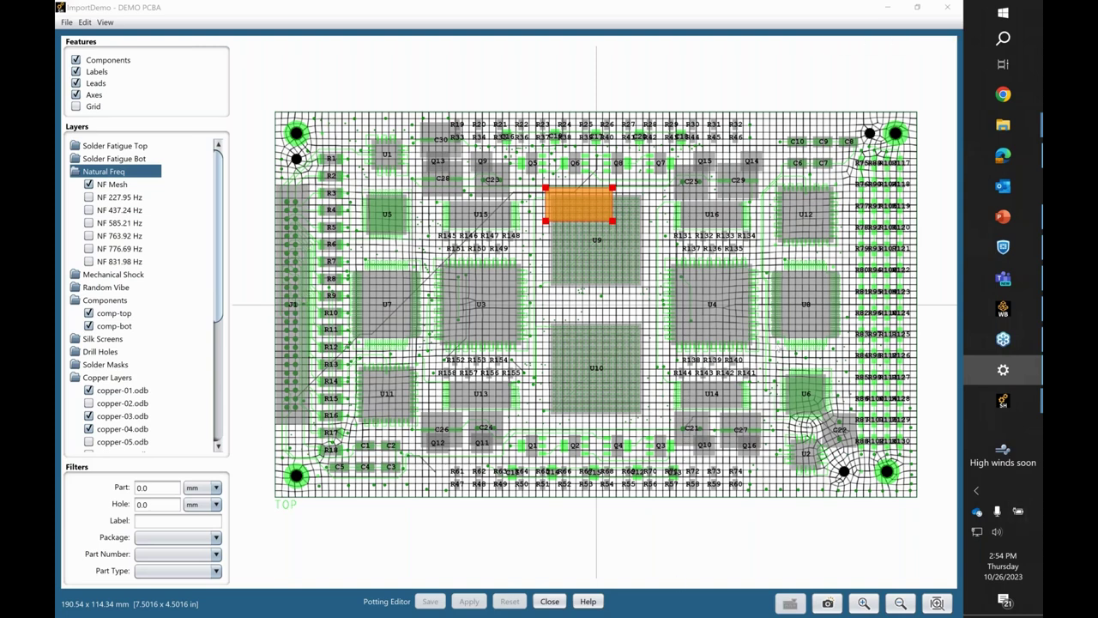
# Close the layer viewer and generate the project report for ImportDemo.
pyautogui.click(954, 7)
pyautogui.click(73, 22)
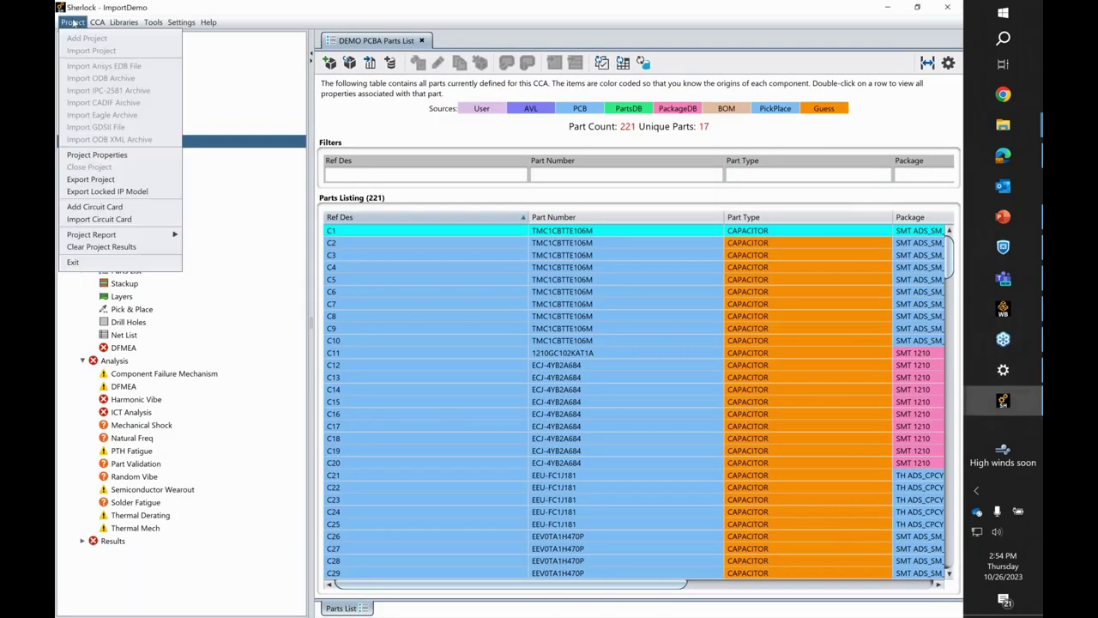
pyautogui.moveTo(163, 235)
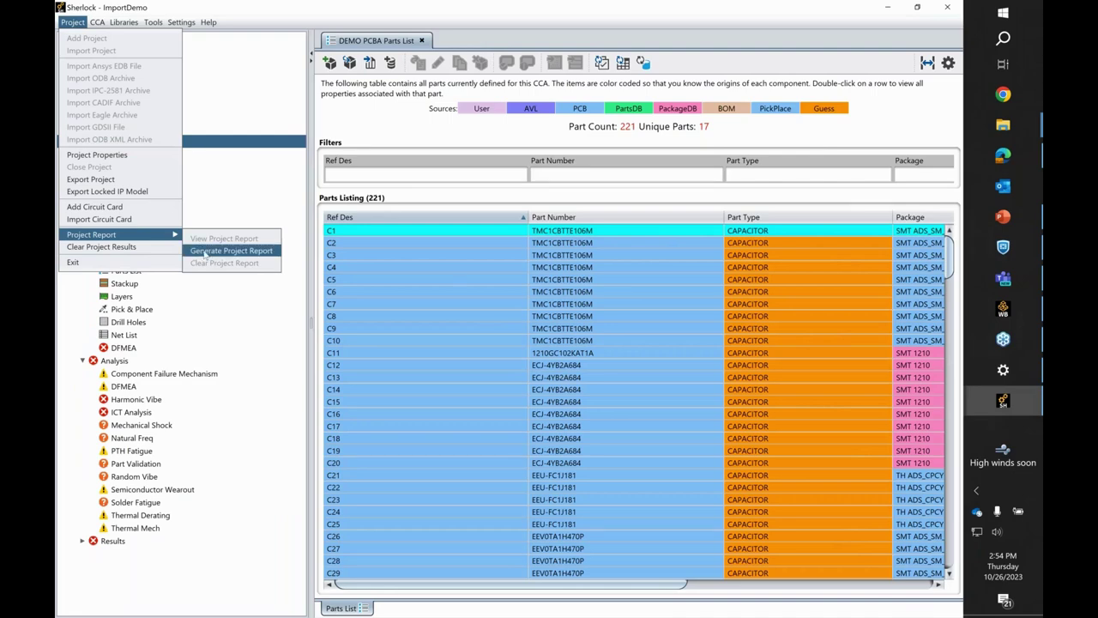
pyautogui.click(205, 251)
pyautogui.click(463, 479)
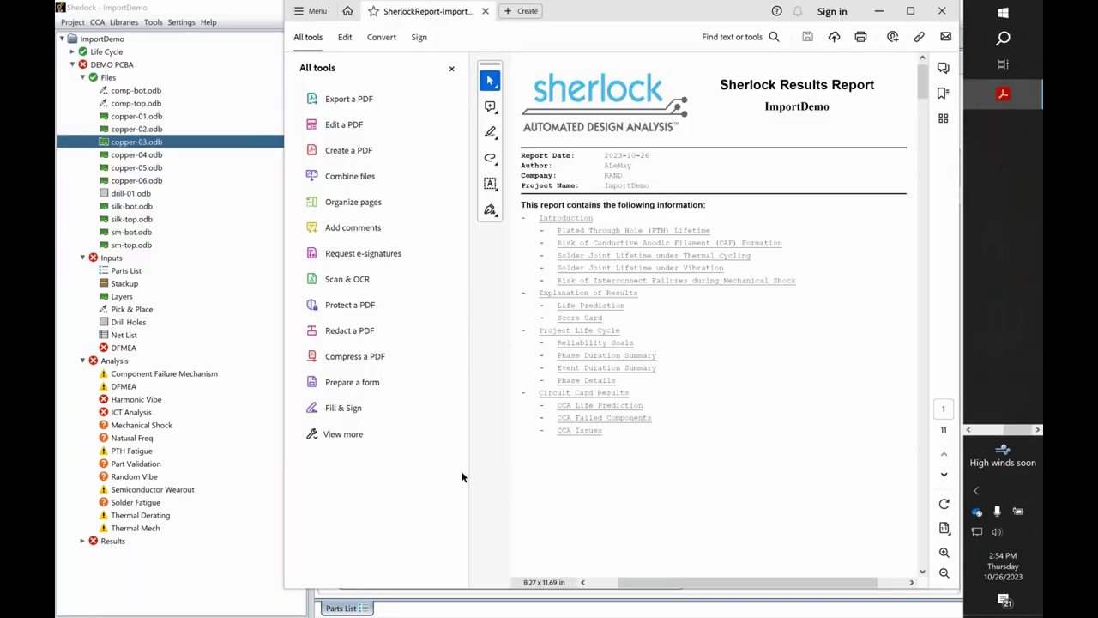
# Look through the contents and the introduction on CAF formation and solder joint lifetime in the Sherlock Results Report, and minimize it.
pyautogui.click(908, 13)
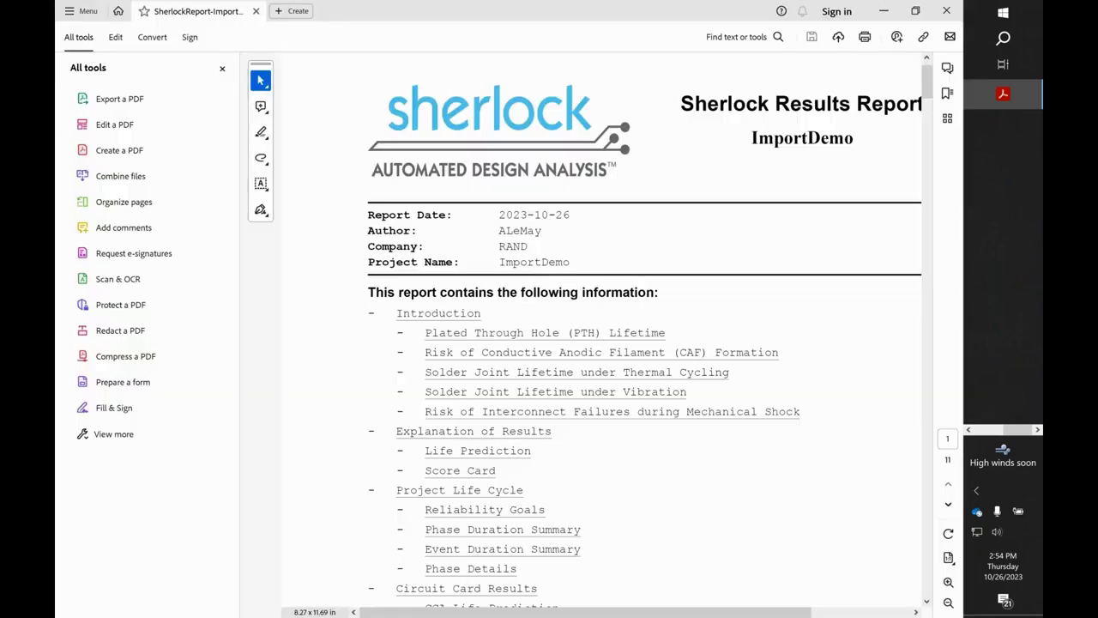
pyautogui.scroll(-3, 514, 351)
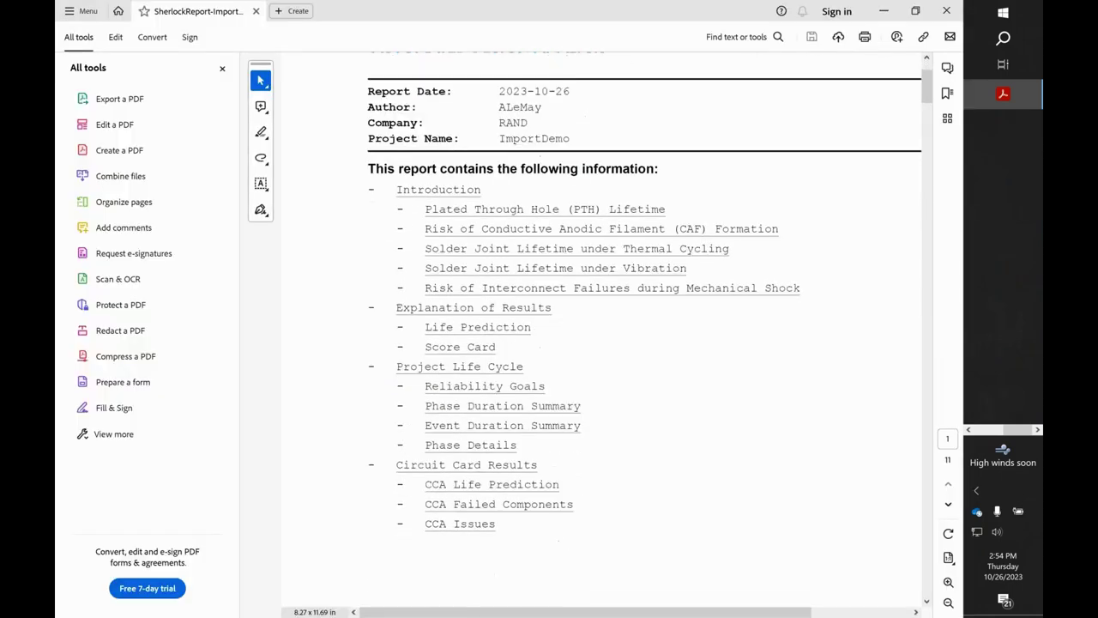
pyautogui.moveTo(926, 101); pyautogui.dragTo(944, 183)
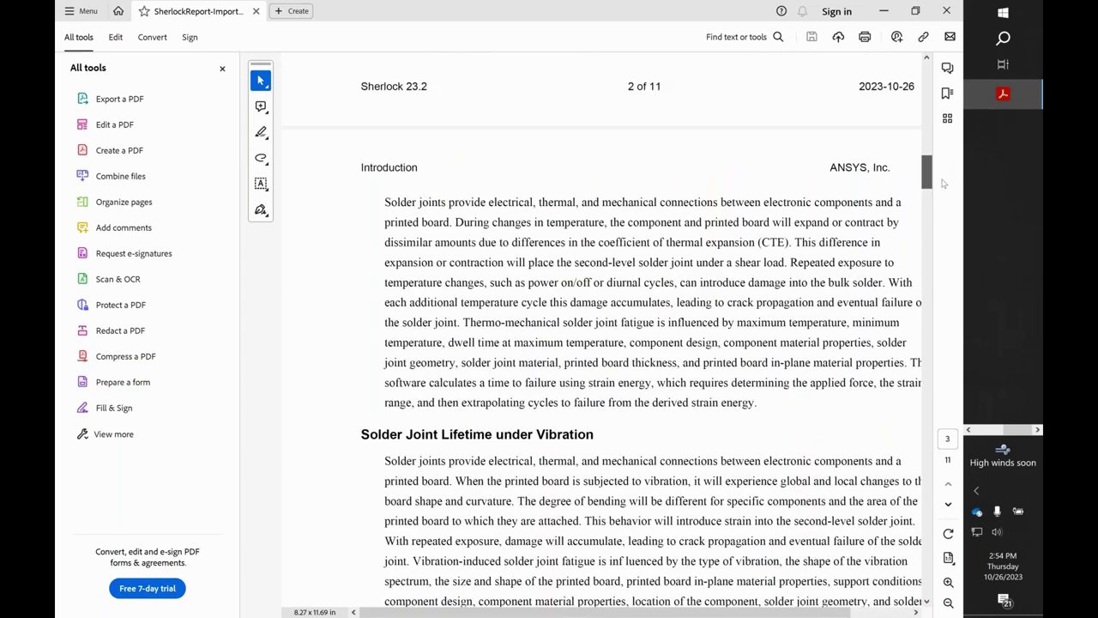
pyautogui.scroll(2, 549, 532)
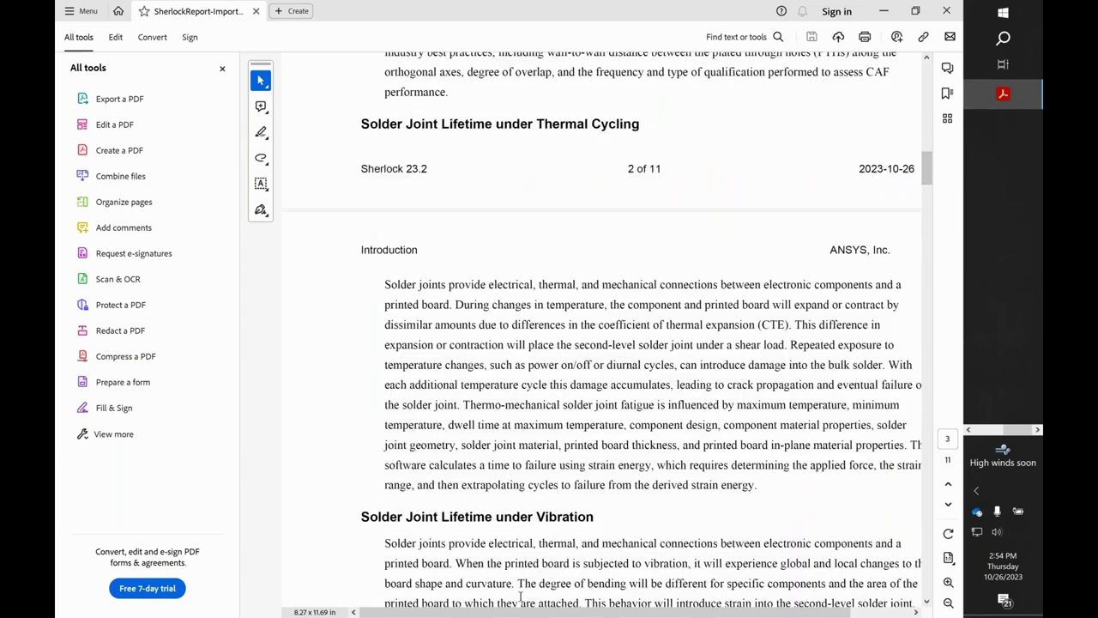
pyautogui.hscroll(2, 549, 600)
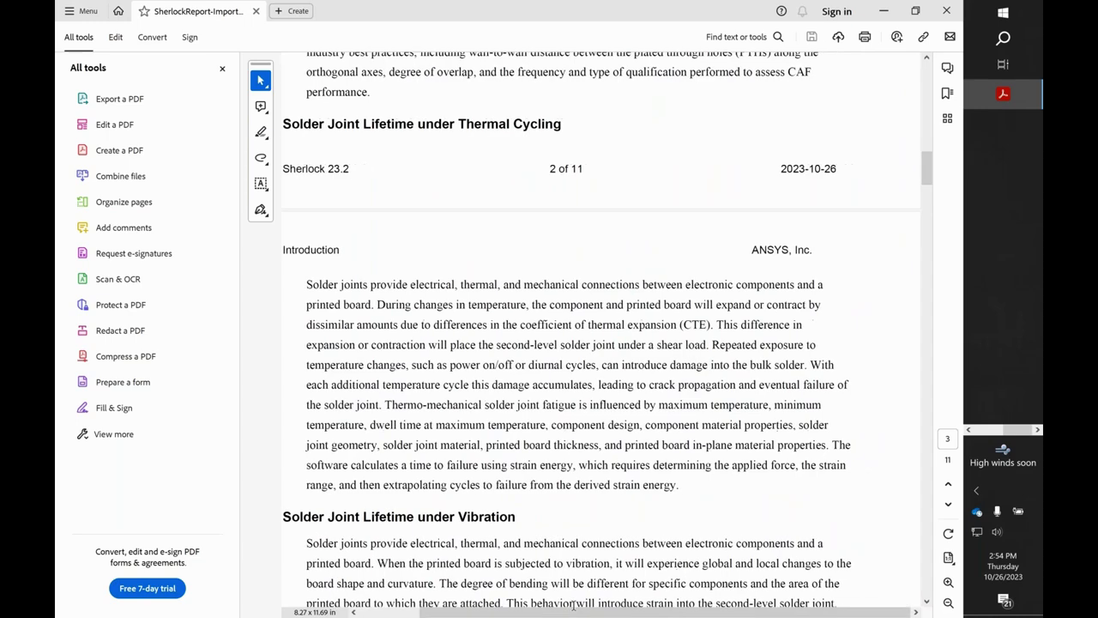
pyautogui.hscroll(-1, 573, 605)
pyautogui.scroll(2, 582, 373)
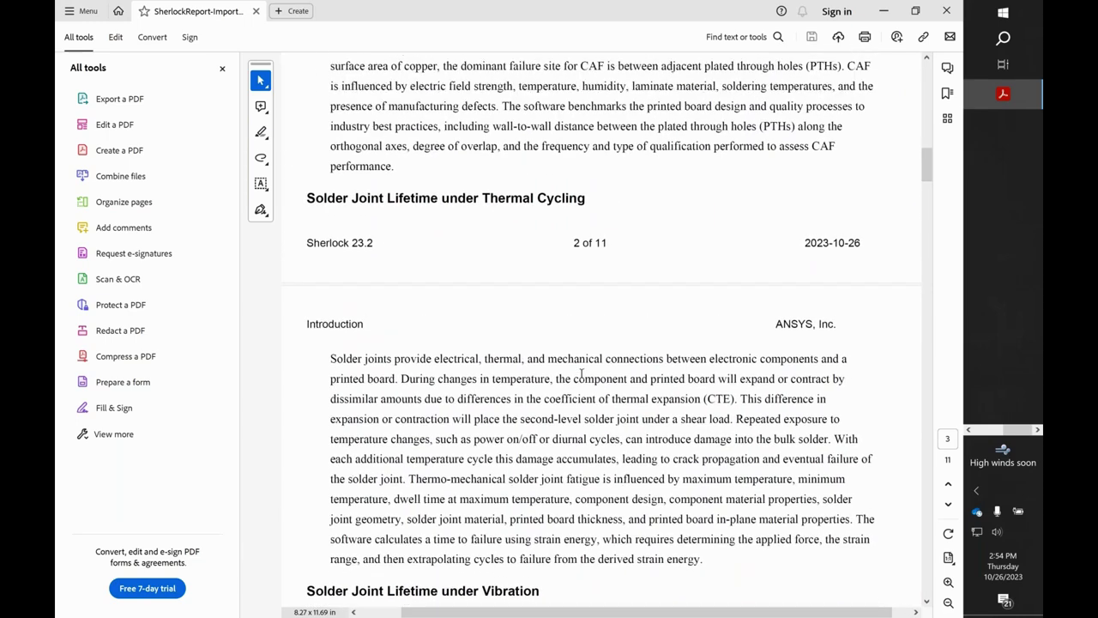
pyautogui.scroll(4, 582, 374)
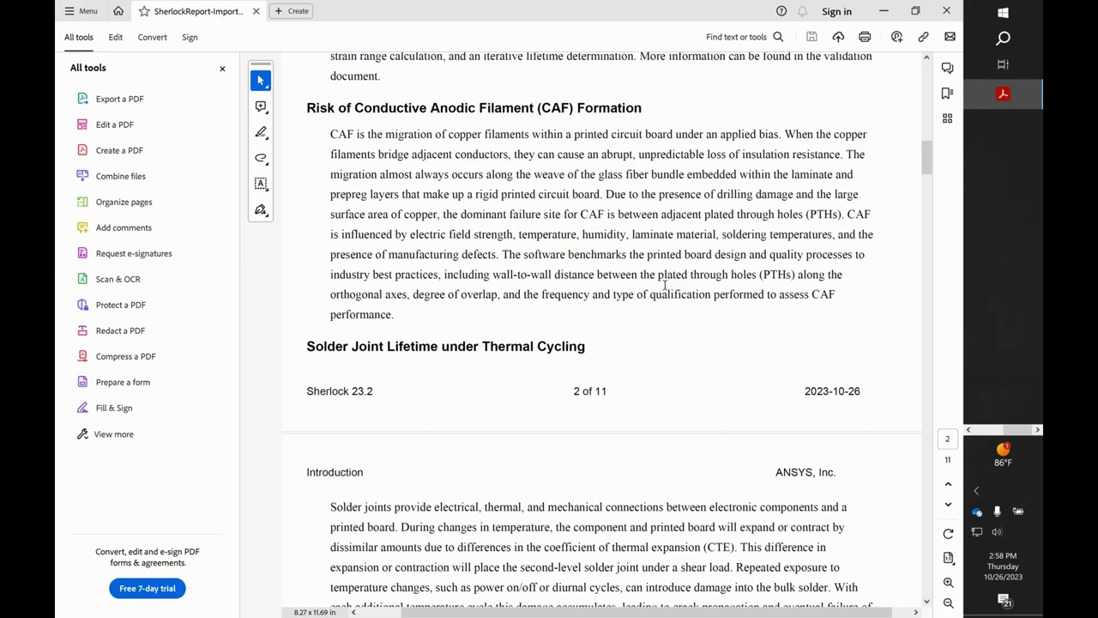
pyautogui.click(883, 11)
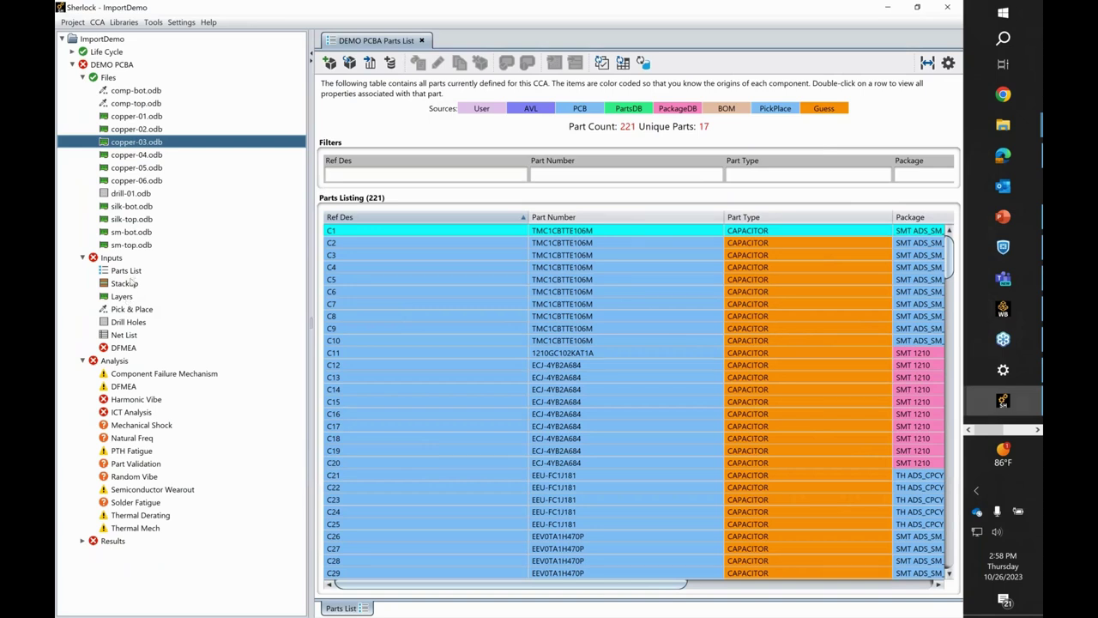
# Open the board layers, copy the upper-left corner mount point to the board's centre between U9 and U10, and save it.
pyautogui.click(117, 300)
pyautogui.doubleClick(117, 300)
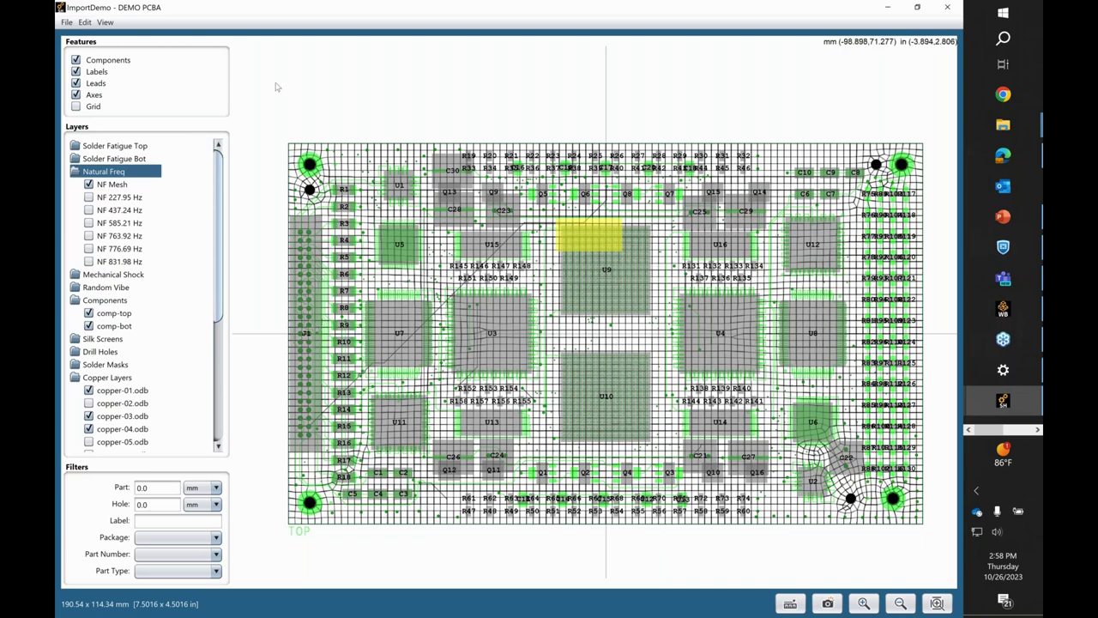
pyautogui.click(85, 22)
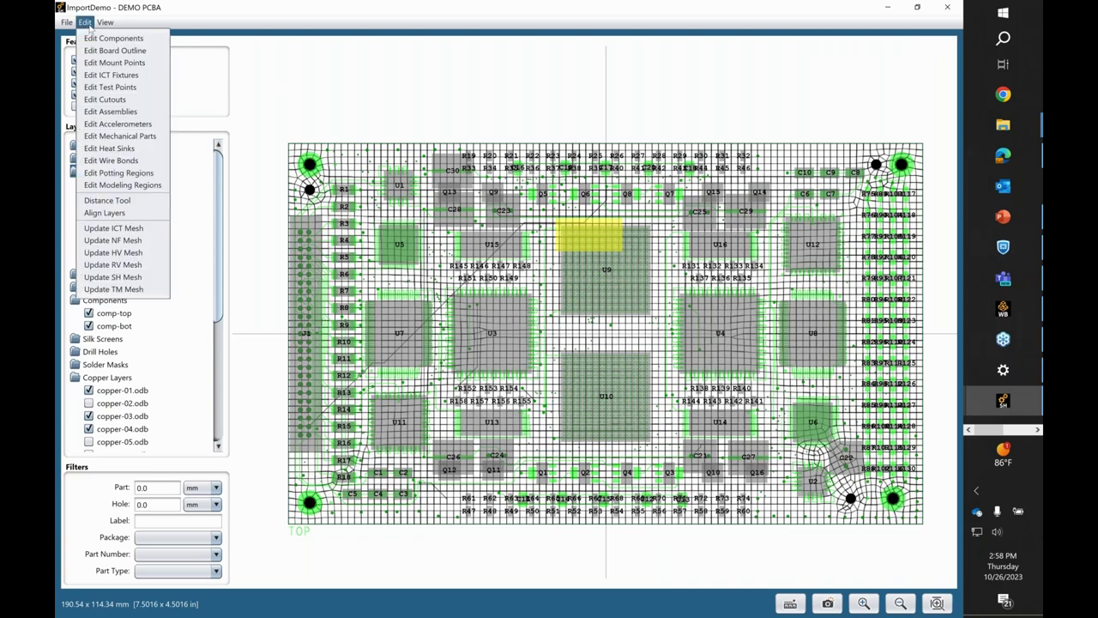
pyautogui.click(117, 63)
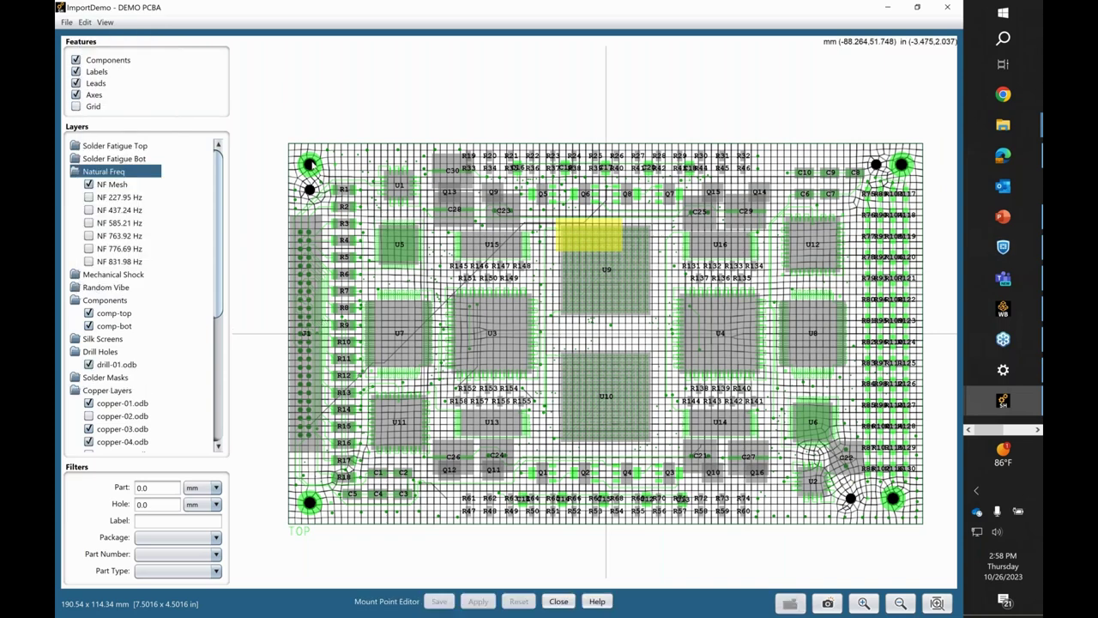
pyautogui.rightClick(310, 164)
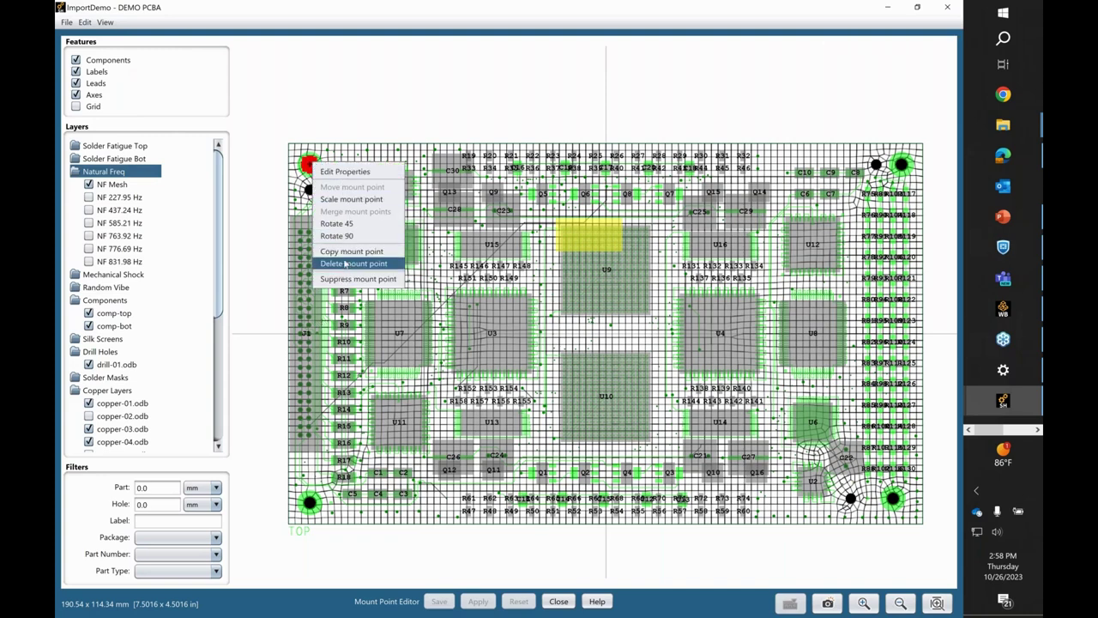
pyautogui.click(348, 251)
pyautogui.moveTo(322, 164); pyautogui.dragTo(606, 333)
pyautogui.click(438, 601)
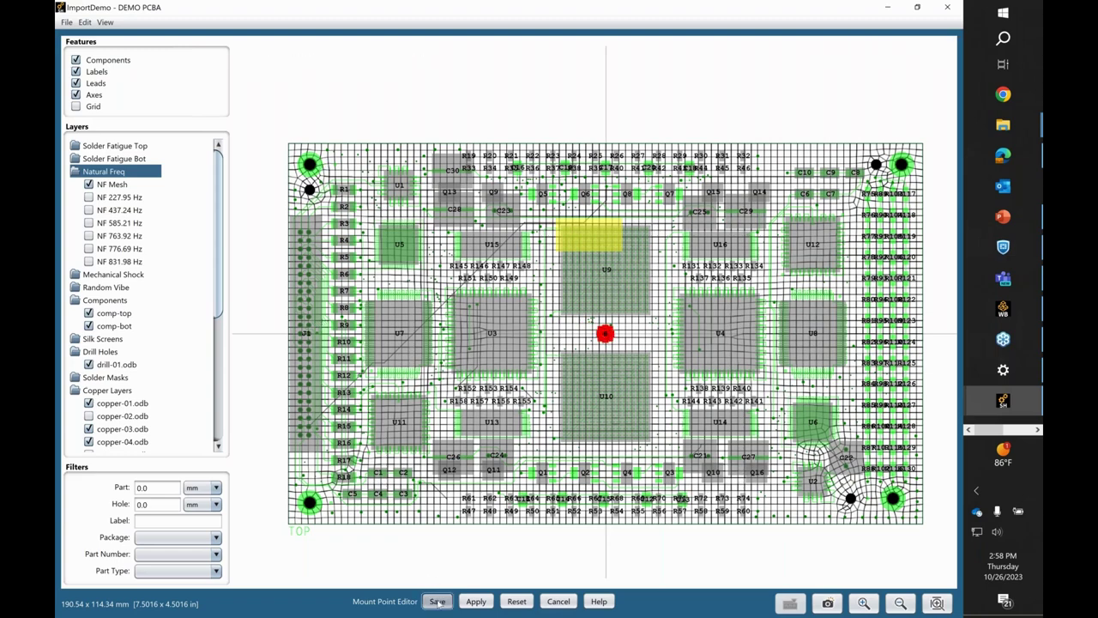